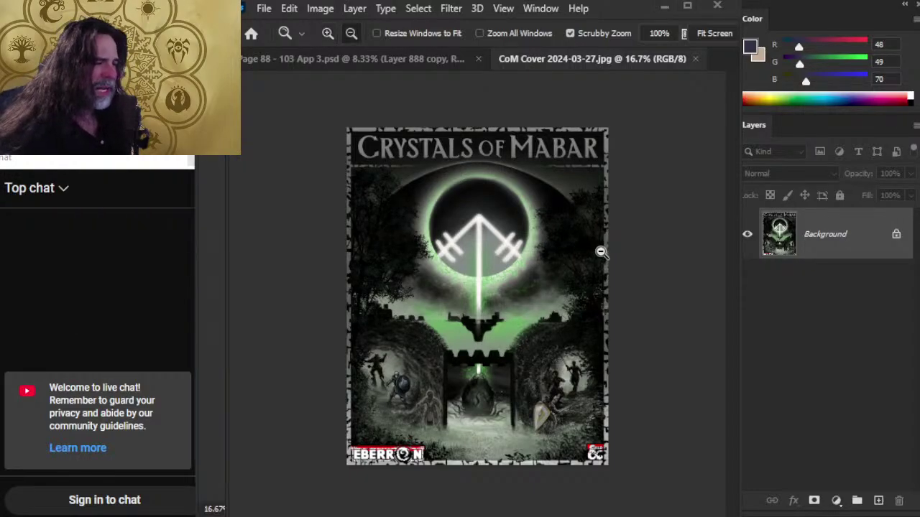
Step: Switch to the Page 88 - 103 App 3.psd document and view the artifact drawings around the banner up close
click(356, 58)
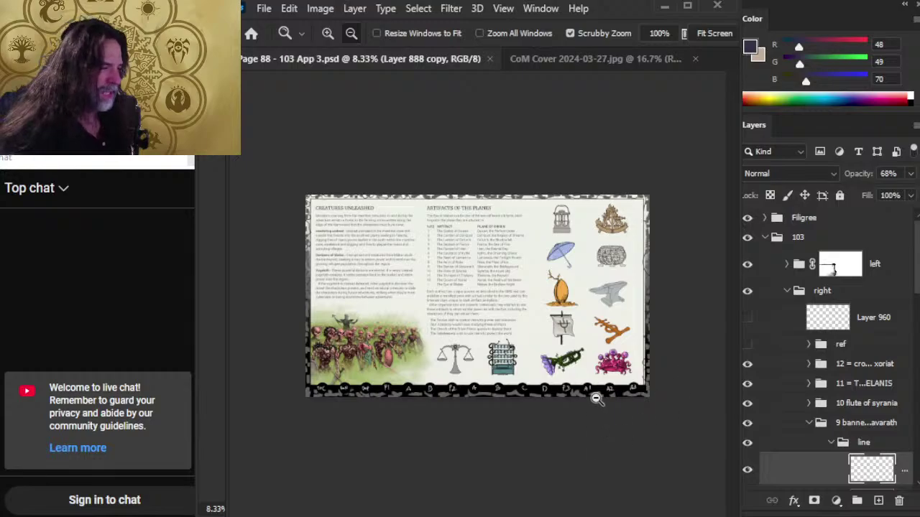
scroll(551, 361, up, 3)
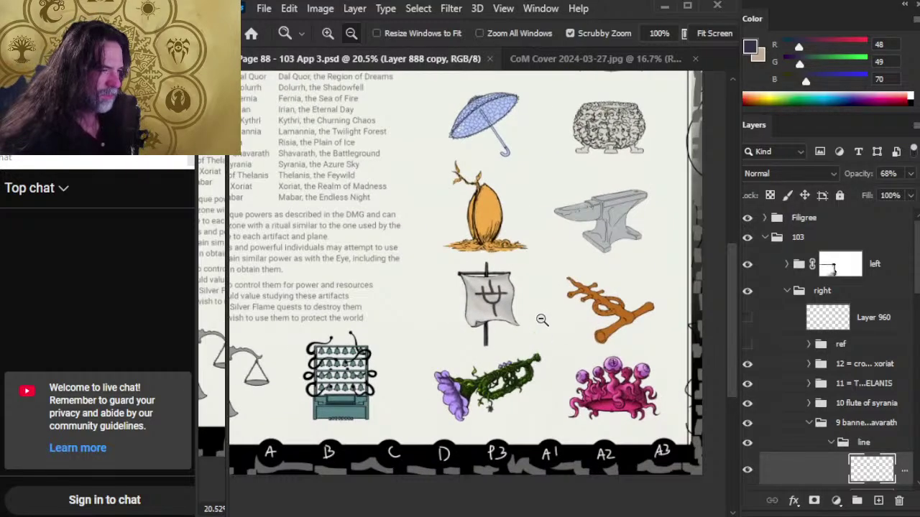
scroll(568, 316, up, 2)
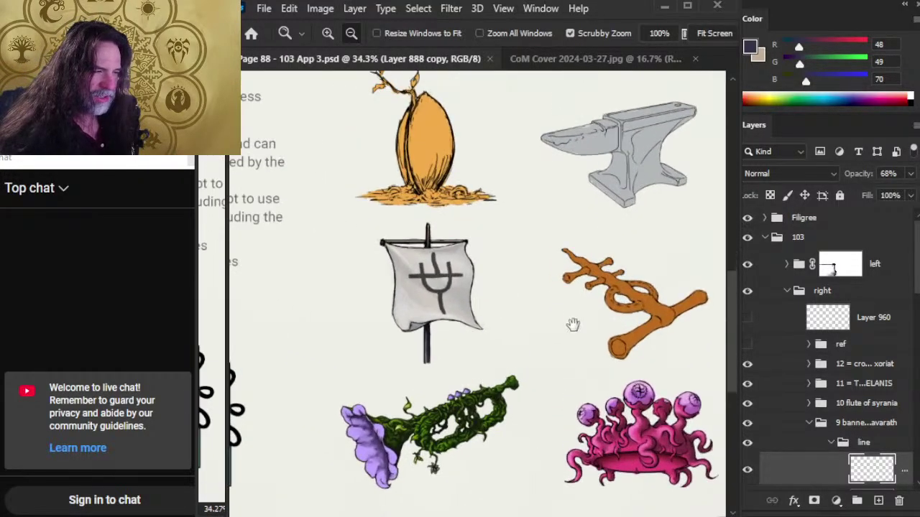
key(super)
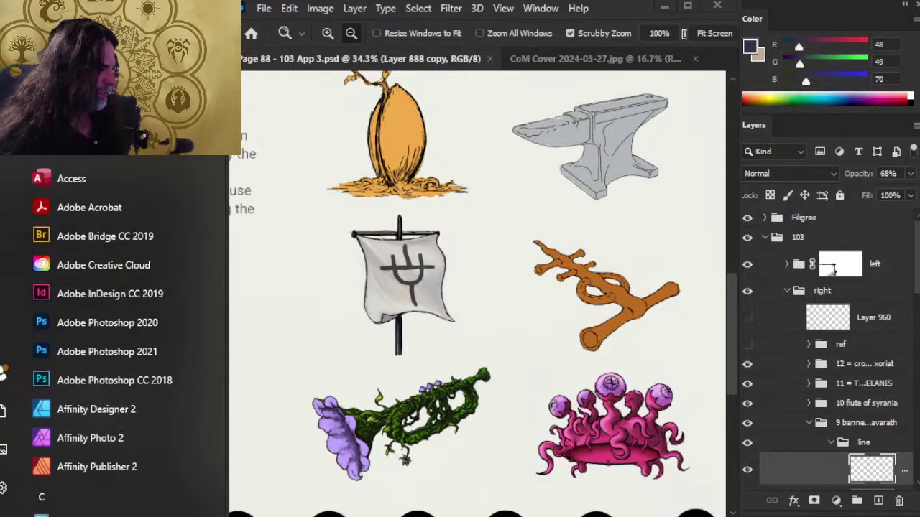
key(super)
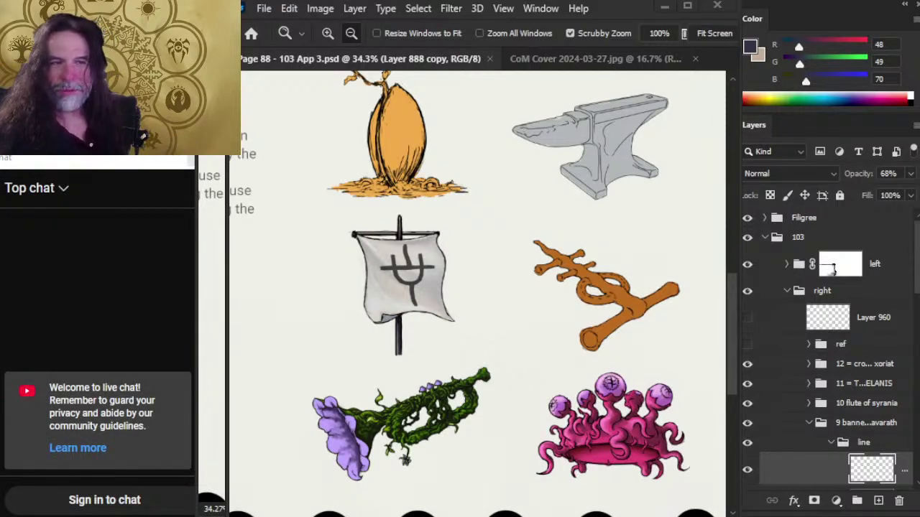
key(super)
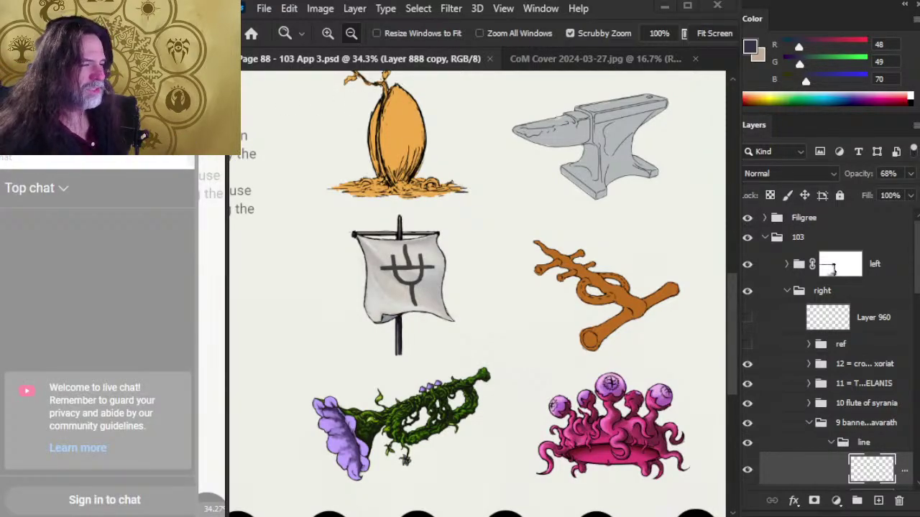
key(super)
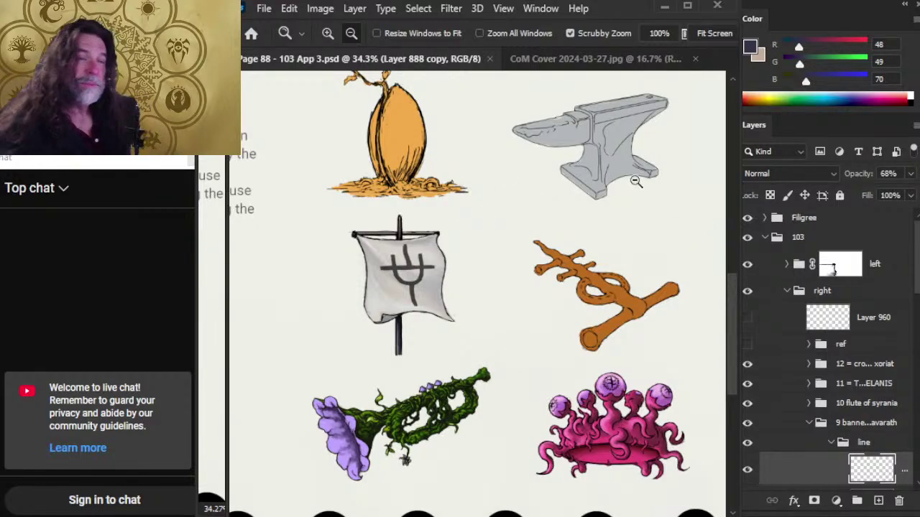
Step: View the CoM Cover 2024-03-27.jpg artwork at a larger size
click(564, 60)
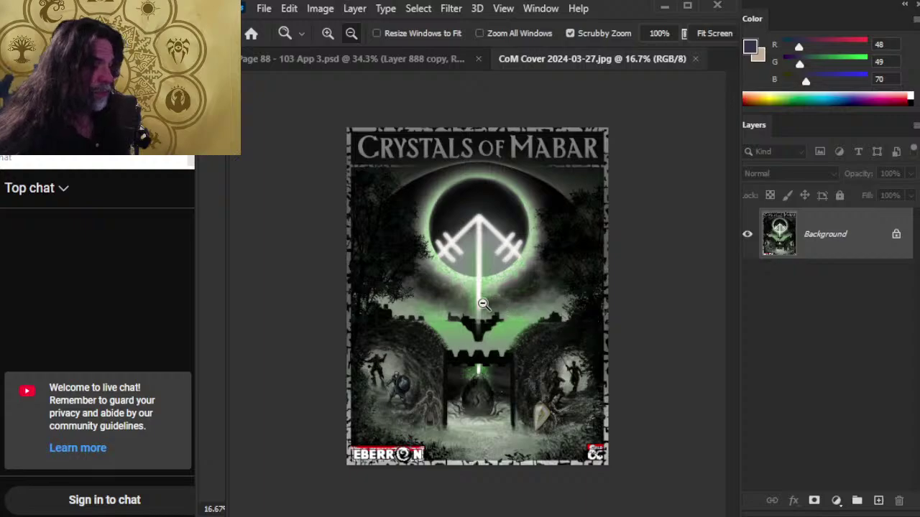
scroll(477, 301, up, 2)
Step: Switch to the YouTube page of Eberron Art Stream ep 437 - Artifacts 15 in Chrome and like the stream
key(alt+Tab)
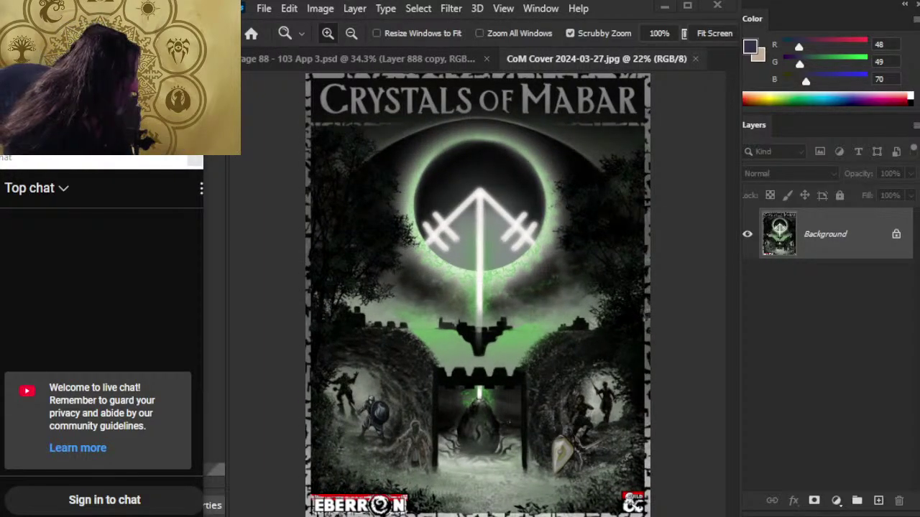
key(alt+Tab)
key(alt+Tab)
key(alt+Tab)
key(Tab)
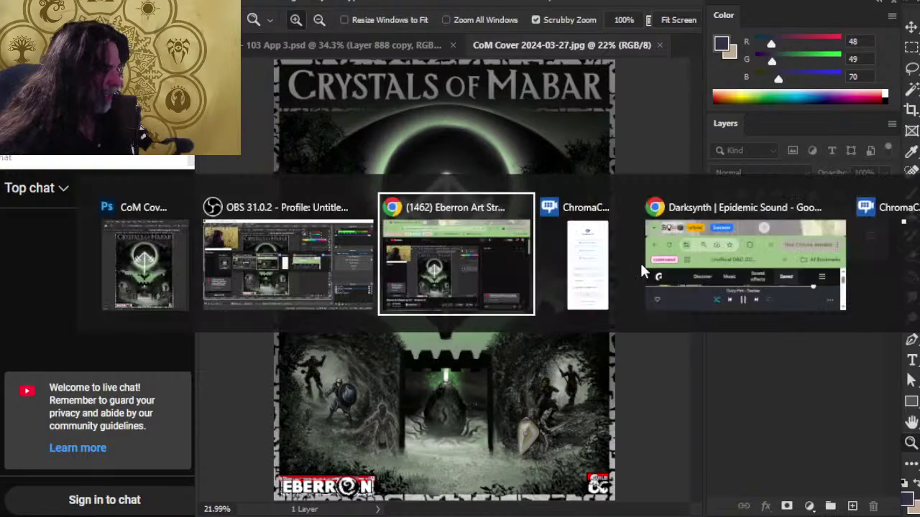
scroll(598, 369, down, 2)
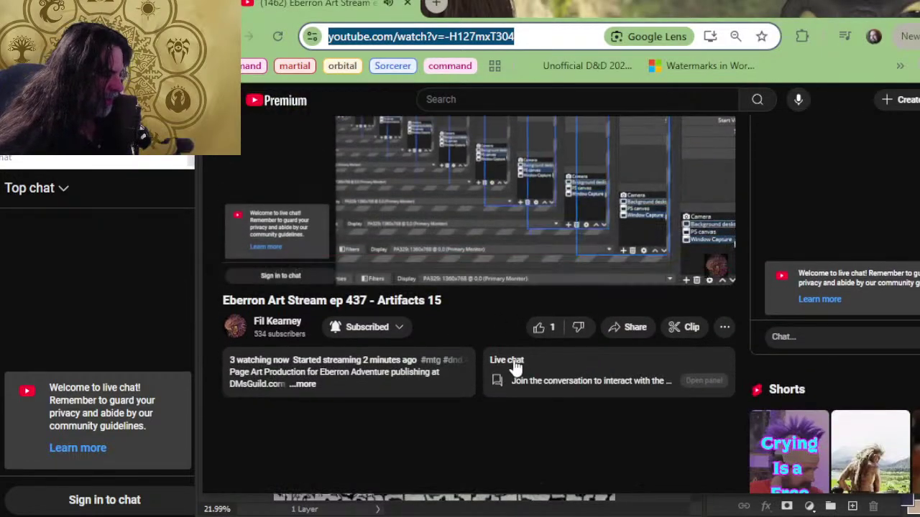
click(538, 327)
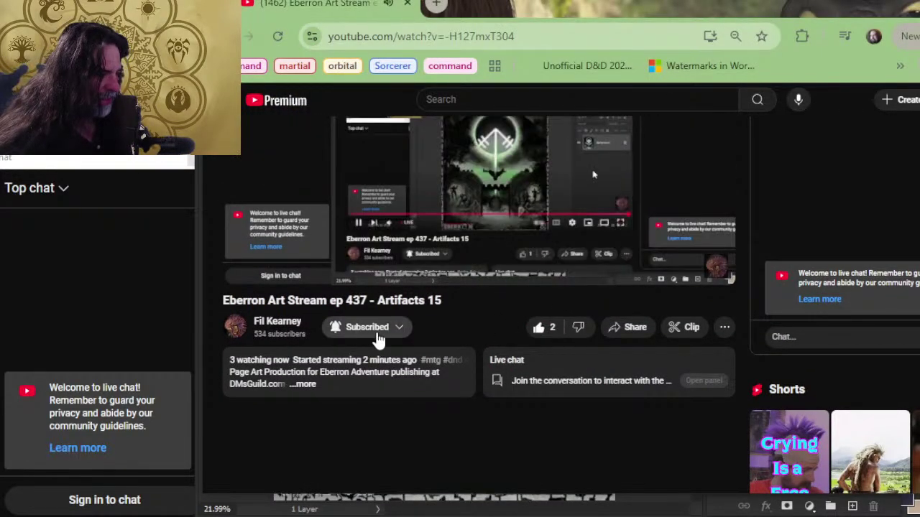
Step: Expand the stream's full description and look through its playlist, community and DMsGuild links
click(304, 385)
scroll(526, 312, down, 1)
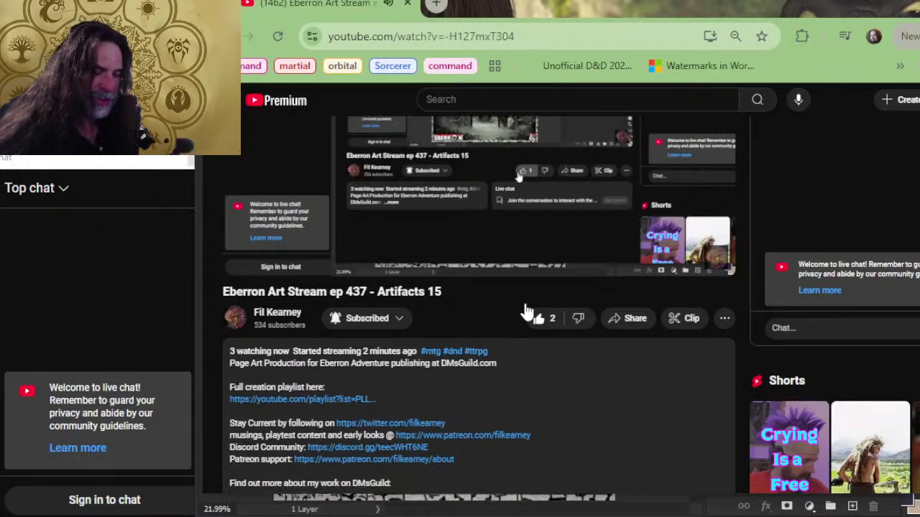
scroll(489, 287, down, 4)
scroll(451, 251, up, 3)
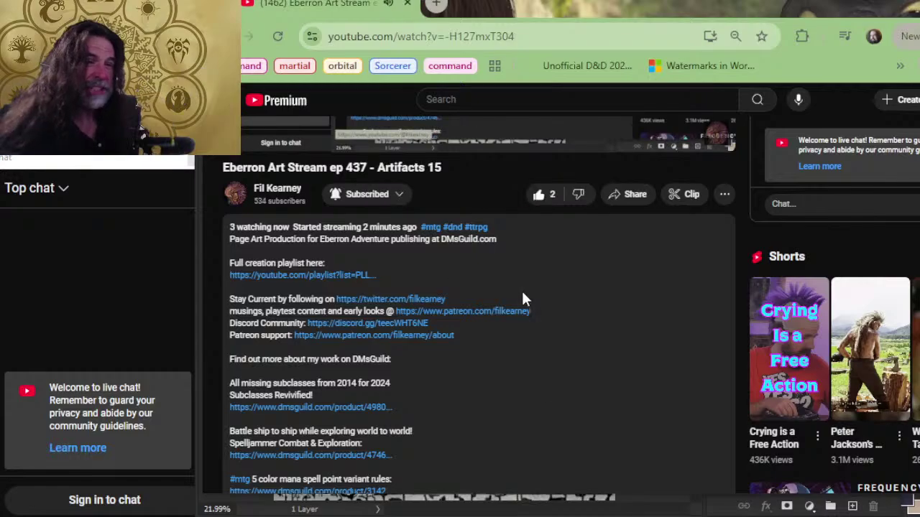
Step: Return to Photoshop and close the CoM Cover 2024-03-27.jpg document
key(alt+Tab)
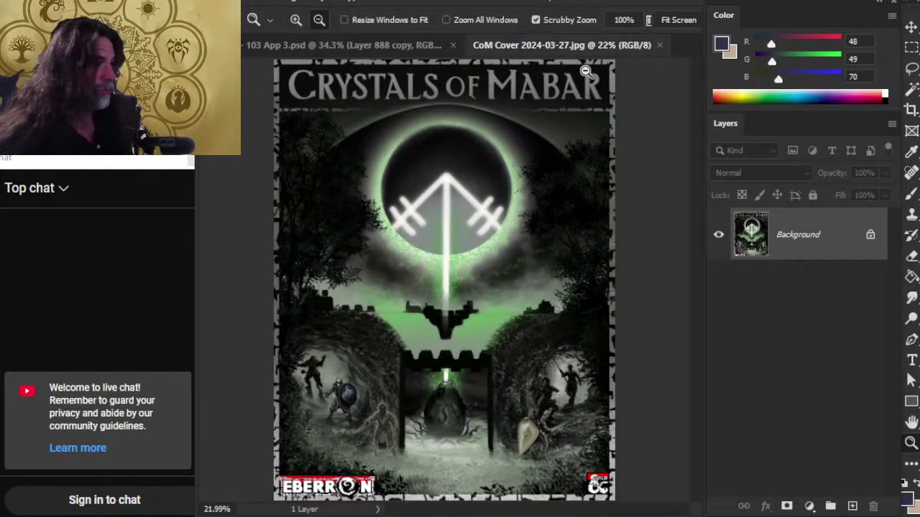
click(659, 45)
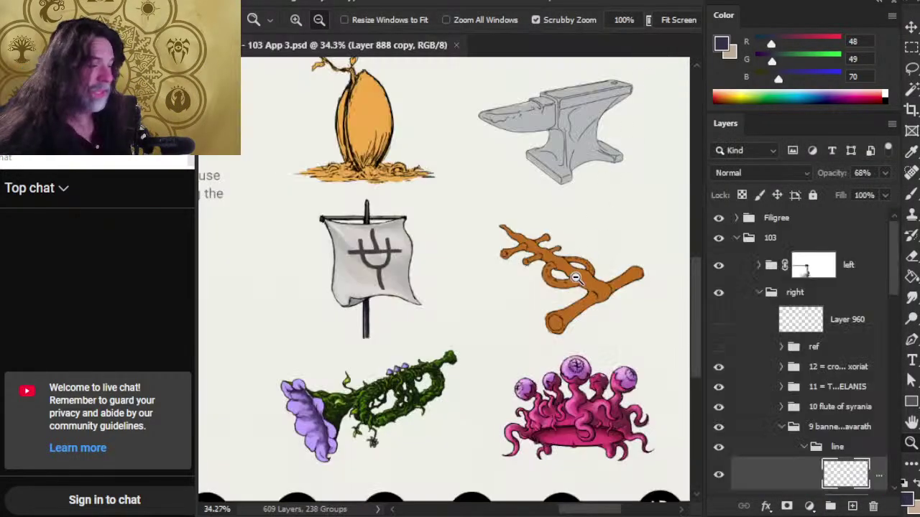
Step: Review the Creatures Unleashed page and read the Artifacts of the Planes table with the text below it
drag(575, 281, 487, 240)
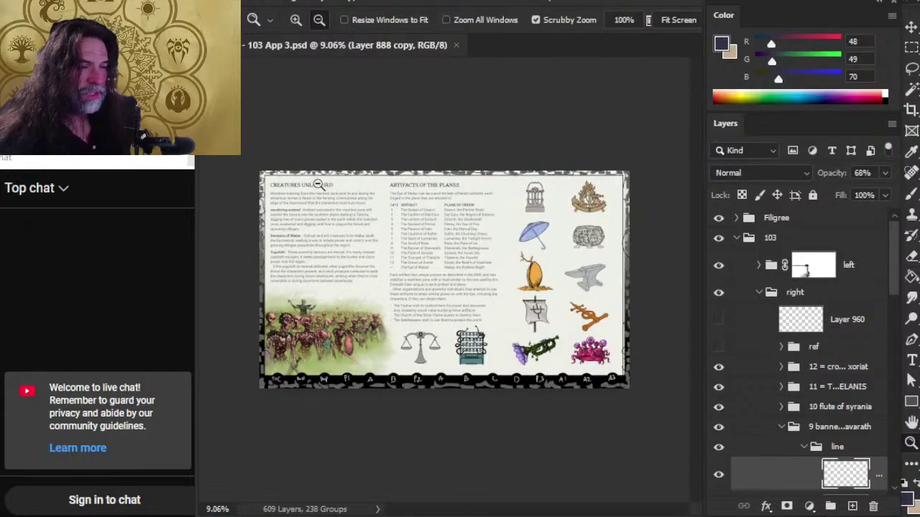
drag(322, 183, 374, 187)
drag(360, 260, 445, 146)
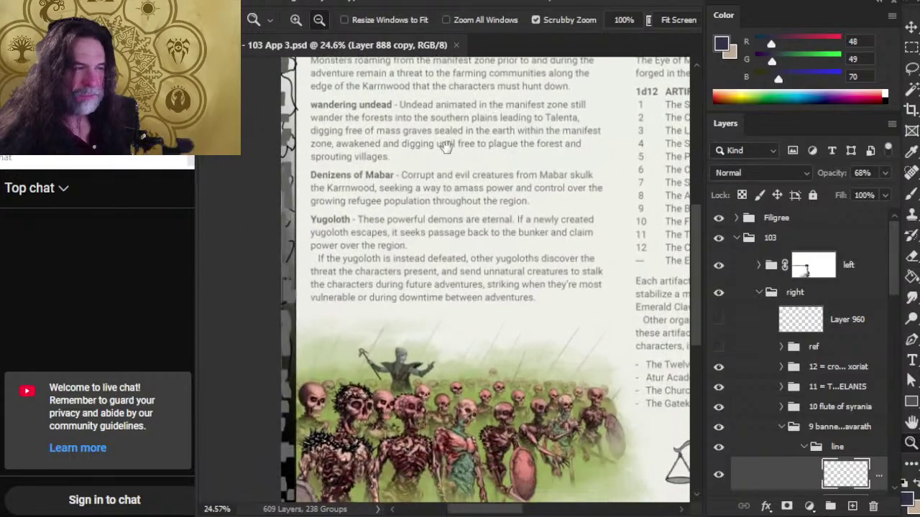
drag(516, 332, 304, 300)
drag(453, 171, 375, 221)
drag(466, 139, 411, 138)
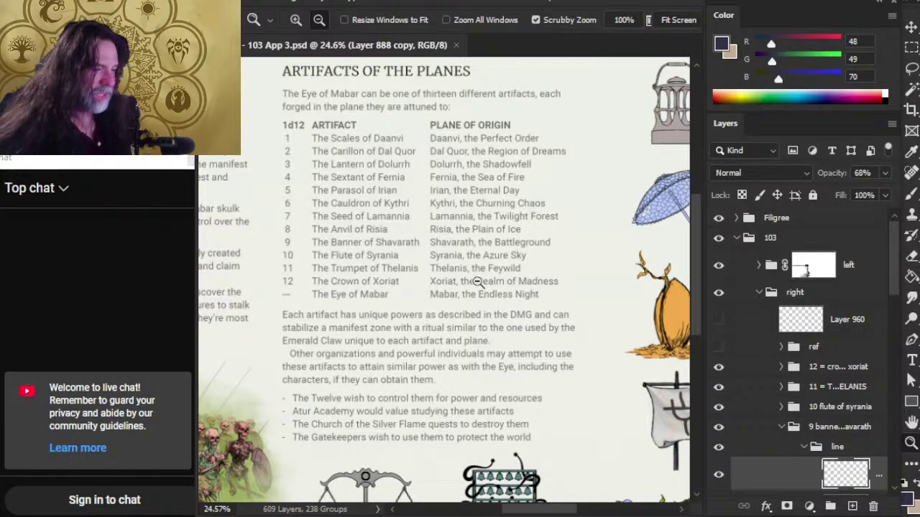
drag(357, 307, 381, 297)
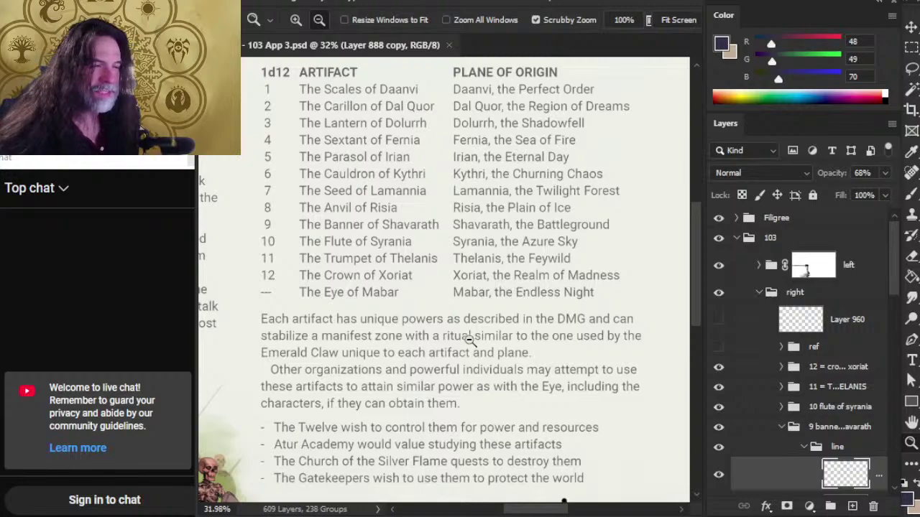
drag(483, 278, 486, 356)
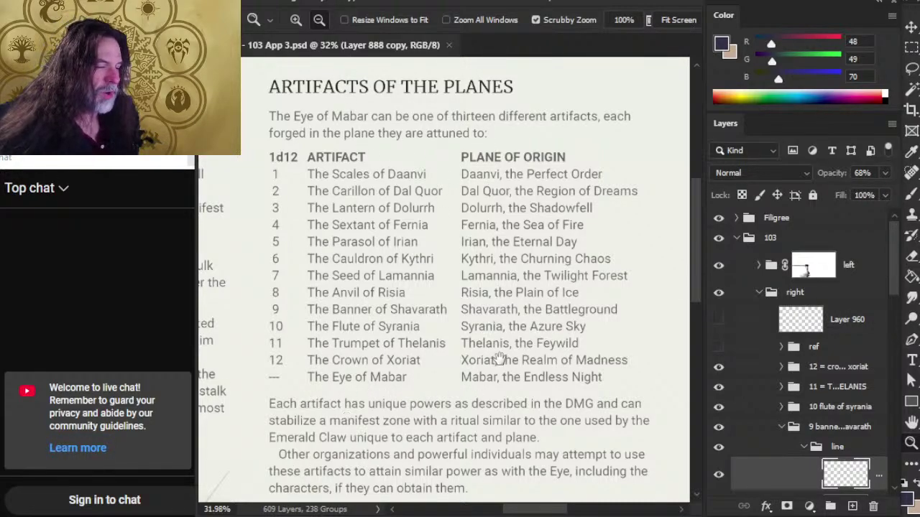
Step: Compare the banner symbol's Layer 888 and Layer 888 copy in the line group by toggling each layer's visibility
drag(499, 358, 282, 295)
drag(474, 317, 310, 187)
drag(369, 393, 406, 241)
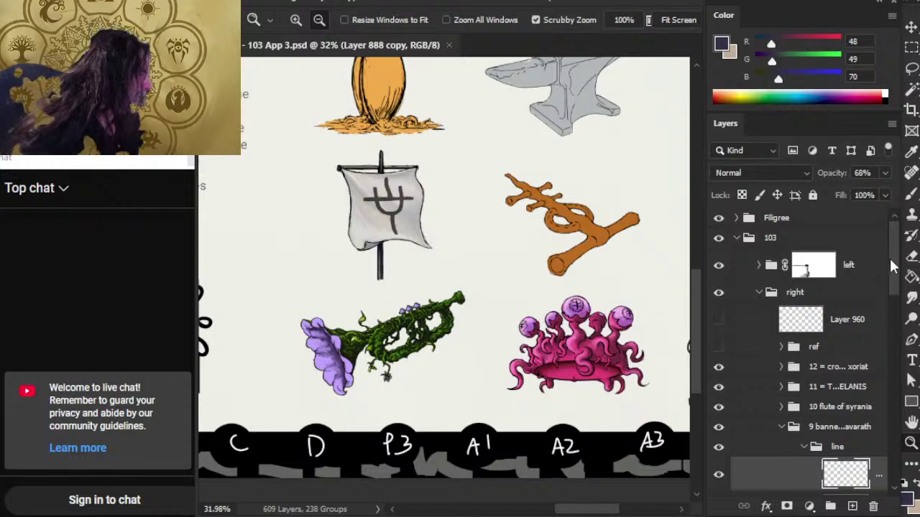
drag(895, 265, 898, 290)
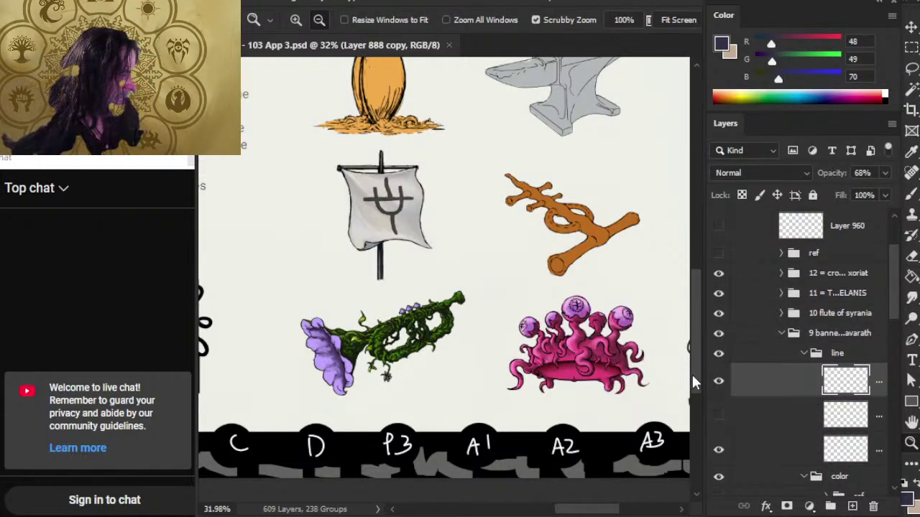
click(719, 382)
click(719, 383)
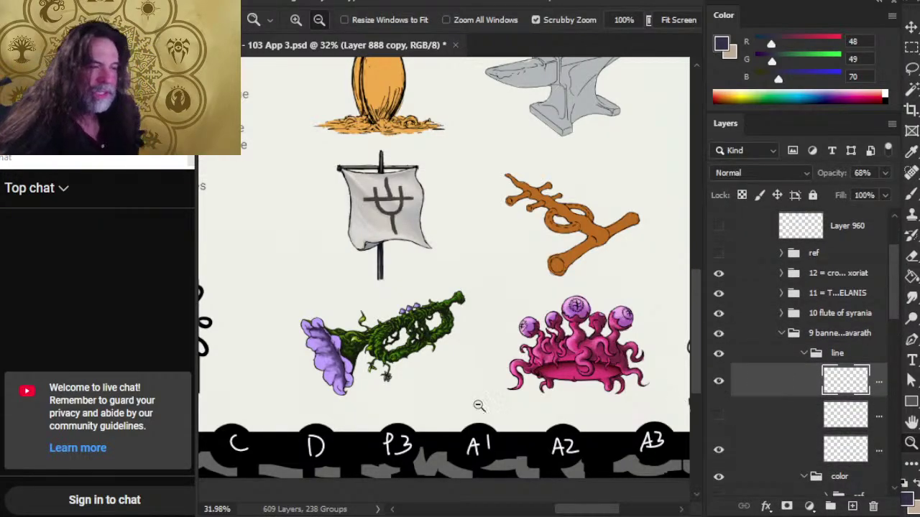
click(733, 429)
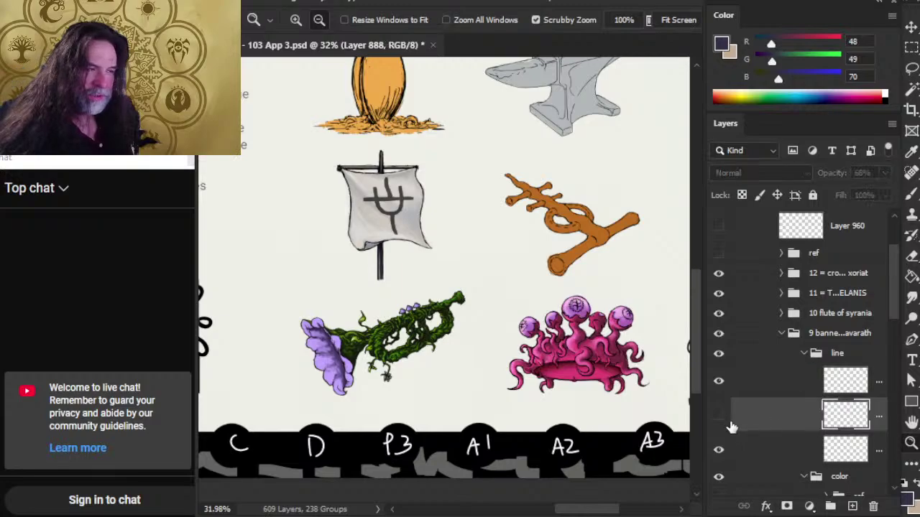
click(719, 417)
click(719, 417)
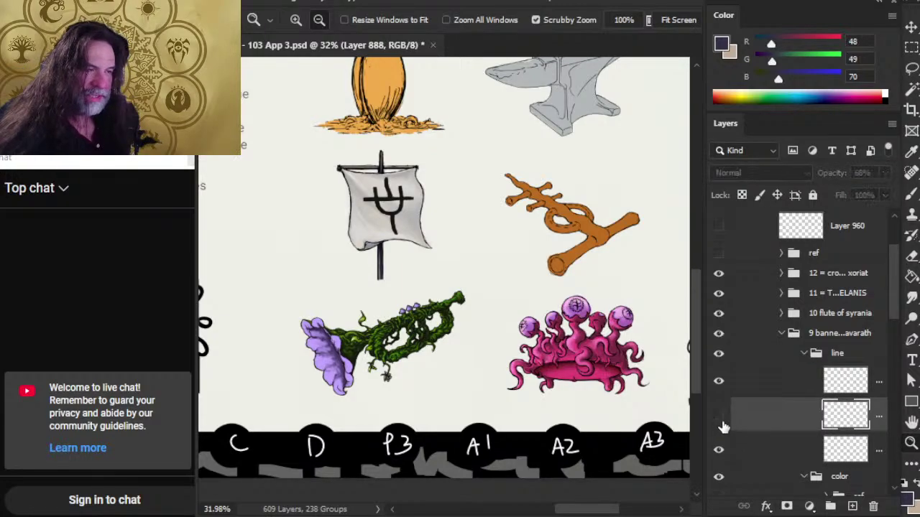
Step: Reset the colours to default black and white and lower the opacity of the banner symbol's Layer 888 copy to 7%
drag(368, 190, 573, 312)
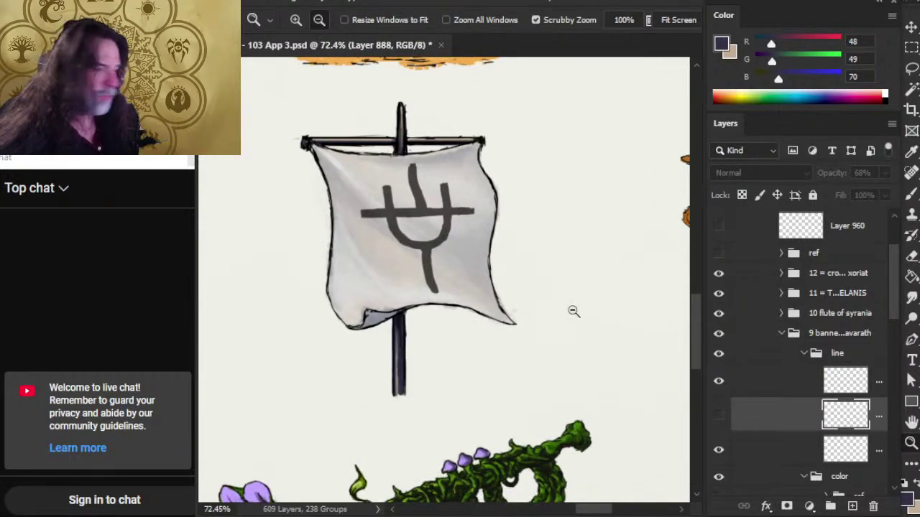
click(903, 483)
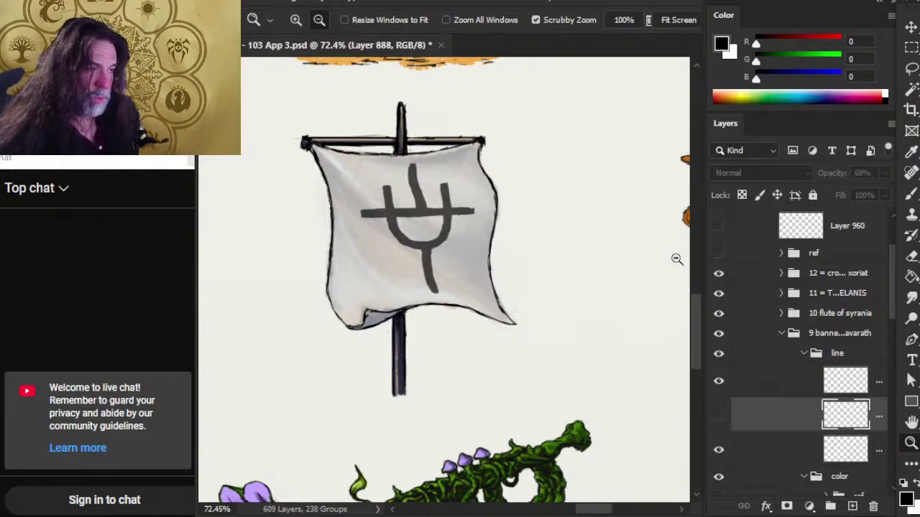
click(770, 389)
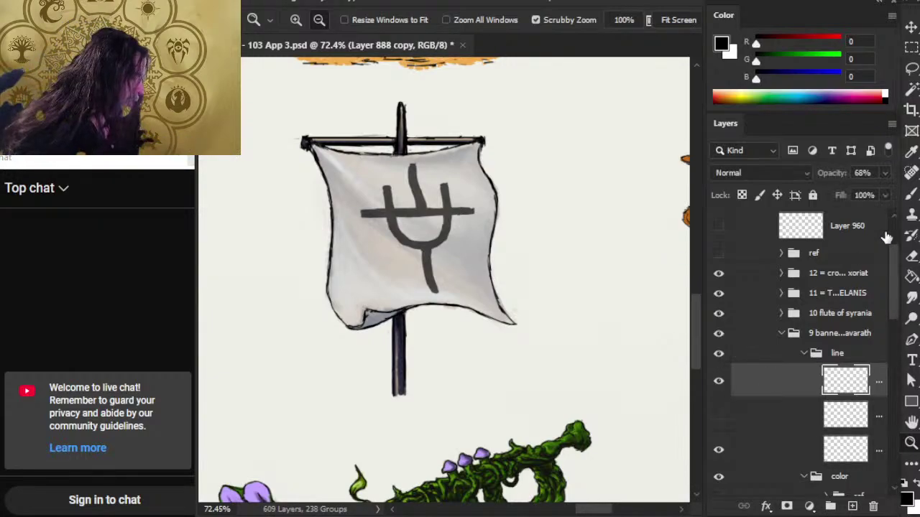
click(884, 174)
drag(870, 191, 821, 196)
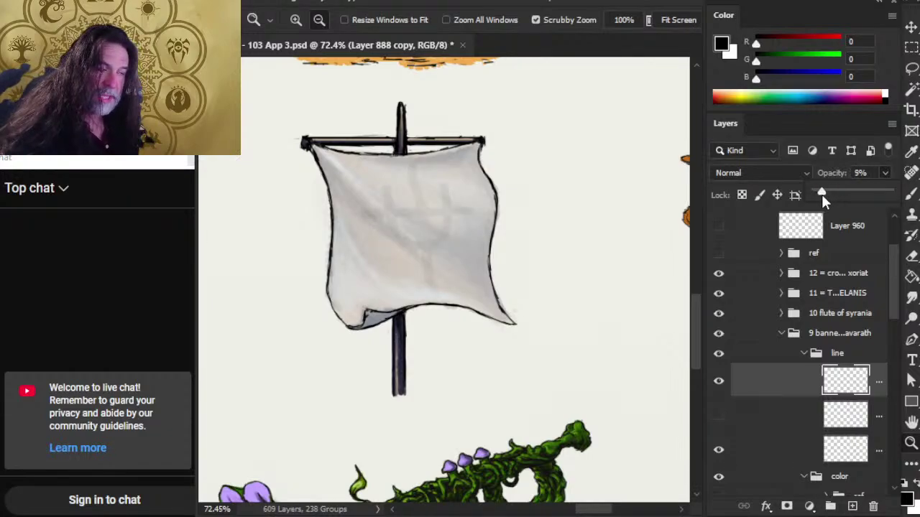
Step: Add a new layer above the faded Layer 888 copy in the banner's line group
key(b)
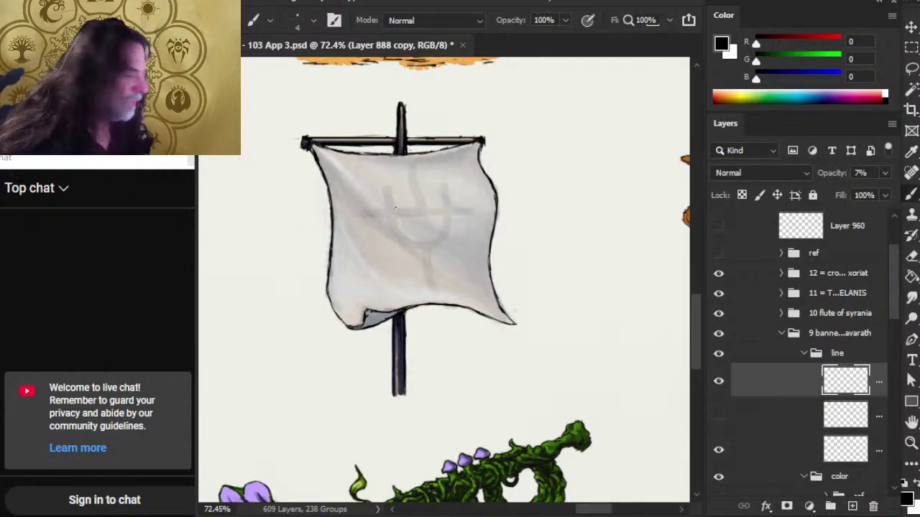
key(z)
drag(372, 191, 394, 192)
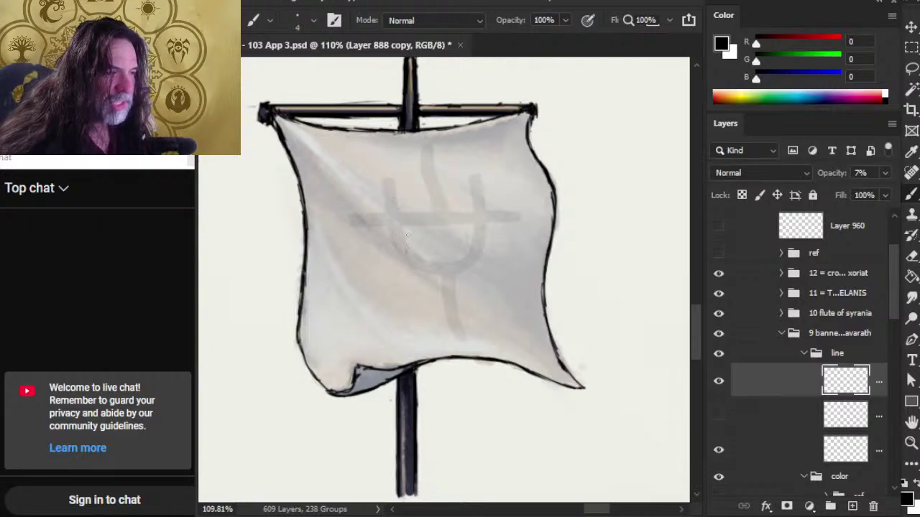
click(851, 507)
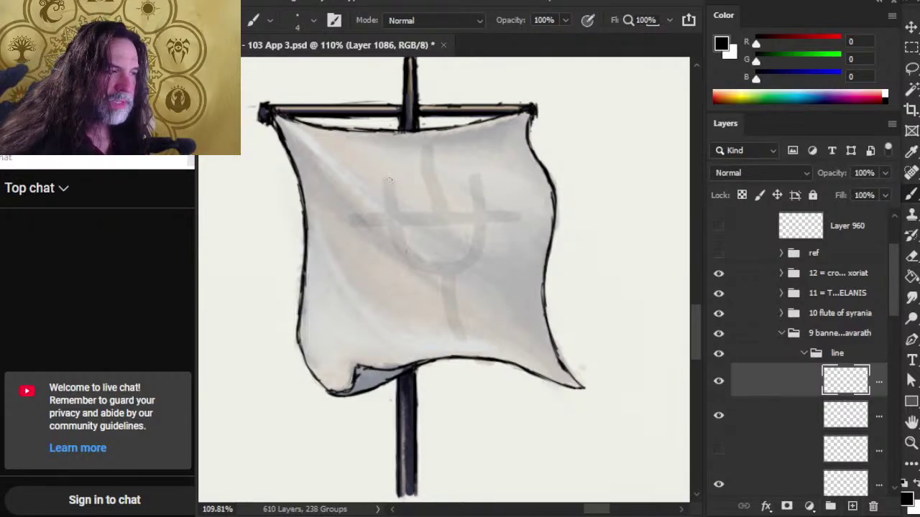
Step: Paint the symbol's left prong and crossbar in black over the faded guide with the size 4 brush, cleaning the strokes with the eraser
key(e)
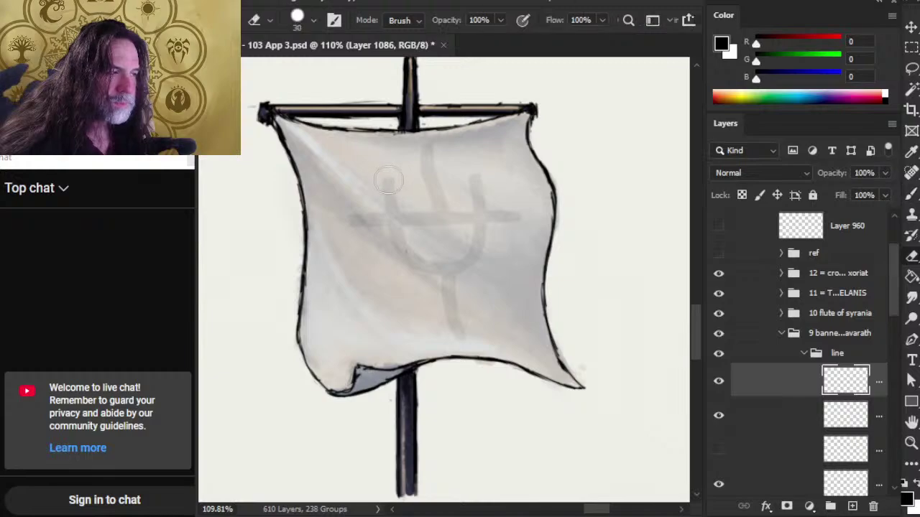
key(b)
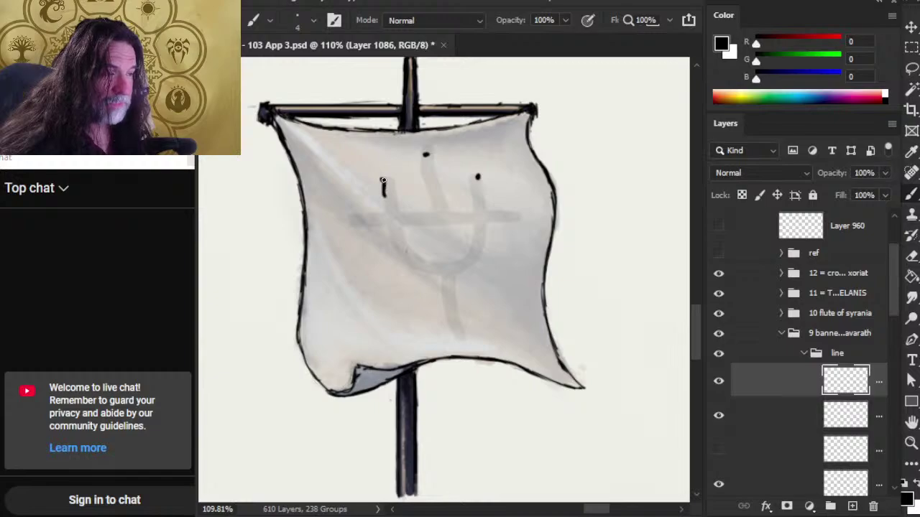
mouse_move(382, 179)
mouse_down()
mouse_move(393, 223)
mouse_move(372, 203)
mouse_move(381, 231)
mouse_move(382, 193)
mouse_move(359, 223)
mouse_move(503, 213)
mouse_up()
key(e)
key(b)
key(e)
key(b)
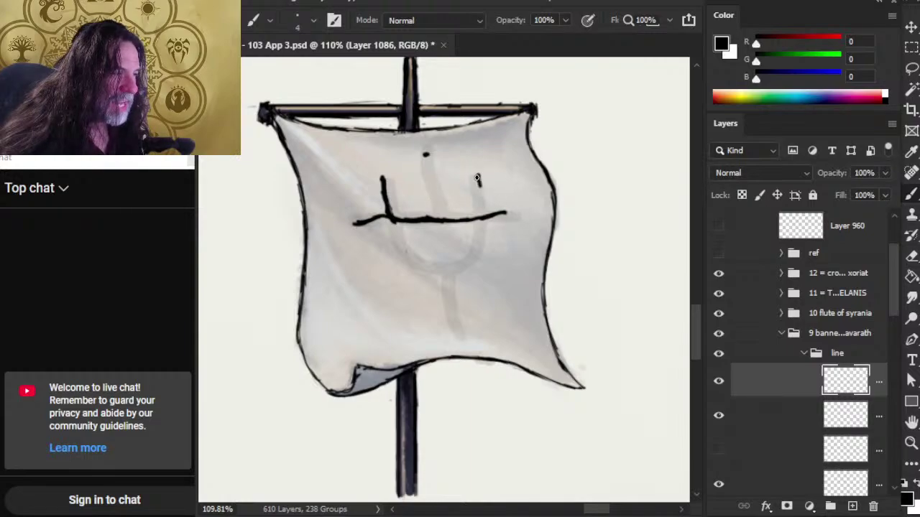
Step: Check the faded guide without the new line layer, then paint the symbol's right and middle prongs down to the crossbar
click(718, 381)
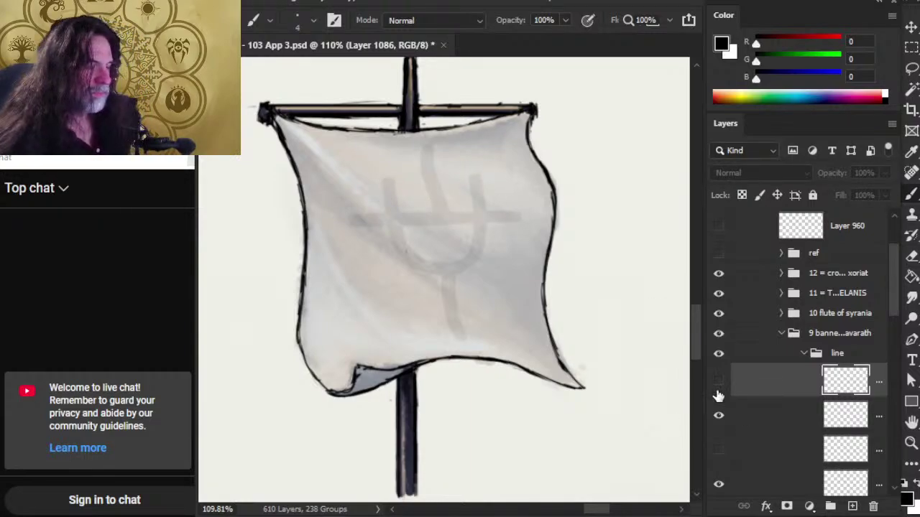
click(718, 385)
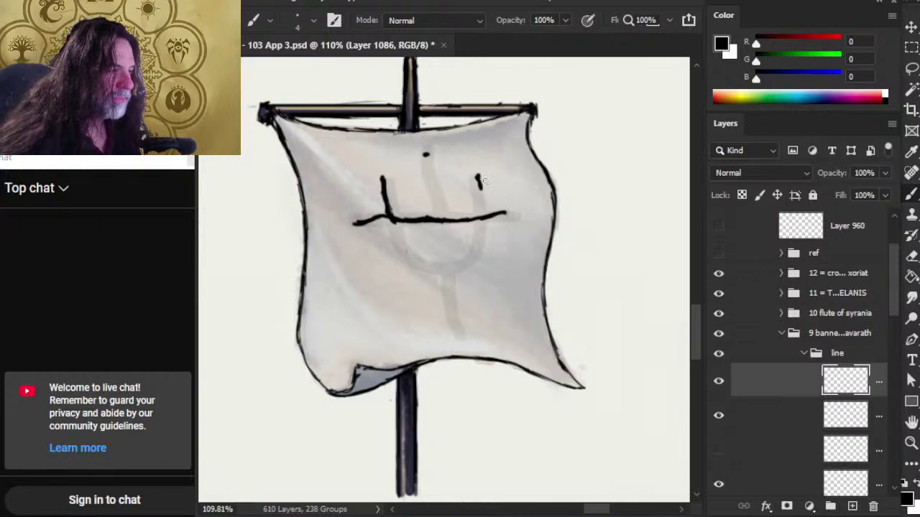
drag(475, 178, 483, 215)
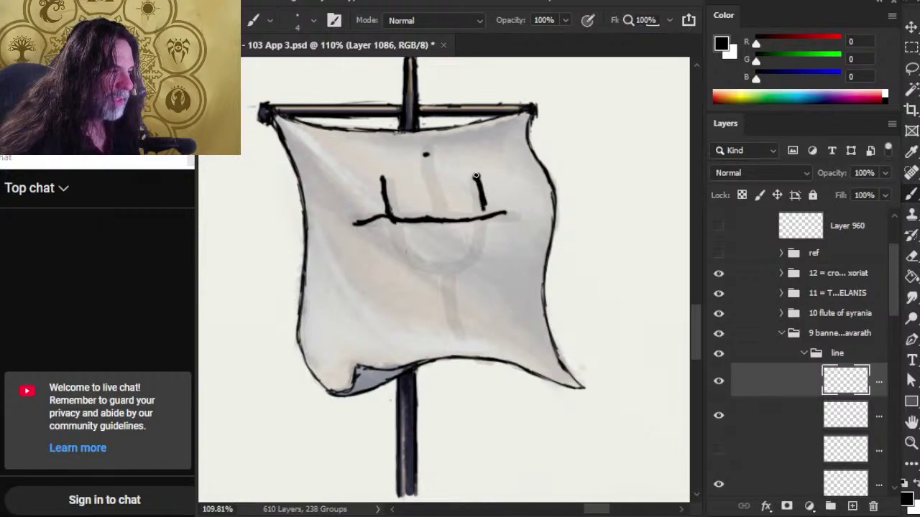
mouse_move(425, 154)
mouse_down()
mouse_move(438, 191)
mouse_move(406, 222)
mouse_move(391, 220)
mouse_move(438, 223)
mouse_move(407, 224)
mouse_move(384, 240)
mouse_up()
key(e)
key(b)
Step: Trim the crossbar's left end with the eraser, then thicken the bar and lengthen it at the right end
key(e)
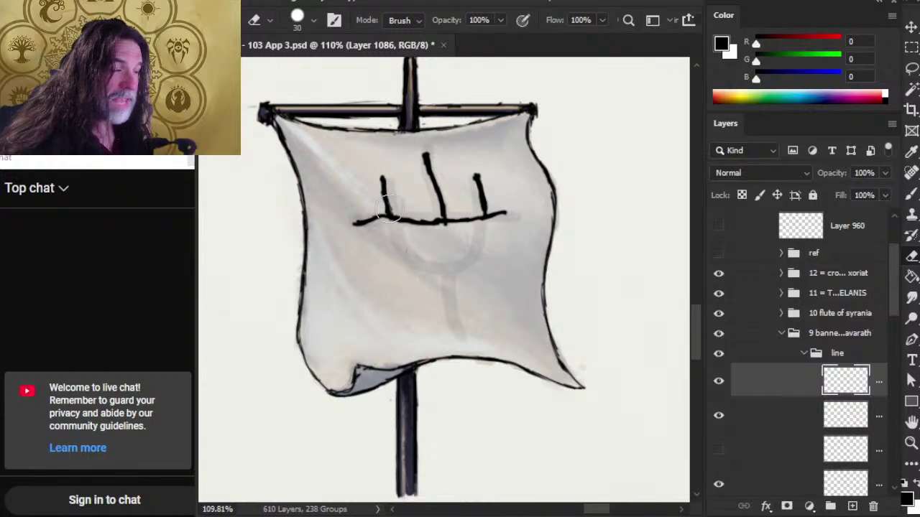
key(b)
key(e)
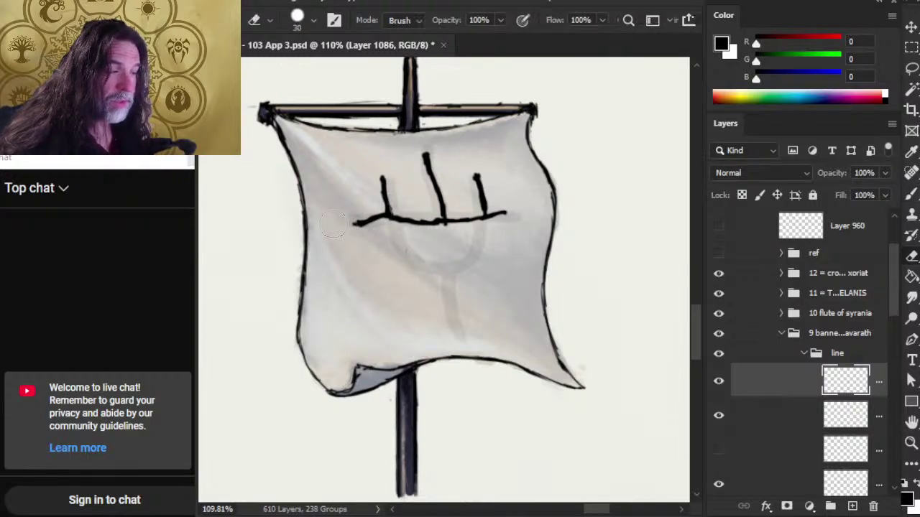
key(b)
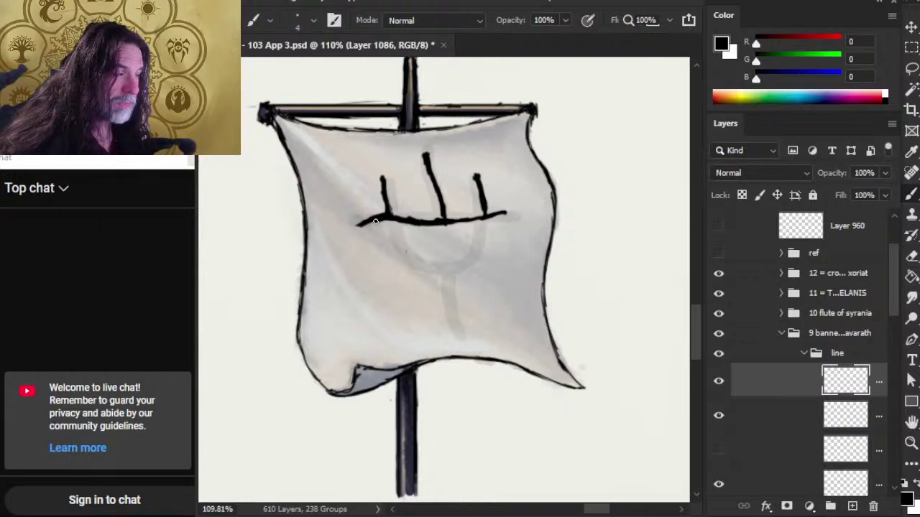
mouse_move(375, 221)
mouse_down()
mouse_move(467, 224)
mouse_move(503, 213)
mouse_up()
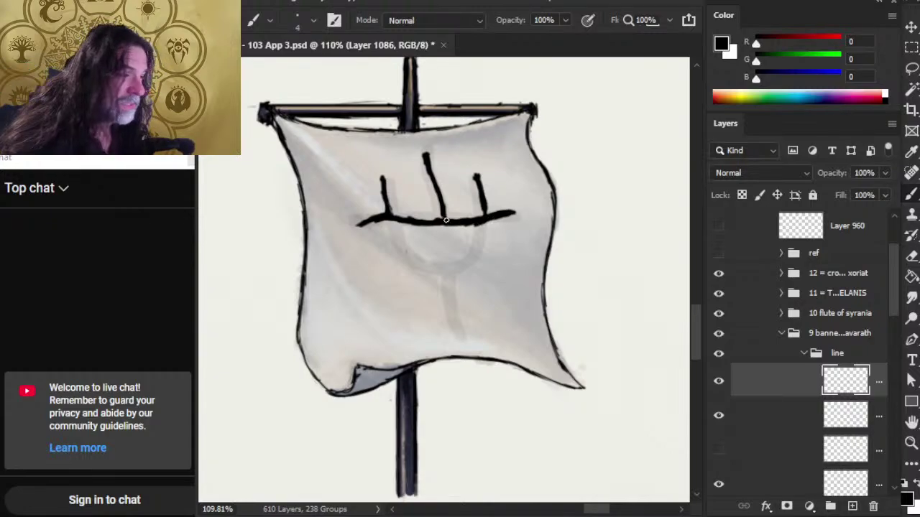
drag(388, 218, 395, 216)
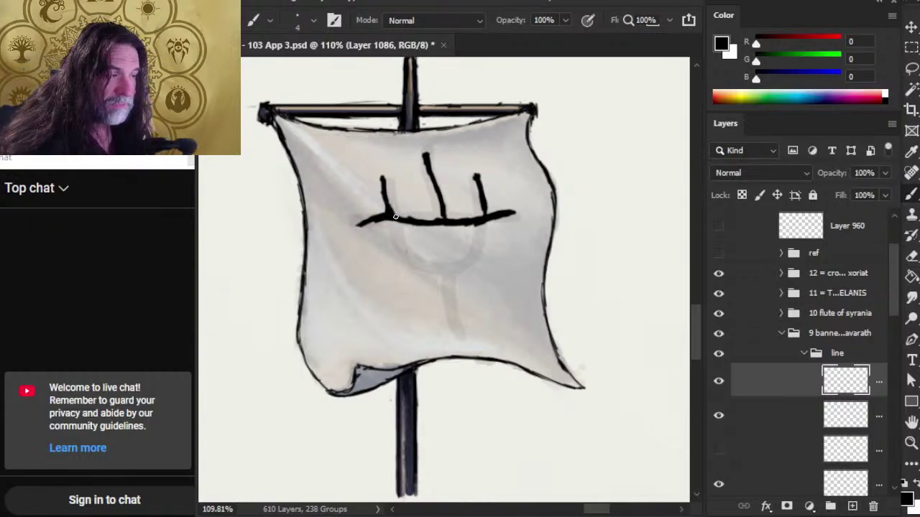
Step: Thicken the left and right prongs, slant the left tip outward, and trim the right prong with a size 20 eraser
mouse_move(370, 173)
mouse_down()
mouse_move(386, 209)
mouse_move(388, 186)
mouse_up()
key(e)
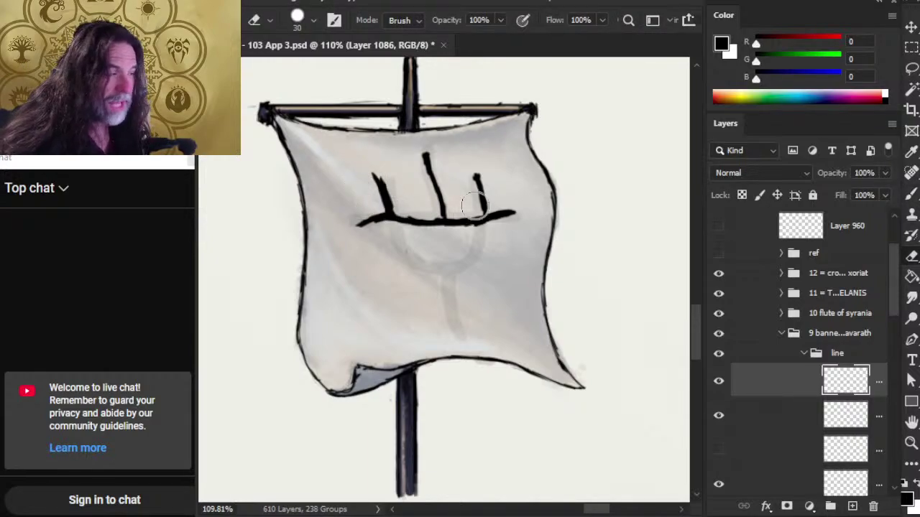
key(b)
drag(475, 178, 482, 207)
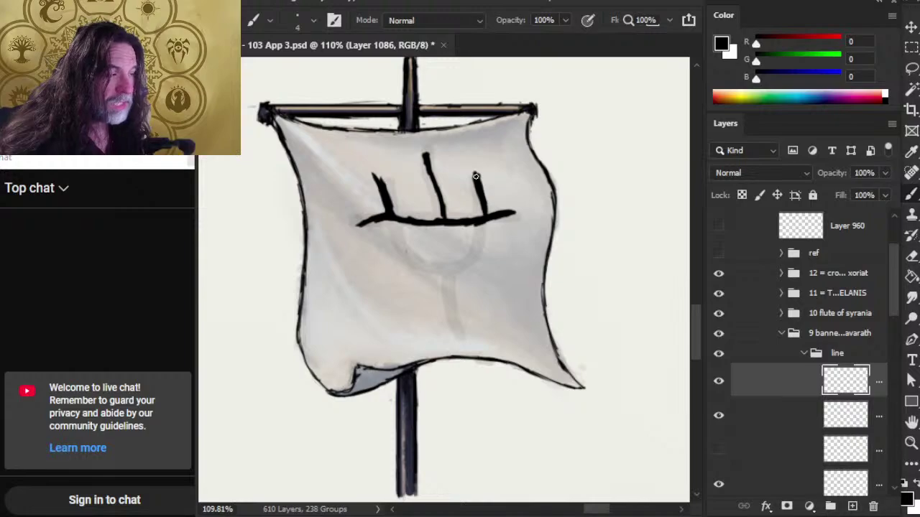
drag(475, 176, 492, 214)
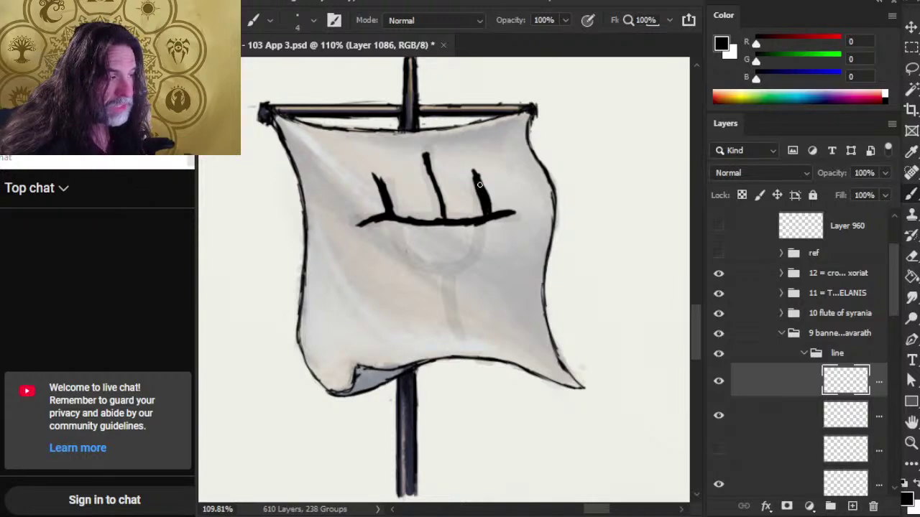
key(e)
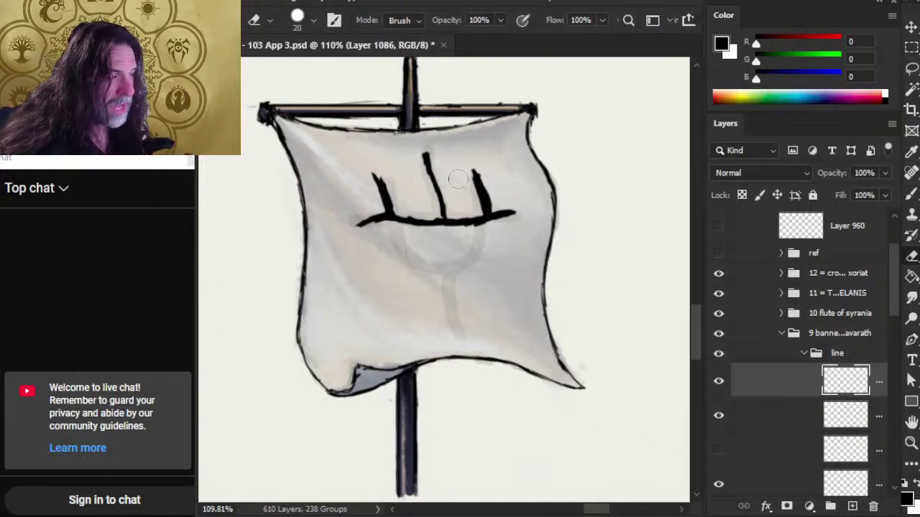
drag(474, 178, 481, 208)
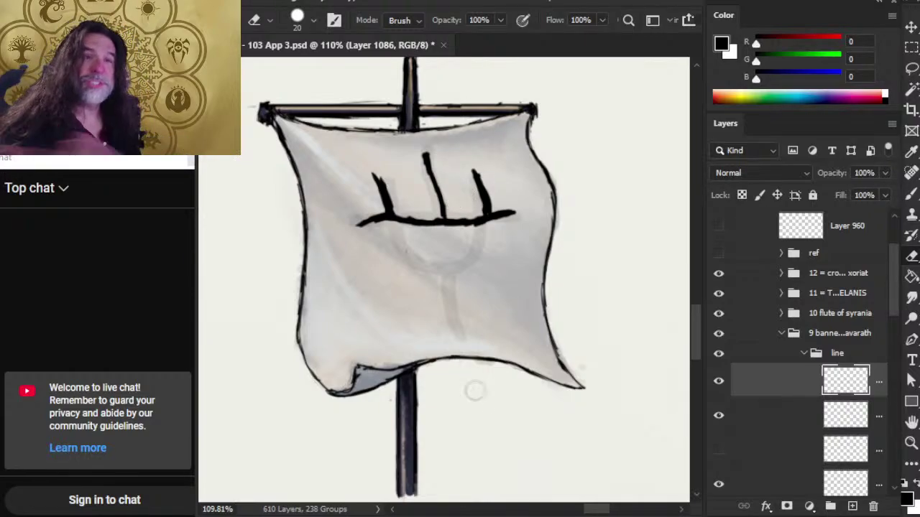
Step: Paint the symbol's lower stem below the bowl guide with its foot curving right, then thicken it and trim its edges
key(b)
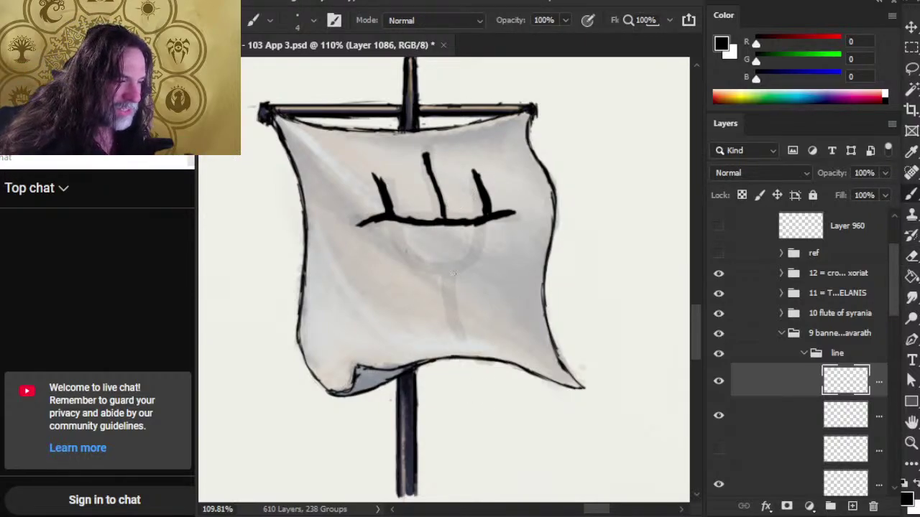
drag(446, 267, 459, 327)
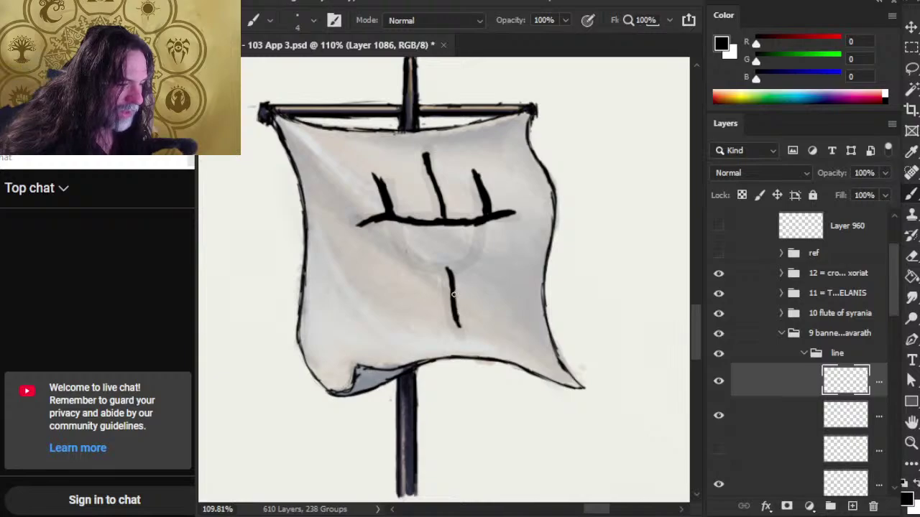
drag(453, 294, 471, 334)
key(e)
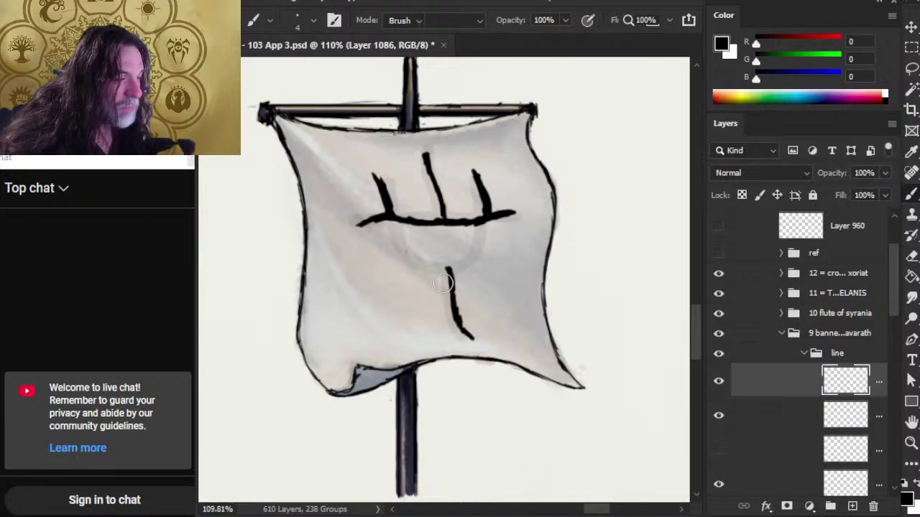
key(b)
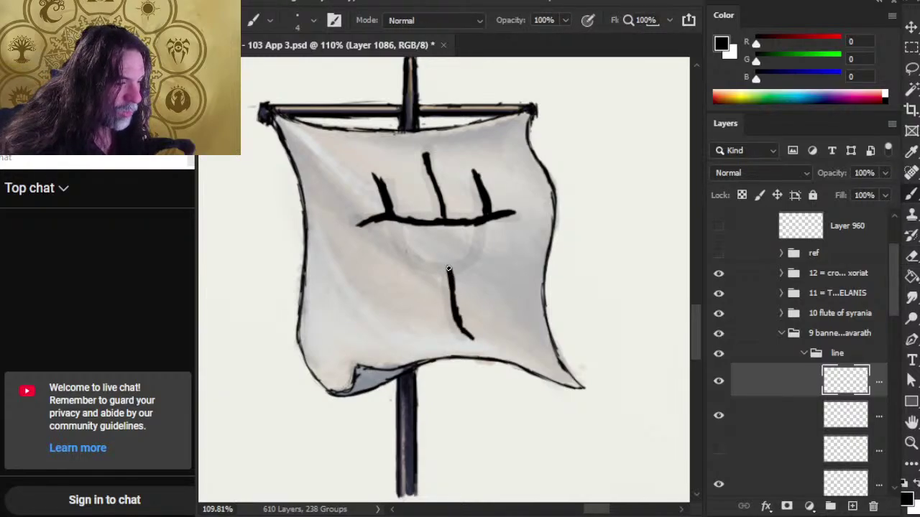
drag(447, 266, 450, 301)
drag(447, 267, 467, 332)
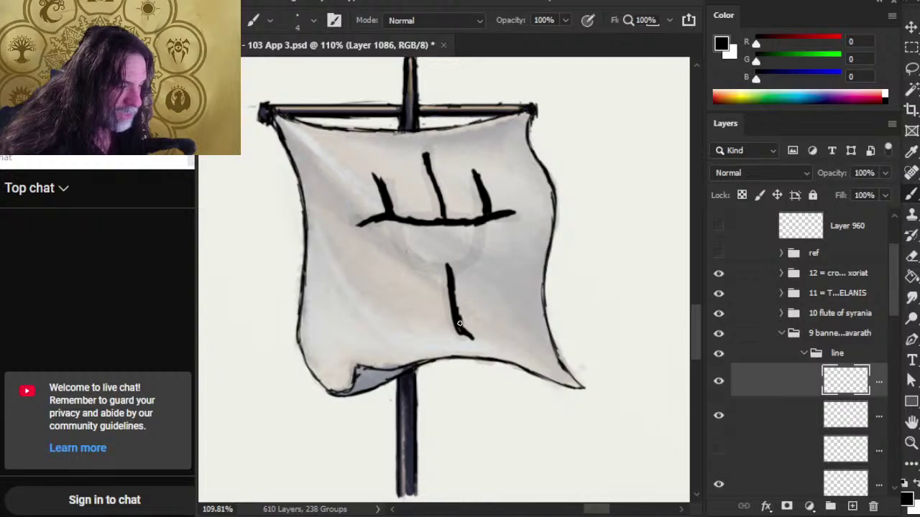
key(e)
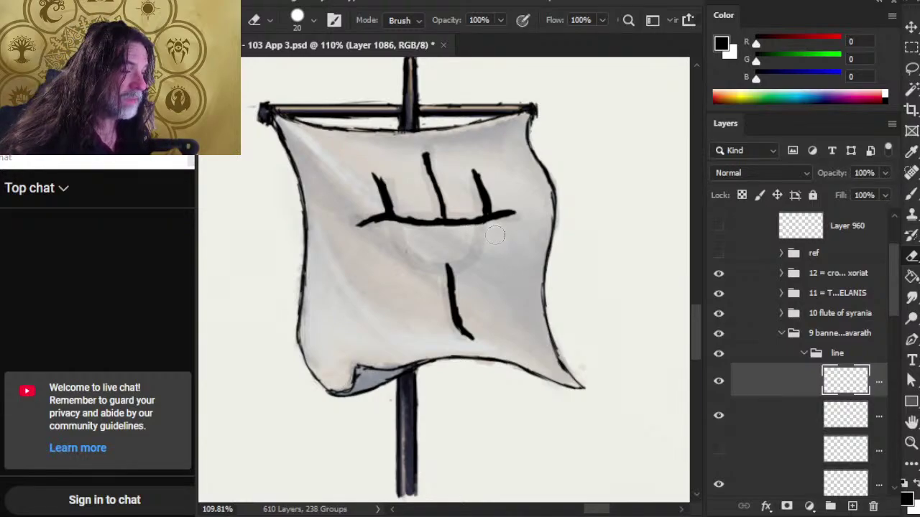
Step: Paint the U-shaped bowl from the left prong through the top of the stem to the right prong, trimming stray edges
key(b)
mouse_move(389, 217)
mouse_down()
mouse_move(411, 266)
mouse_move(426, 272)
mouse_move(401, 245)
mouse_move(406, 267)
mouse_move(401, 250)
mouse_move(426, 272)
mouse_move(445, 269)
mouse_move(422, 265)
mouse_up()
key(e)
key(b)
key(e)
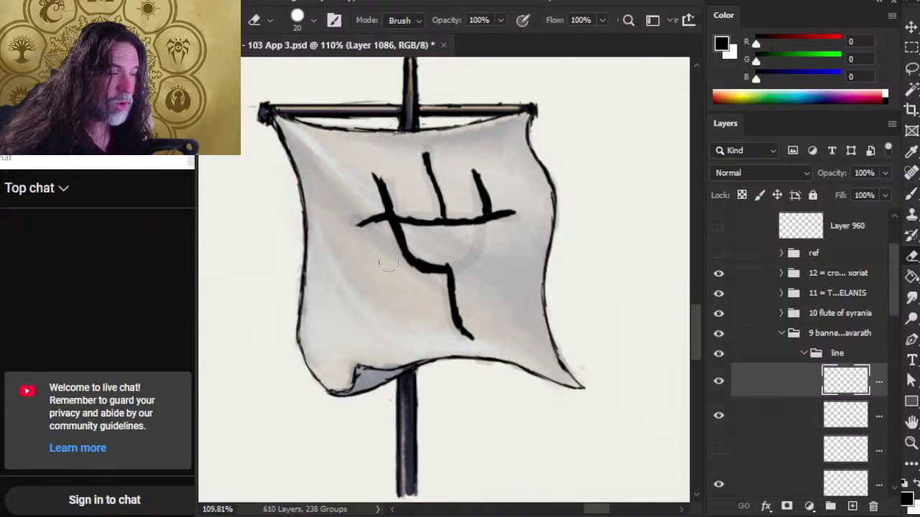
key(b)
key(e)
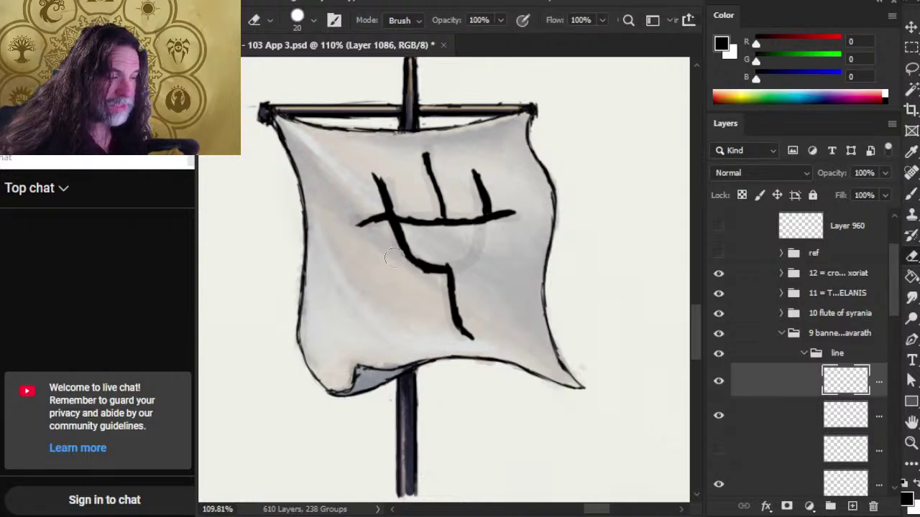
key(b)
mouse_move(406, 246)
mouse_down()
mouse_move(407, 256)
mouse_move(450, 267)
mouse_move(470, 260)
mouse_move(464, 269)
mouse_move(489, 223)
mouse_up()
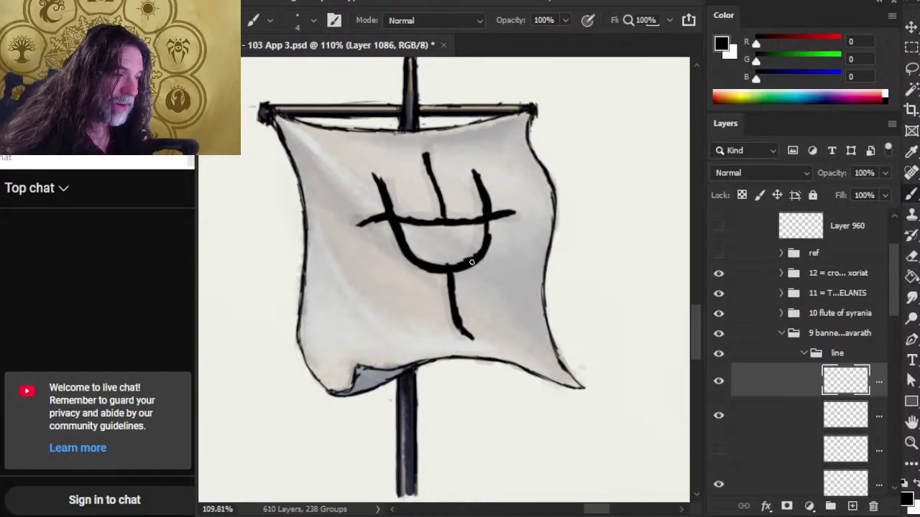
Step: Smooth the right side of the bowl and thicken the lower stem and its foot, erasing uneven edges
mouse_move(472, 263)
mouse_down()
mouse_move(490, 224)
mouse_move(460, 299)
mouse_move(457, 275)
mouse_move(464, 327)
mouse_move(477, 338)
mouse_up()
key(e)
drag(464, 302, 485, 321)
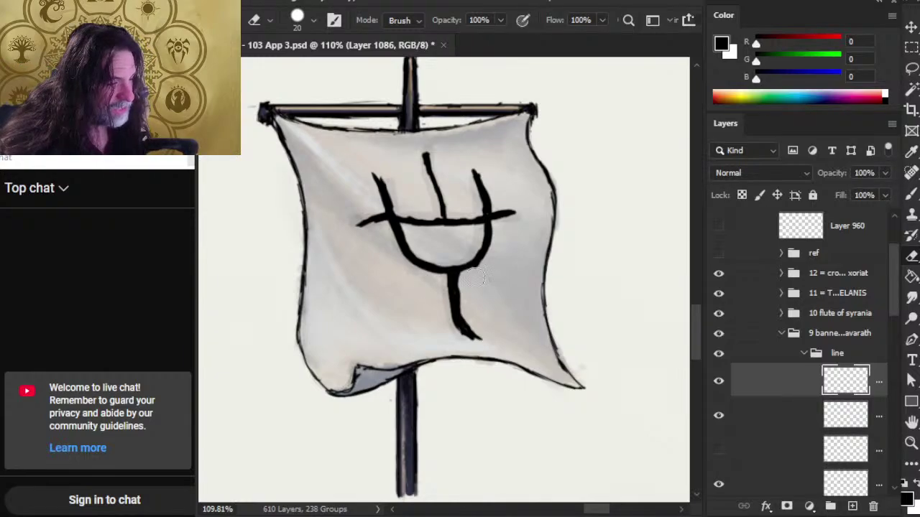
key(b)
key(e)
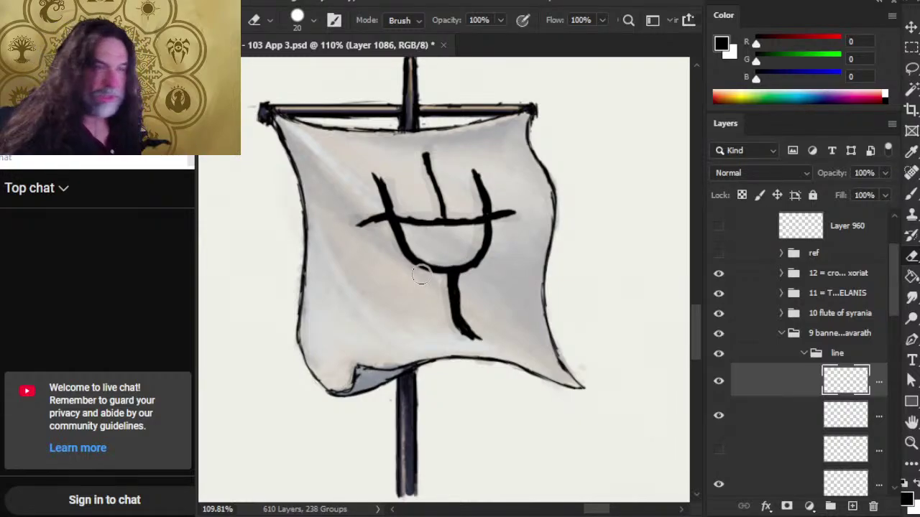
key(b)
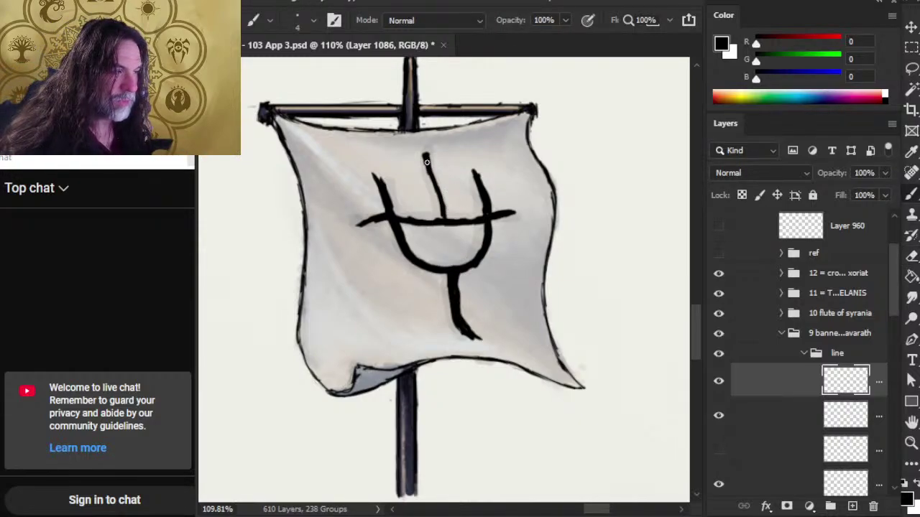
Step: Thicken the symbol's middle and right prongs in black, squaring off the right tip and trimming uneven edges
drag(427, 162, 444, 199)
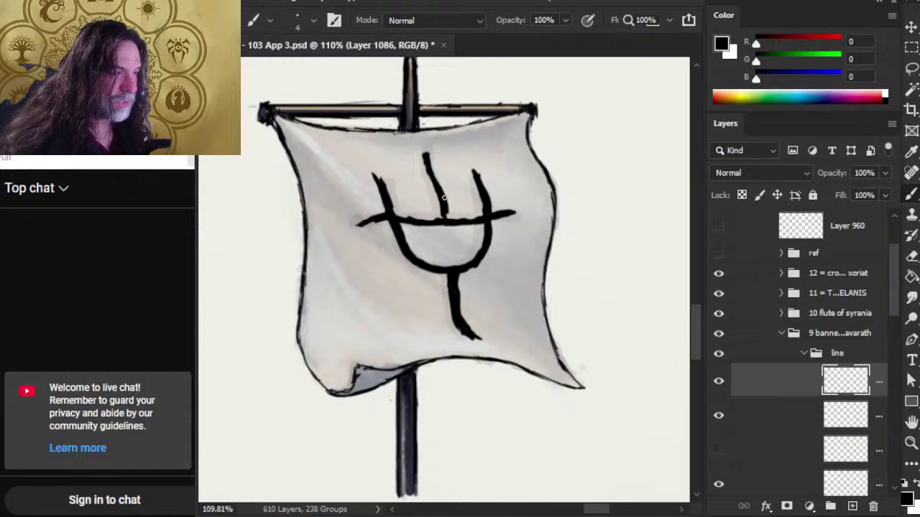
mouse_move(430, 152)
mouse_down()
mouse_move(440, 184)
mouse_move(476, 166)
mouse_move(479, 177)
mouse_up()
key(e)
key(b)
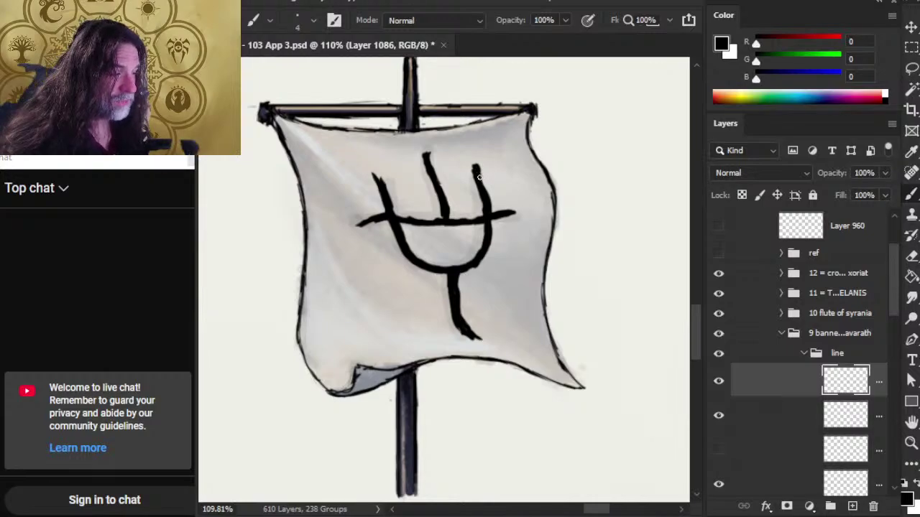
drag(484, 203, 489, 219)
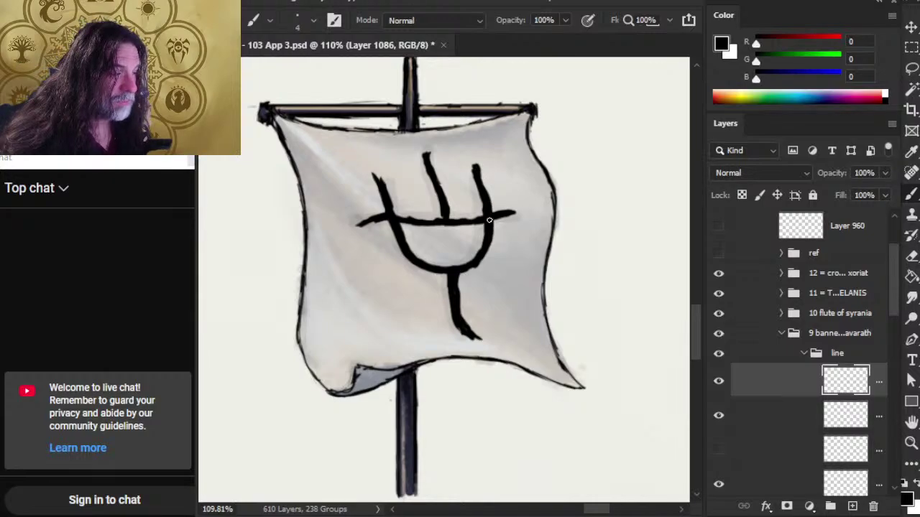
key(e)
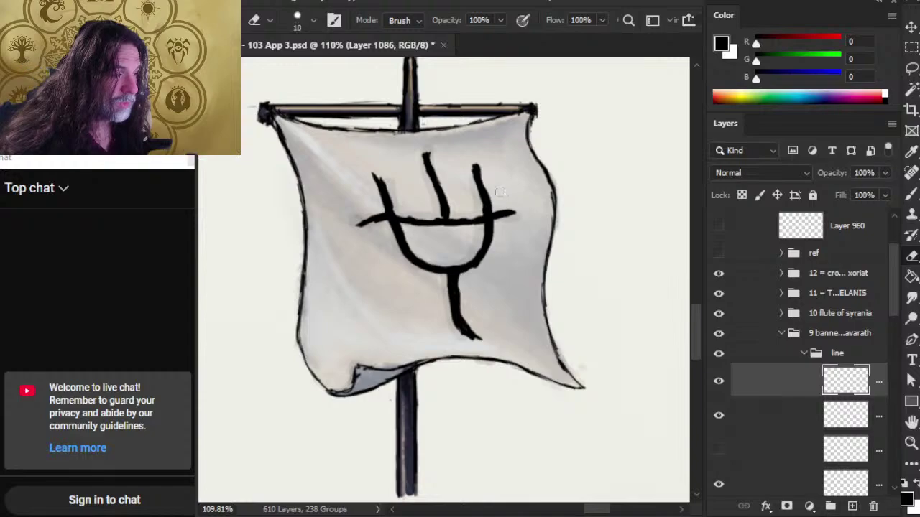
key(b)
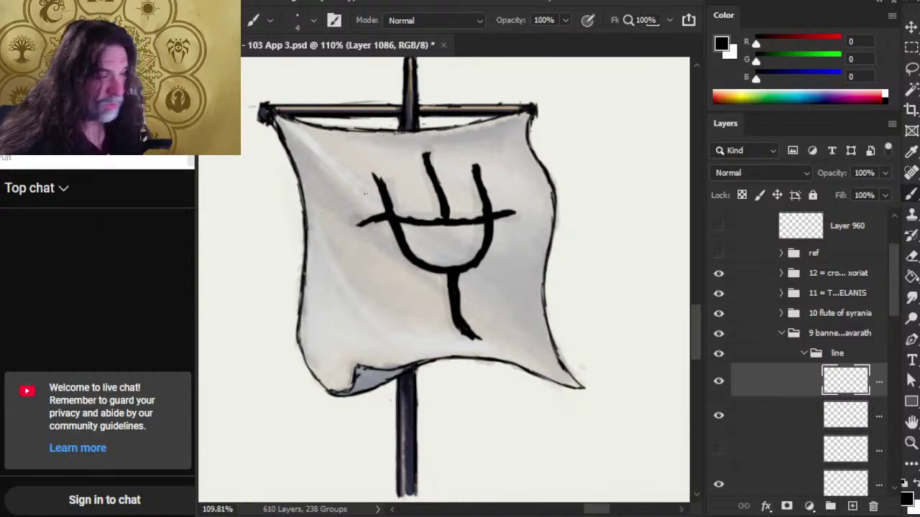
Step: Thicken the left prong along its outer edge up to the tip and erase the ragged edges
drag(369, 175, 381, 196)
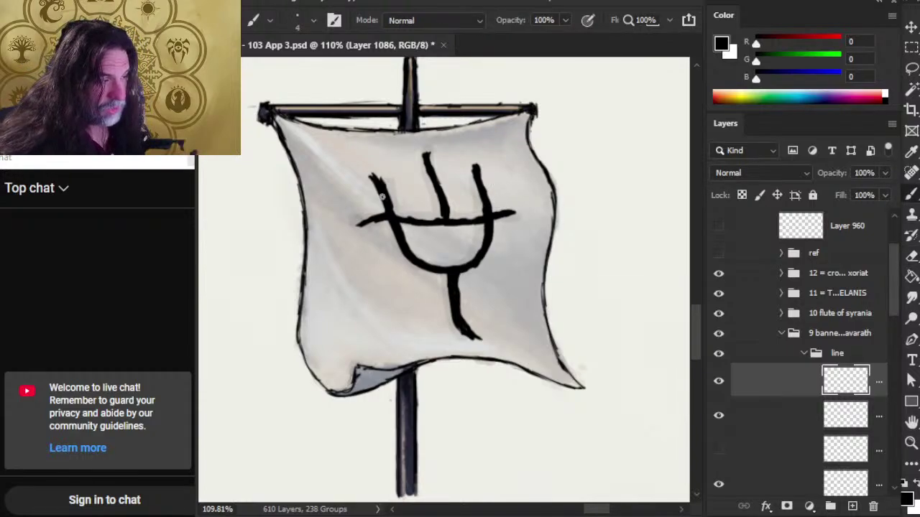
key(e)
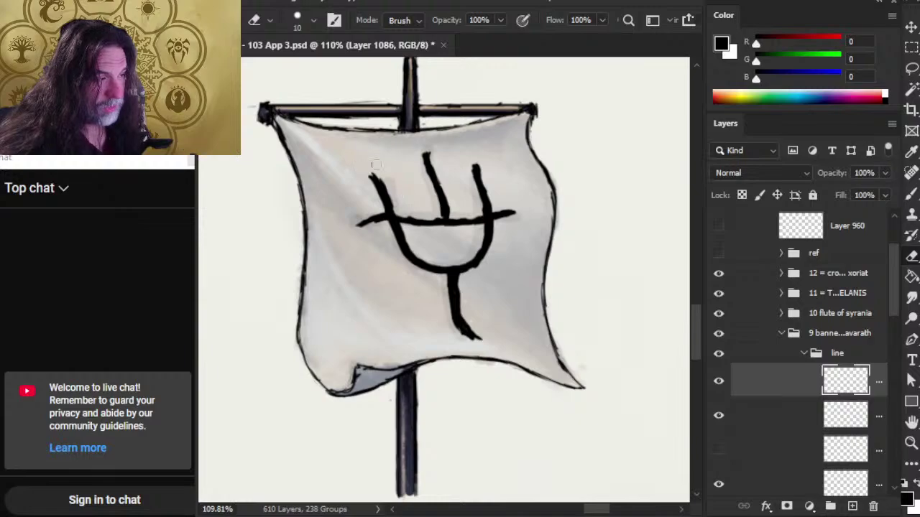
key(b)
drag(368, 174, 386, 202)
key(e)
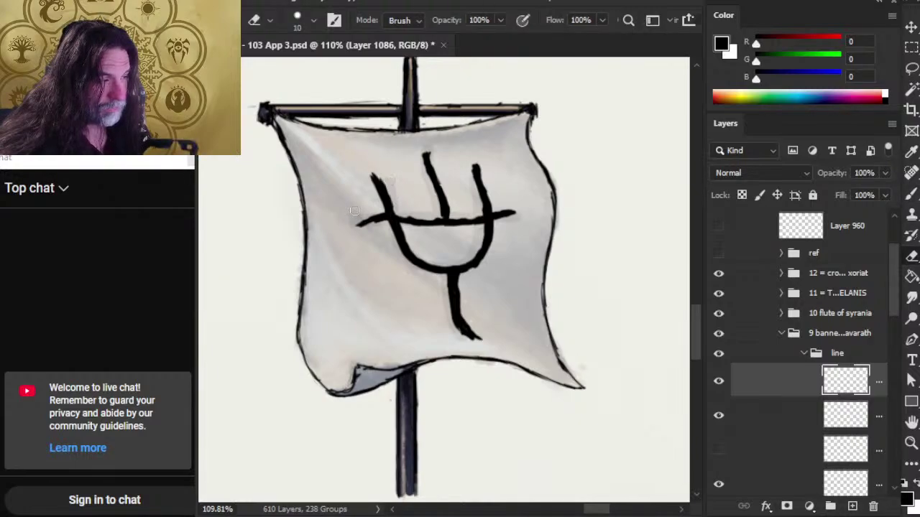
Step: Trim and reshape the crossbar's left end, then thicken the bar between the left and right prongs
mouse_move(357, 224)
mouse_down()
mouse_move(374, 223)
mouse_move(379, 233)
mouse_up()
key(b)
key(e)
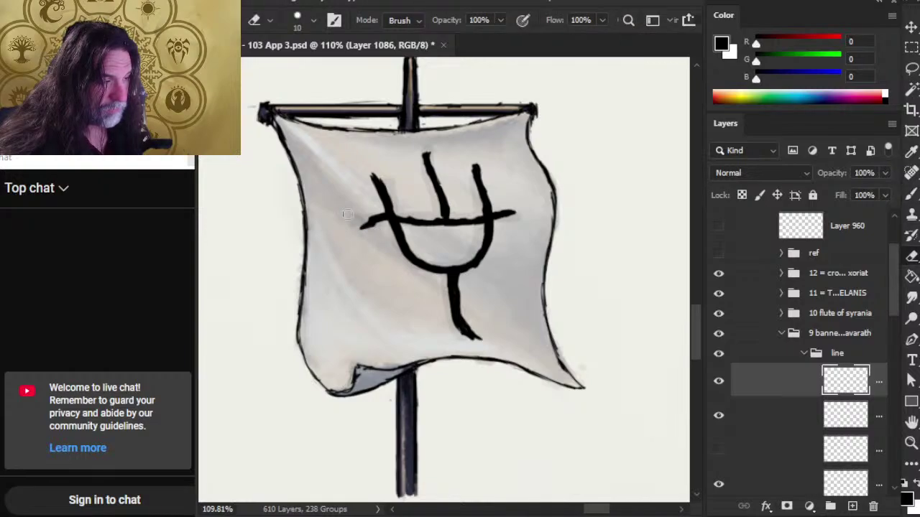
mouse_move(368, 222)
mouse_down()
mouse_move(382, 214)
mouse_move(424, 227)
mouse_move(480, 225)
mouse_move(467, 226)
mouse_move(492, 243)
mouse_move(466, 228)
mouse_move(487, 236)
mouse_up()
key(b)
key(e)
key(b)
key(e)
key(b)
key(e)
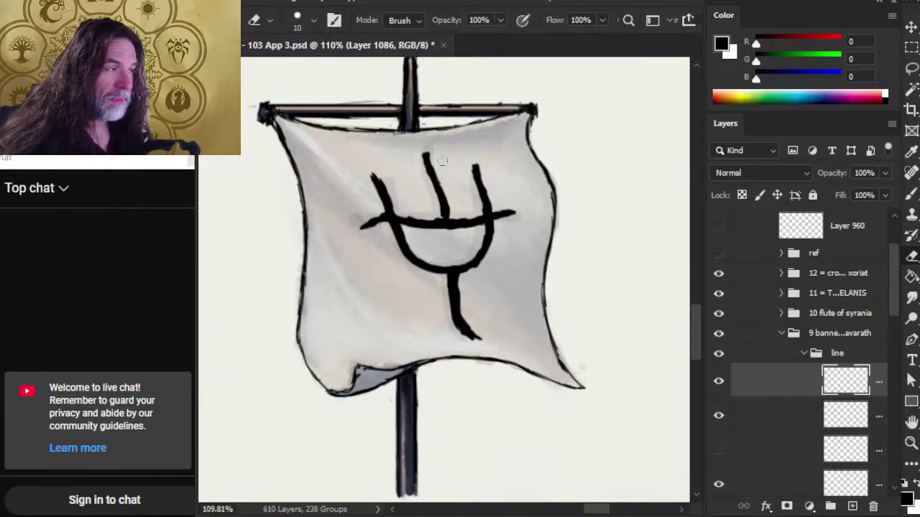
Step: Thicken the middle prong from its tip to the crossbar and clean up its edges
key(b)
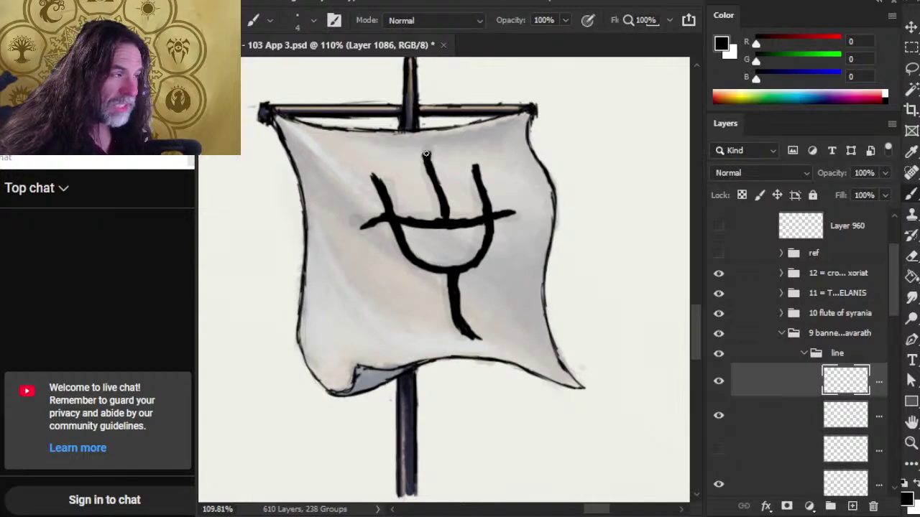
key(e)
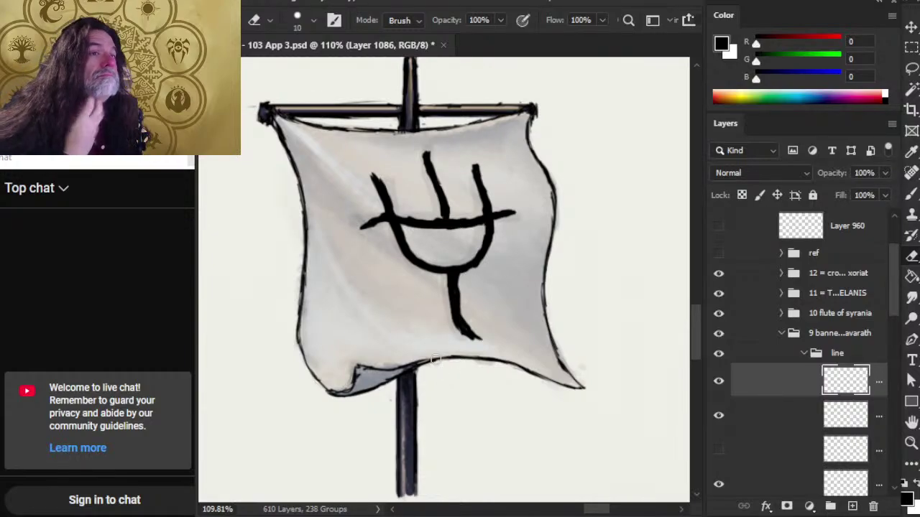
key(b)
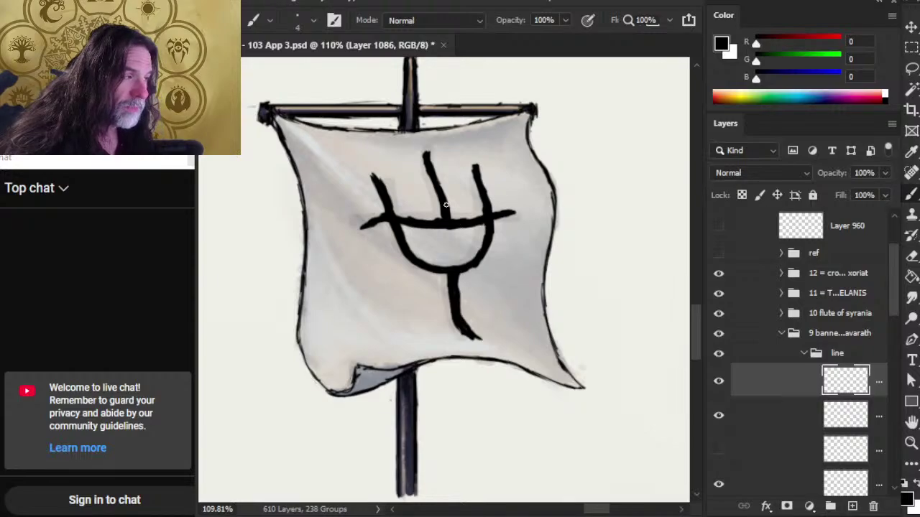
key(e)
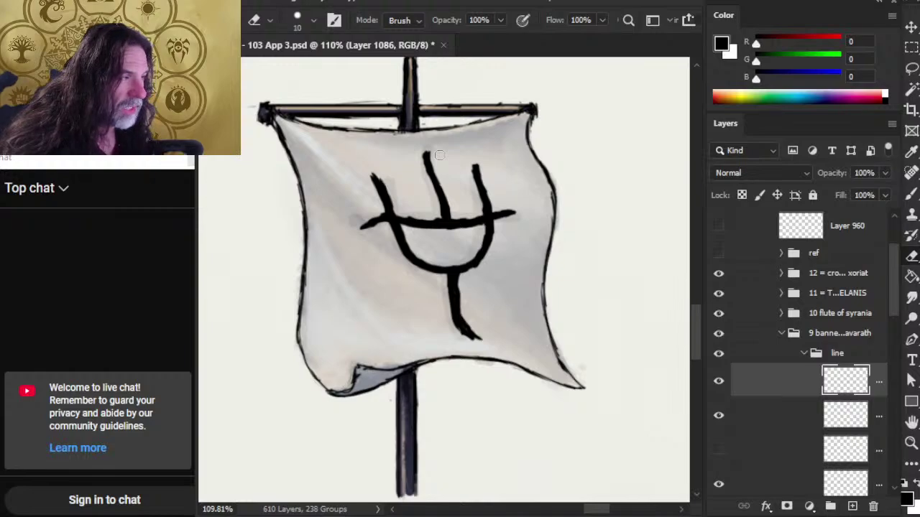
key(b)
drag(427, 161, 435, 190)
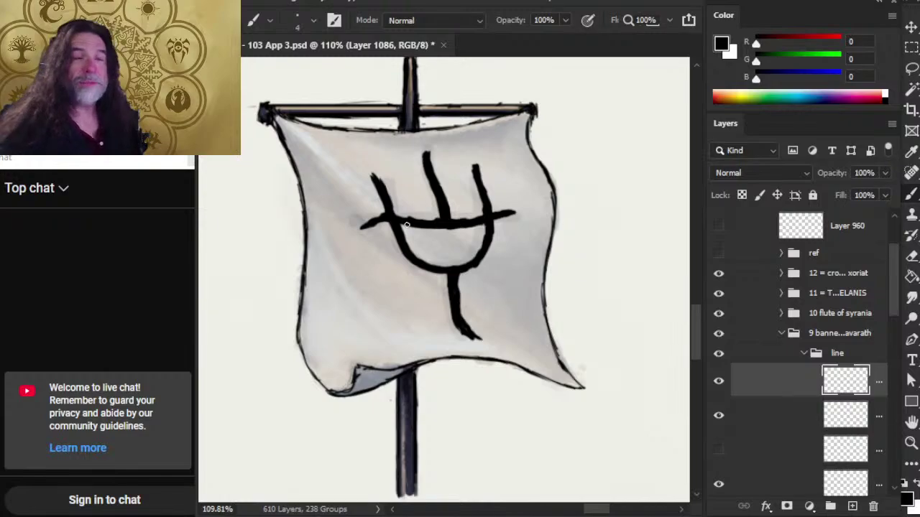
key(e)
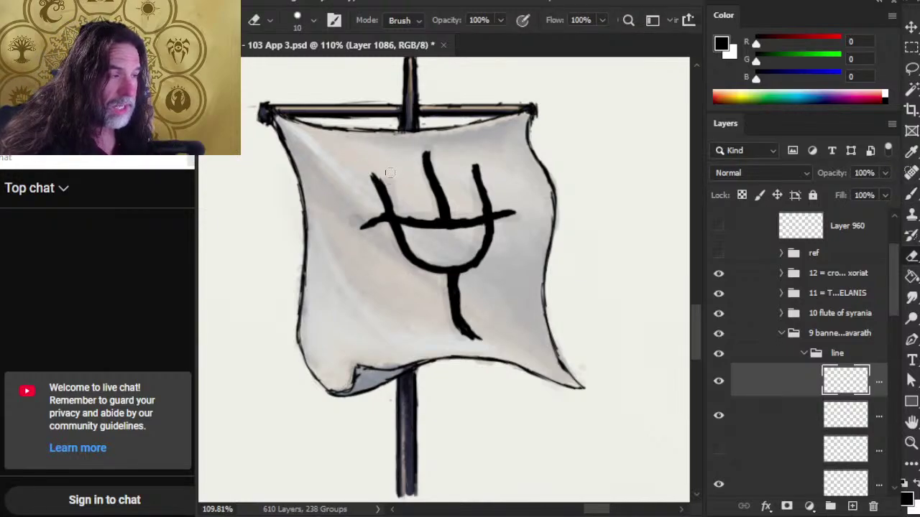
Step: Retouch the upper part of the left prong and clean up its tip, undoing the unwanted stroke
key(b)
drag(374, 176, 385, 203)
key(e)
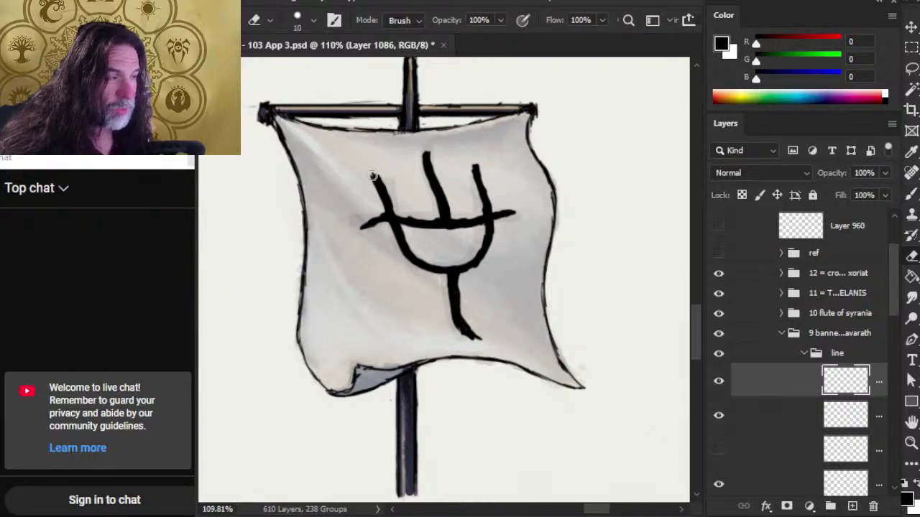
key(ctrl+z)
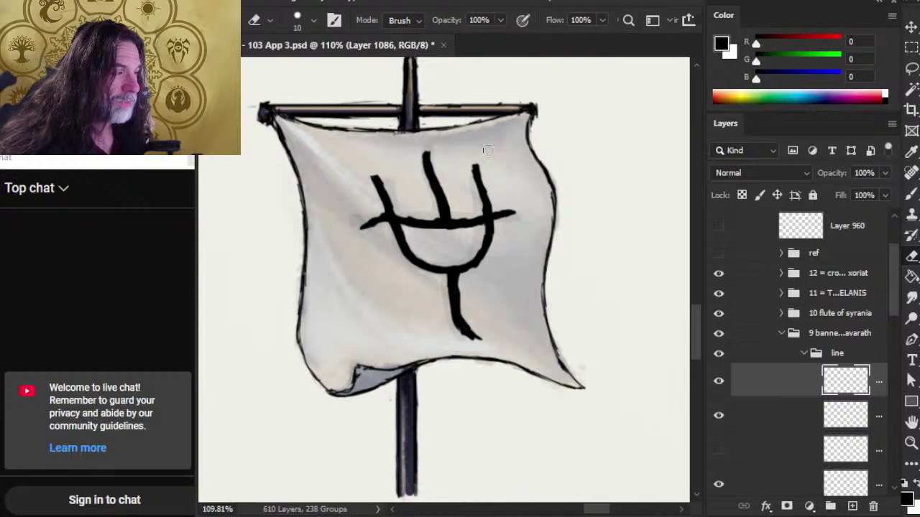
Step: Shift the right prong and the bowl's right side slightly outward, clearing the crossbar section beside the prong's inner edge
key(b)
mouse_move(476, 170)
mouse_down()
mouse_move(493, 238)
mouse_move(491, 227)
mouse_move(486, 252)
mouse_up()
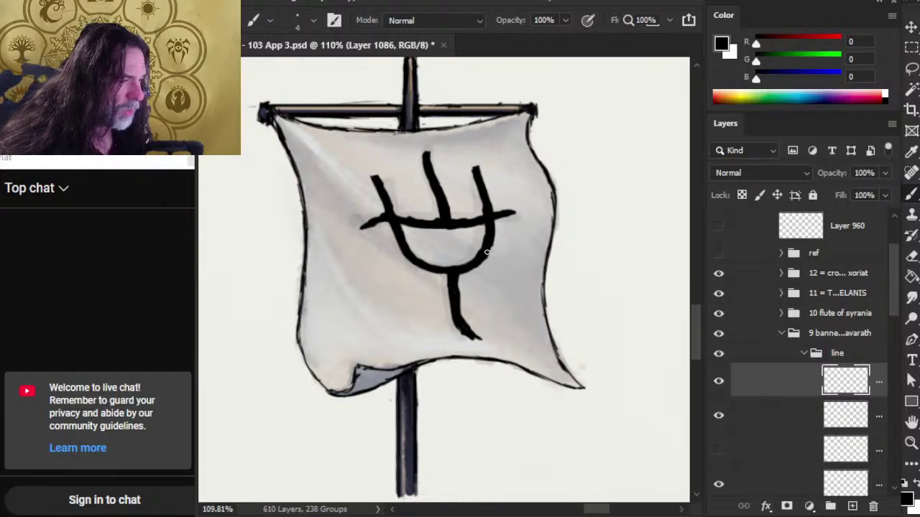
key(e)
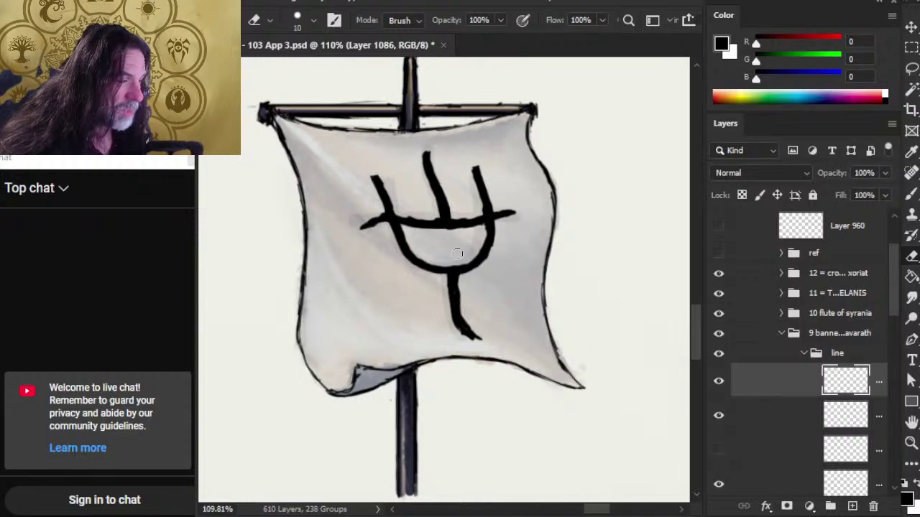
key(b)
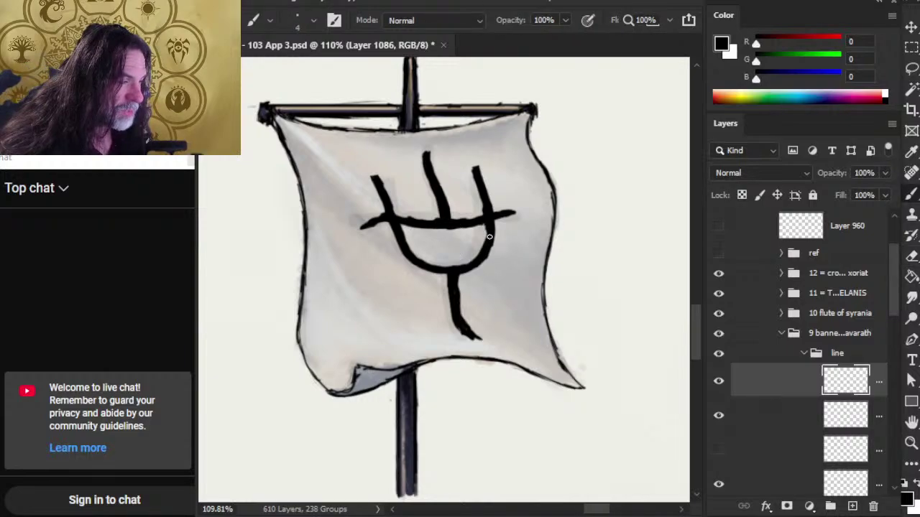
mouse_move(489, 237)
mouse_down()
mouse_move(495, 222)
mouse_move(489, 239)
mouse_move(486, 226)
mouse_up()
key(e)
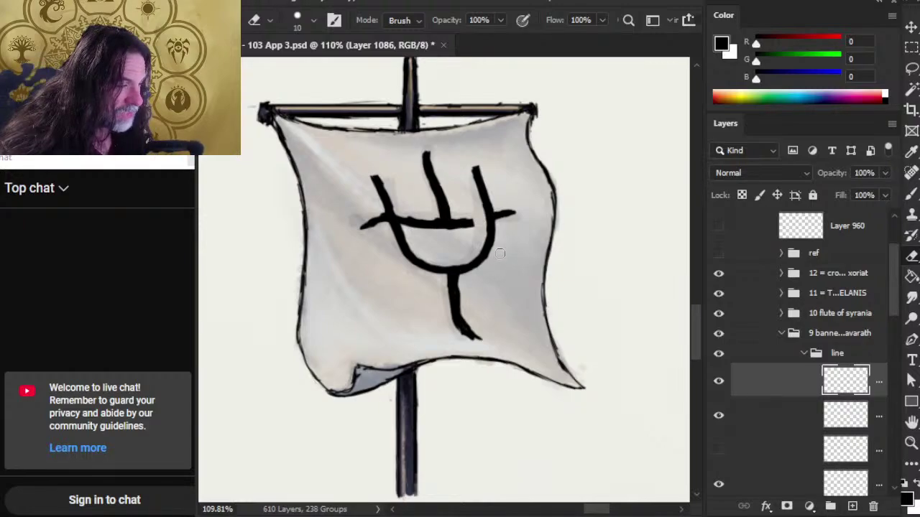
key(b)
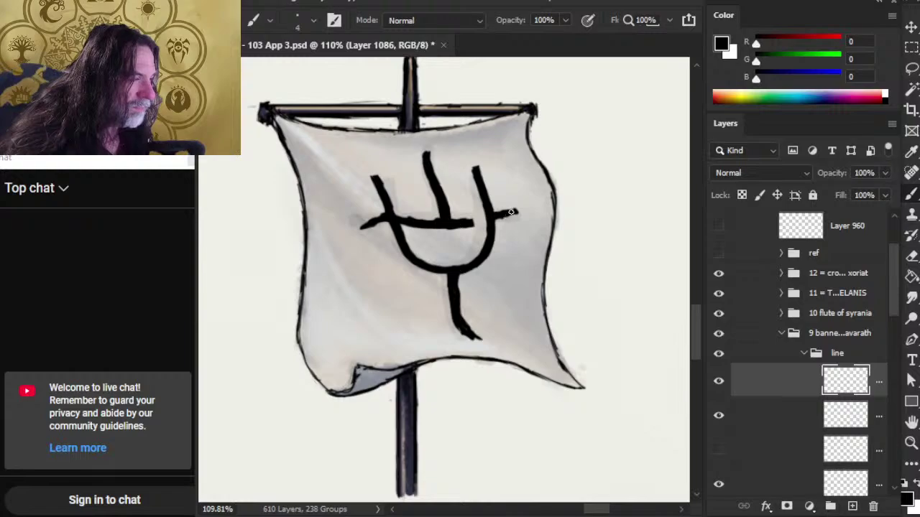
Step: Thicken the crossbar's right end and taper it with the eraser reduced to size 7
drag(496, 222, 517, 210)
key(e)
key(bracketleft)
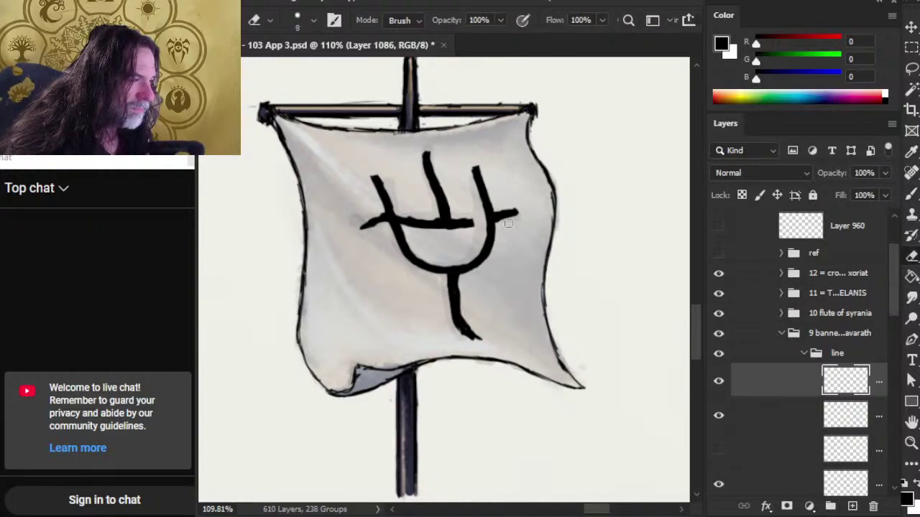
key(bracketleft)
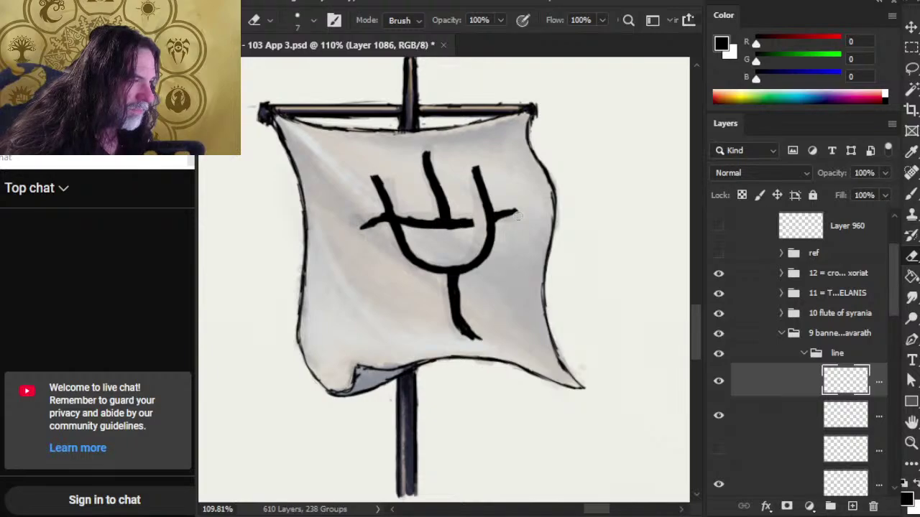
Step: Repaint the missing crossbar section between the middle and right prongs and trim its lower edge
key(b)
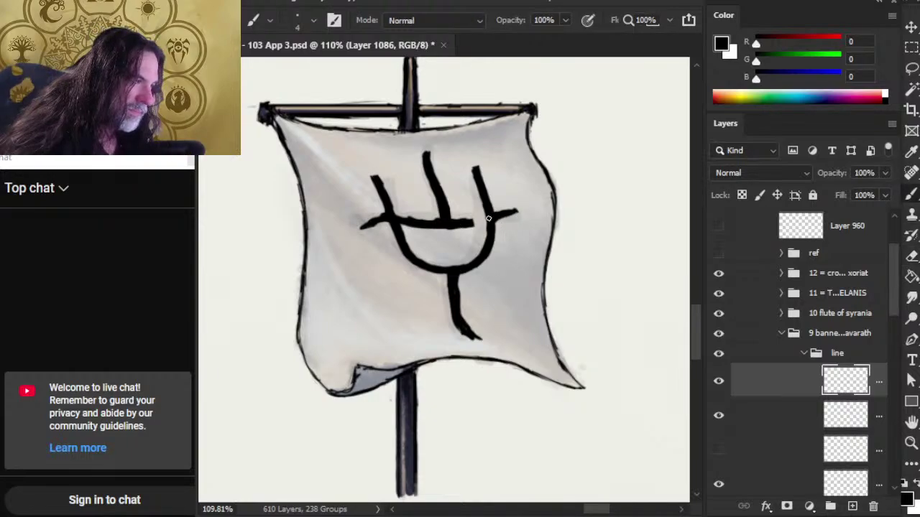
key(e)
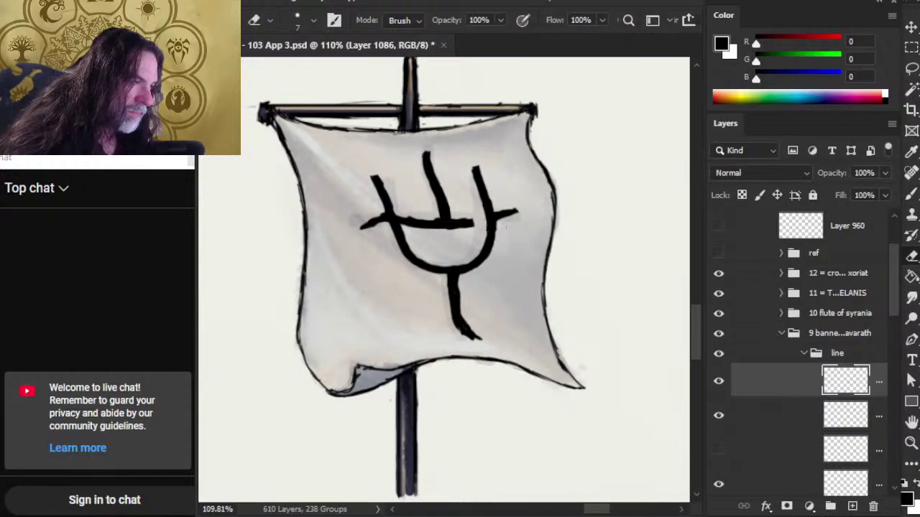
key(b)
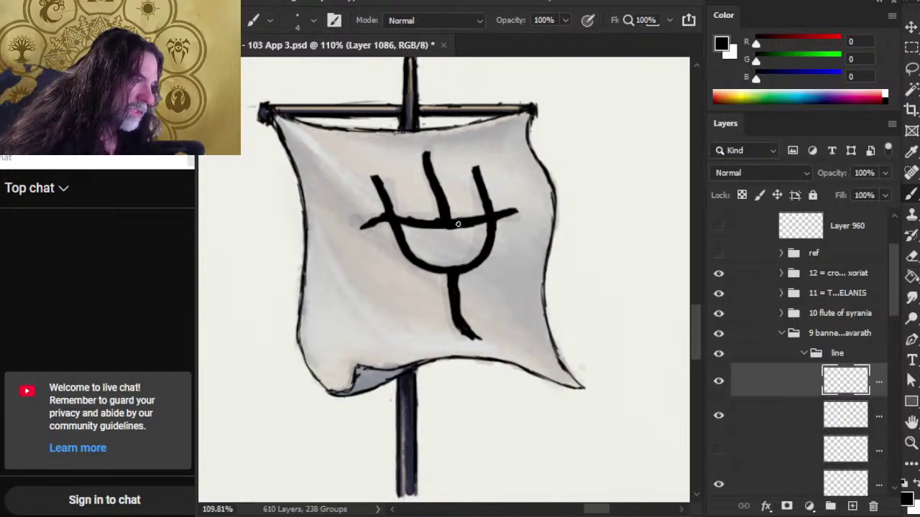
key(e)
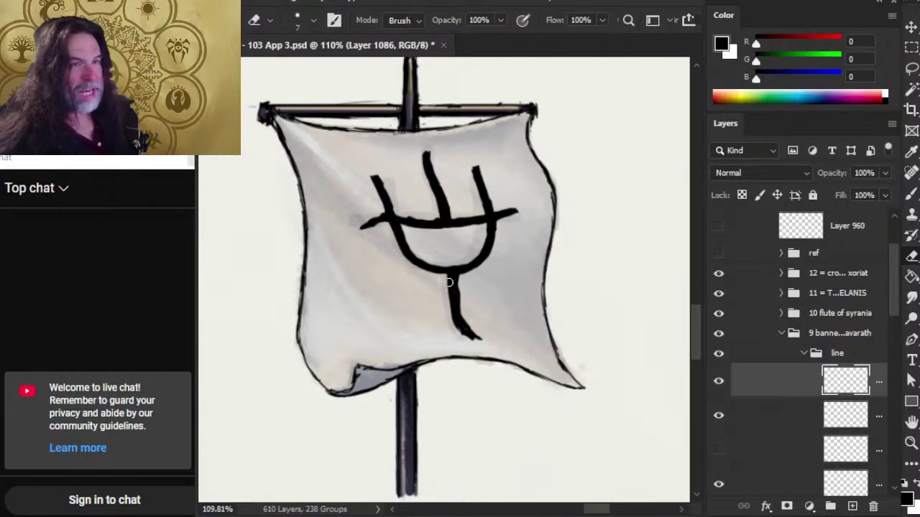
Step: Refine the bowl's right side with a size 3 eraser and brush touch-ups, and erase a narrow gap between crossbar and right prong
key(bracketleft)
key(bracketleft)
key(bracketleft)
key(bracketleft)
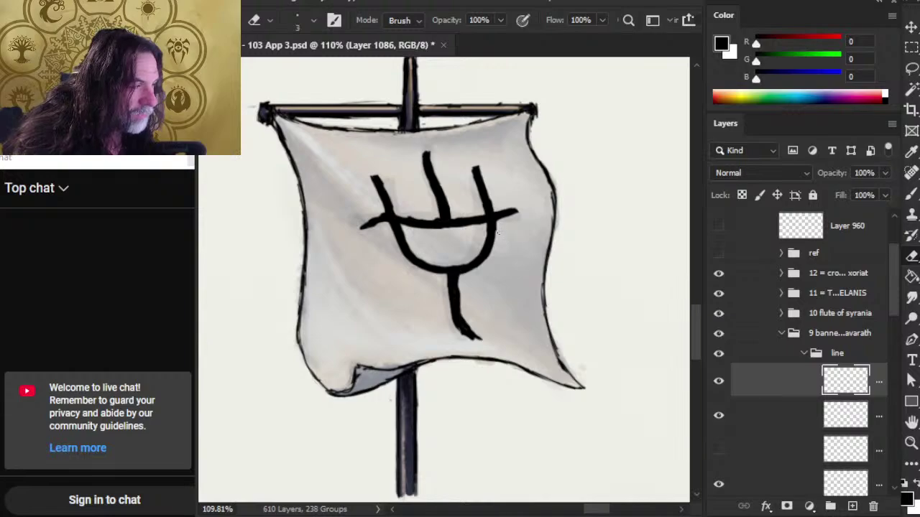
key(b)
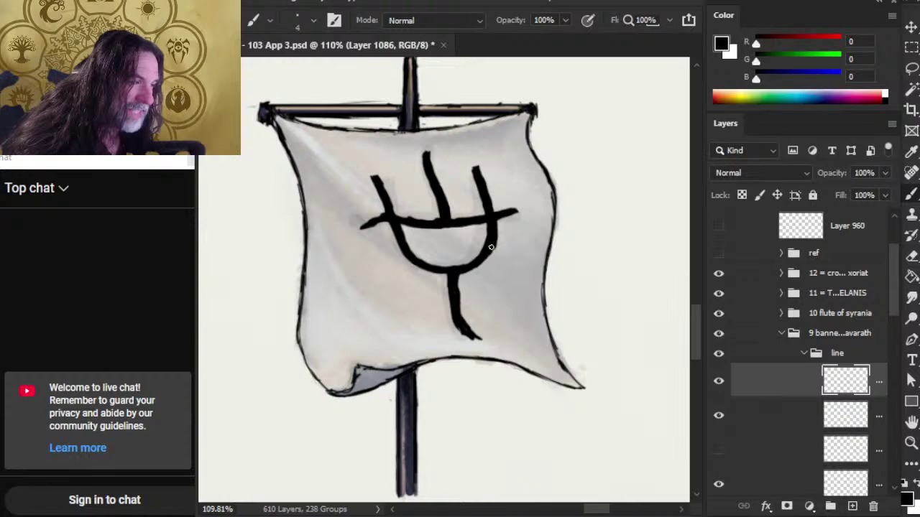
key(e)
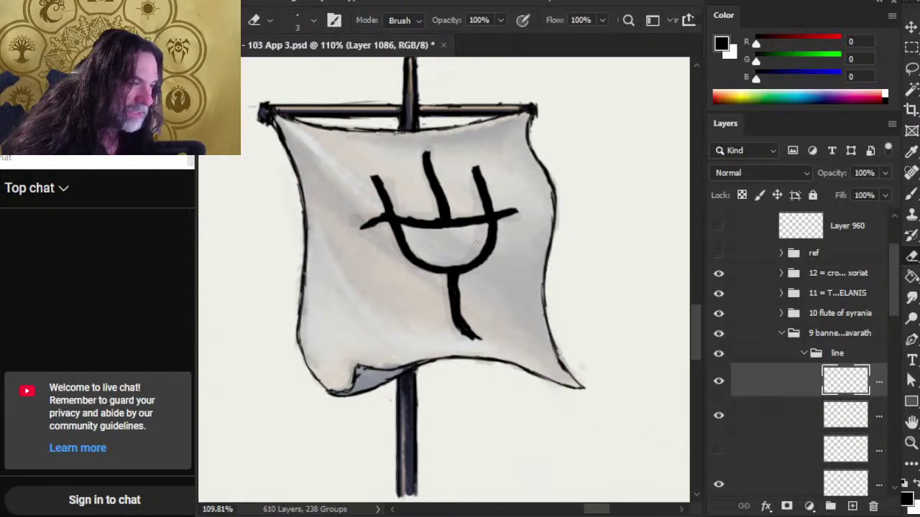
key(b)
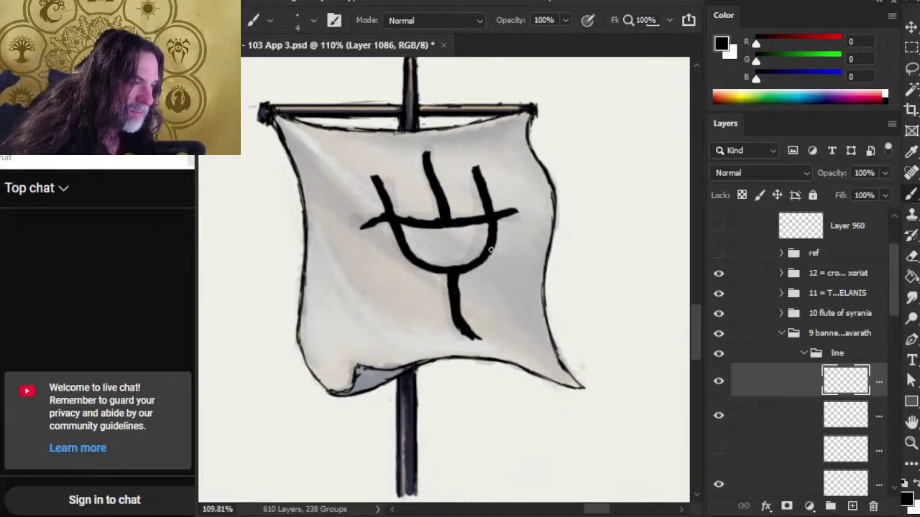
key(e)
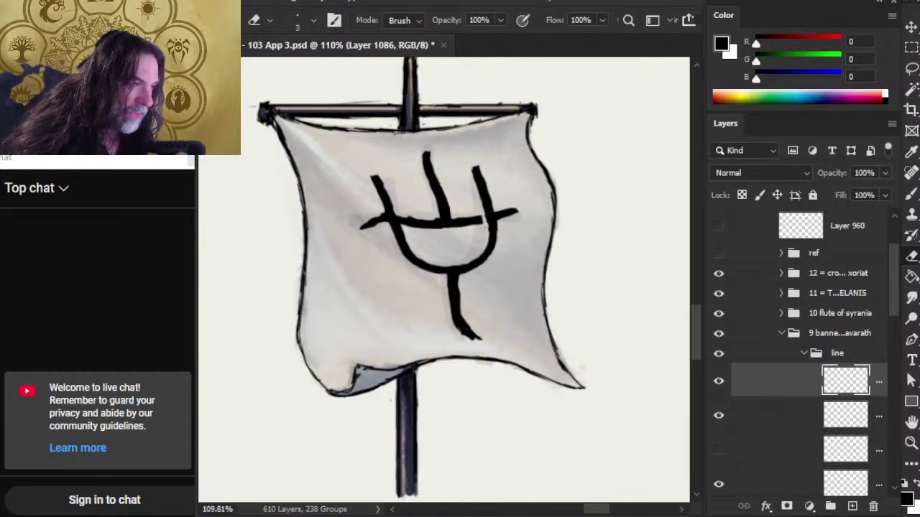
key(b)
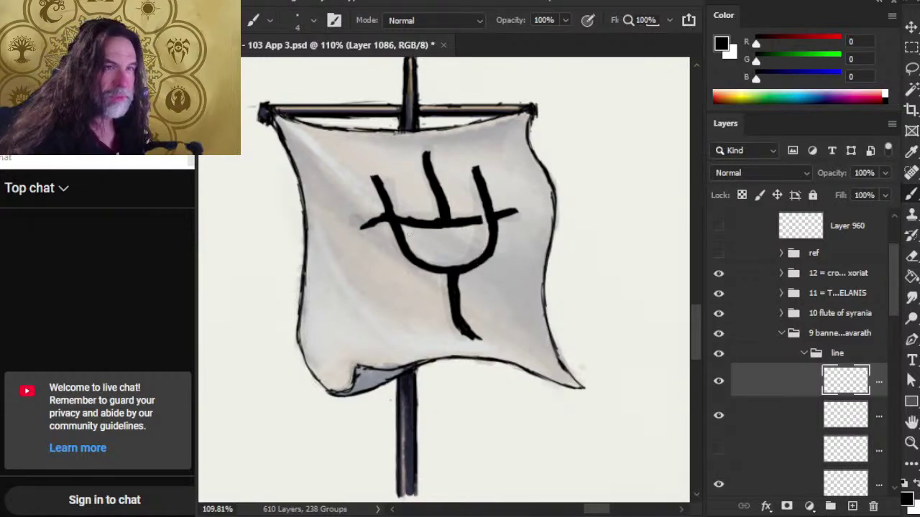
Step: Smooth the bowl's underside and inner curve around the stem junction with small brush and eraser touch-ups
key(e)
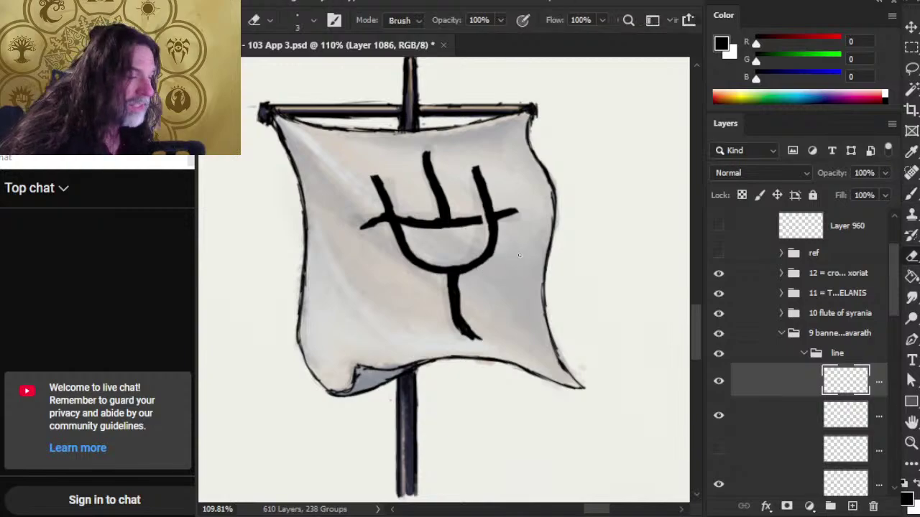
key(b)
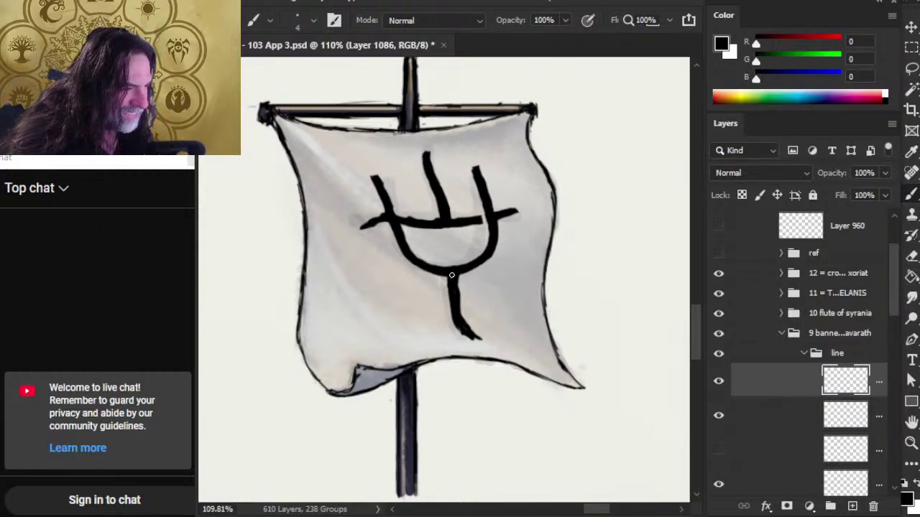
key(e)
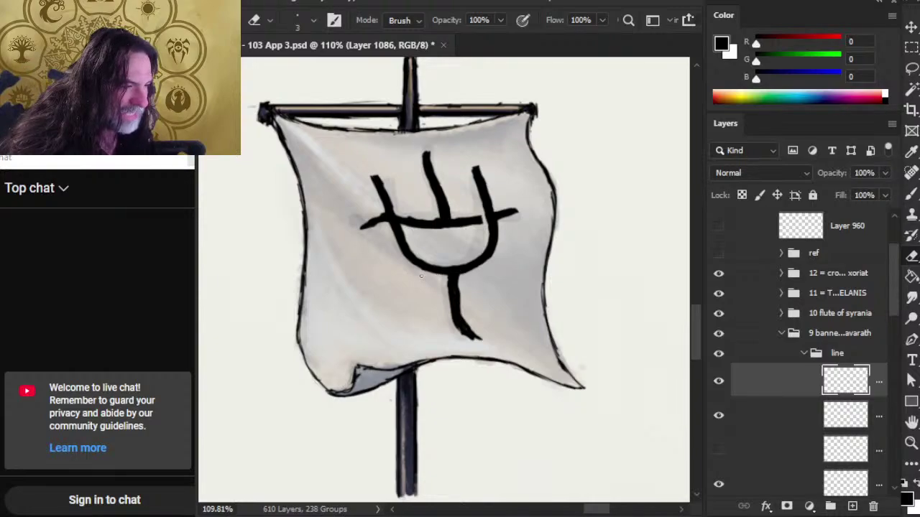
key(b)
key(e)
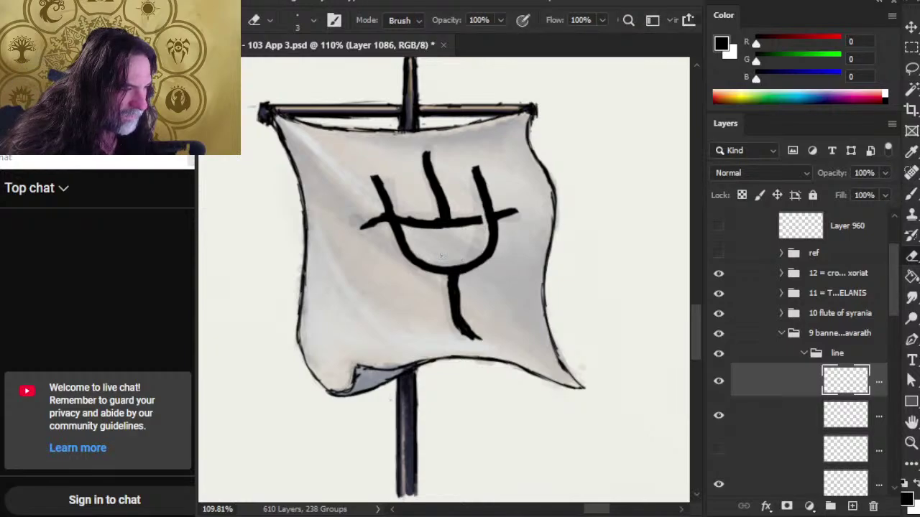
Step: Even out the line thickness along the bowl's left side and lower-left curve, filling and trimming its edges
key(b)
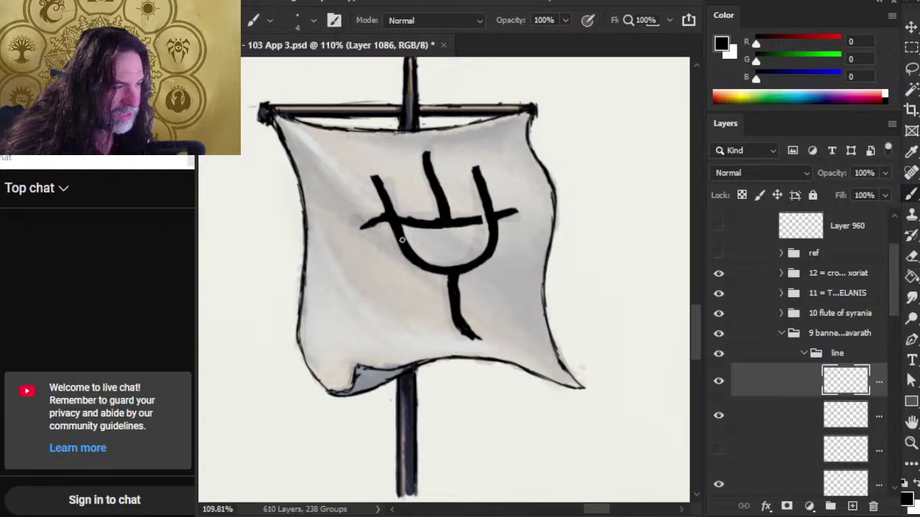
key(e)
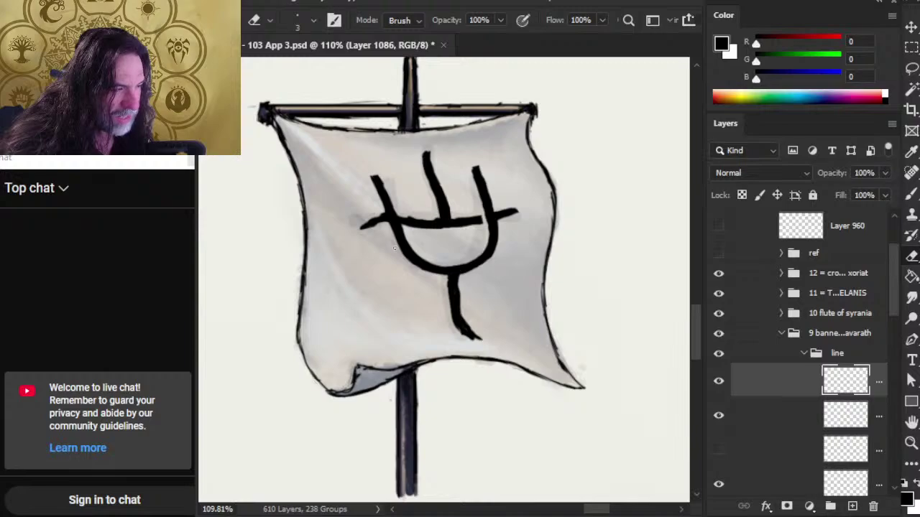
key(b)
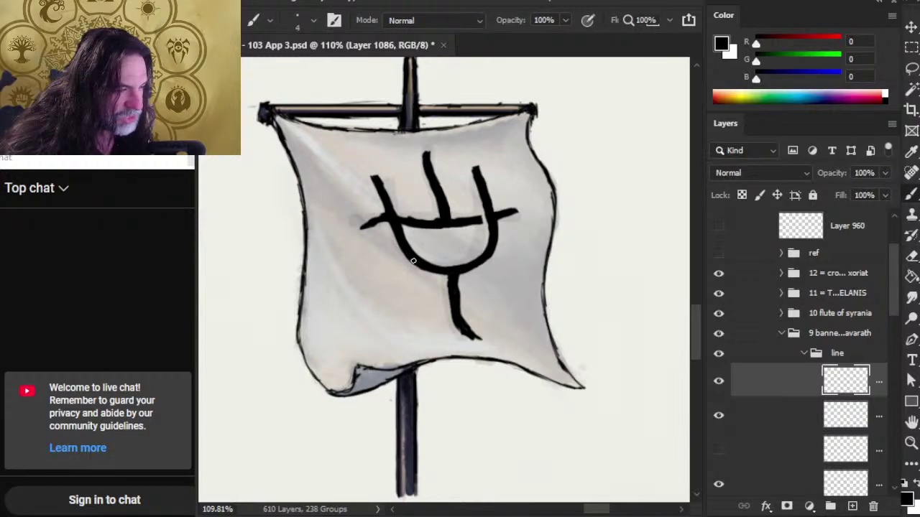
key(e)
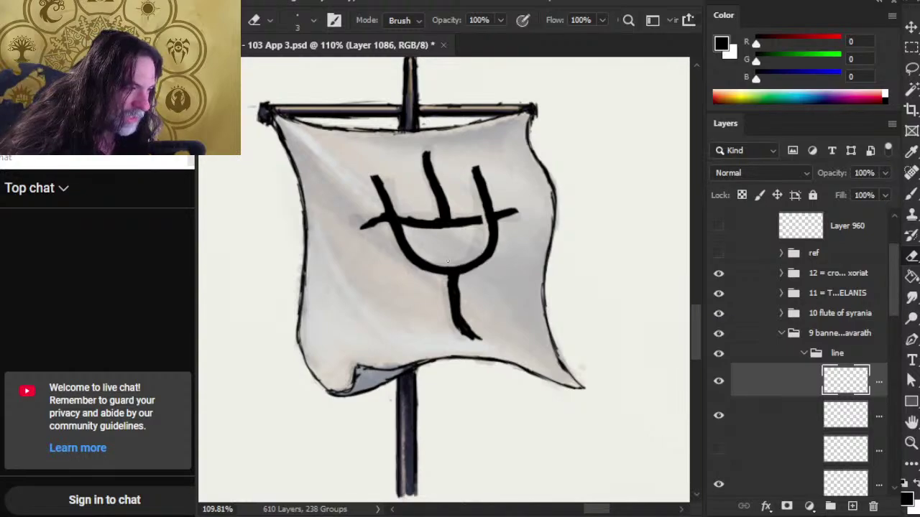
key(b)
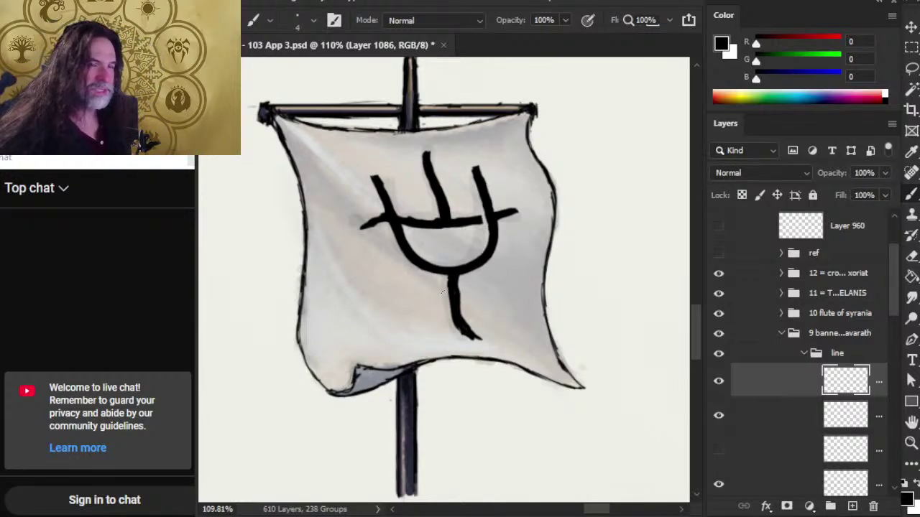
Step: Lasso the symbol's stem below the bowl, shift it slightly right, and clear the selection
key(l)
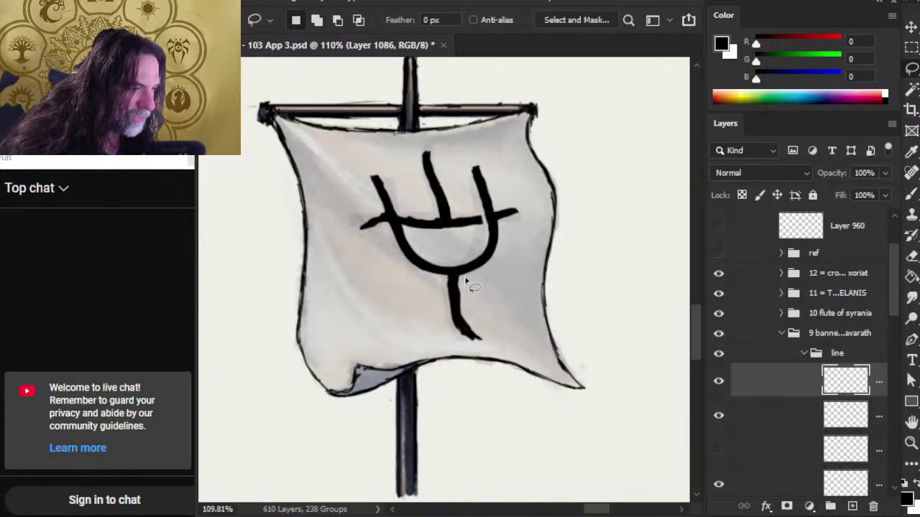
mouse_move(453, 276)
mouse_down()
mouse_move(471, 363)
mouse_move(455, 276)
mouse_up()
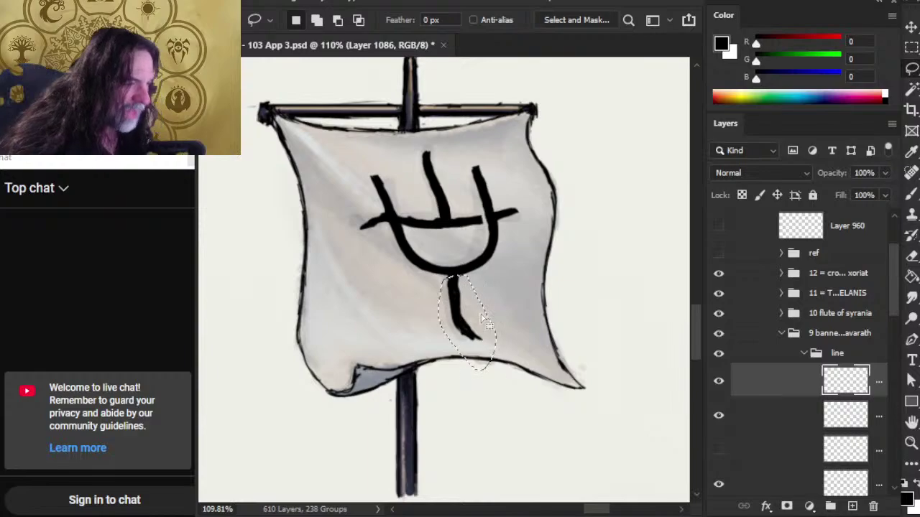
key(v)
key(Right)
key(Right)
key(Right)
key(Right)
key(Right)
key(Right)
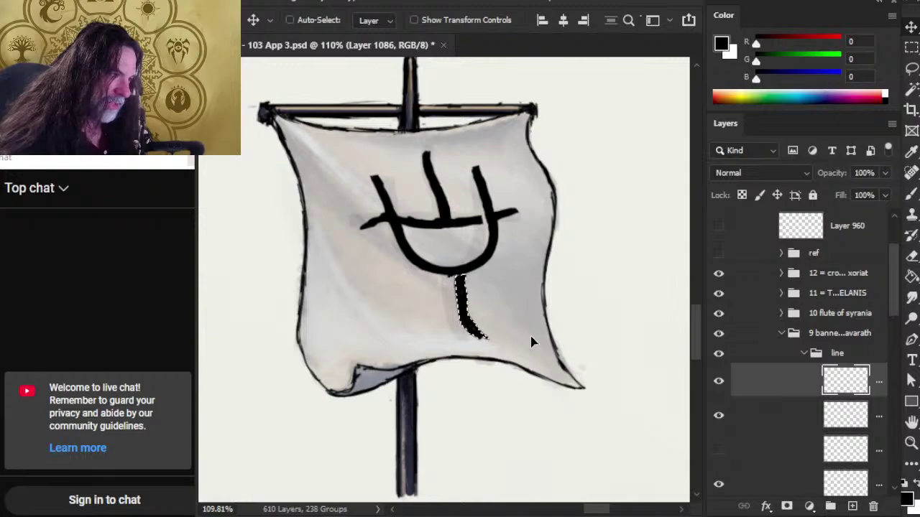
key(l)
key(ctrl+d)
Step: Rejoin the shifted stem to the bowl's underside with black paint and clean up the junction
key(e)
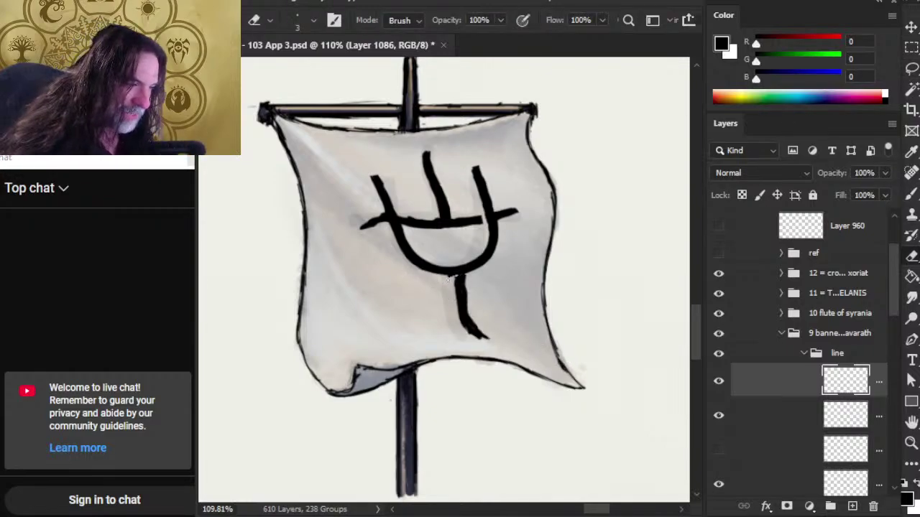
key(b)
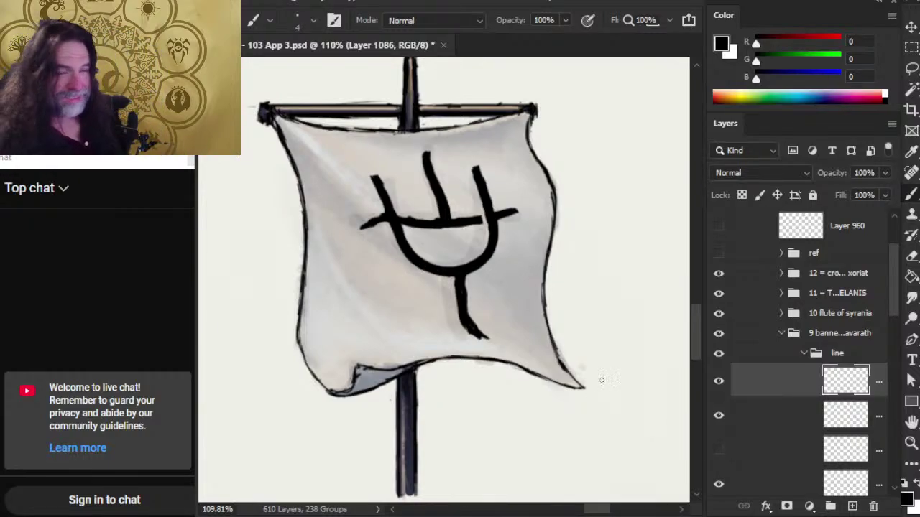
key(e)
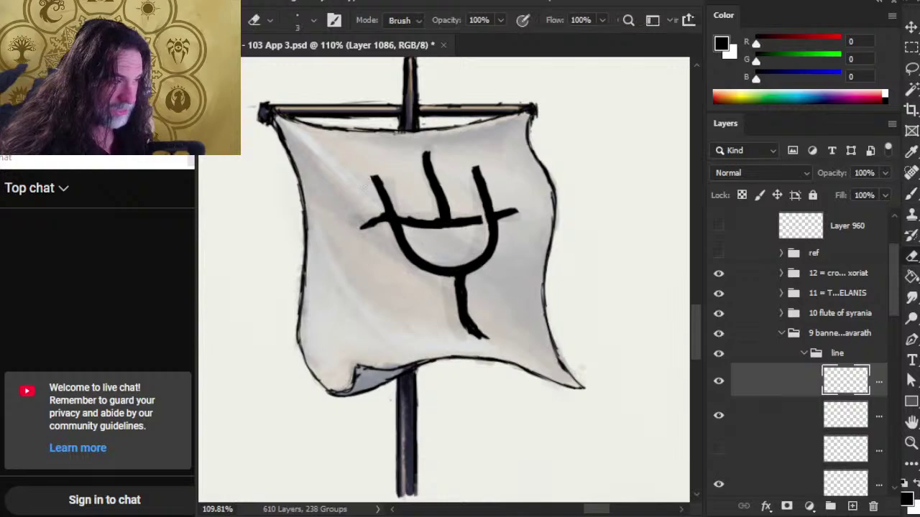
Step: Touch up the left prong near the crossbar and erase a narrow gap between its outer edge and the crossbar's left end
key(b)
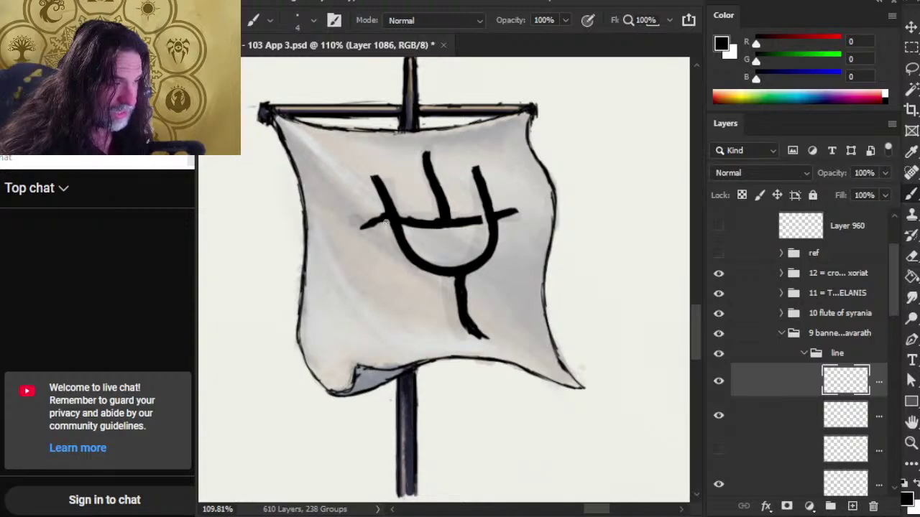
key(e)
drag(385, 214, 385, 222)
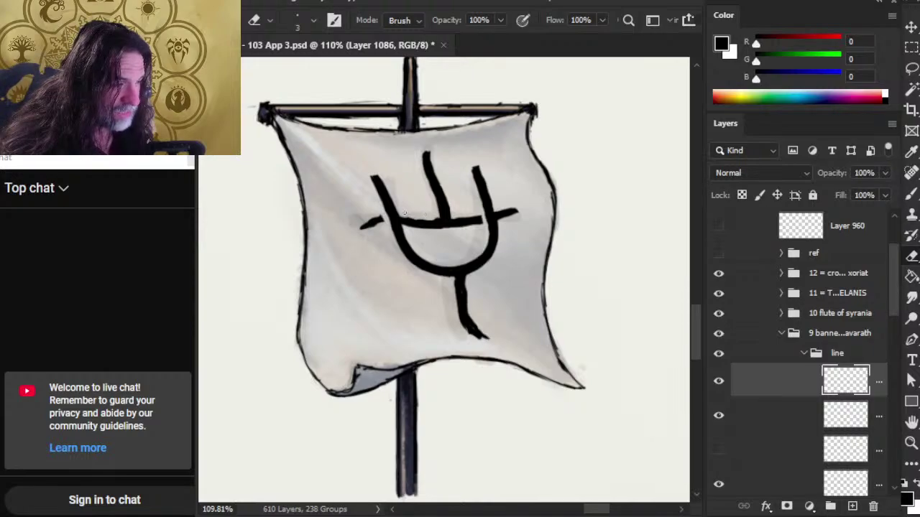
Step: Repaint the crossbar between the outer prongs in black, closing the gap beside the right prong
key(b)
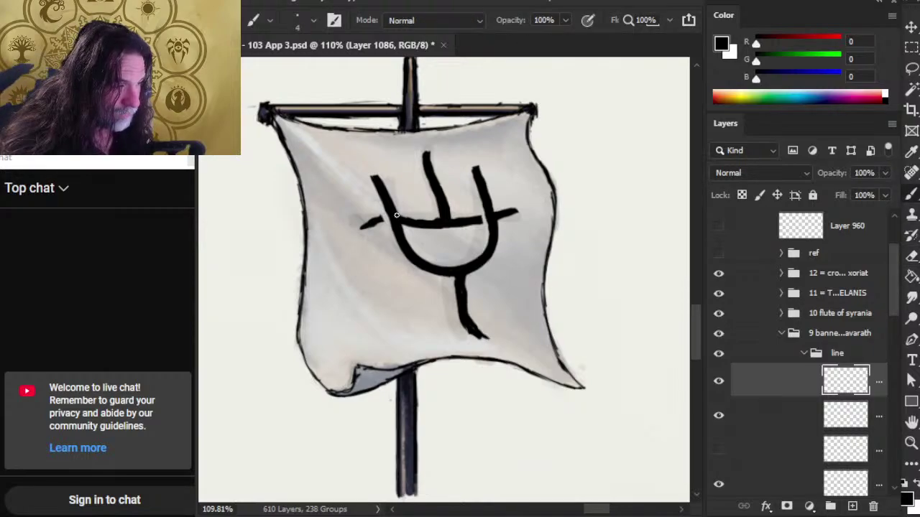
key(e)
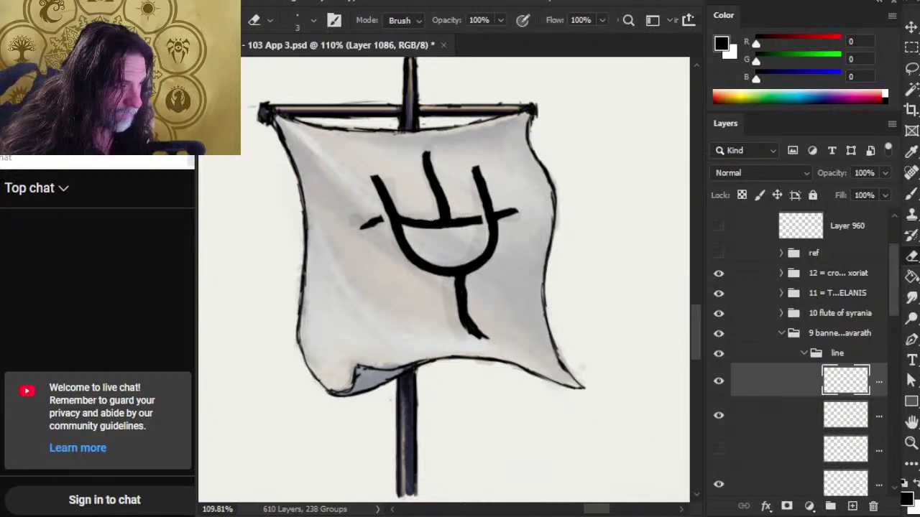
key(b)
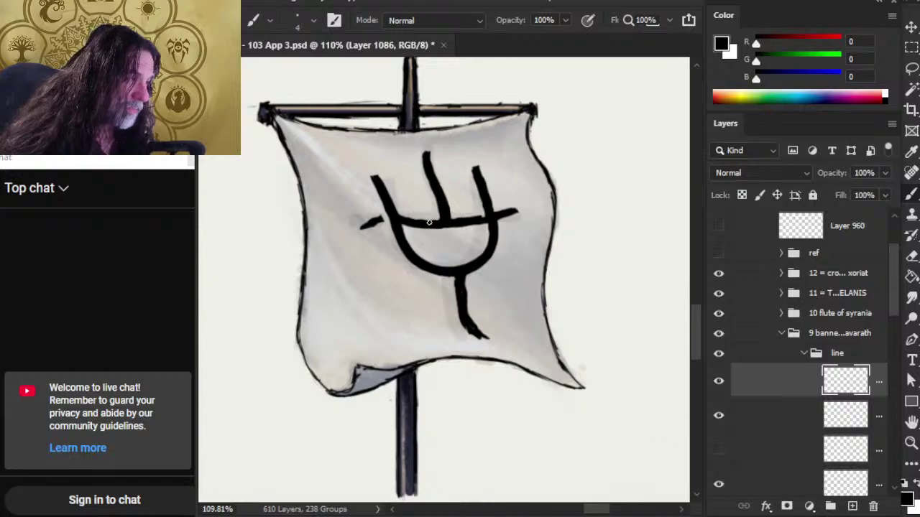
drag(485, 216, 412, 219)
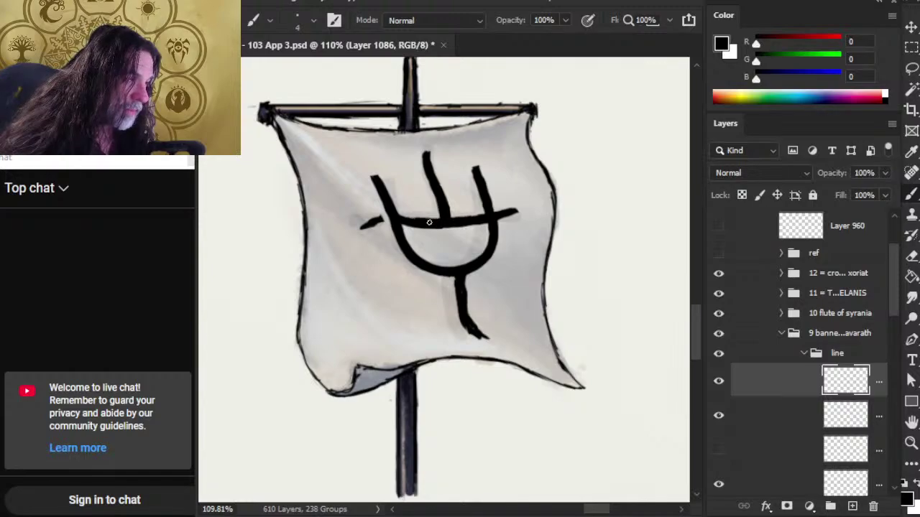
Step: Smooth the crossbar's edges where it meets the middle prong, alternating brush and eraser
key(e)
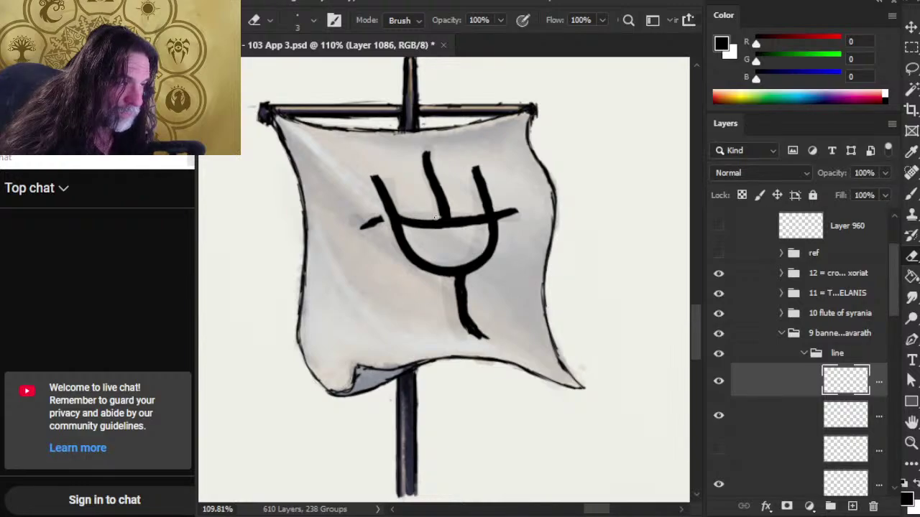
key(b)
key(e)
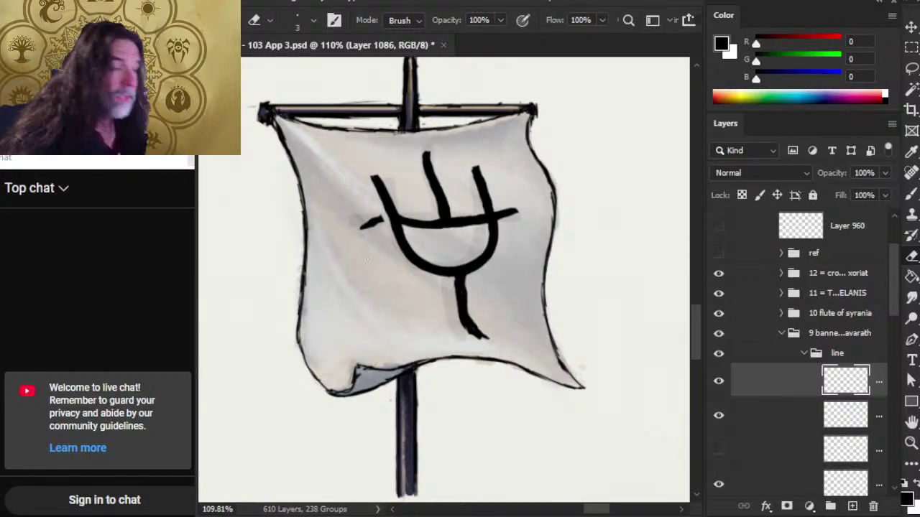
key(b)
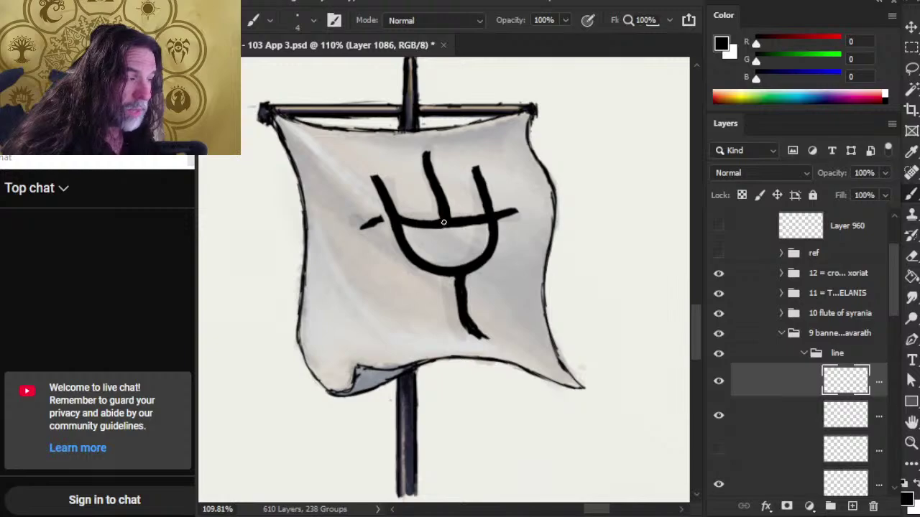
key(e)
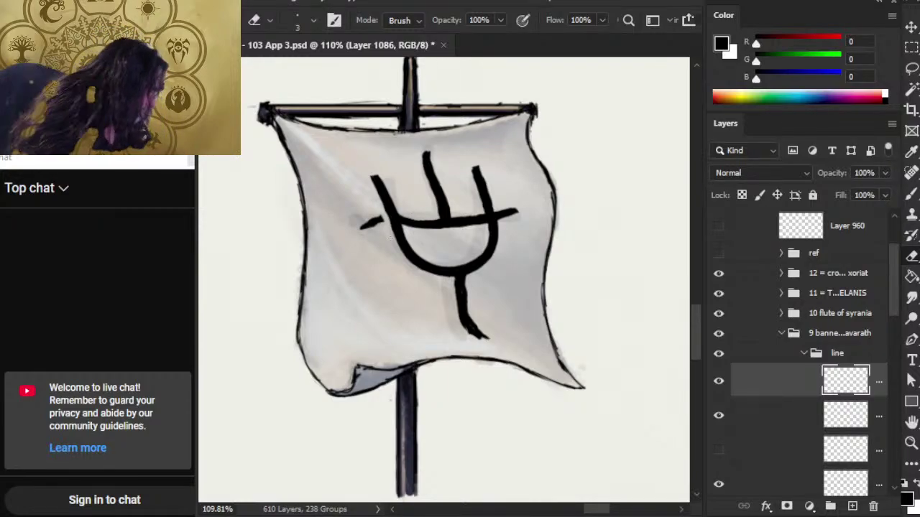
Step: Even out the crossbar's thickness from the left prong across to the right prong
key(b)
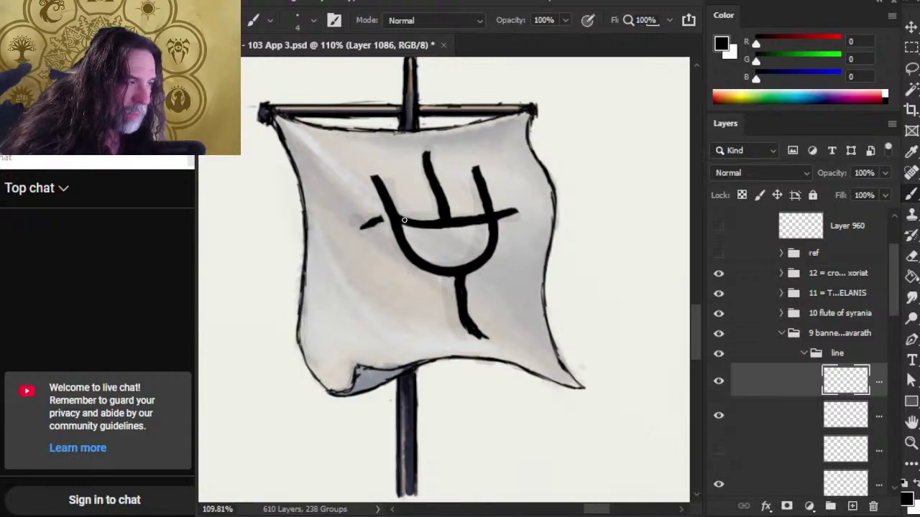
key(e)
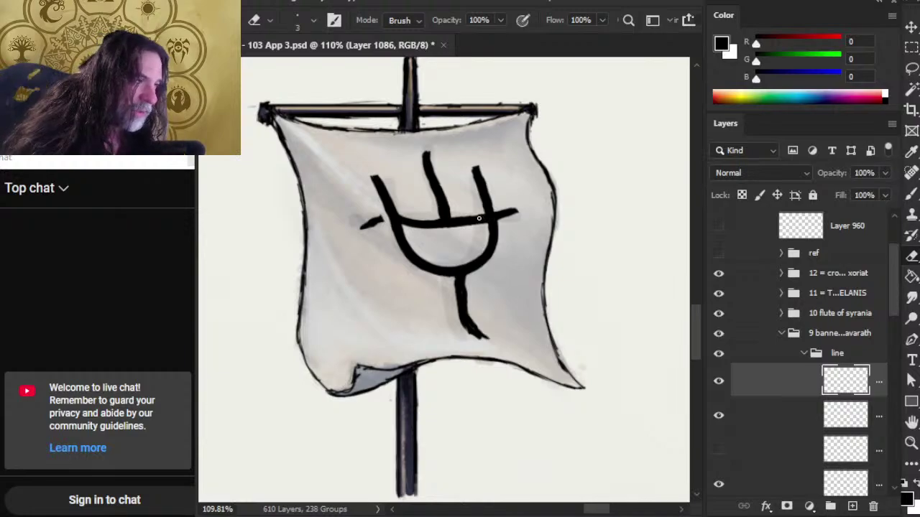
key(b)
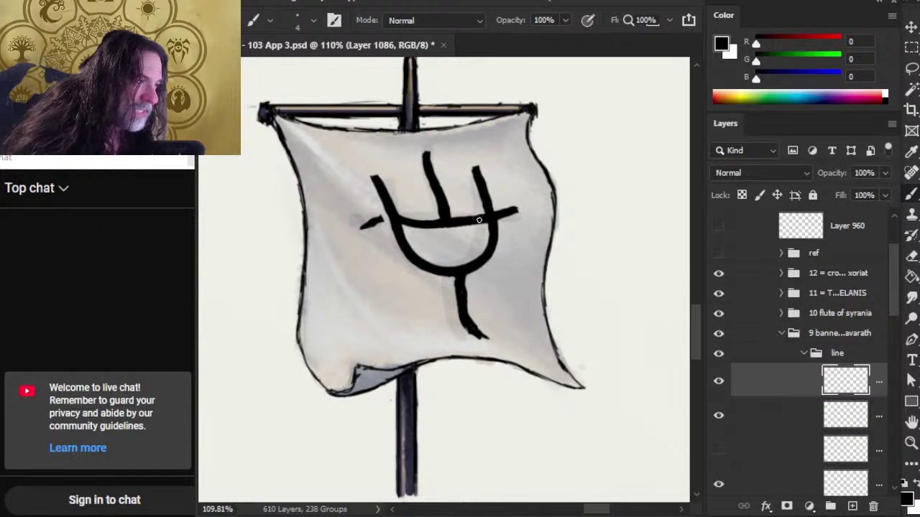
key(e)
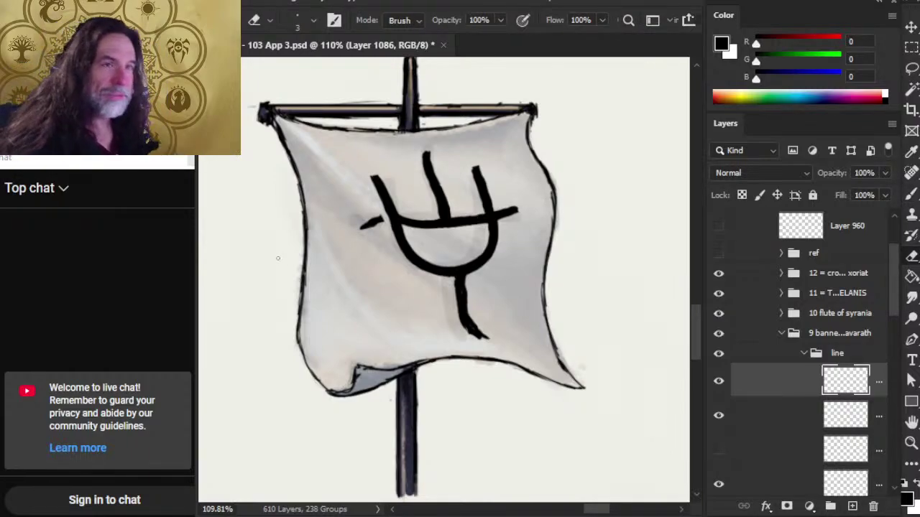
Step: Reconnect the crossbar's left end to the left prong and thicken it, trimming its lower edge
key(b)
mouse_move(369, 221)
mouse_down()
mouse_move(392, 218)
mouse_move(373, 238)
mouse_up()
key(e)
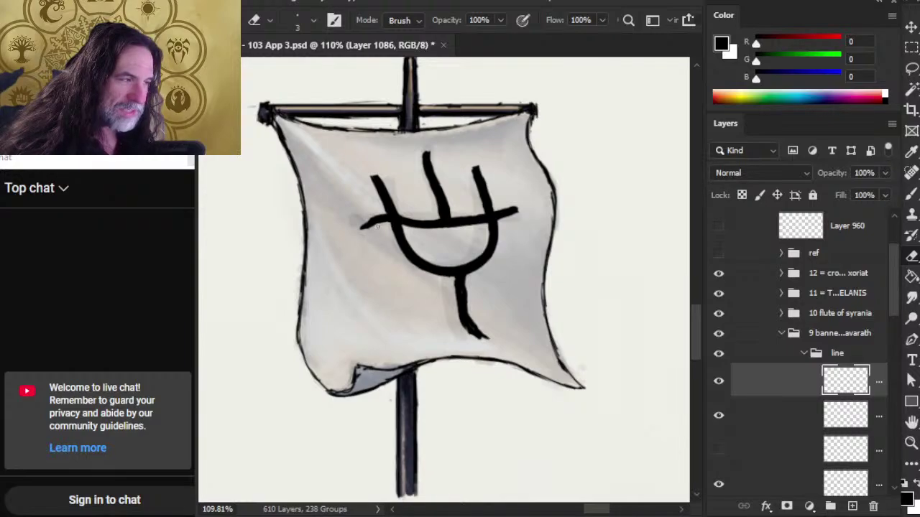
key(b)
mouse_move(368, 223)
mouse_down()
mouse_move(357, 228)
mouse_move(374, 223)
mouse_up()
key(e)
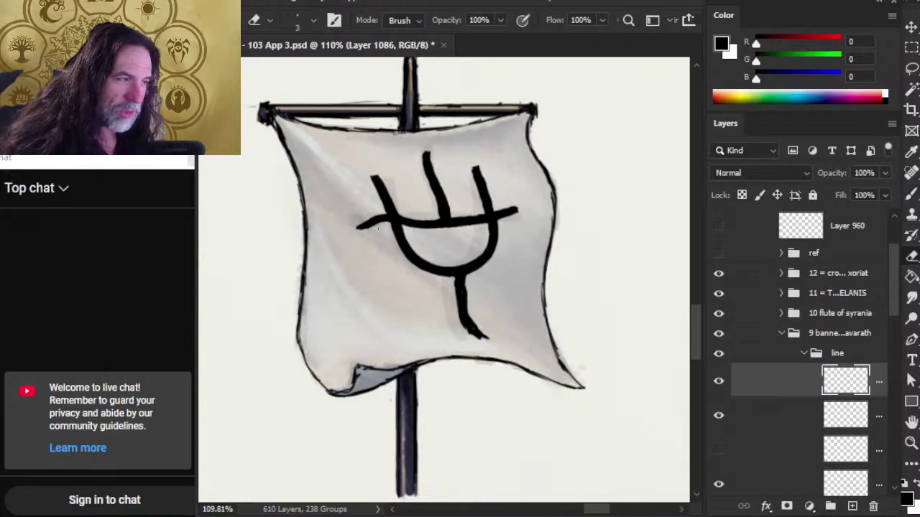
Step: Extend the crossbar's left tip outward in black and clean up its end with the eraser
key(b)
drag(368, 225, 352, 227)
key(e)
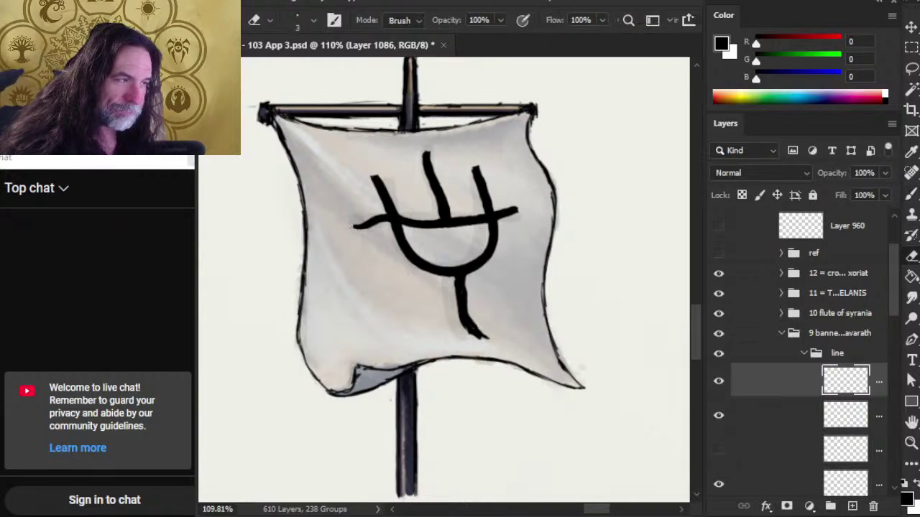
key(b)
key(e)
key(b)
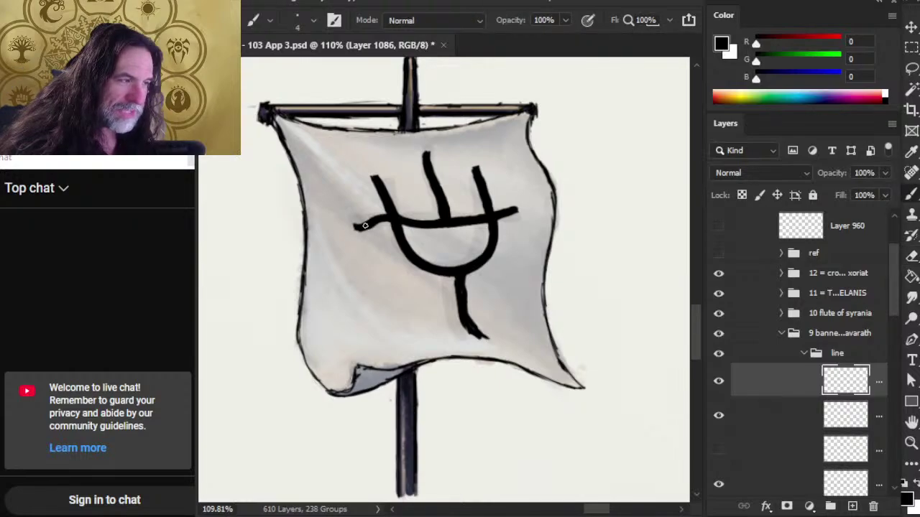
key(e)
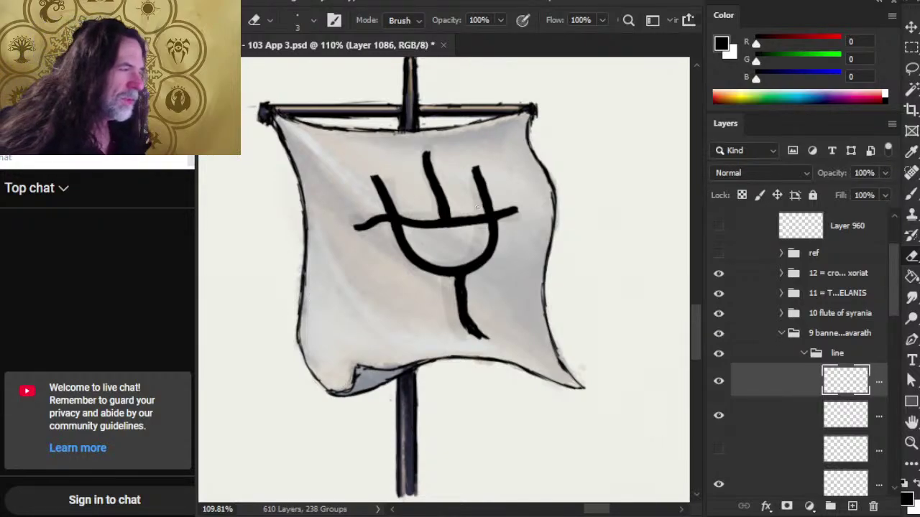
Step: Lengthen the crossbar's right end beyond the right prong and trim its tip to a clean edge
key(b)
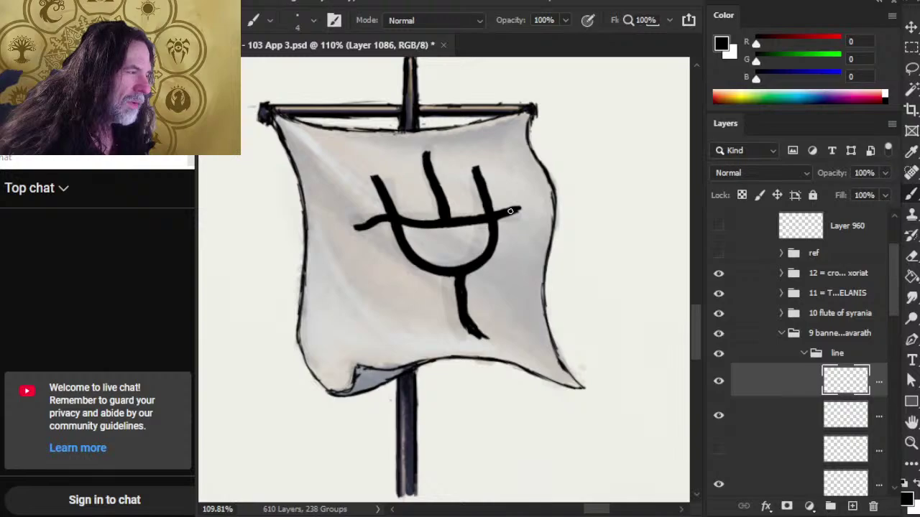
drag(511, 210, 520, 209)
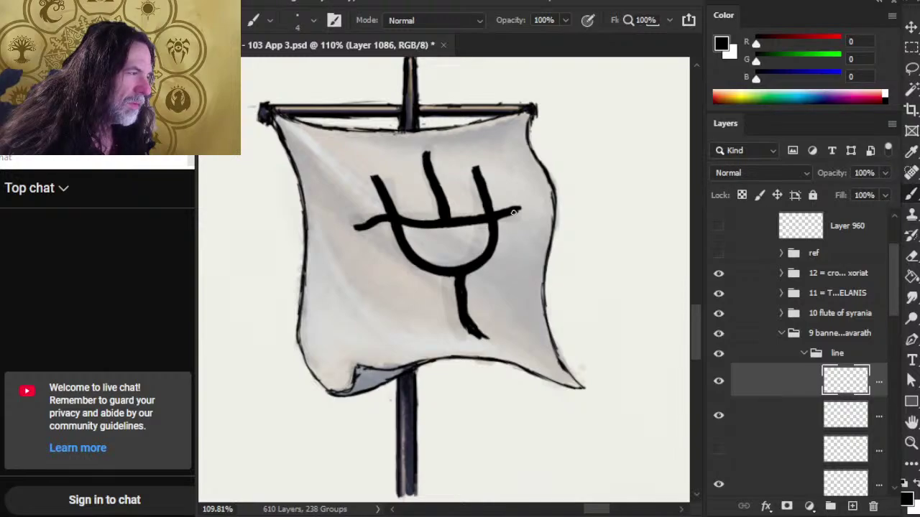
key(e)
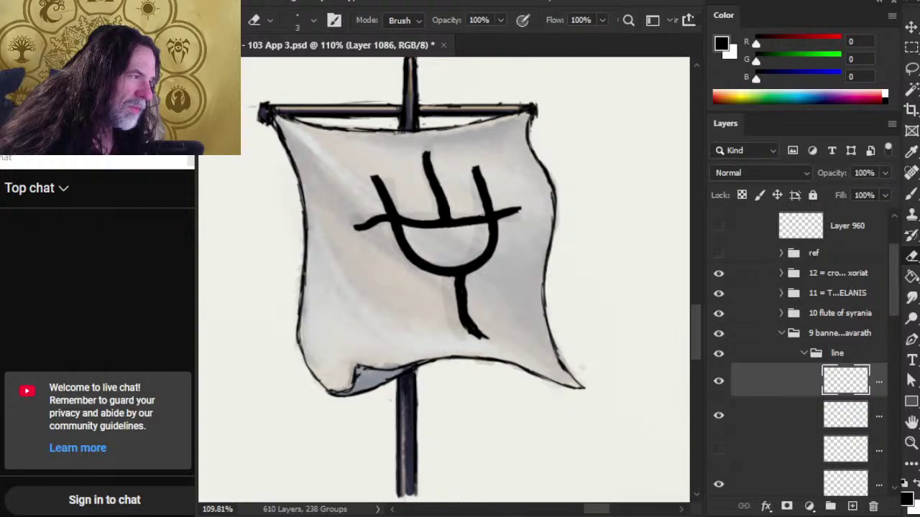
key(b)
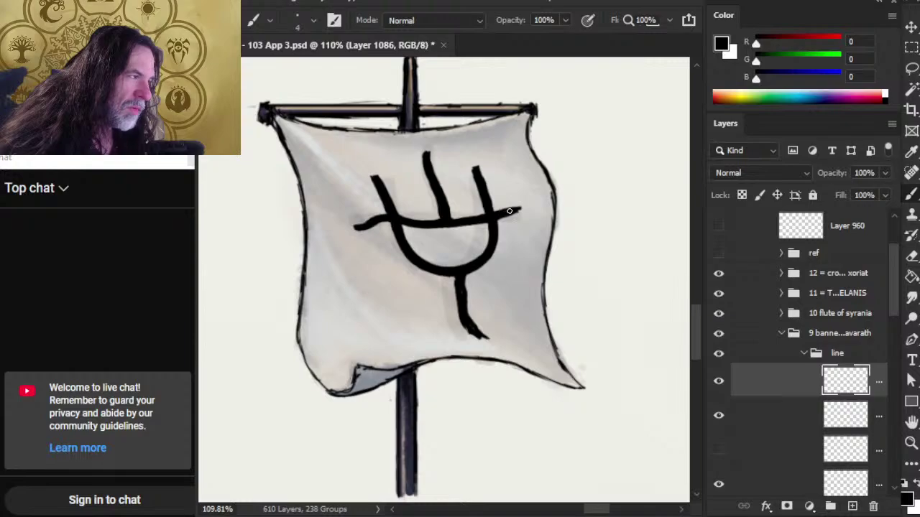
key(e)
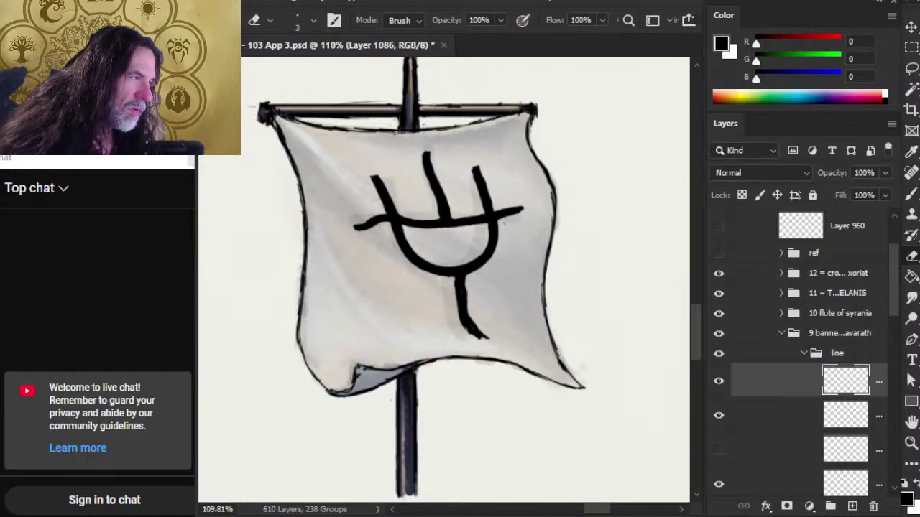
drag(524, 209, 523, 209)
key(b)
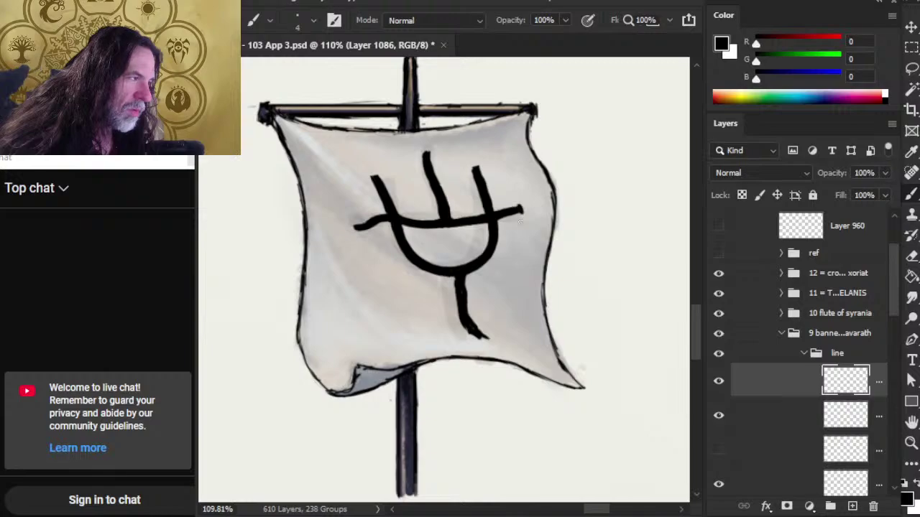
key(e)
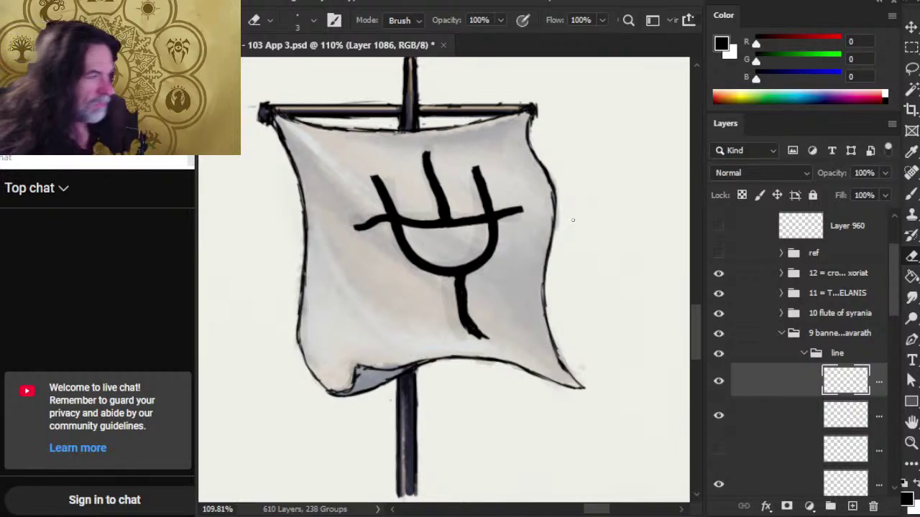
Step: Even out the thickness of the crossbar's right end and round its tip, alternating brush and eraser
key(b)
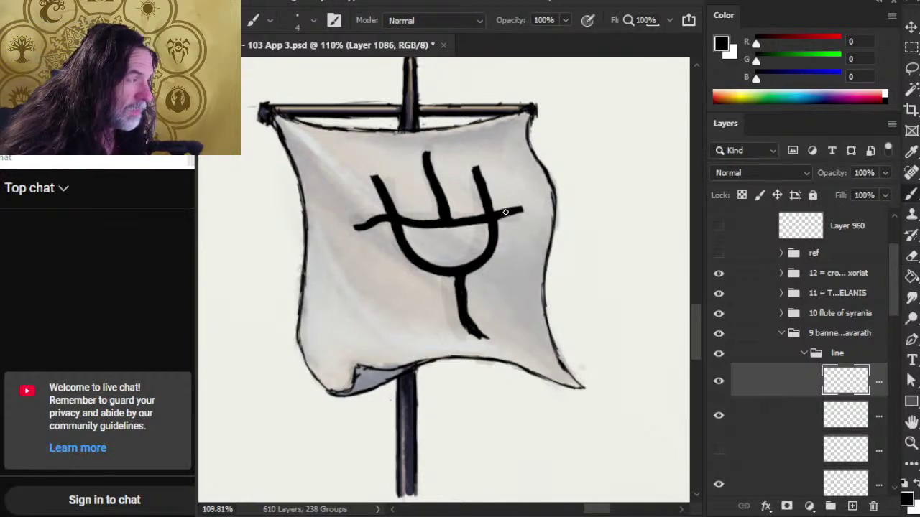
key(e)
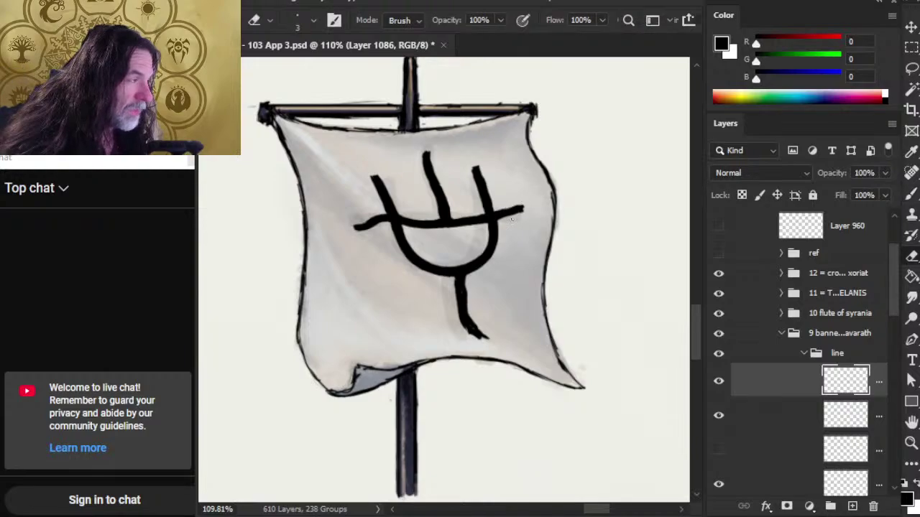
key(b)
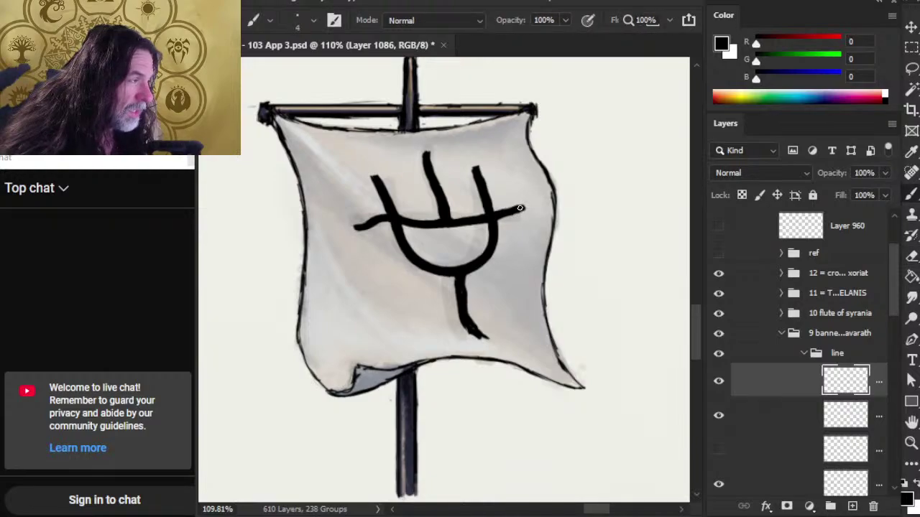
key(e)
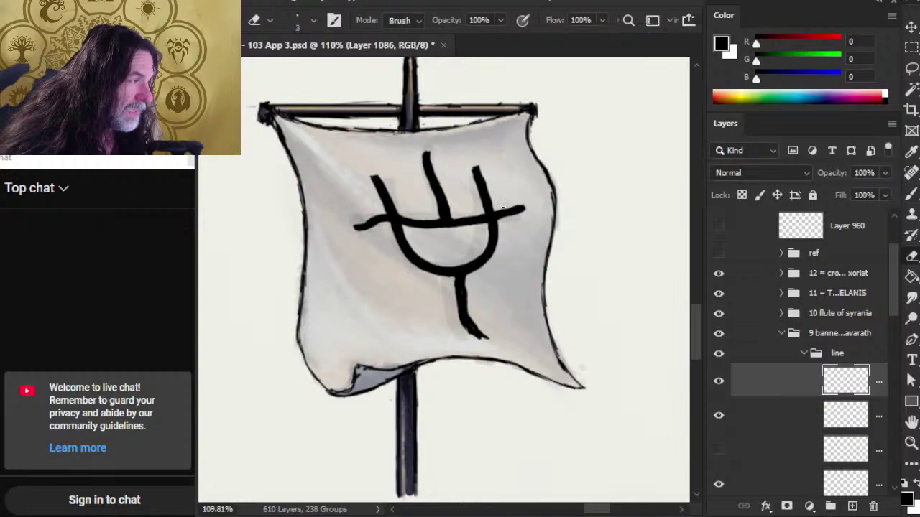
key(b)
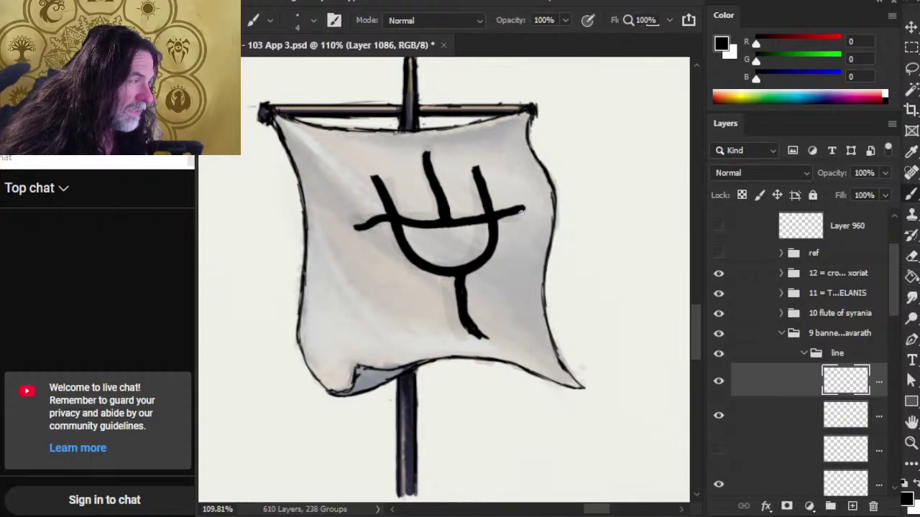
key(e)
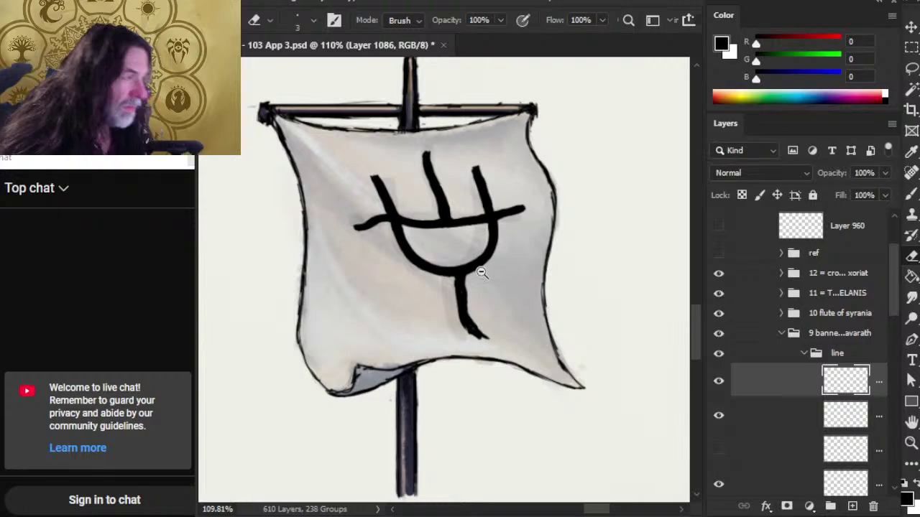
Step: Lower the opacity of the redrawn symbol's layer to 66%
key(z)
drag(484, 269, 431, 266)
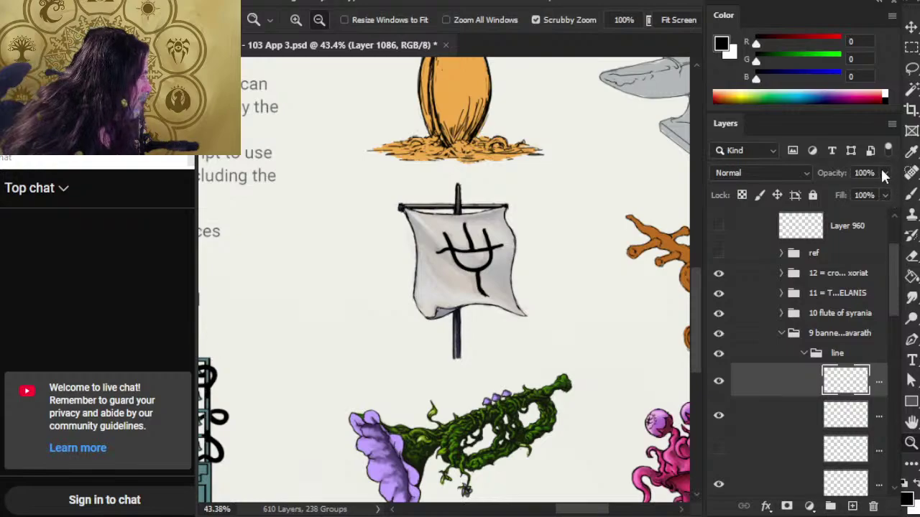
click(884, 197)
drag(864, 194, 866, 194)
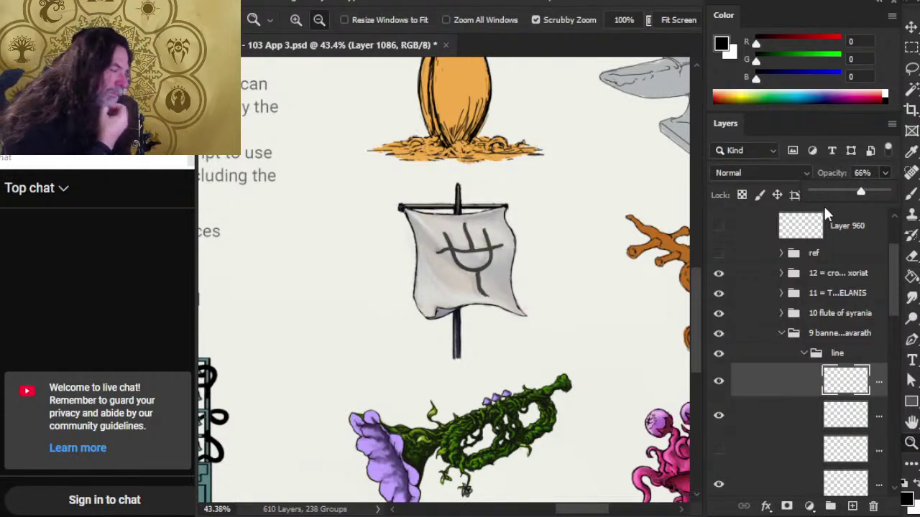
Step: Add a new layer above the line group, paint black shading on the crossbar's left end and soften it with the Smudge tool and eraser
click(805, 353)
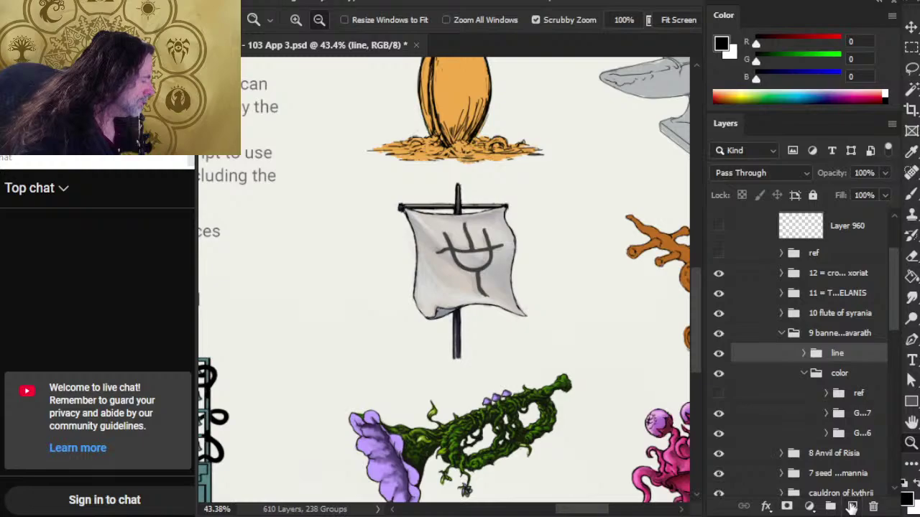
click(851, 507)
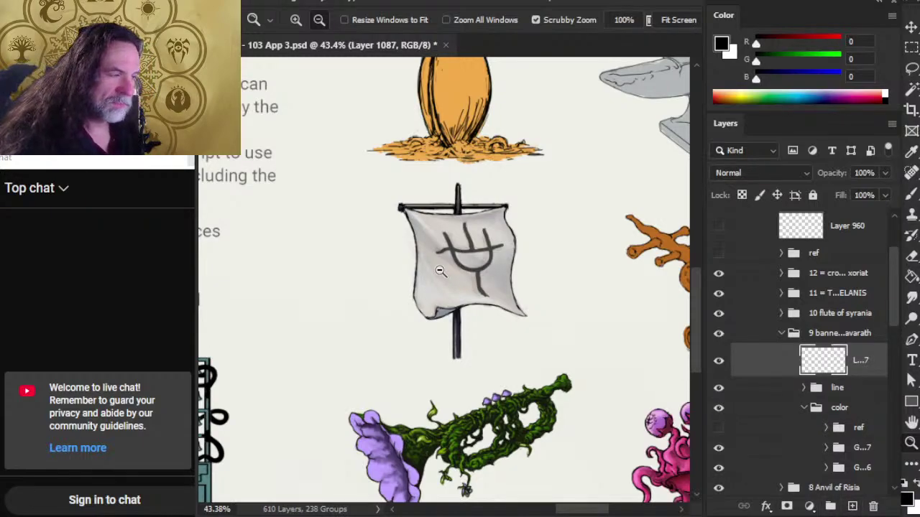
mouse_move(440, 273)
mouse_down()
mouse_move(472, 236)
mouse_move(440, 215)
mouse_move(455, 210)
mouse_up()
key(b)
key(r)
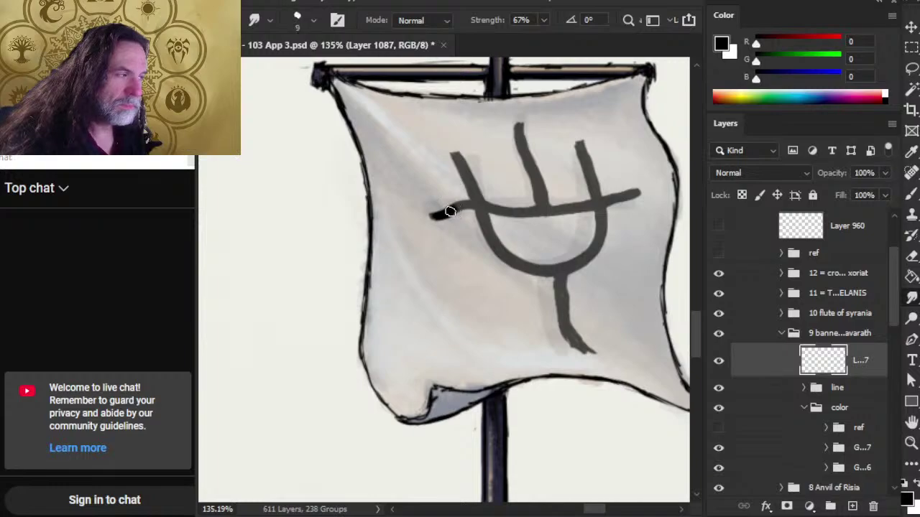
mouse_move(449, 211)
mouse_down()
mouse_move(436, 216)
mouse_move(455, 212)
mouse_move(441, 221)
mouse_up()
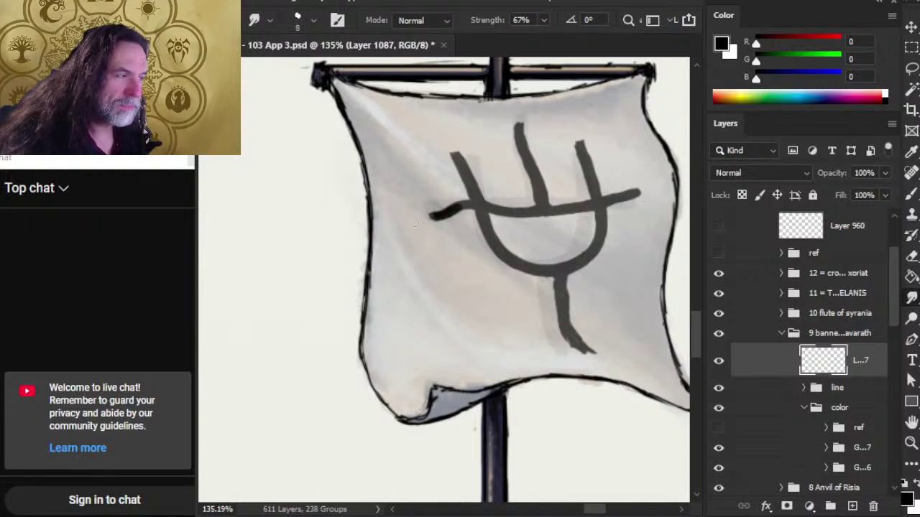
mouse_move(423, 214)
mouse_down()
mouse_move(452, 225)
mouse_move(436, 216)
mouse_move(431, 227)
mouse_move(434, 217)
mouse_move(429, 225)
mouse_move(447, 229)
mouse_move(448, 213)
mouse_move(428, 231)
mouse_move(437, 210)
mouse_up()
key(e)
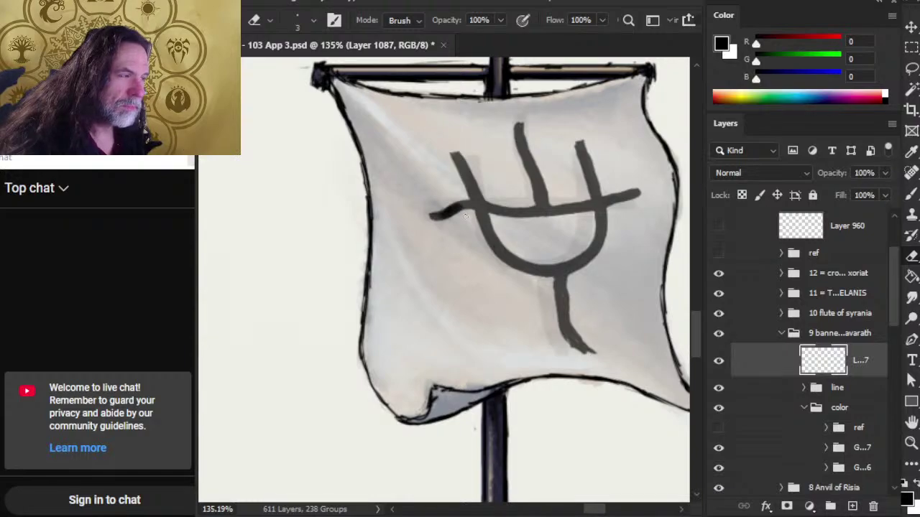
key(r)
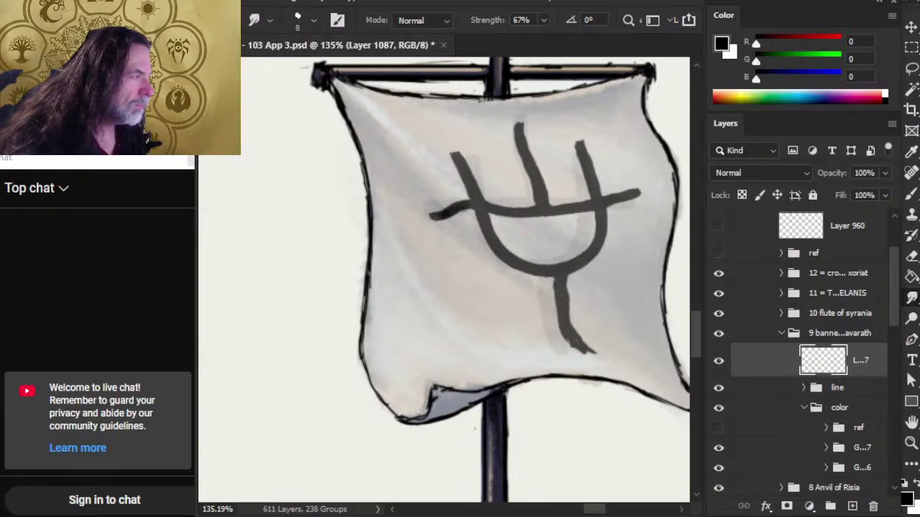
Step: Return to the symbol's layer in the line group and touch up the top of the stem in black
click(764, 394)
click(804, 388)
click(782, 414)
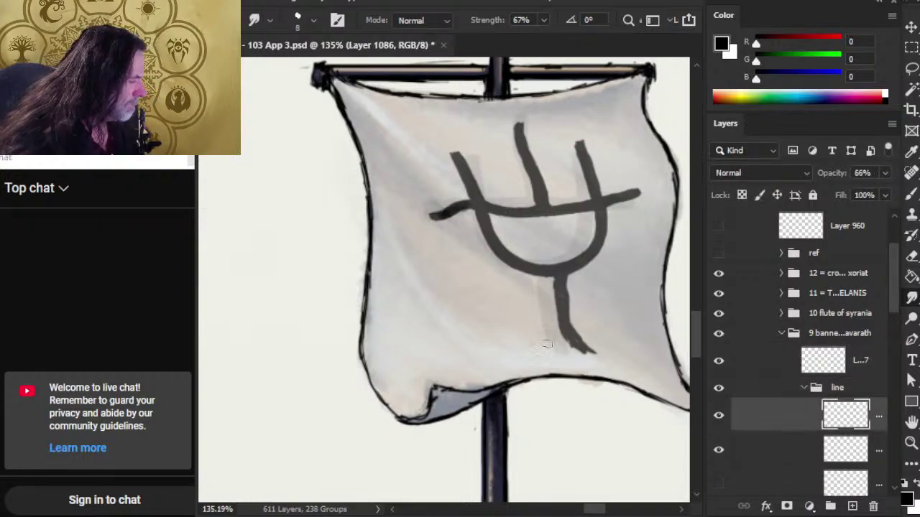
key(e)
key(b)
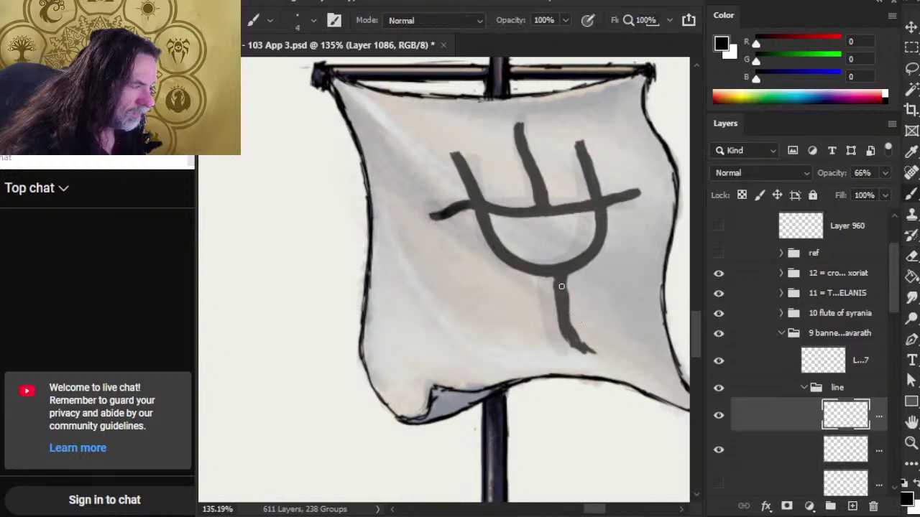
drag(564, 281, 566, 280)
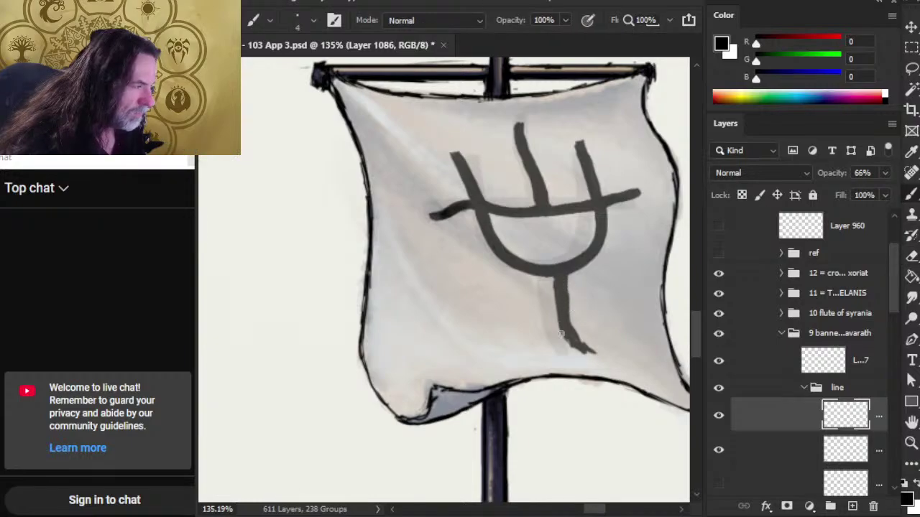
Step: Toggle the two symbol layers to compare them, hiding the faint original symbol and keeping the redrawn one visible
click(718, 415)
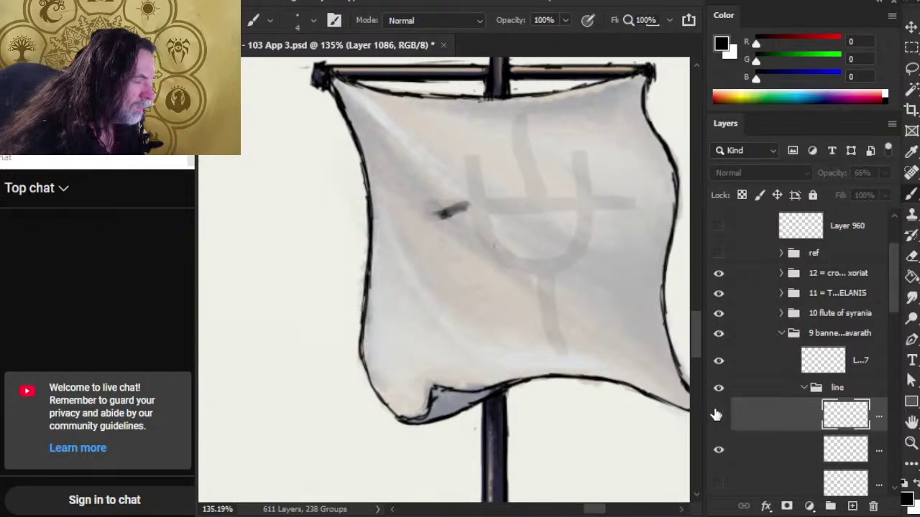
click(719, 451)
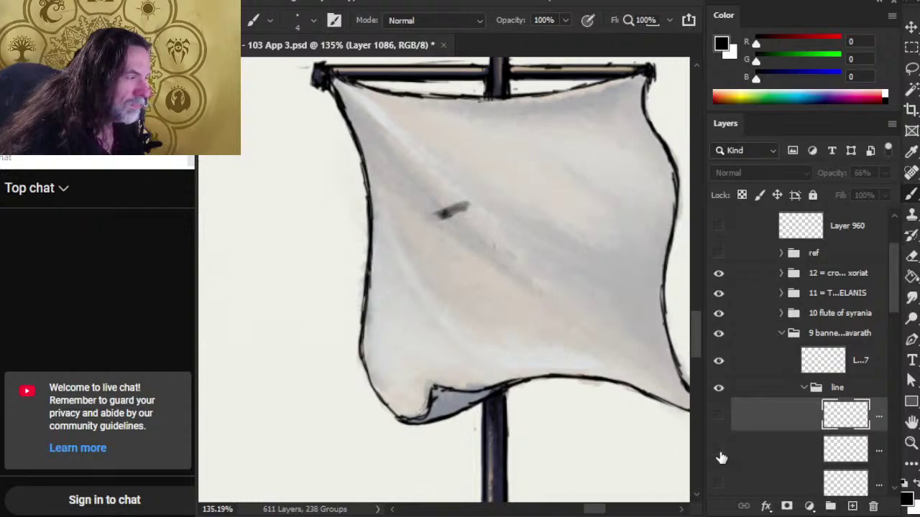
click(719, 451)
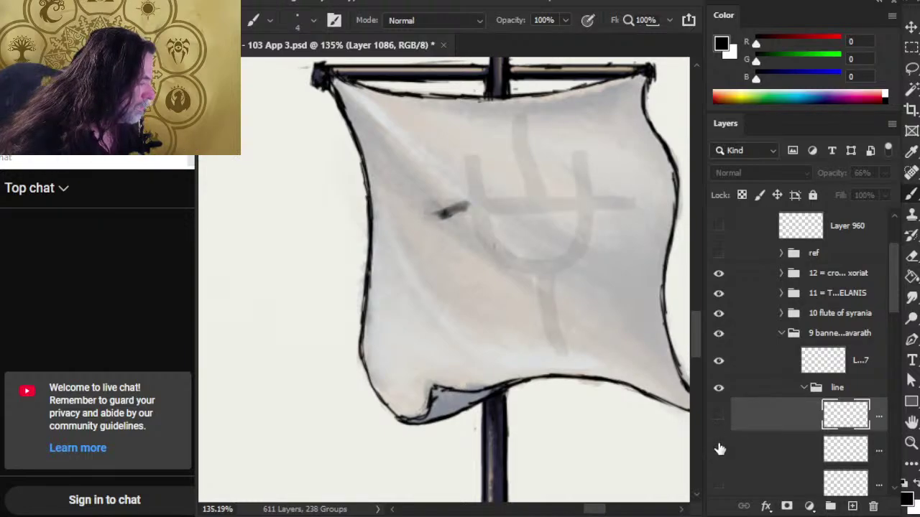
click(719, 450)
click(719, 416)
click(718, 417)
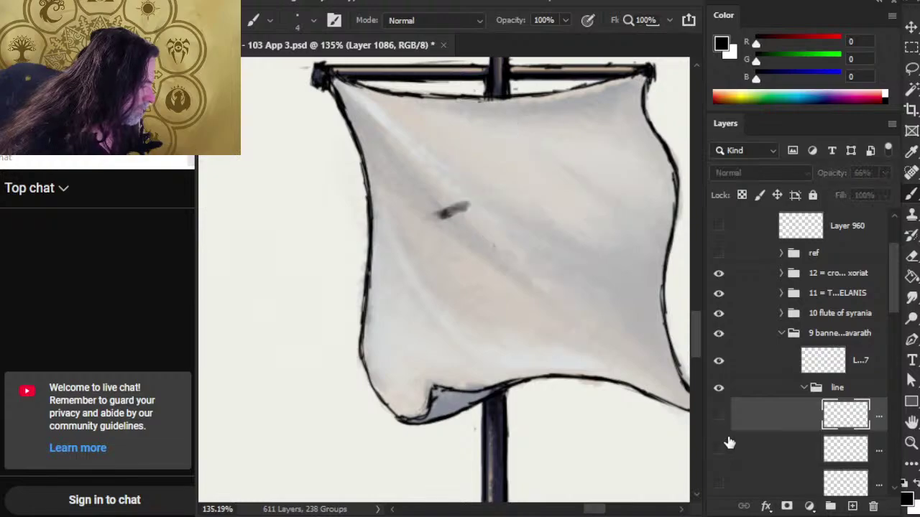
click(719, 416)
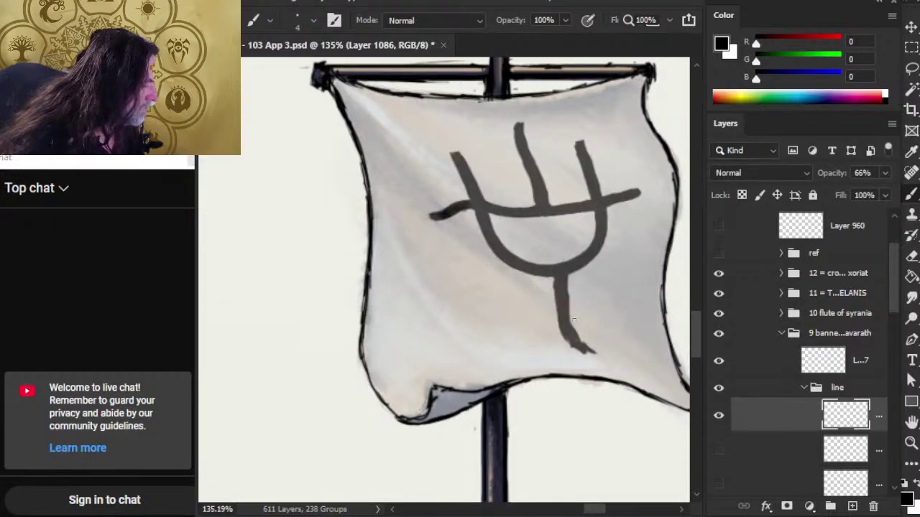
Step: Clean up the junction between the symbol's bowl and stem, alternating black brush strokes with the eraser
key(e)
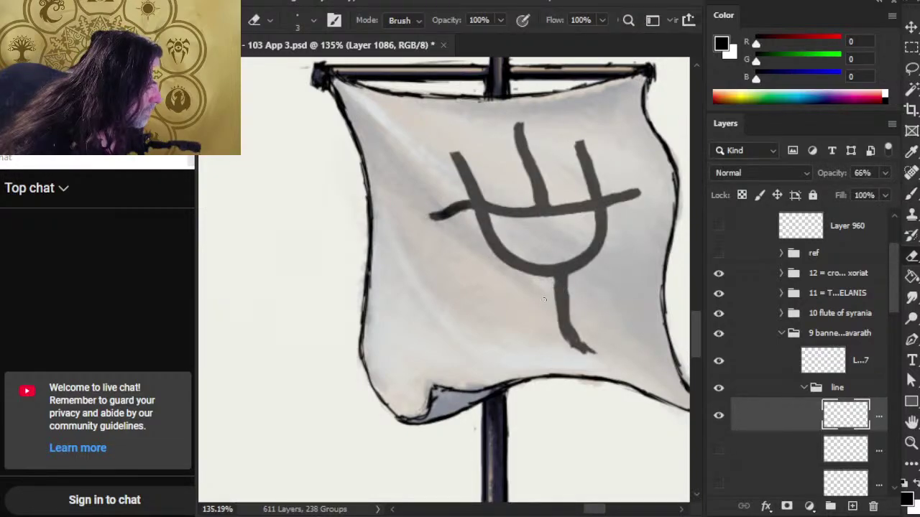
key(b)
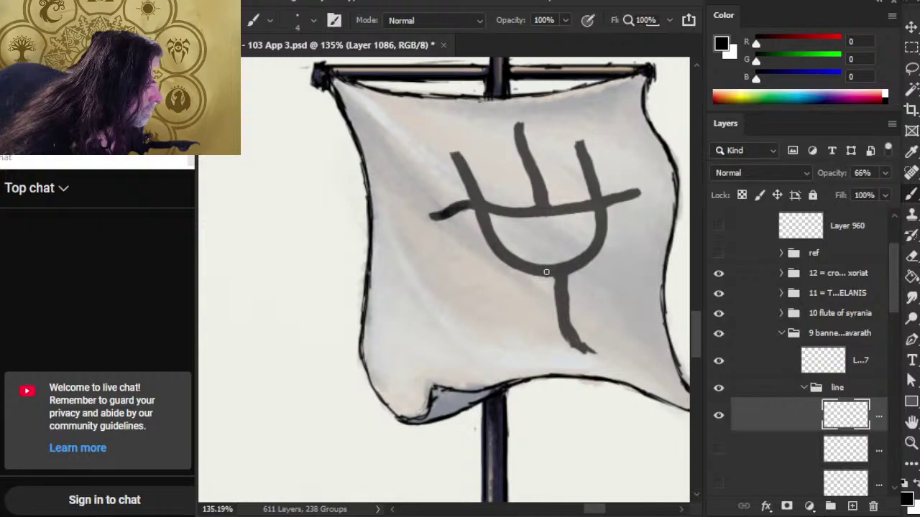
drag(553, 274, 554, 290)
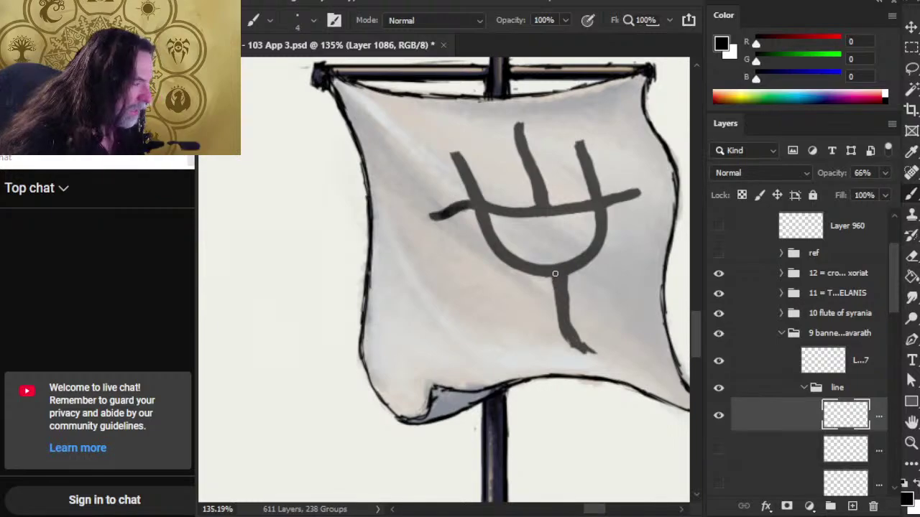
key(e)
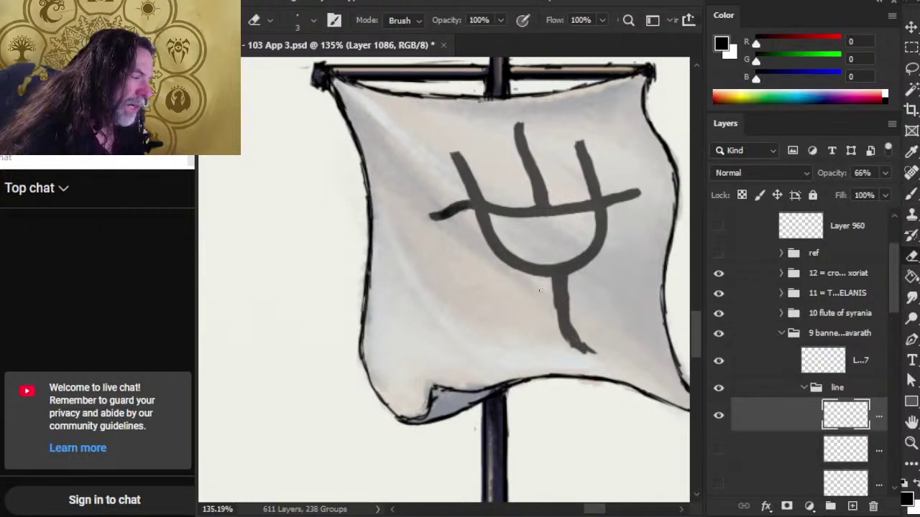
key(b)
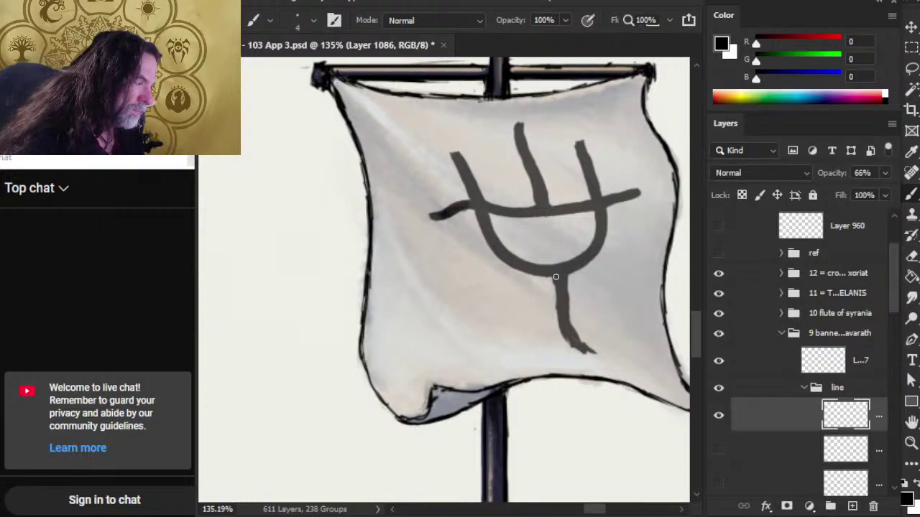
key(e)
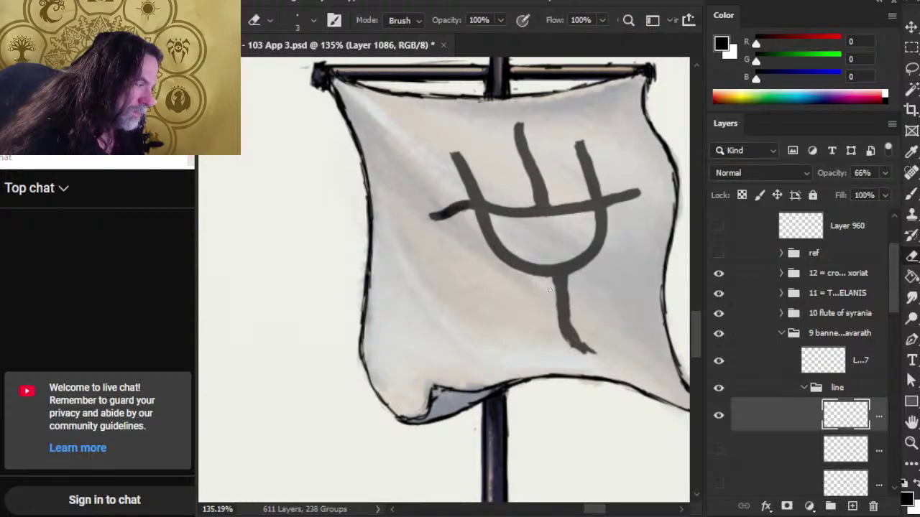
key(b)
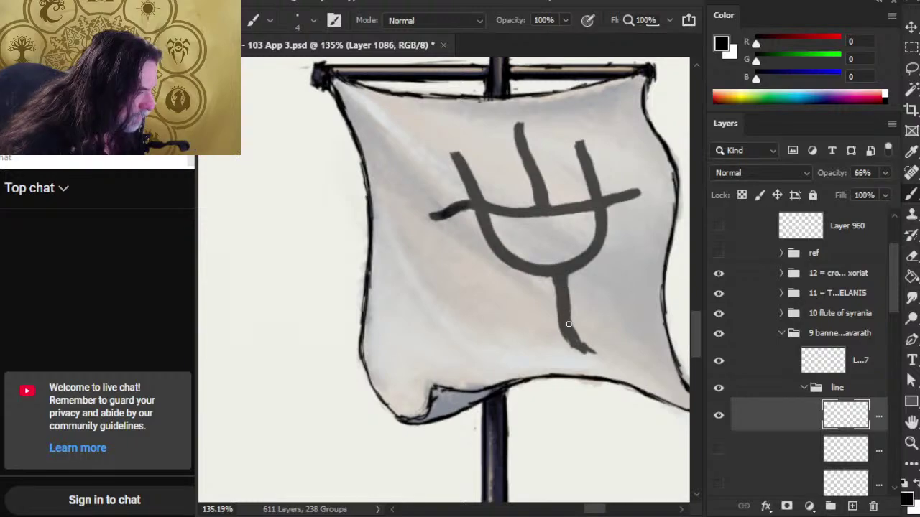
Step: Even out both edges of the symbol's stem down to its curved foot with the eraser and black brush
key(e)
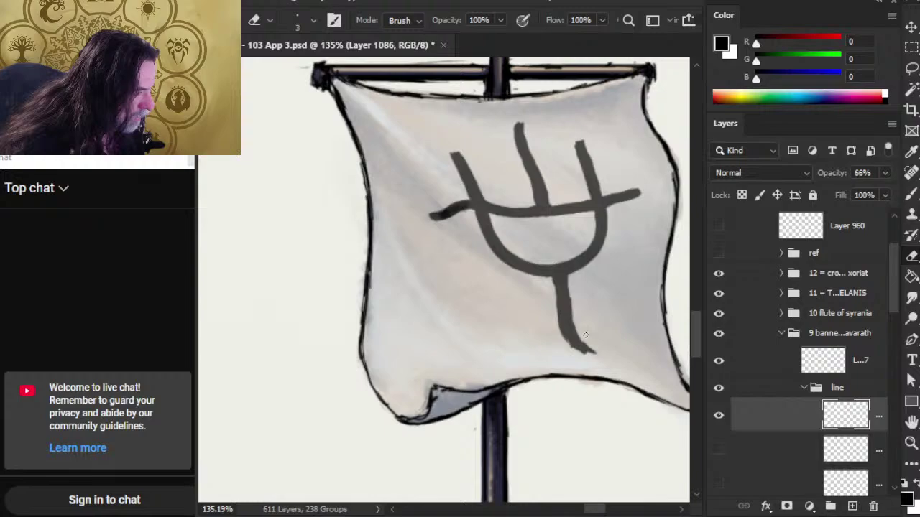
drag(572, 316, 570, 297)
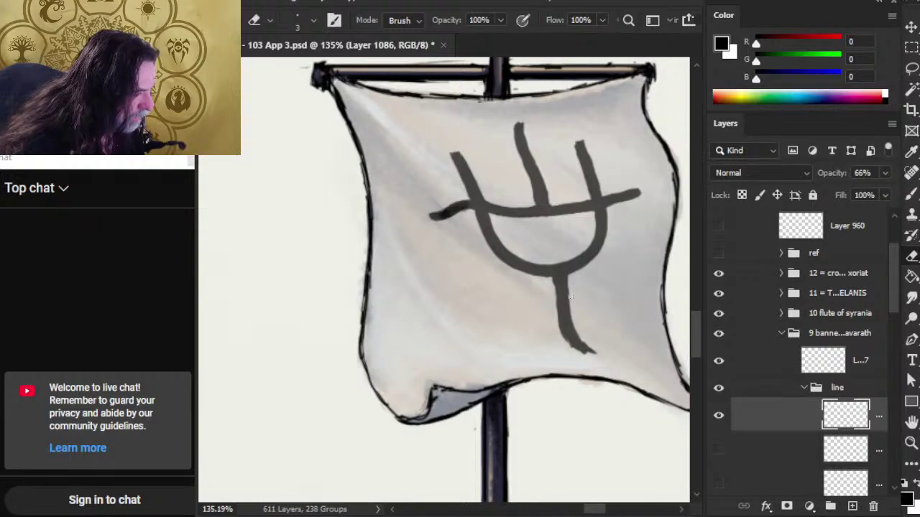
key(b)
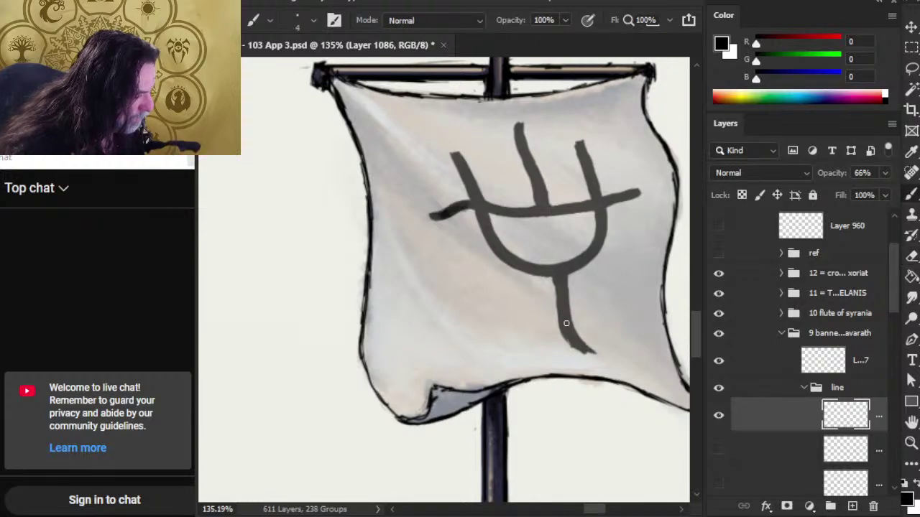
key(e)
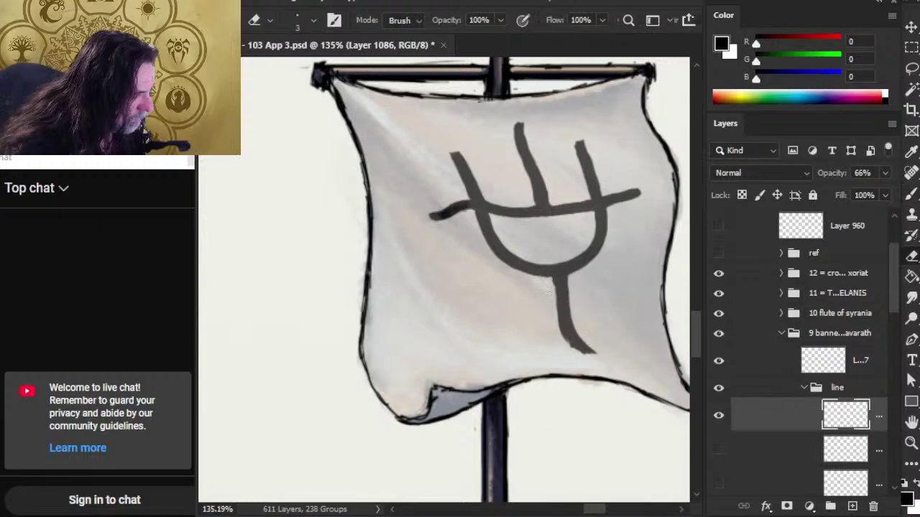
key(b)
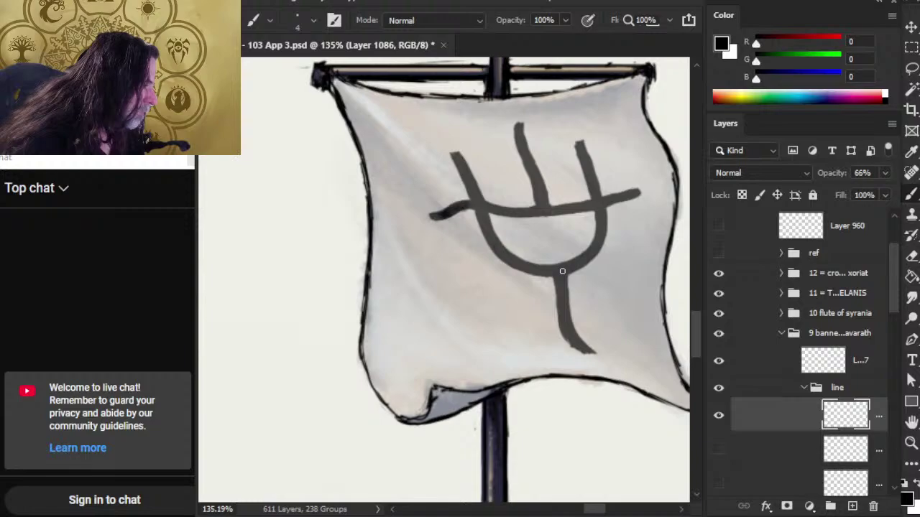
key(e)
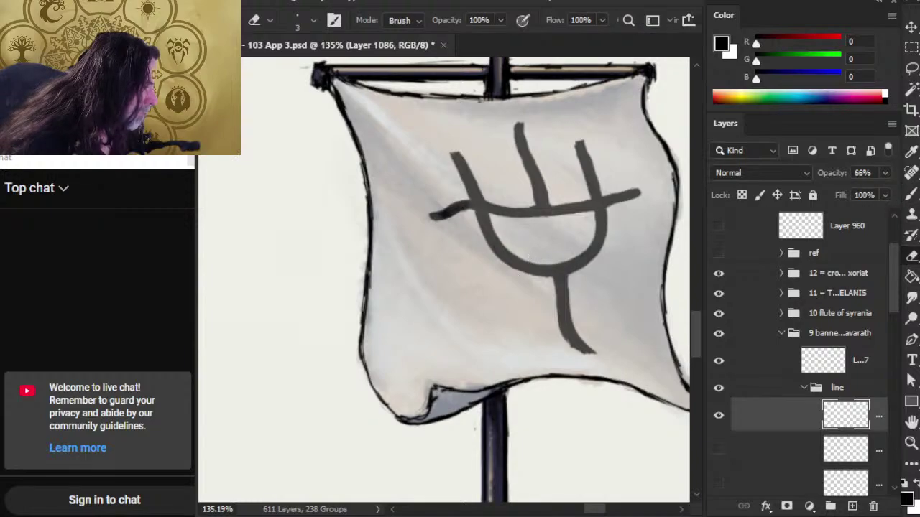
Step: Touch up the inner and outer edges of the bowl's lower-left curve with the black brush and eraser
key(b)
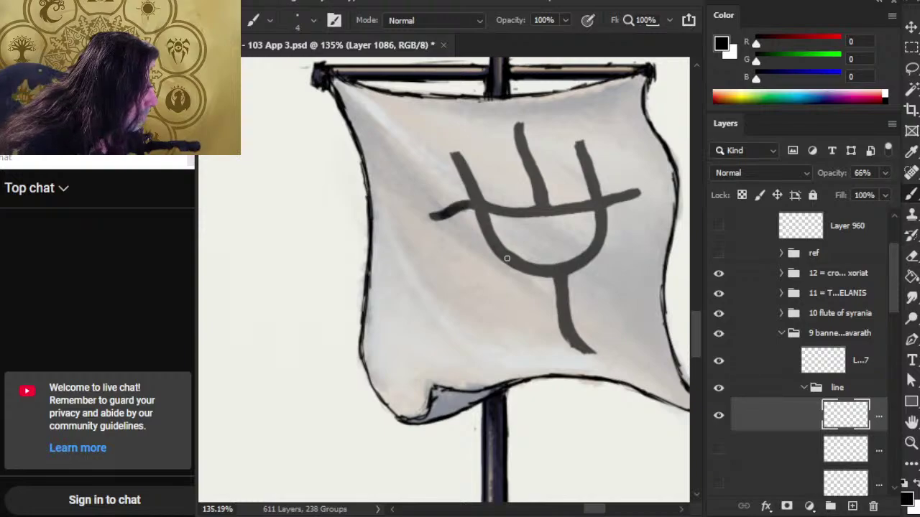
key(e)
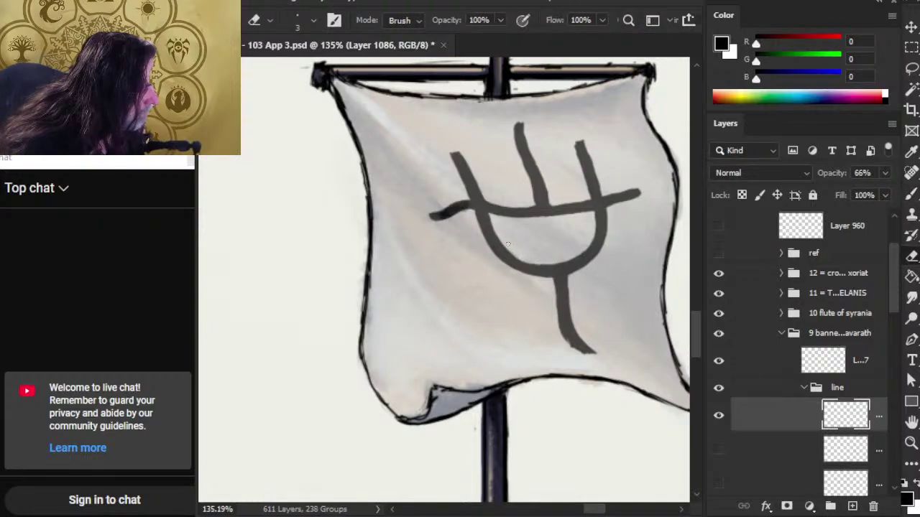
key(b)
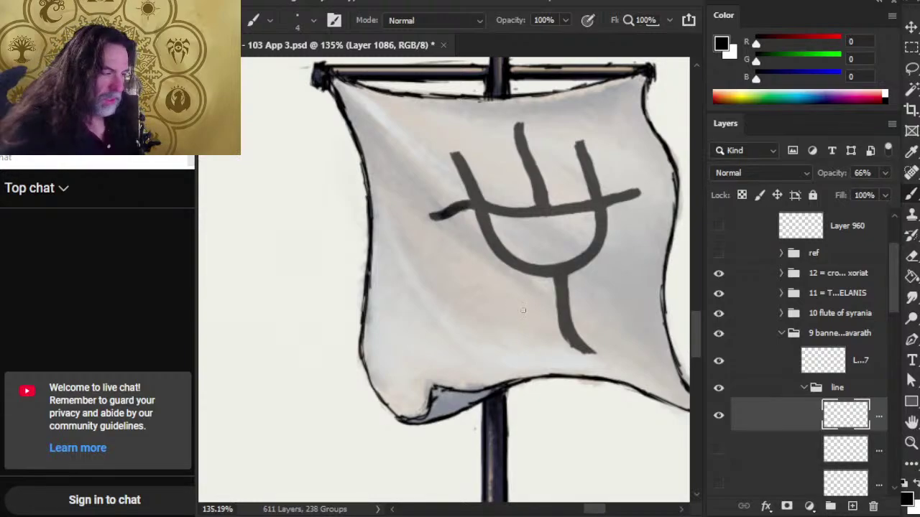
Step: Smooth the stem's lower curve in black and erase its ragged tip to shorten and tidy the end
key(e)
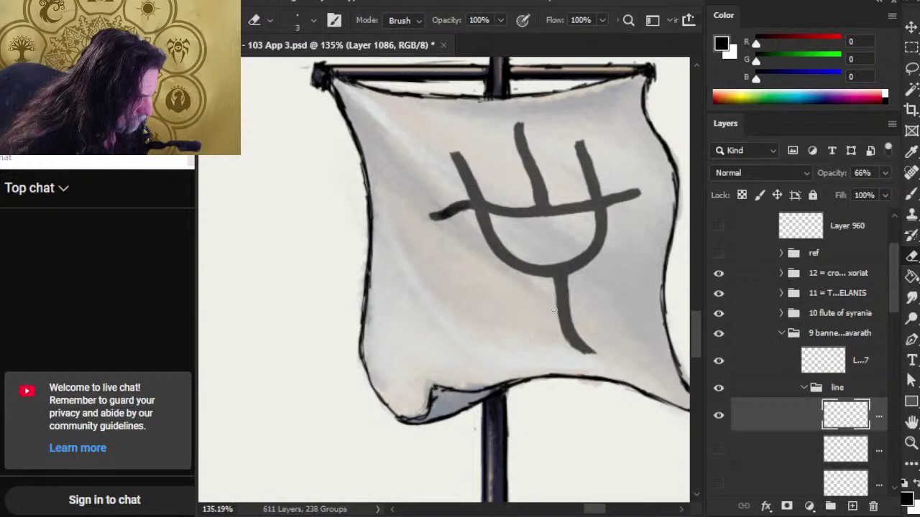
key(b)
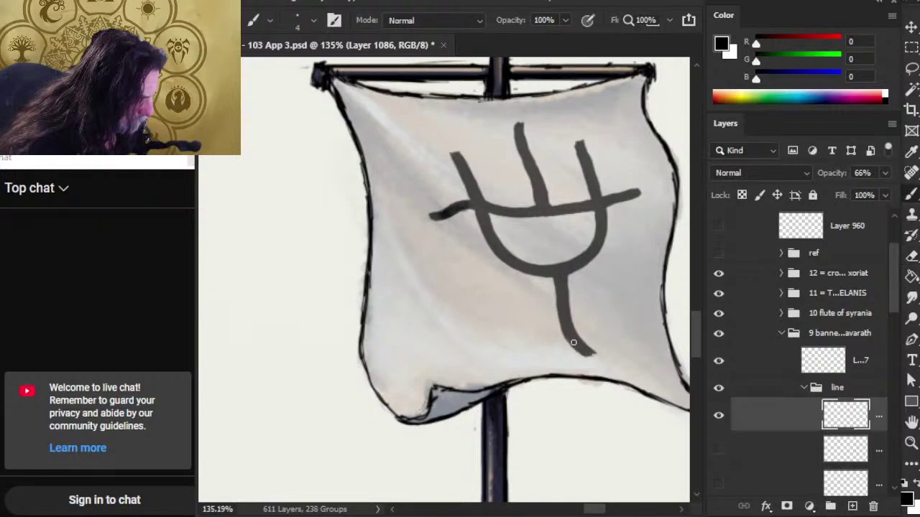
key(e)
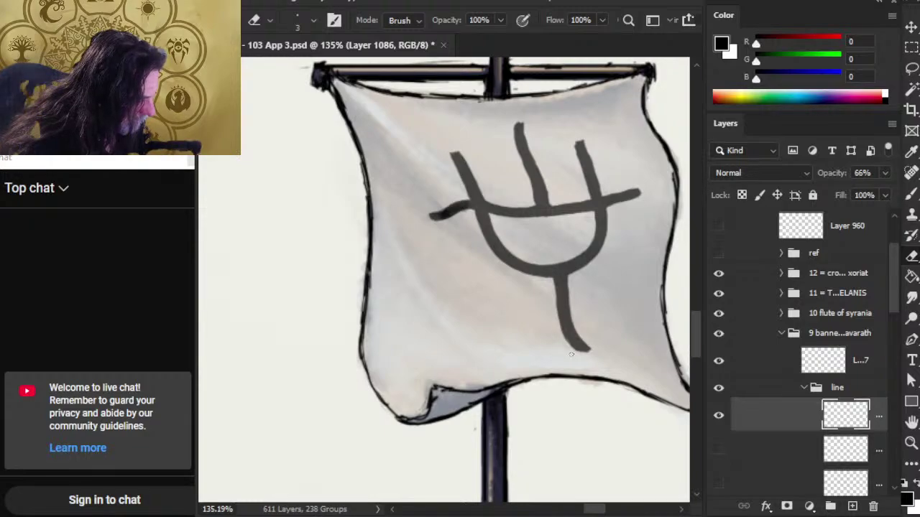
mouse_move(600, 353)
mouse_down()
mouse_move(583, 345)
mouse_move(594, 356)
mouse_up()
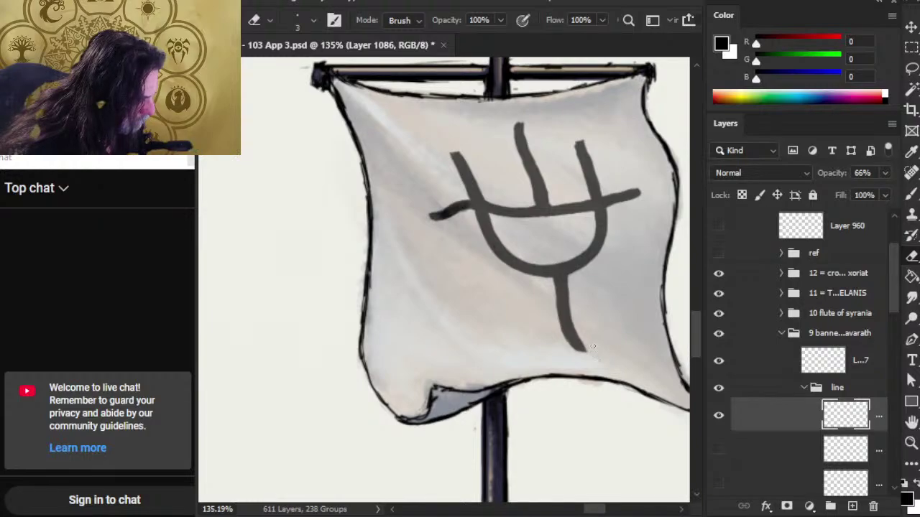
Step: Lasso the bowl's lower-left curve, keeping the crossbar out of the selection, and cut it to a new layer
key(z)
mouse_move(590, 372)
mouse_down()
mouse_move(527, 355)
mouse_move(523, 430)
mouse_move(540, 436)
mouse_move(540, 382)
mouse_move(571, 331)
mouse_move(592, 336)
mouse_move(515, 280)
mouse_move(510, 314)
mouse_move(537, 327)
mouse_move(568, 313)
mouse_move(510, 269)
mouse_move(519, 273)
mouse_up()
key(l)
key(shift)
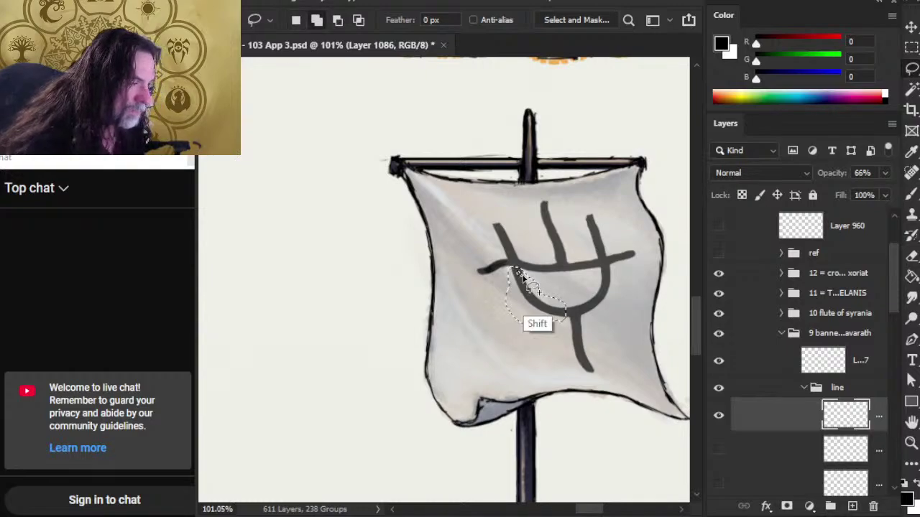
key(alt)
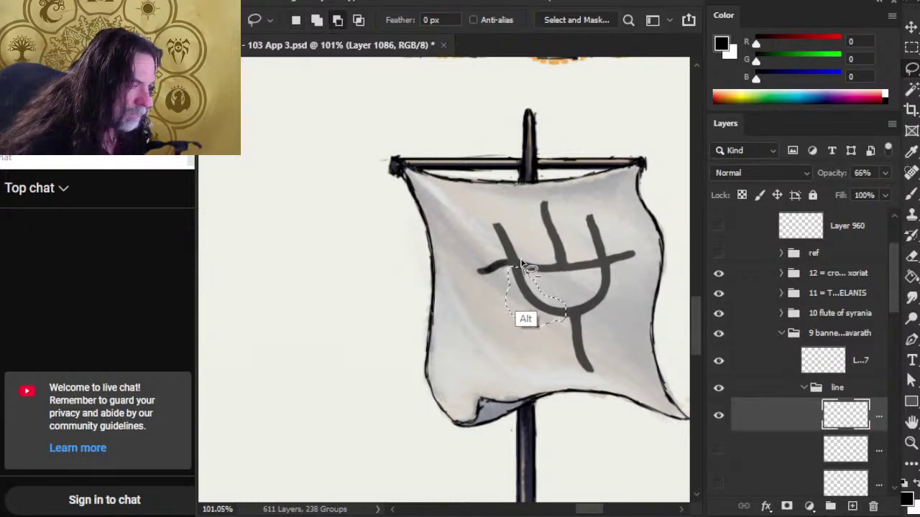
key(ctrl+shift+j)
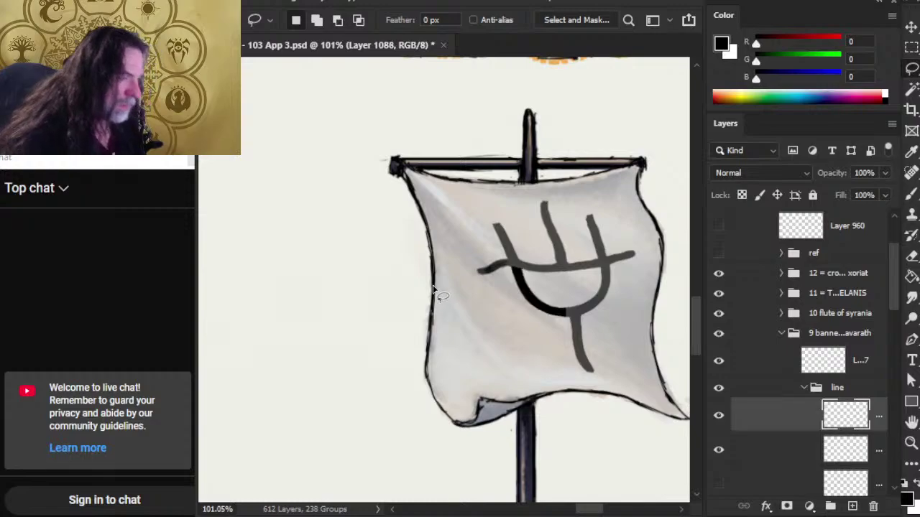
Step: Raise the main symbol layer's opacity to 100% and hide the separate layer above the line group
click(786, 459)
click(885, 173)
mouse_move(888, 195)
mouse_down()
mouse_move(880, 195)
mouse_move(895, 195)
mouse_up()
click(719, 360)
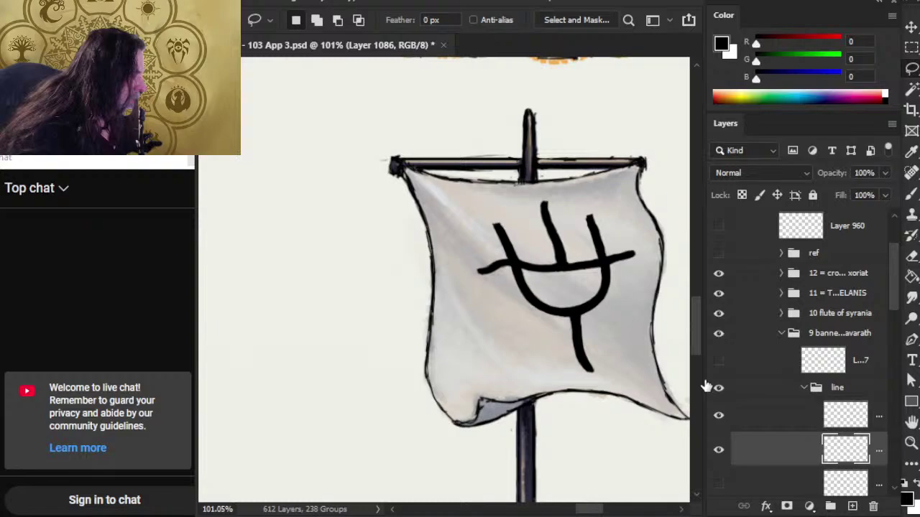
Step: Select the cut curve's layer and warp the piece inward, aligning its upper end with the bowl's left prong at the crossbar
right_click(536, 272)
click(760, 414)
right_click(537, 271)
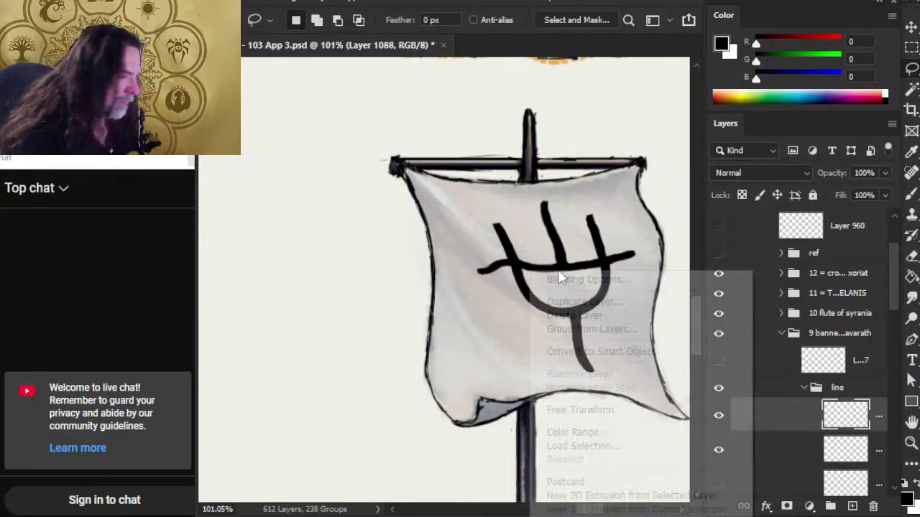
click(589, 410)
right_click(511, 301)
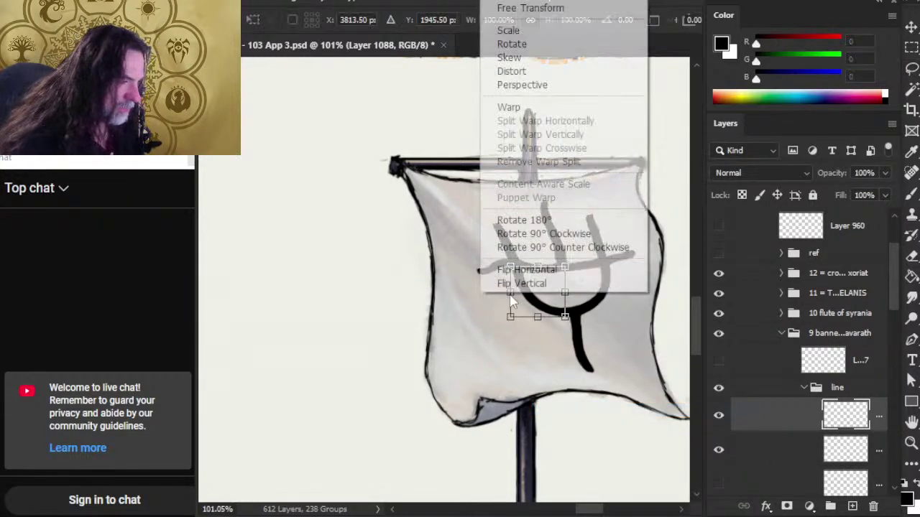
click(529, 110)
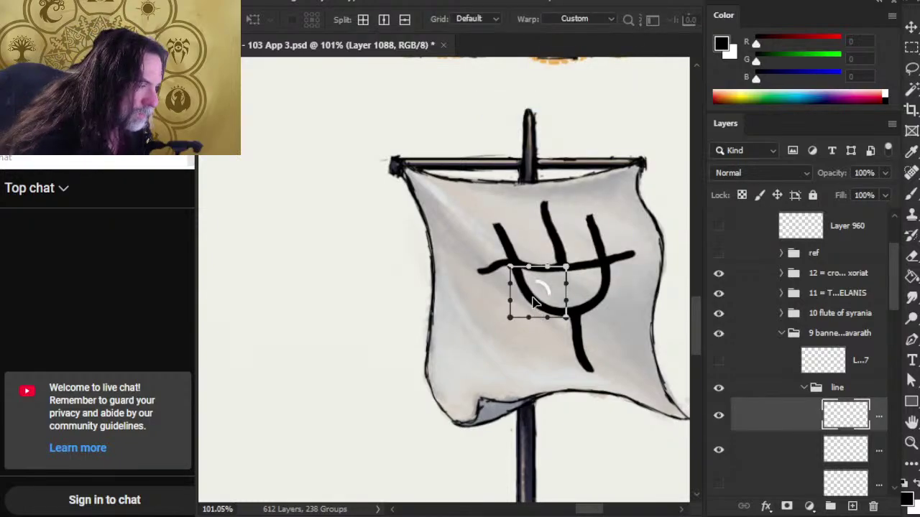
right_click(533, 302)
key(Escape)
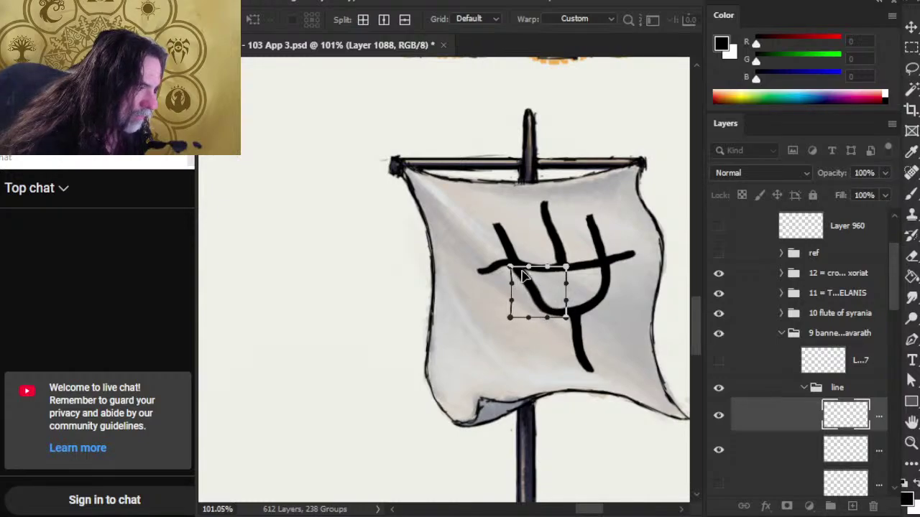
mouse_move(520, 272)
mouse_down()
mouse_move(532, 272)
mouse_move(520, 271)
mouse_up()
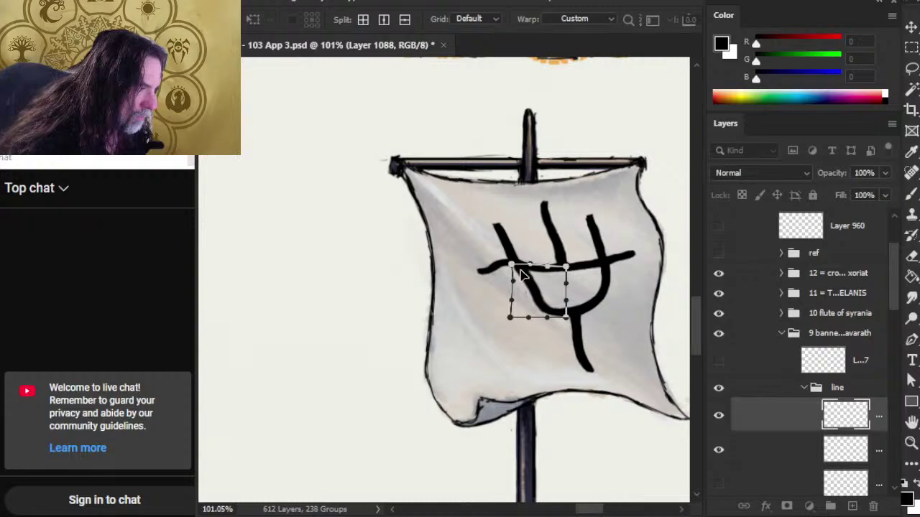
key(Return)
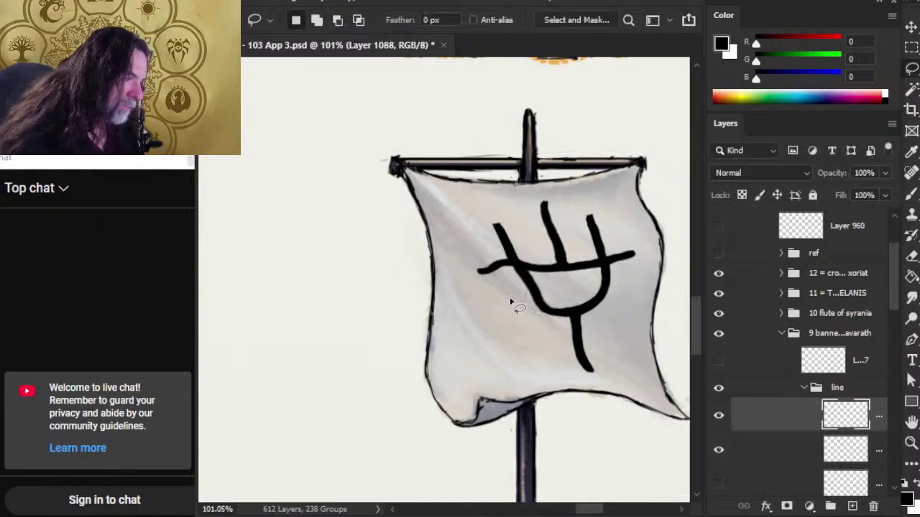
Step: Fill the gap between the warped curve and the rest of the bowl in black, refining the join with the eraser
key(v)
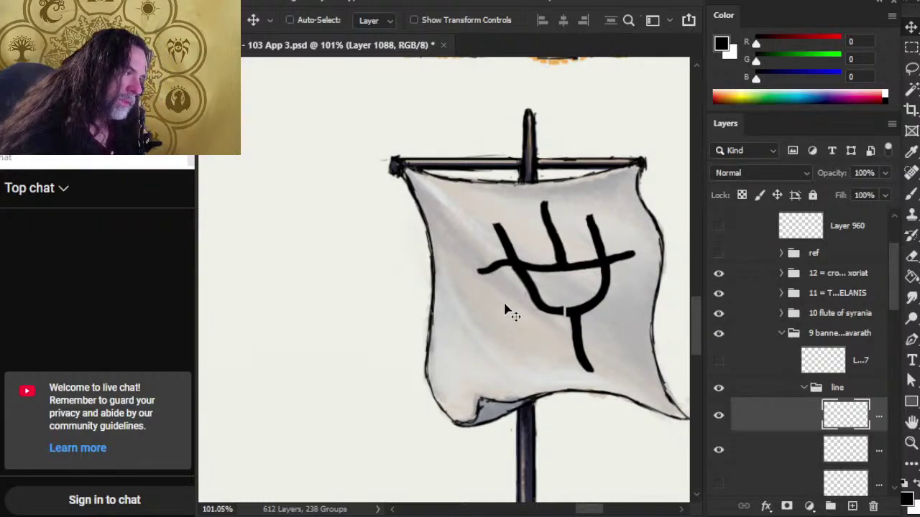
key(l)
key(b)
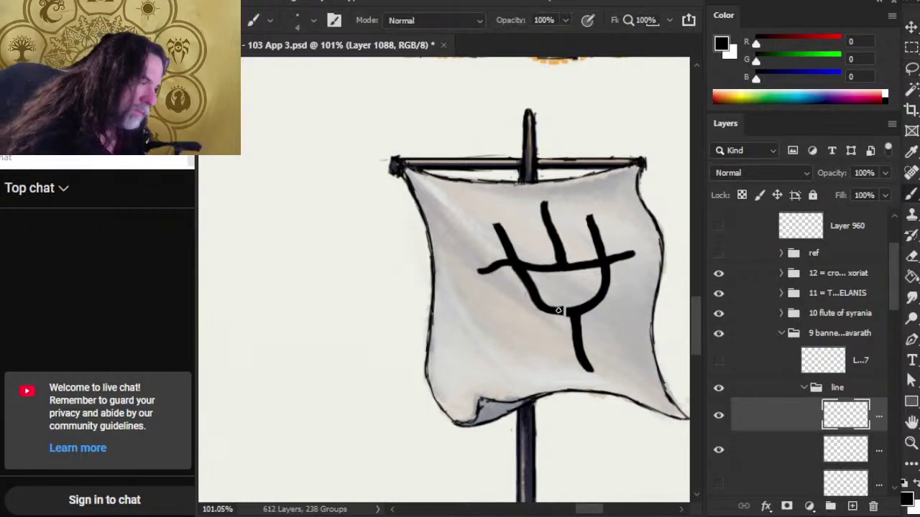
key(e)
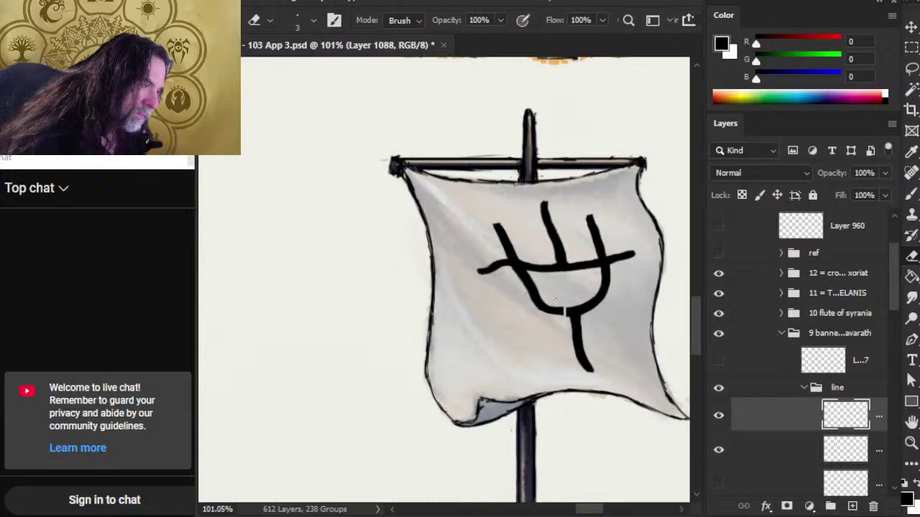
key(b)
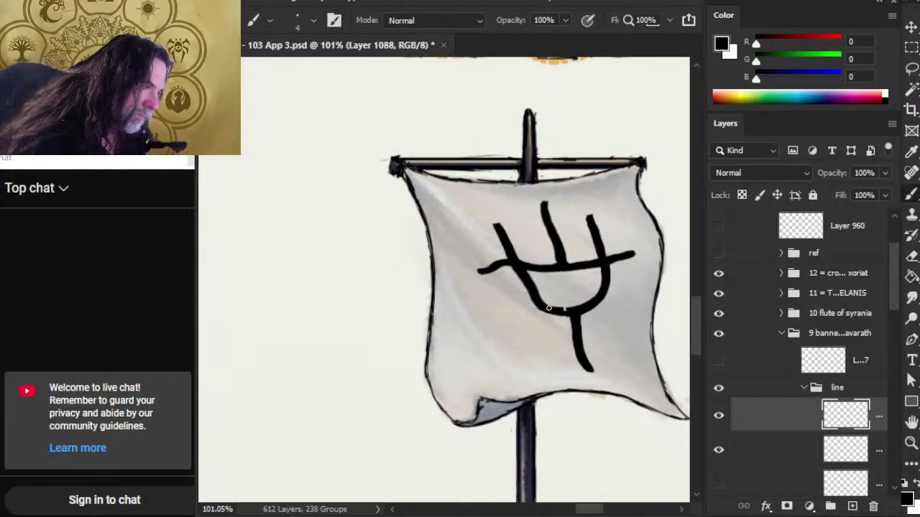
key(e)
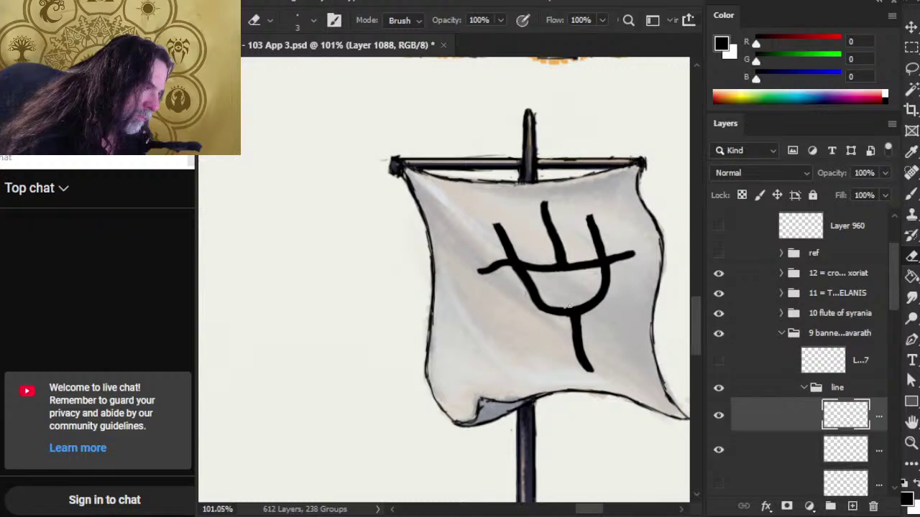
Step: Smooth the bottom and lower-left bend of the symbol's bowl, alternating black brush touch-ups with small eraser trims
key(b)
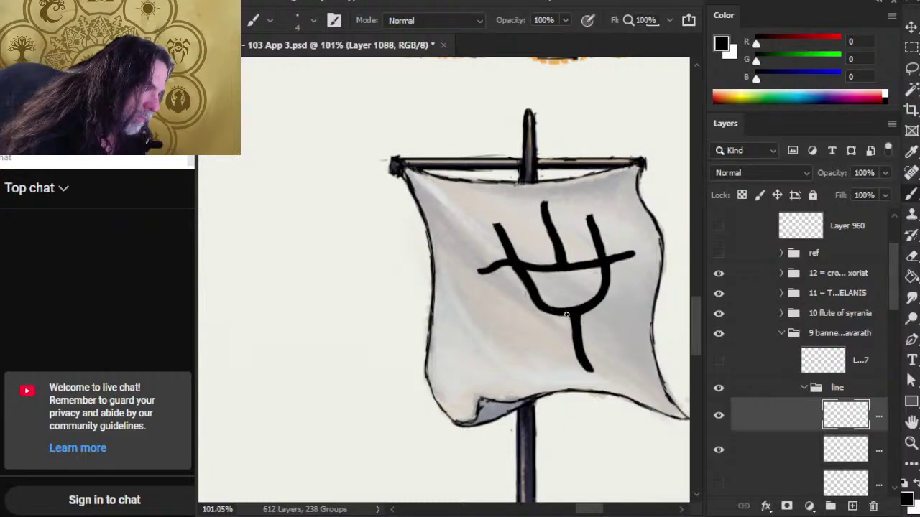
key(e)
key(b)
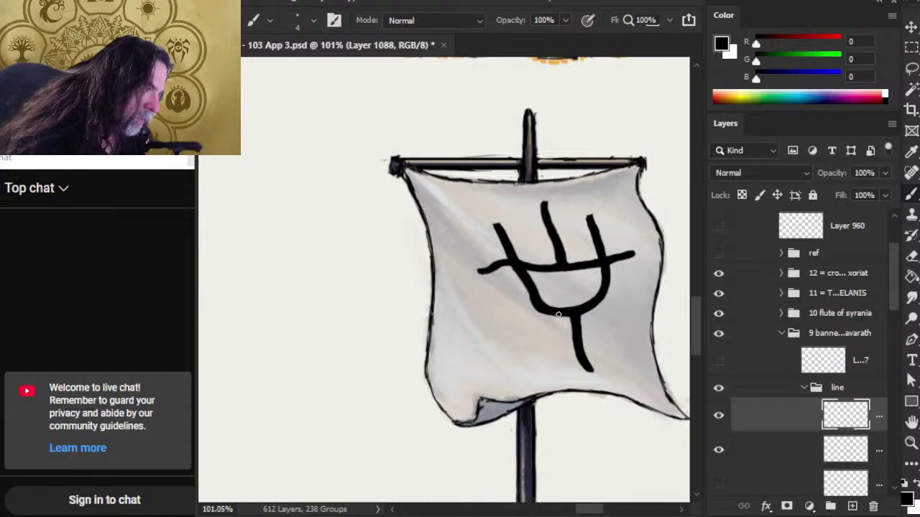
key(e)
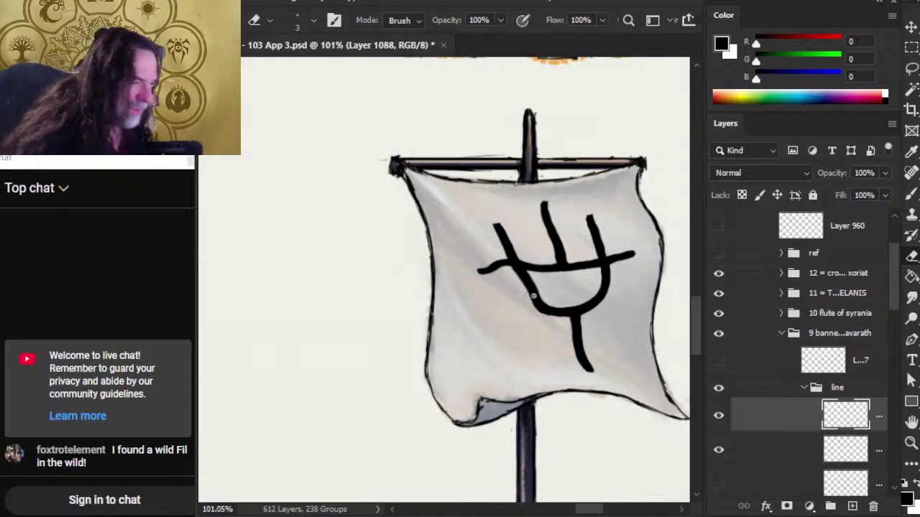
key(b)
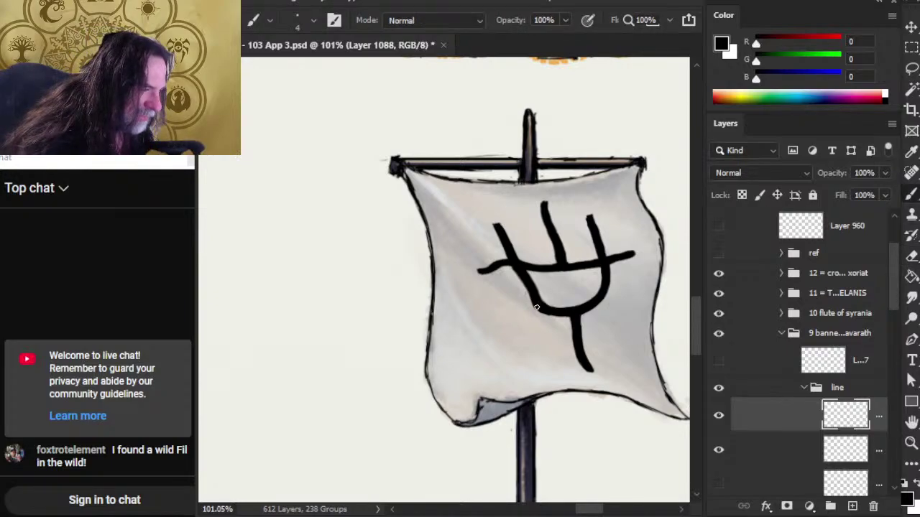
key(e)
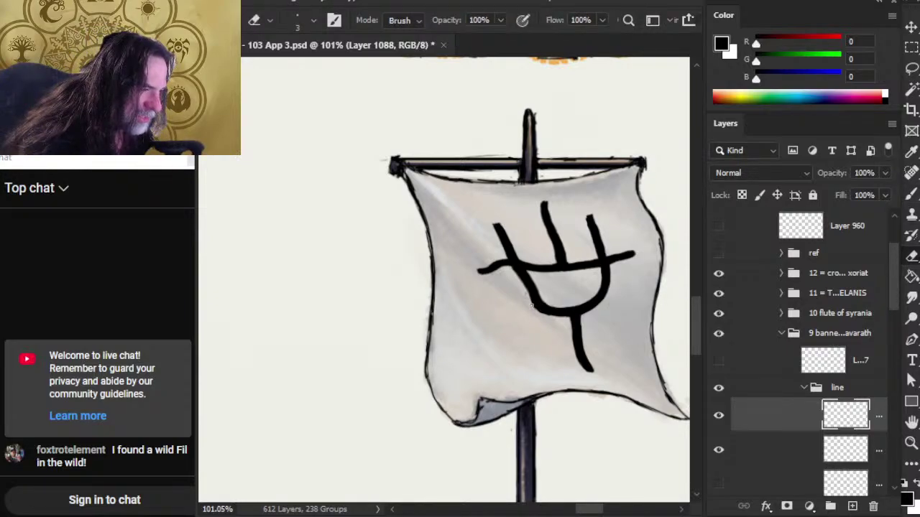
key(b)
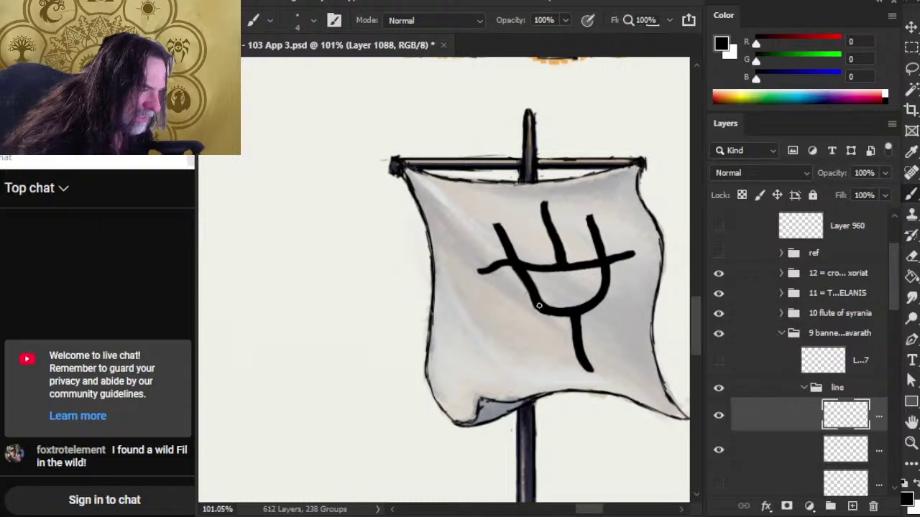
key(e)
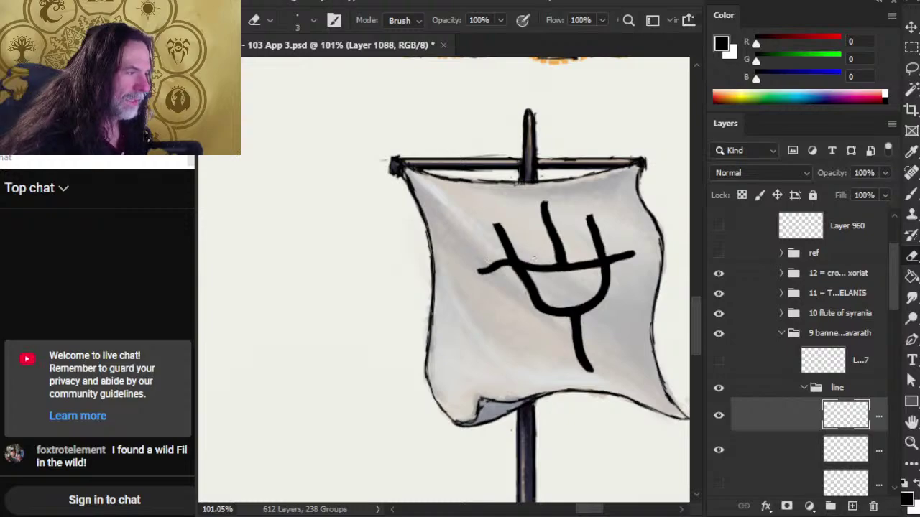
Step: Refine the junction of the left prong, crossbar and bowl curve with black brush touch-ups and eraser trims
key(b)
key(e)
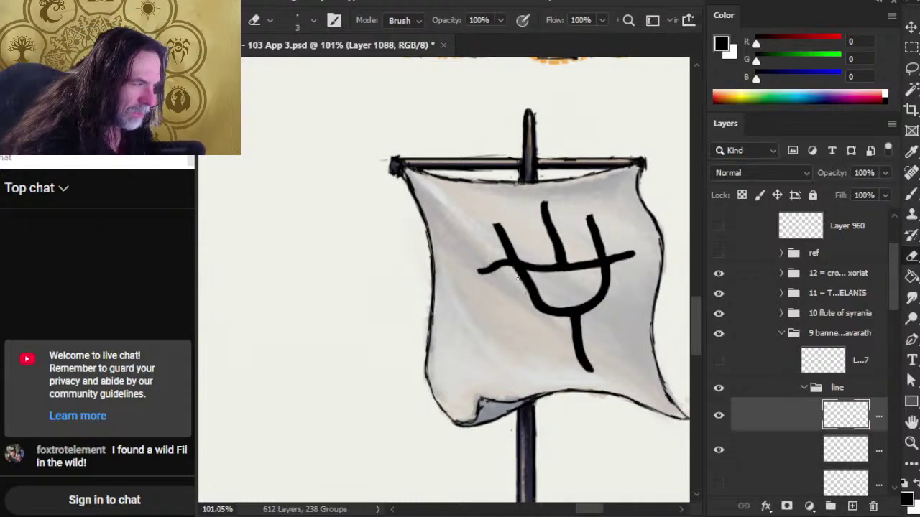
key(b)
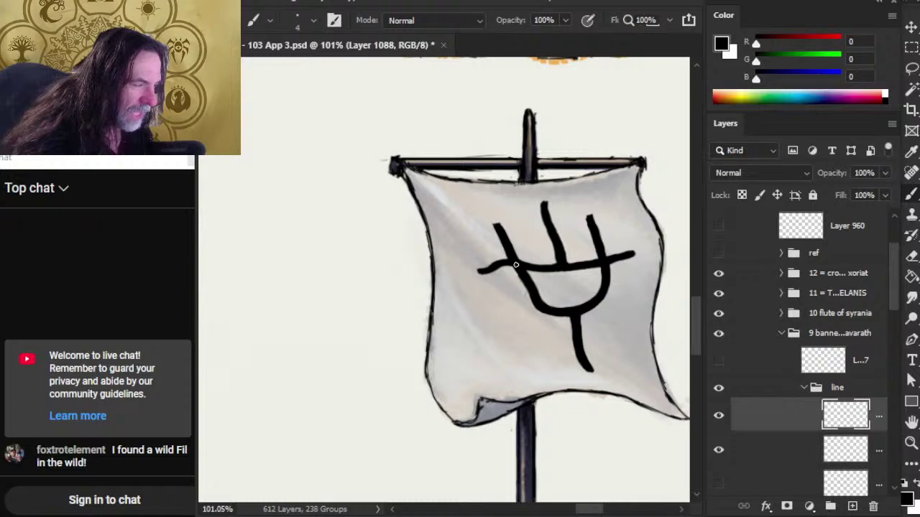
key(e)
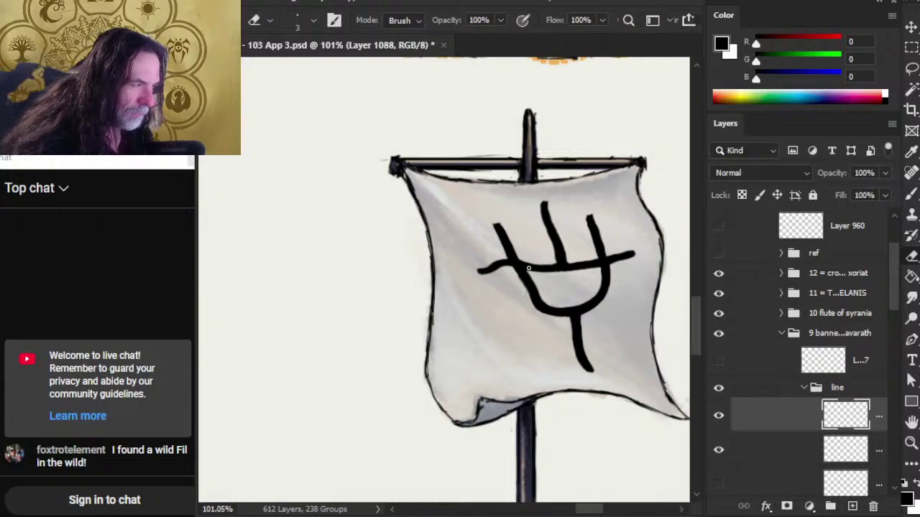
key(b)
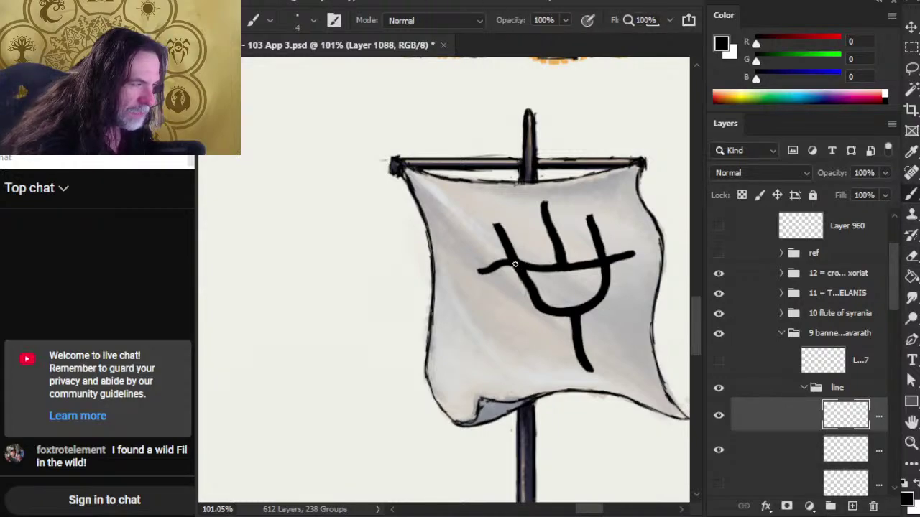
key(e)
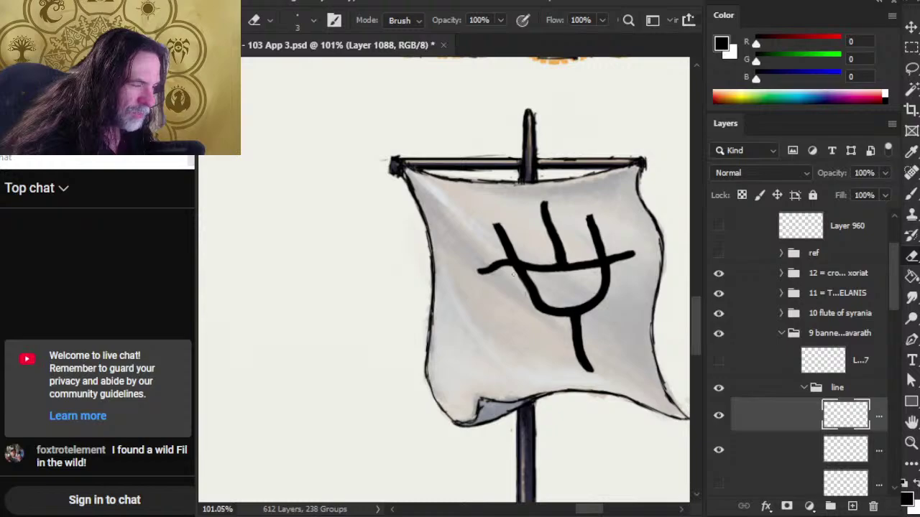
key(b)
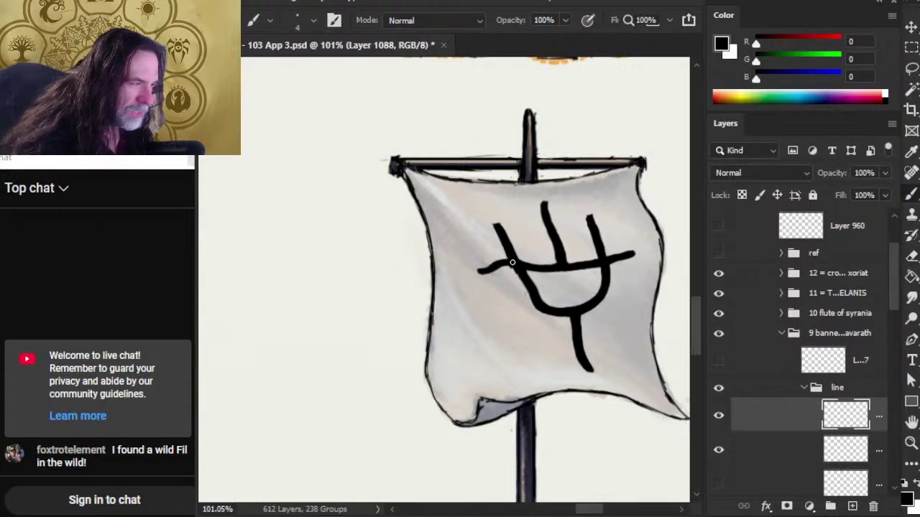
key(e)
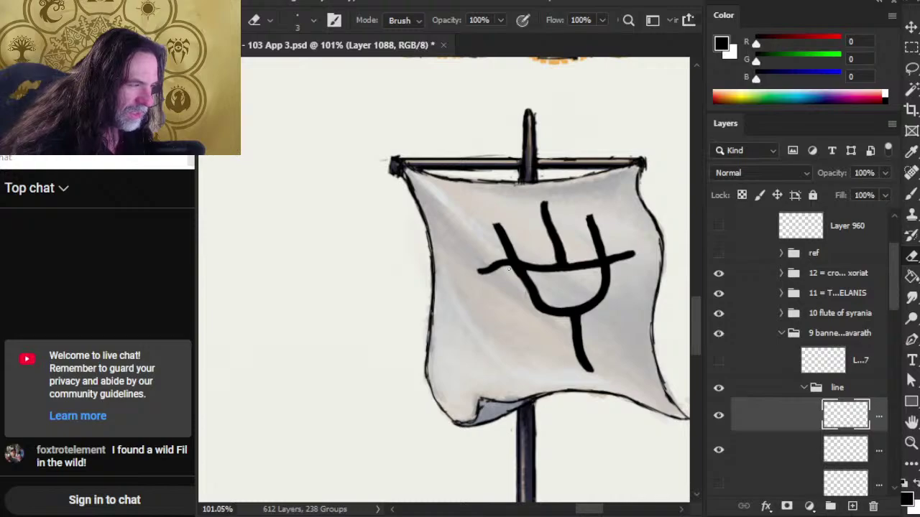
key(b)
key(e)
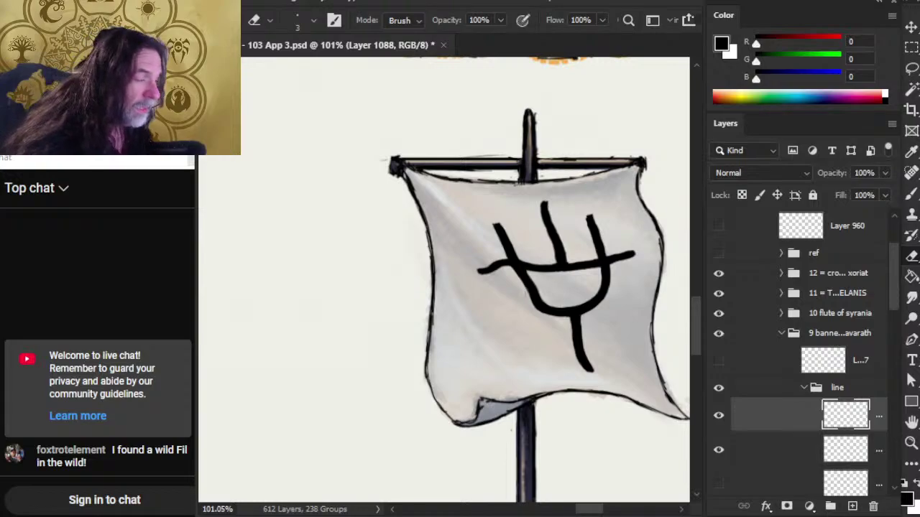
key(b)
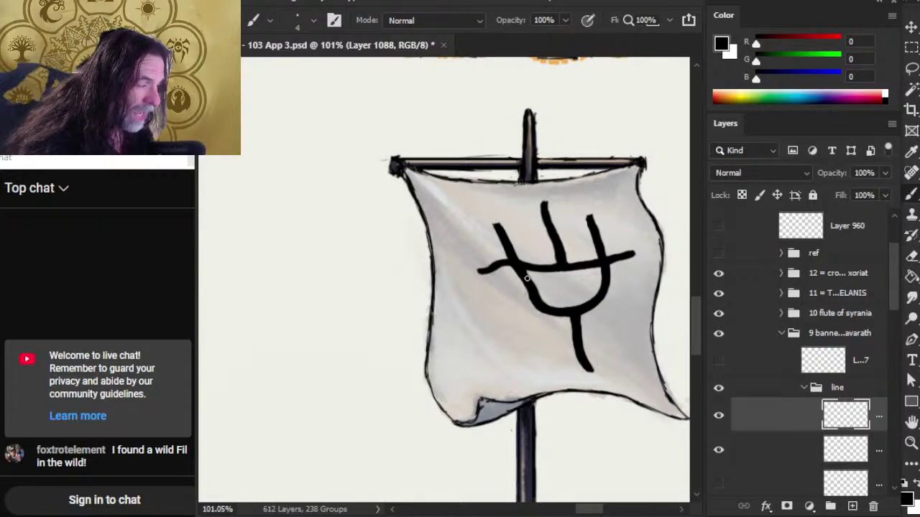
key(e)
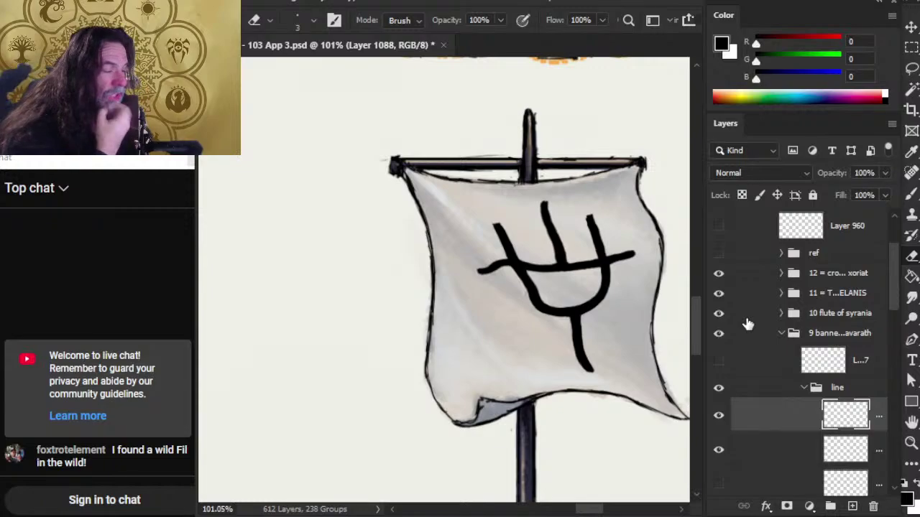
Step: Check which parts of the symbol the layer below holds, and merge the reshaped curve's layer down into it
right_click(801, 421)
click(716, 450)
click(717, 450)
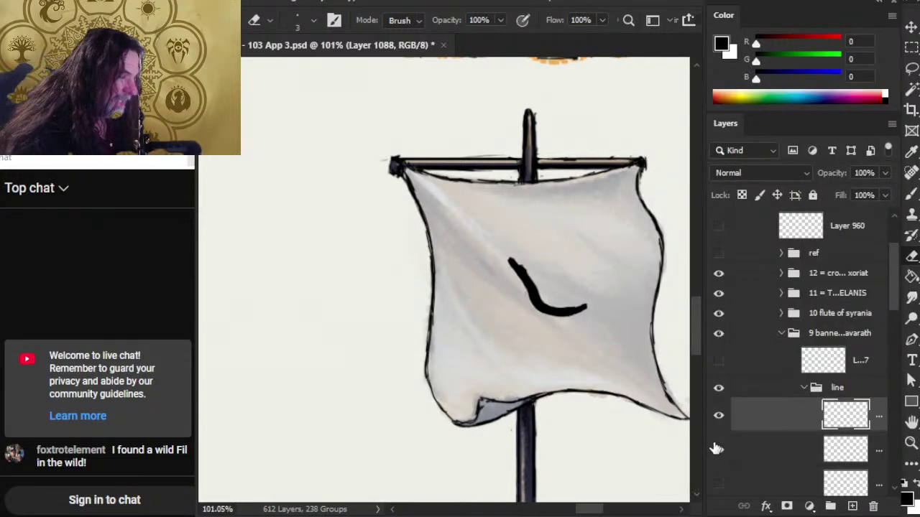
click(716, 451)
right_click(794, 422)
click(764, 432)
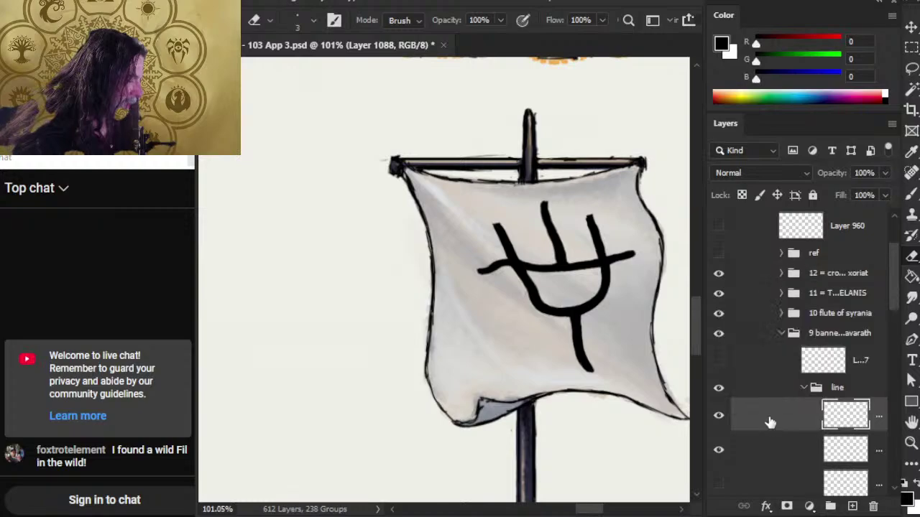
right_click(776, 433)
click(787, 436)
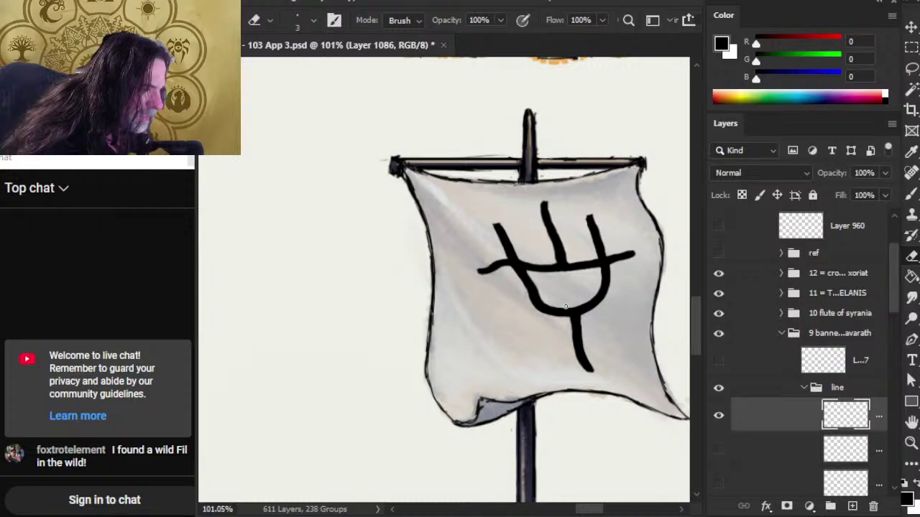
Step: Review the banner at reduced size against the other artifact drawings and the rest of the two-page spread
key(z)
drag(565, 308, 529, 318)
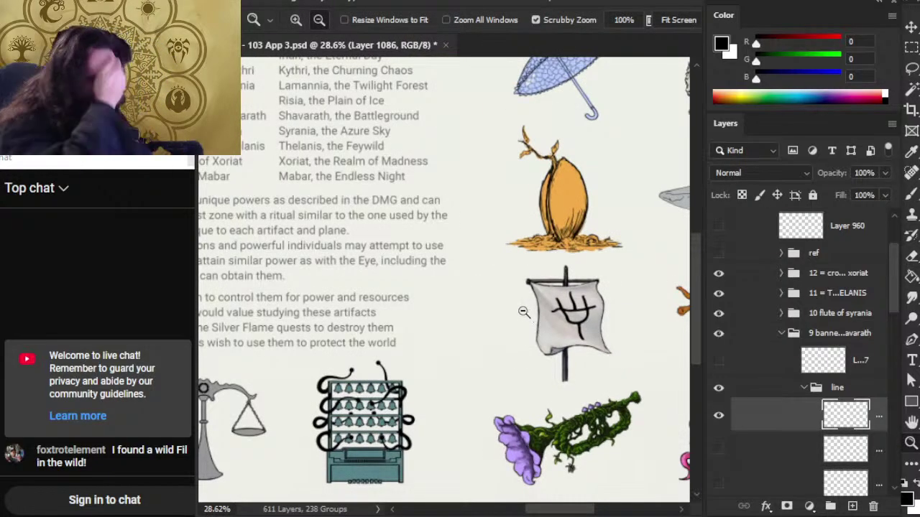
drag(569, 379, 466, 385)
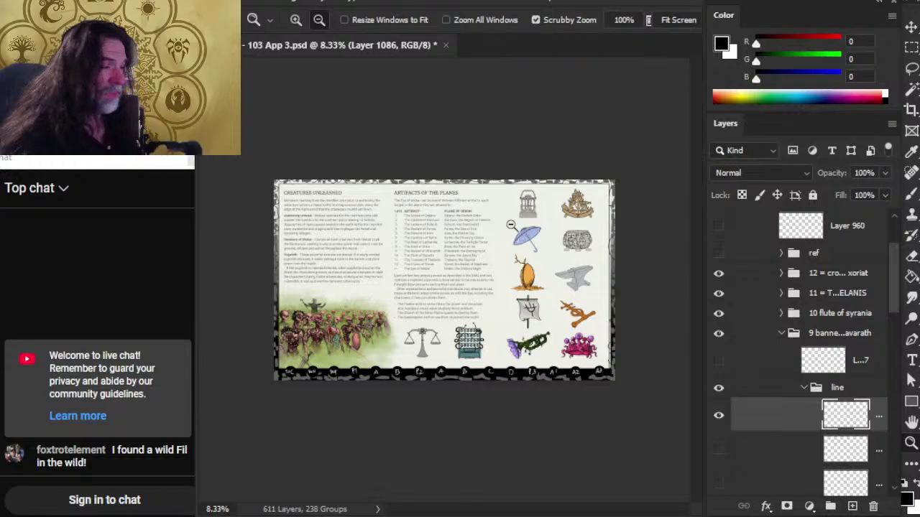
drag(358, 189, 365, 187)
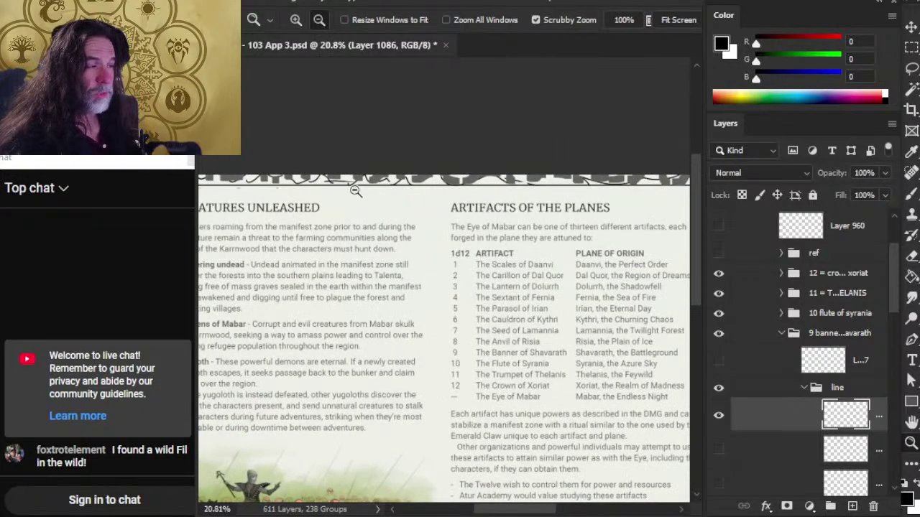
scroll(661, 255, right, 5)
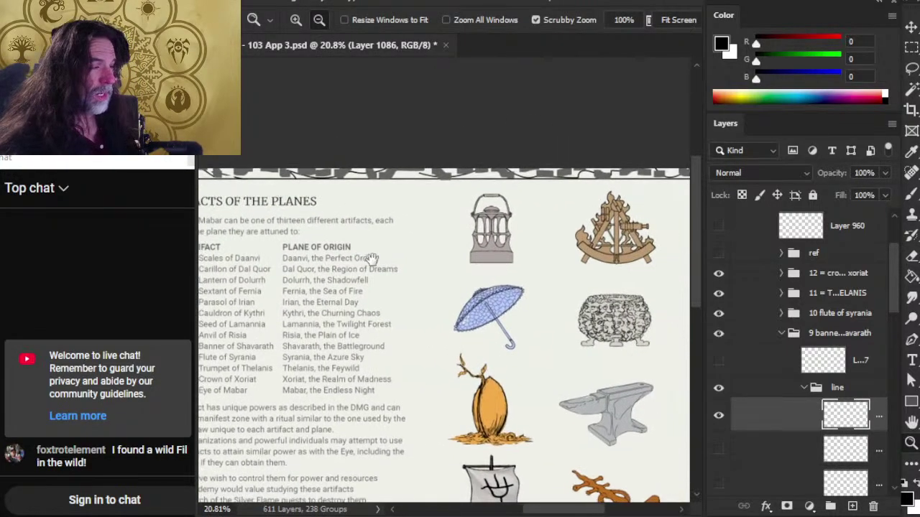
scroll(646, 248, right, 3)
scroll(471, 291, down, 8)
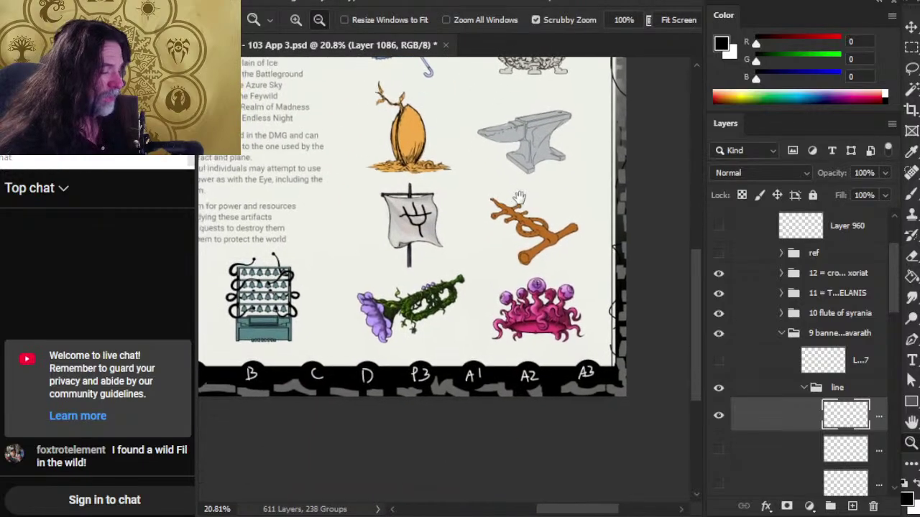
scroll(471, 291, left, 12)
scroll(460, 299, up, 2)
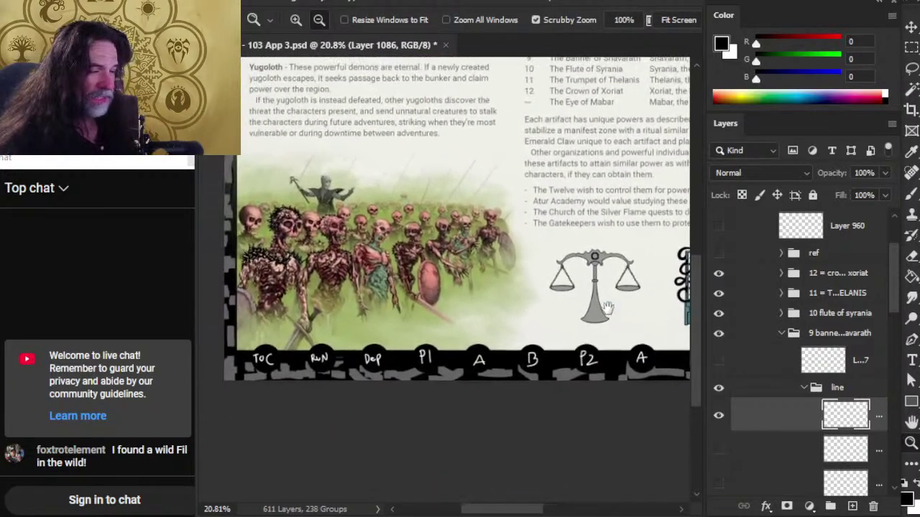
drag(452, 304, 407, 349)
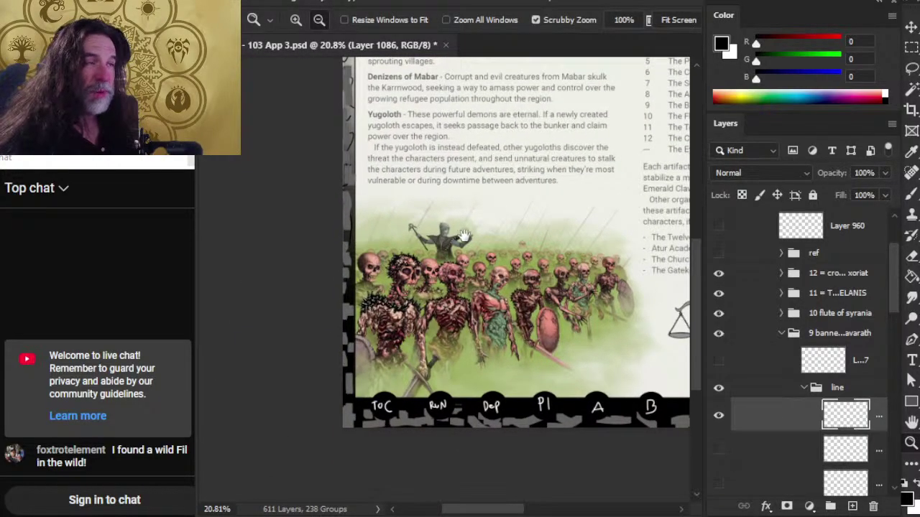
scroll(464, 235, up, 3)
scroll(402, 273, right, 10)
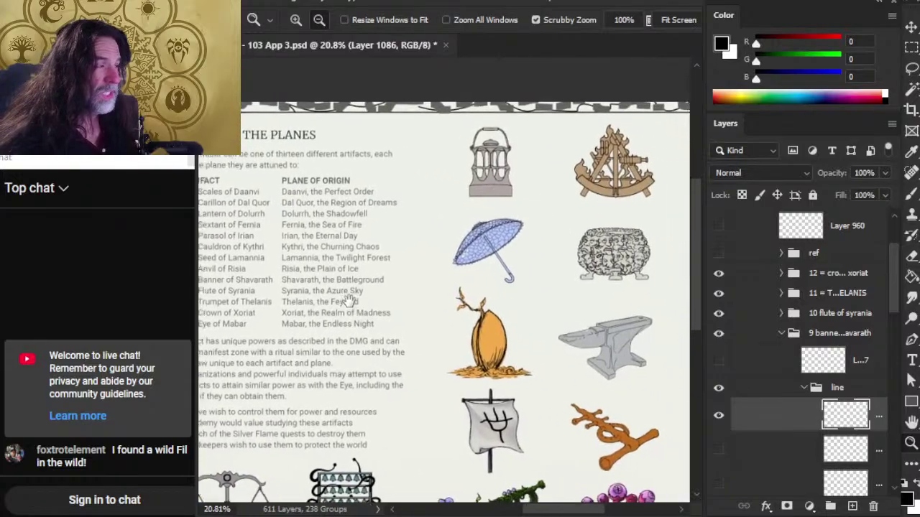
scroll(467, 280, right, 5)
scroll(444, 230, down, 5)
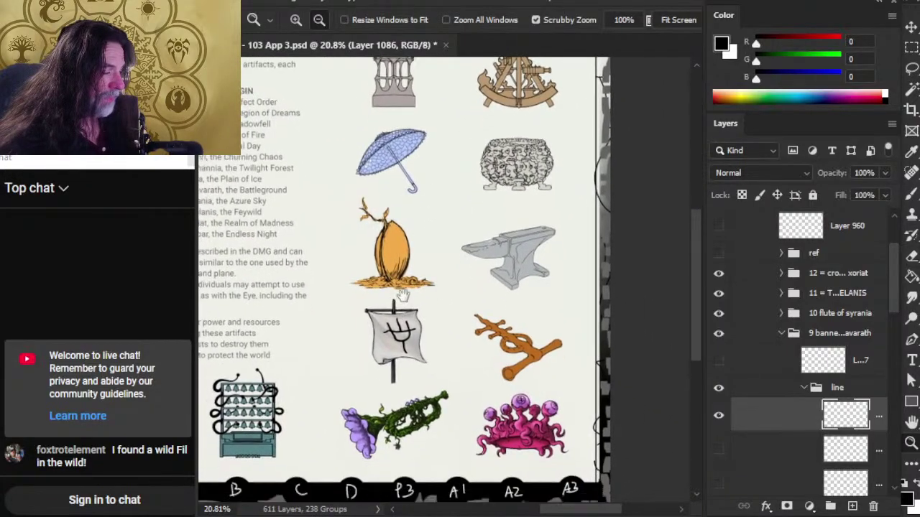
scroll(404, 295, down, 3)
scroll(404, 295, left, 5)
drag(404, 295, 432, 253)
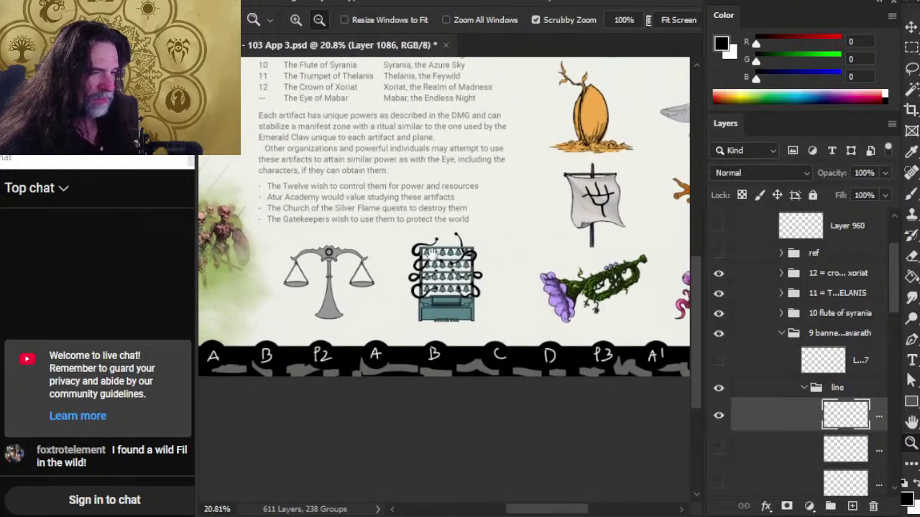
scroll(467, 323, right, 6)
scroll(467, 323, up, 5)
drag(511, 419, 431, 422)
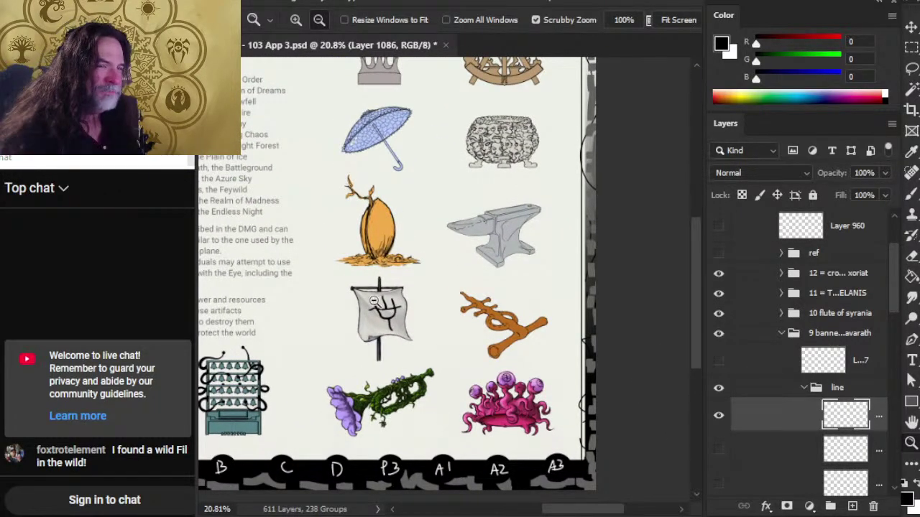
Step: Even out the edges of the symbol's crossbar and right prong, alternating black brush touch-ups with small eraser trims
drag(374, 320, 445, 344)
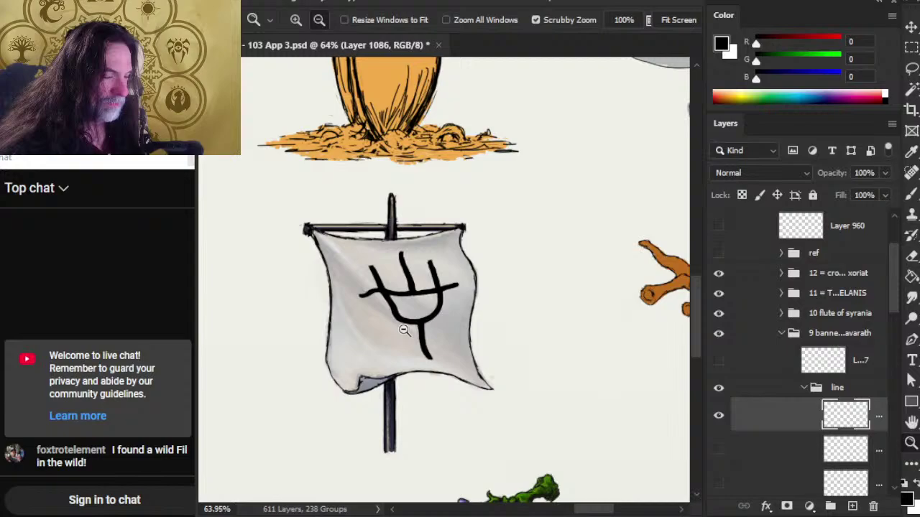
click(371, 303)
key(e)
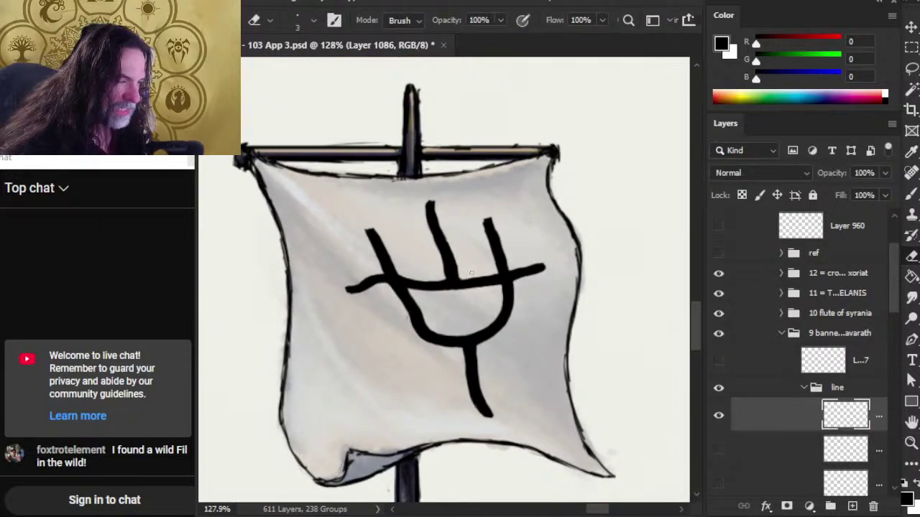
key(b)
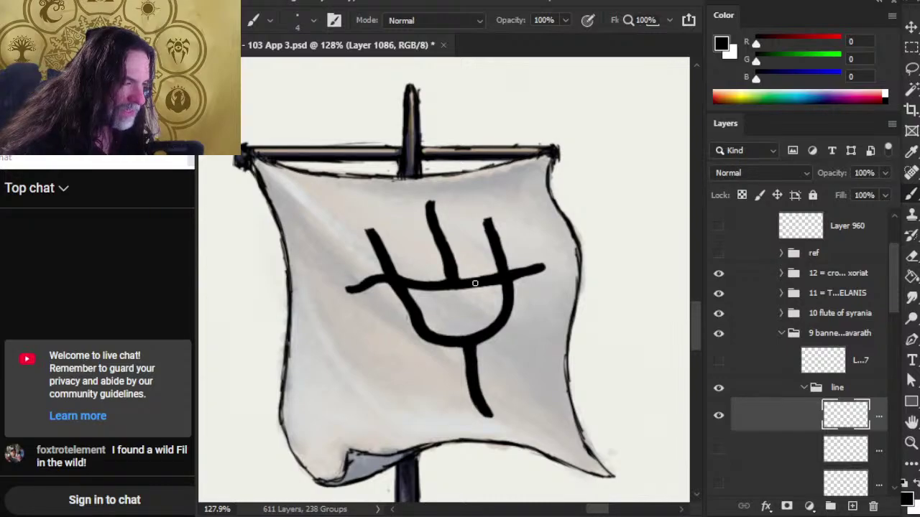
key(e)
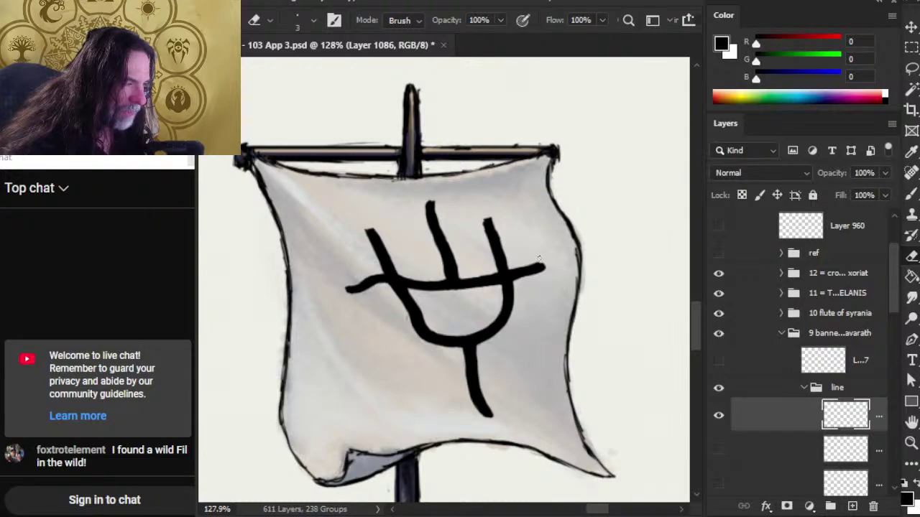
key(b)
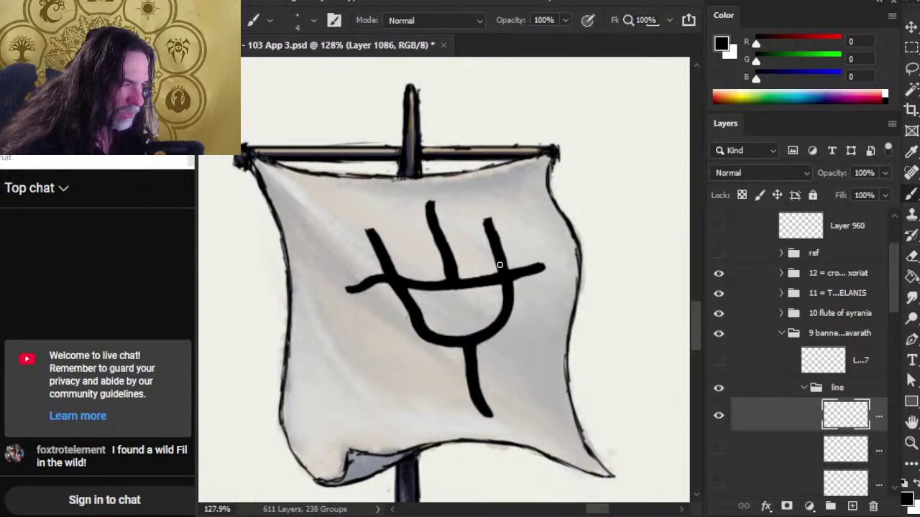
key(e)
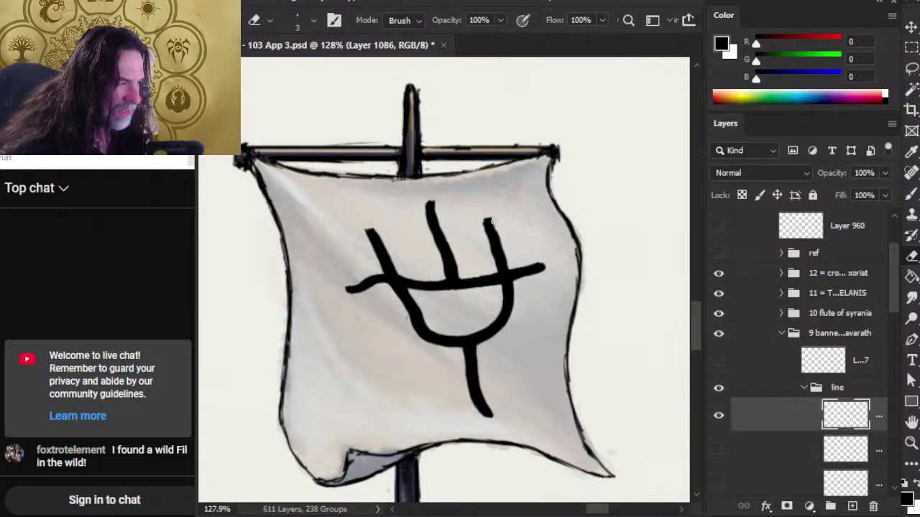
key(b)
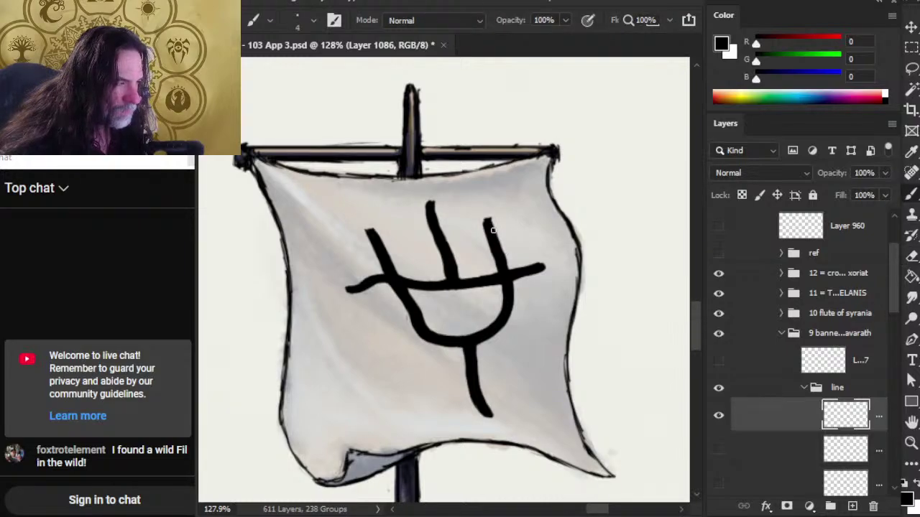
key(e)
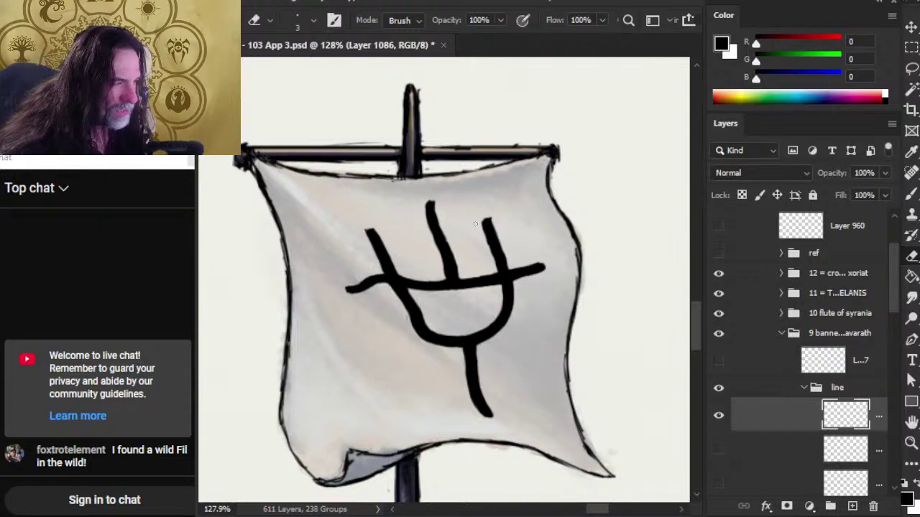
click(470, 314)
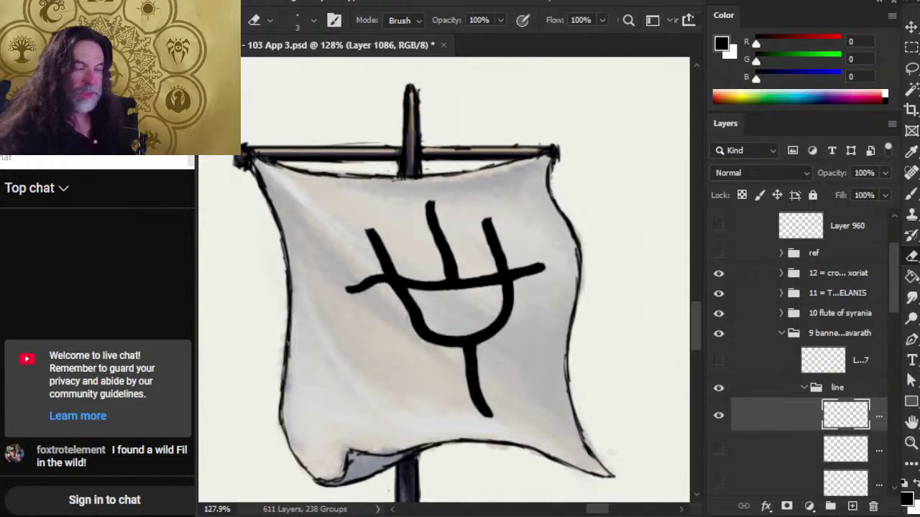
Step: Lower the opacity of the banner symbol's layer to 60%
key(z)
drag(503, 266, 450, 292)
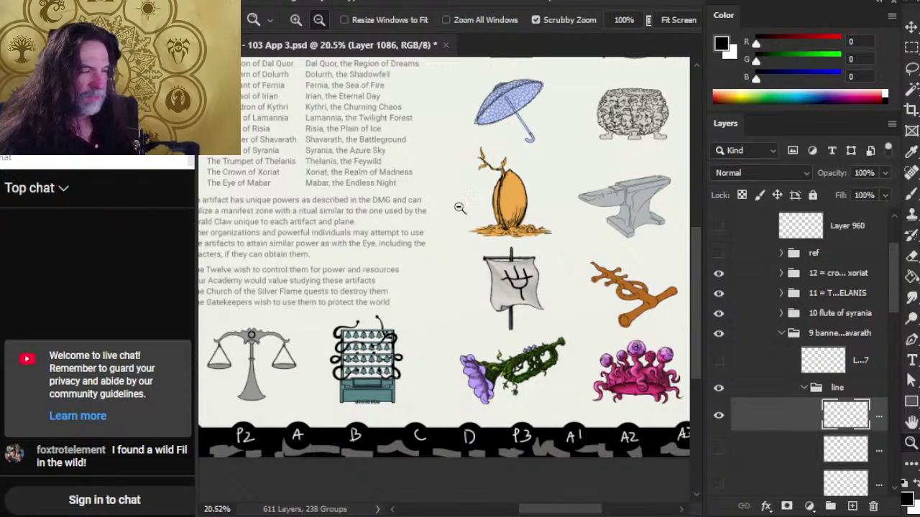
drag(518, 305, 646, 276)
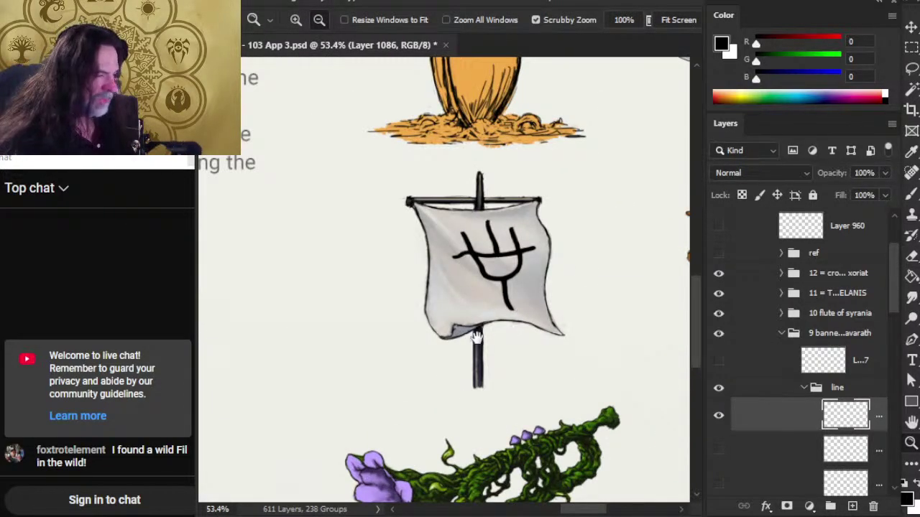
drag(520, 338, 462, 306)
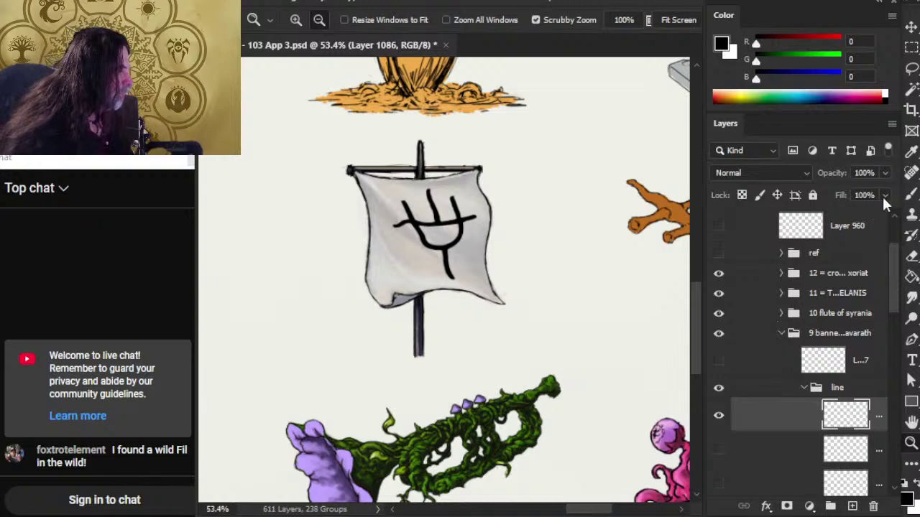
click(884, 174)
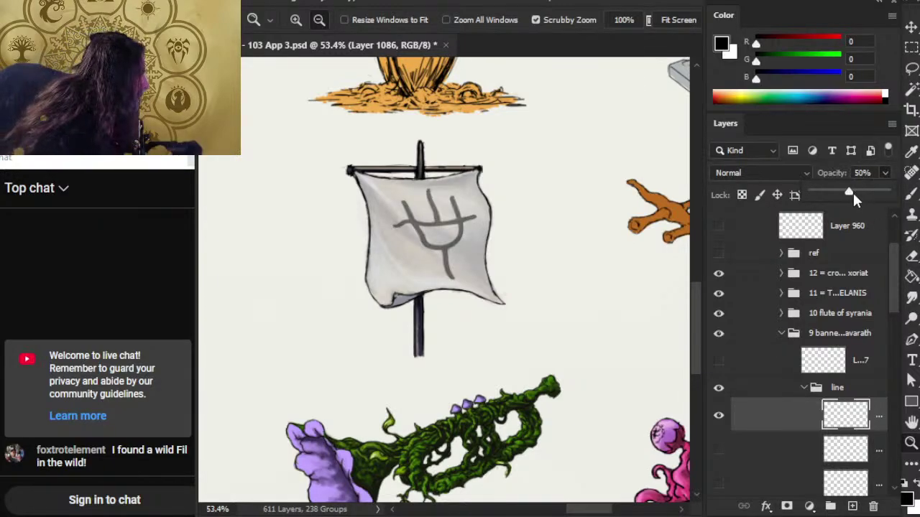
click(854, 194)
click(856, 192)
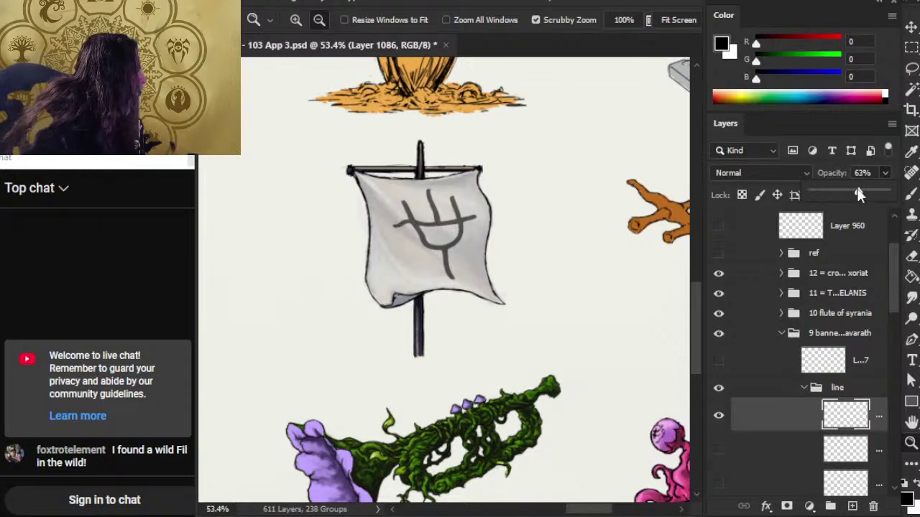
click(855, 193)
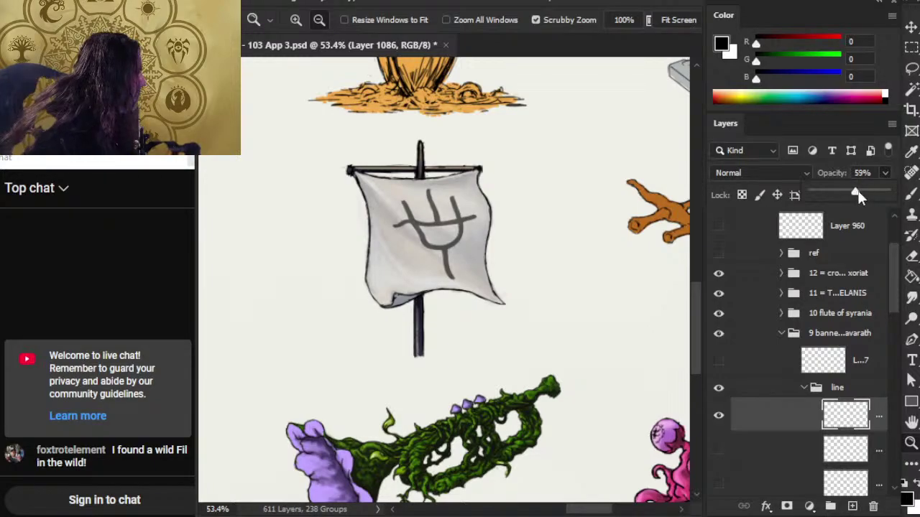
drag(859, 196, 855, 193)
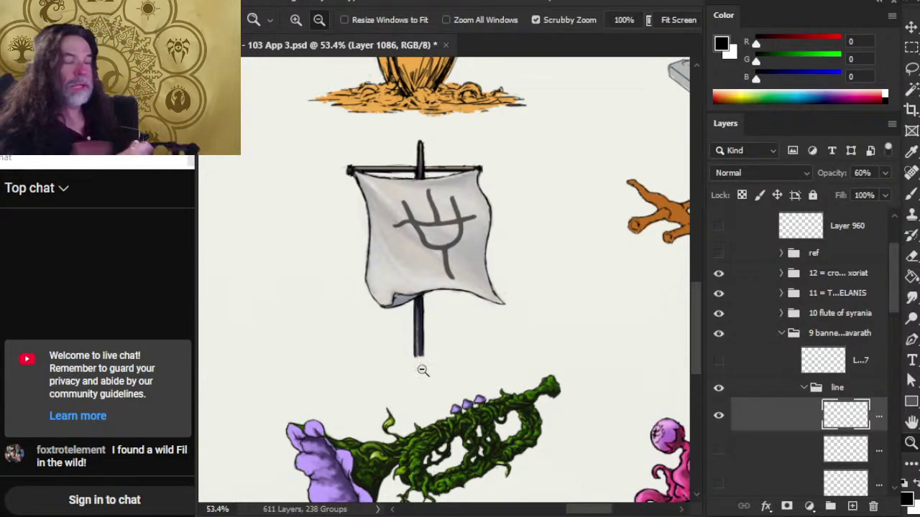
Step: Review the Artifacts of the Planes table and page layout, and examine the banner's symbol up close
mouse_move(353, 345)
mouse_down()
mouse_move(484, 304)
mouse_move(511, 327)
mouse_up()
drag(330, 281, 509, 460)
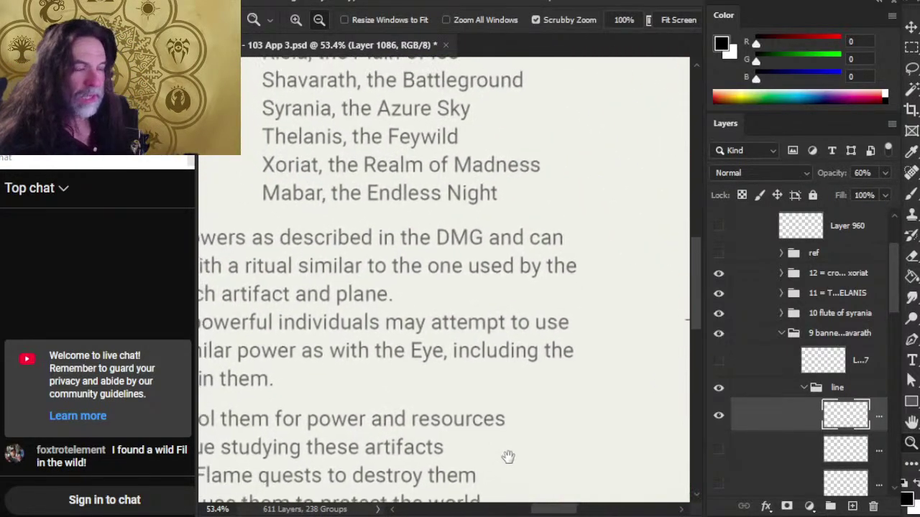
mouse_move(175, 253)
mouse_down()
mouse_move(275, 294)
mouse_move(400, 463)
mouse_up()
drag(304, 236, 380, 335)
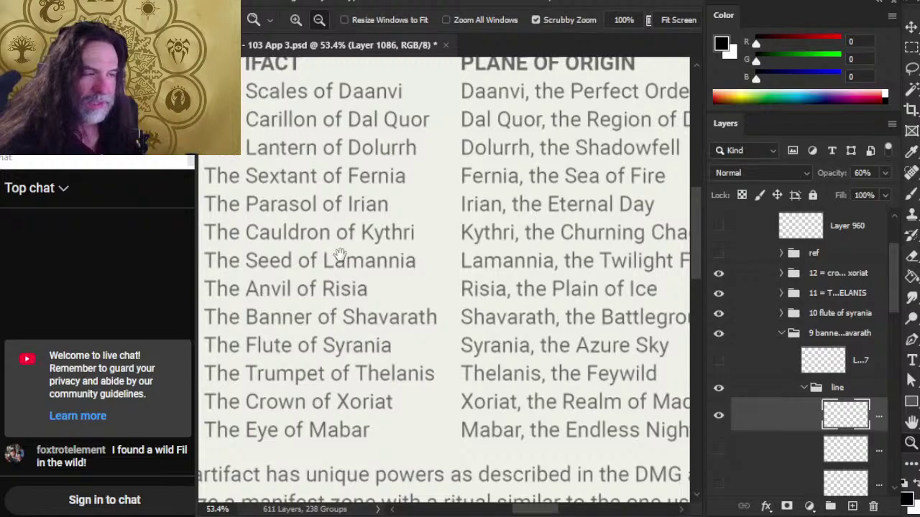
mouse_move(335, 316)
mouse_down()
mouse_move(370, 350)
mouse_move(369, 363)
mouse_up()
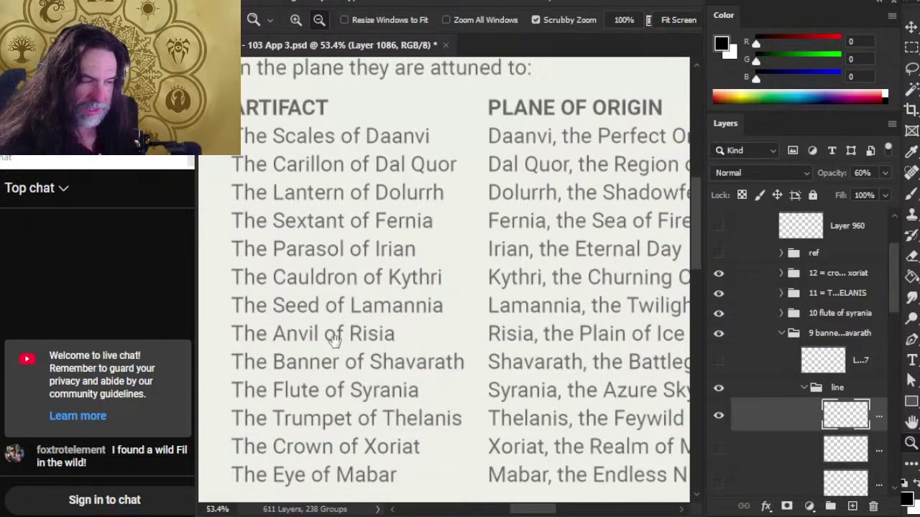
drag(521, 372, 453, 337)
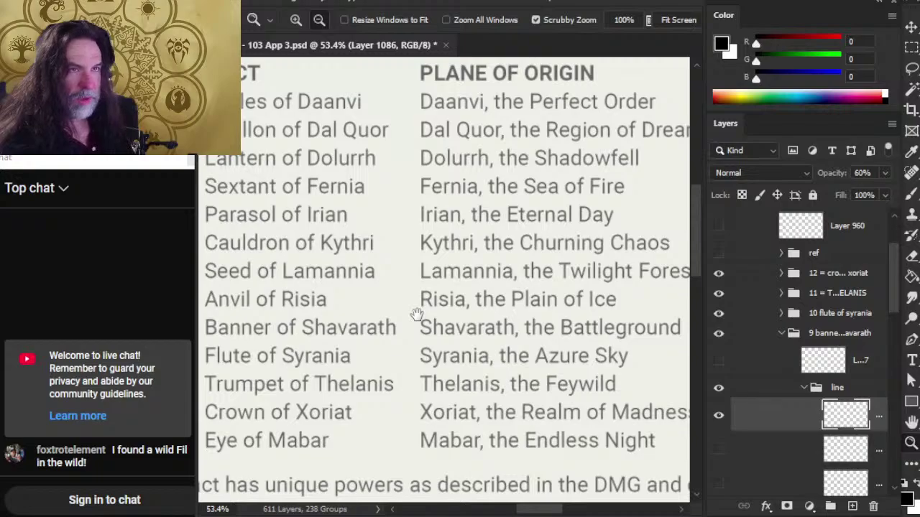
drag(489, 319, 410, 300)
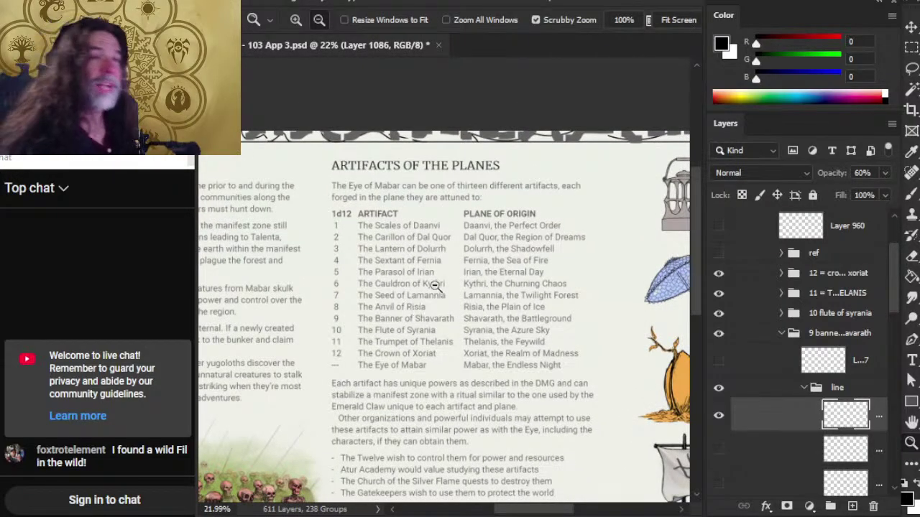
drag(513, 352, 432, 251)
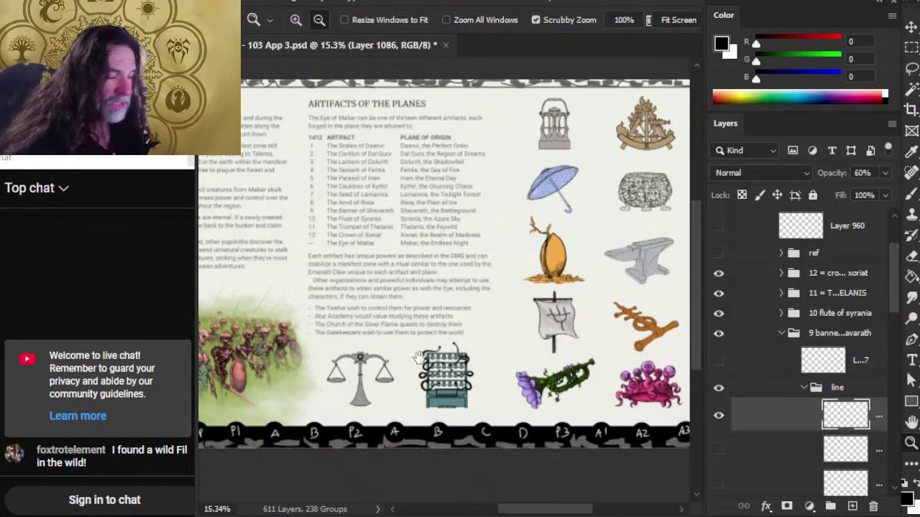
drag(553, 327, 434, 346)
scroll(438, 341, up, 6)
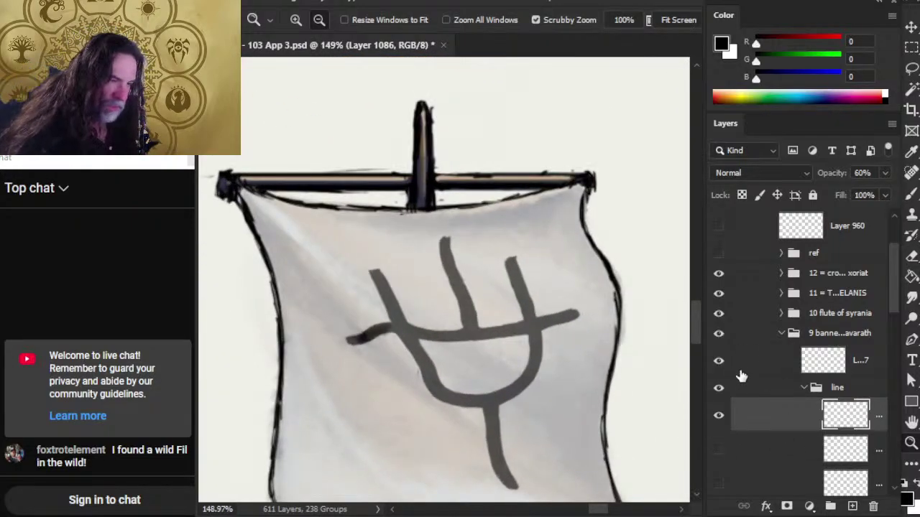
key(r)
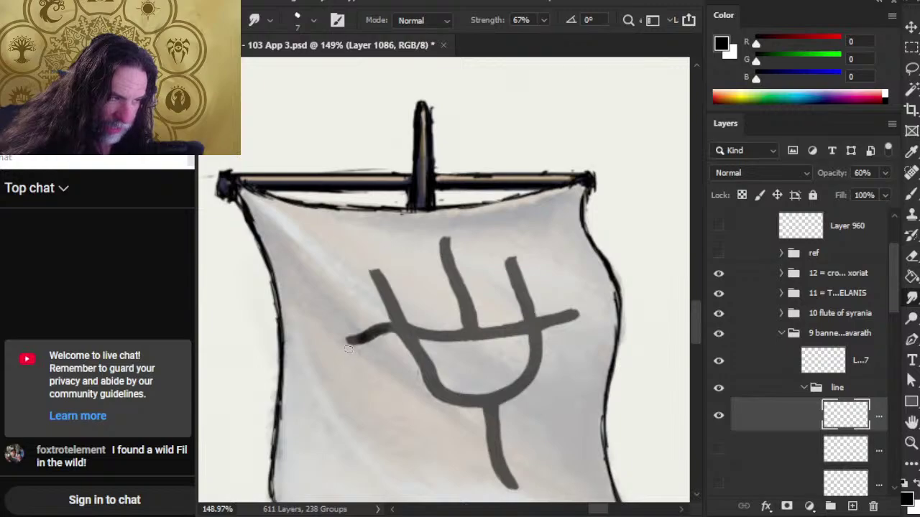
key(ctrl+z)
key(ctrl+z)
key(ctrl+z)
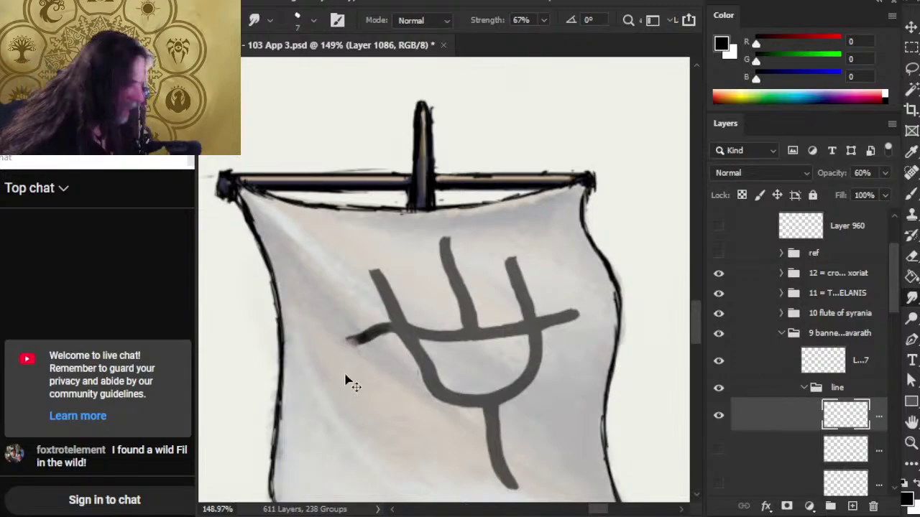
key(ctrl+shift+z)
Step: On the layer above the line group, shade the crossbar's left half and the bowl's lower-left curve in black, blending with the Smudge tool
click(760, 363)
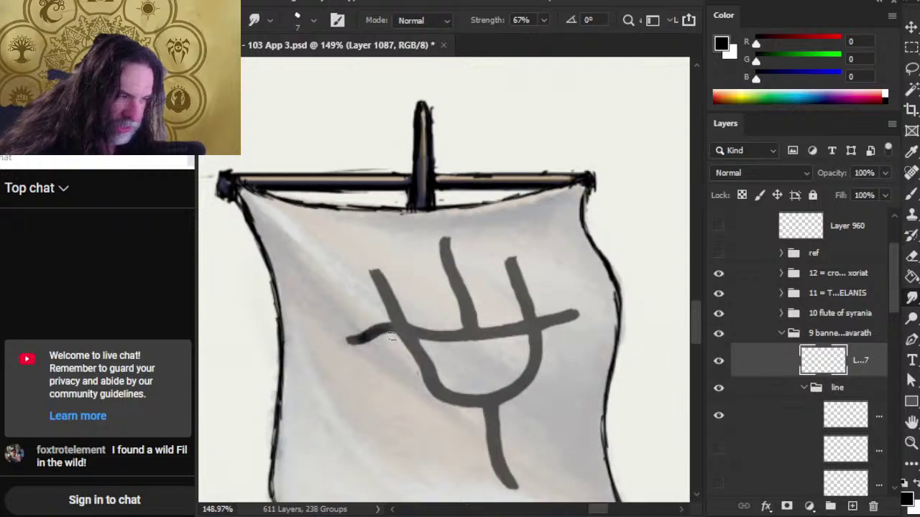
mouse_move(373, 340)
mouse_down()
mouse_move(409, 335)
mouse_move(413, 326)
mouse_move(368, 343)
mouse_move(348, 338)
mouse_move(367, 345)
mouse_move(360, 327)
mouse_move(351, 336)
mouse_move(357, 325)
mouse_move(365, 350)
mouse_move(364, 337)
mouse_move(357, 346)
mouse_move(380, 331)
mouse_move(431, 338)
mouse_move(398, 324)
mouse_move(436, 339)
mouse_up()
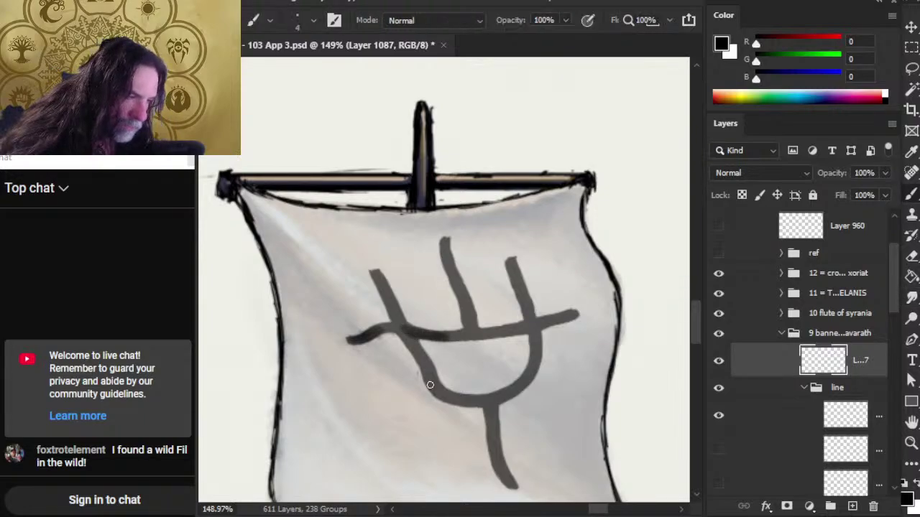
key(b)
mouse_move(437, 391)
mouse_down()
mouse_move(457, 403)
mouse_move(438, 395)
mouse_move(426, 365)
mouse_move(434, 393)
mouse_move(422, 359)
mouse_move(432, 395)
mouse_move(430, 378)
mouse_move(440, 400)
mouse_move(491, 404)
mouse_move(468, 409)
mouse_up()
key(r)
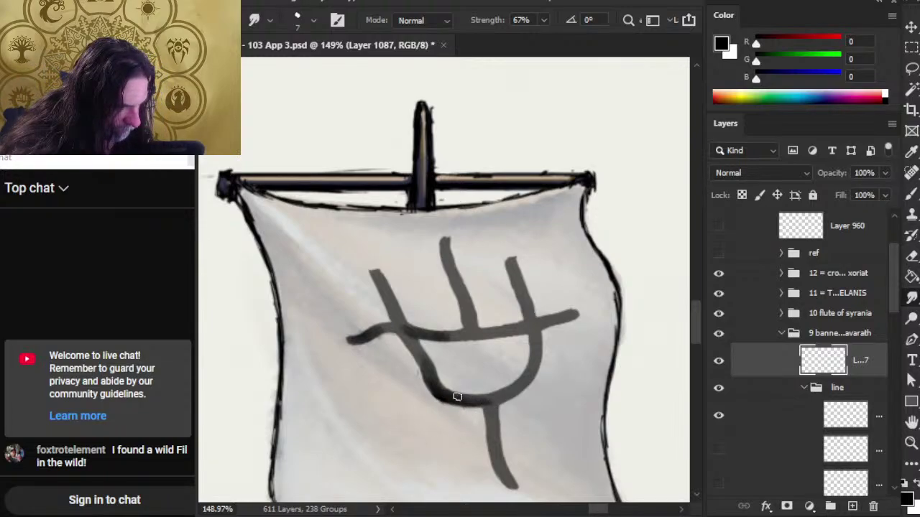
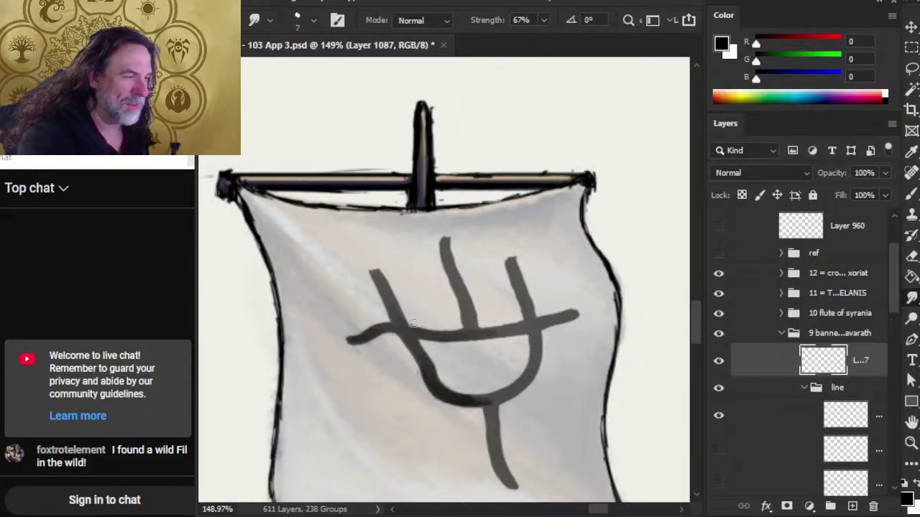
Step: Darken the tip of the symbol's middle prong with the black brush and smudge the shading down the prong
key(b)
click(445, 243)
key(r)
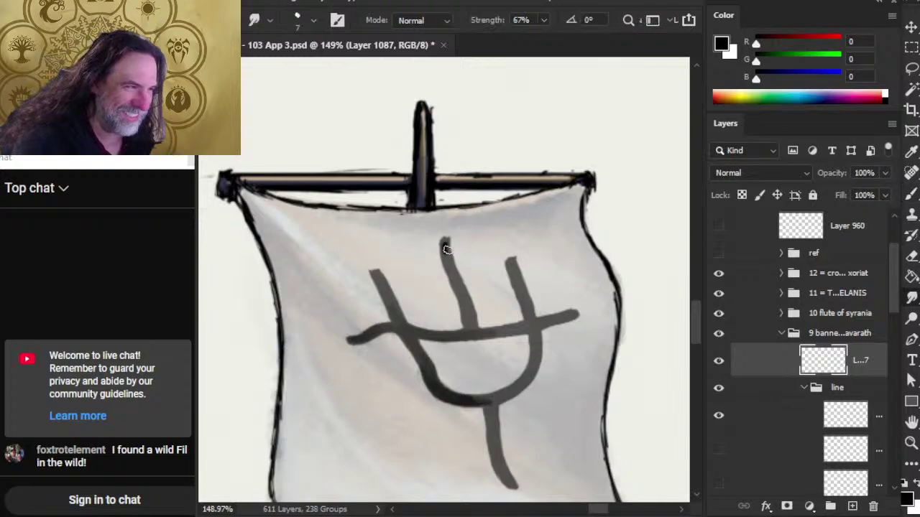
drag(445, 243, 450, 259)
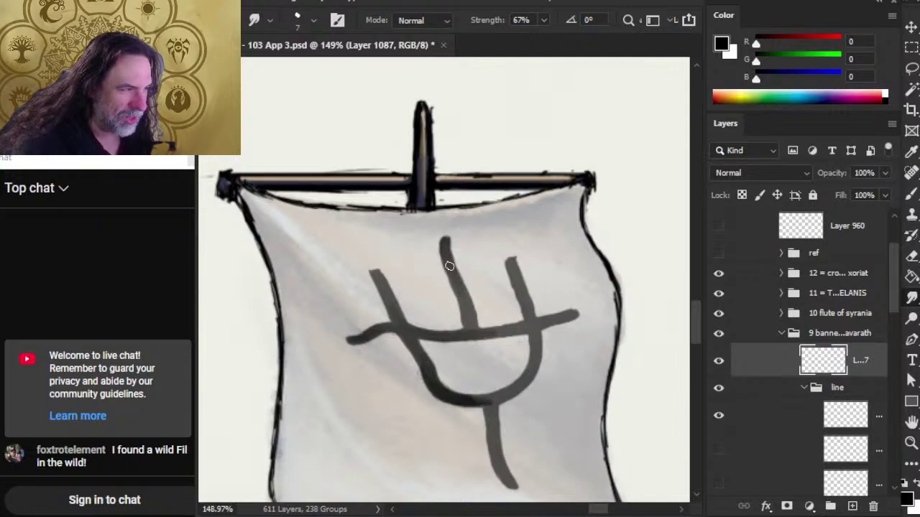
mouse_move(462, 266)
mouse_down()
mouse_move(447, 246)
mouse_move(453, 269)
mouse_up()
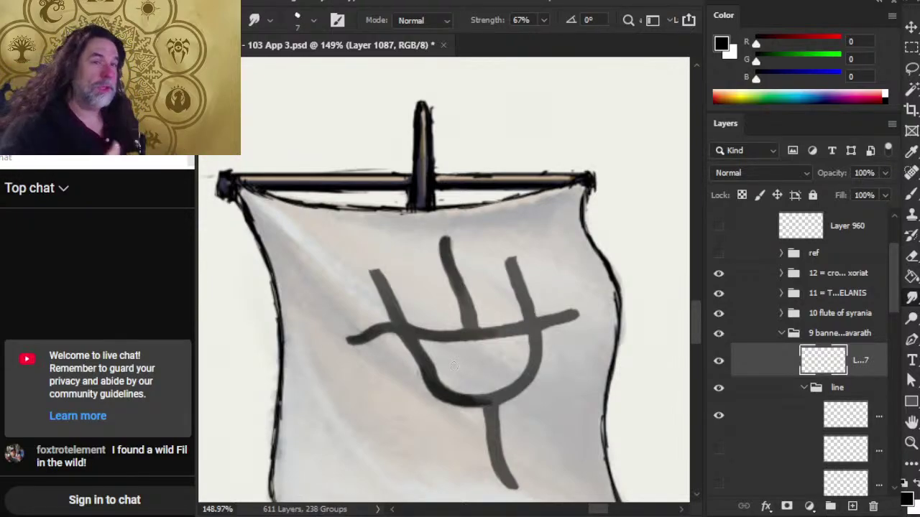
Step: Darken the tip of the symbol's right prong in black and smudge it smoothly into the stroke
key(b)
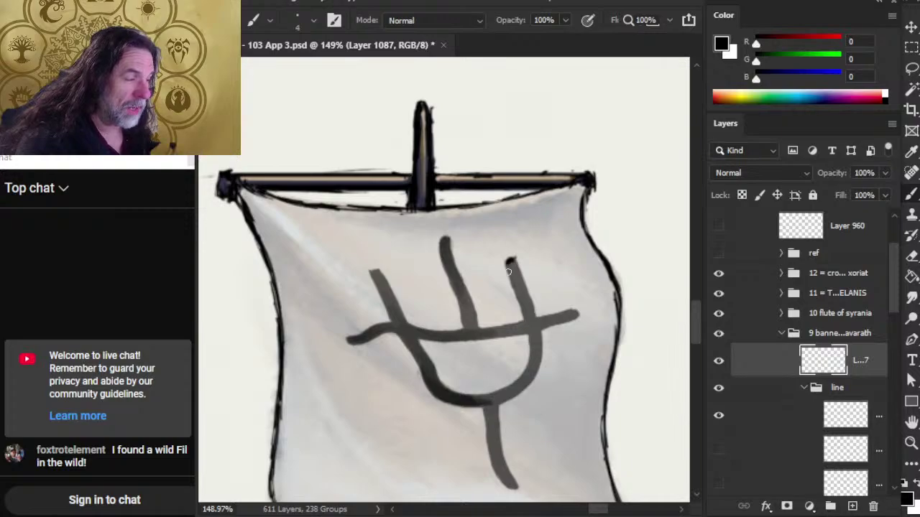
drag(513, 267, 509, 257)
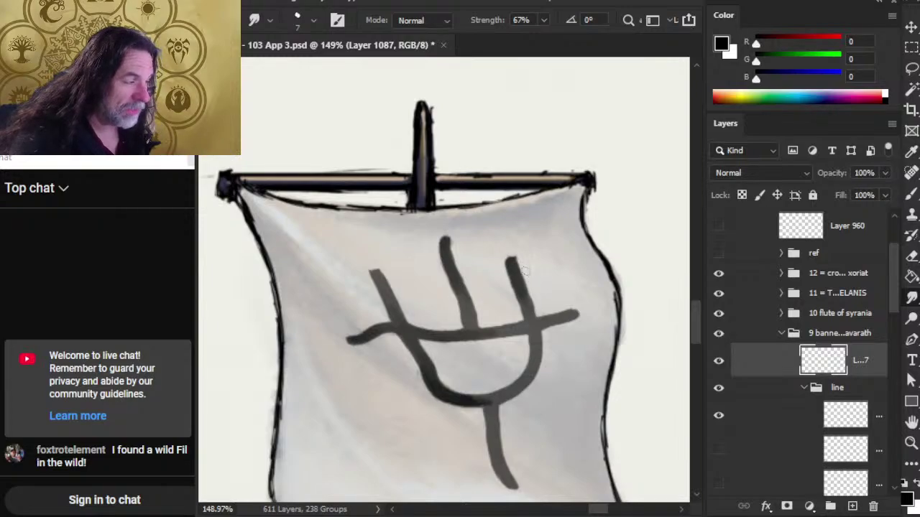
scroll(540, 386, down, 3)
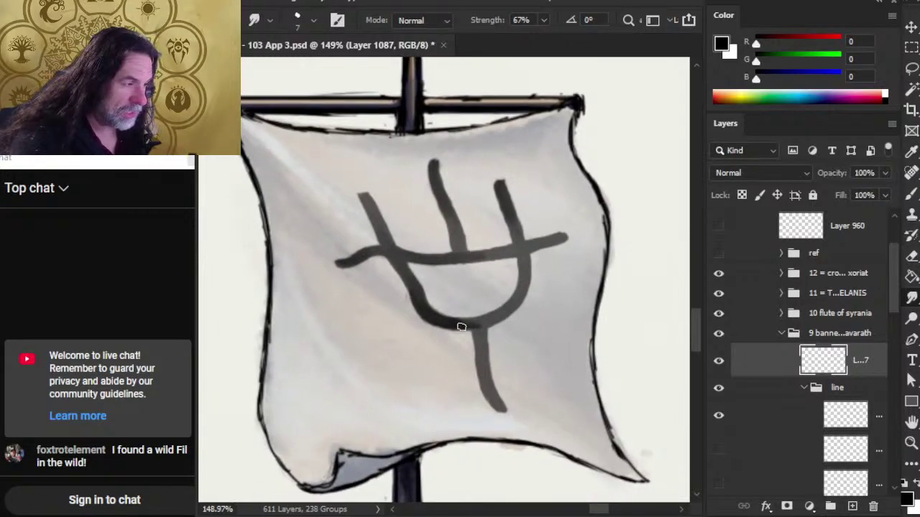
Step: Smudge the black shading along the bowl's lower-left curve and erase the overspill outside the stroke's edges
mouse_move(454, 324)
mouse_down()
mouse_move(460, 326)
mouse_move(494, 320)
mouse_move(442, 319)
mouse_move(482, 314)
mouse_move(439, 308)
mouse_move(467, 327)
mouse_move(424, 281)
mouse_up()
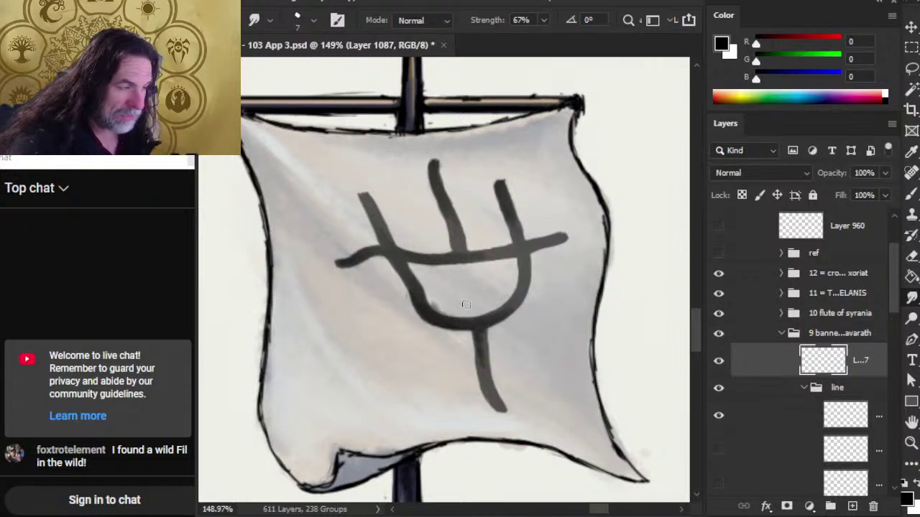
key(e)
key(r)
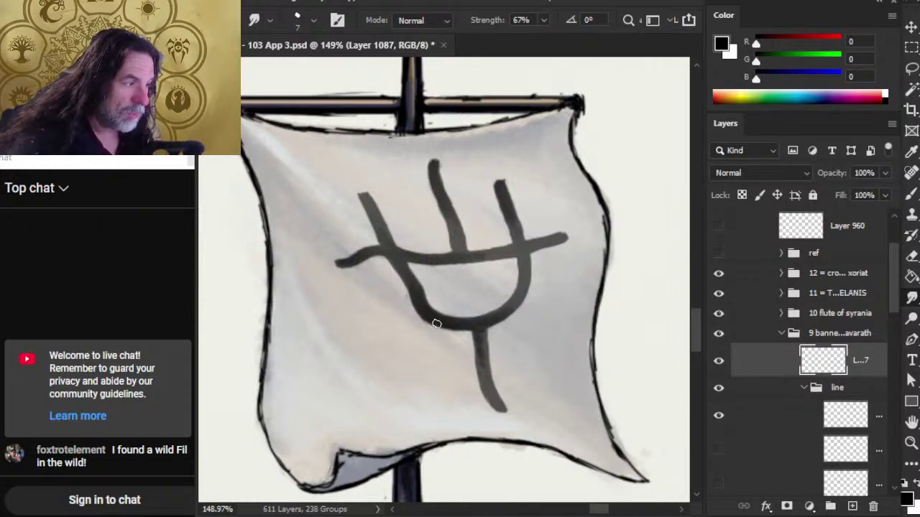
key(e)
key(r)
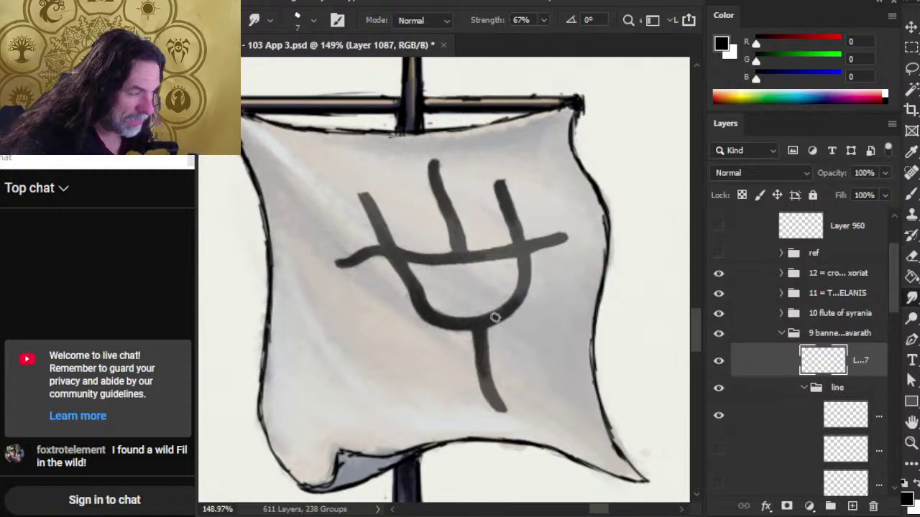
Step: Smudge the shading around the bowl's right-hand curve up toward the right prong and clean its edges with the Eraser
key(e)
key(r)
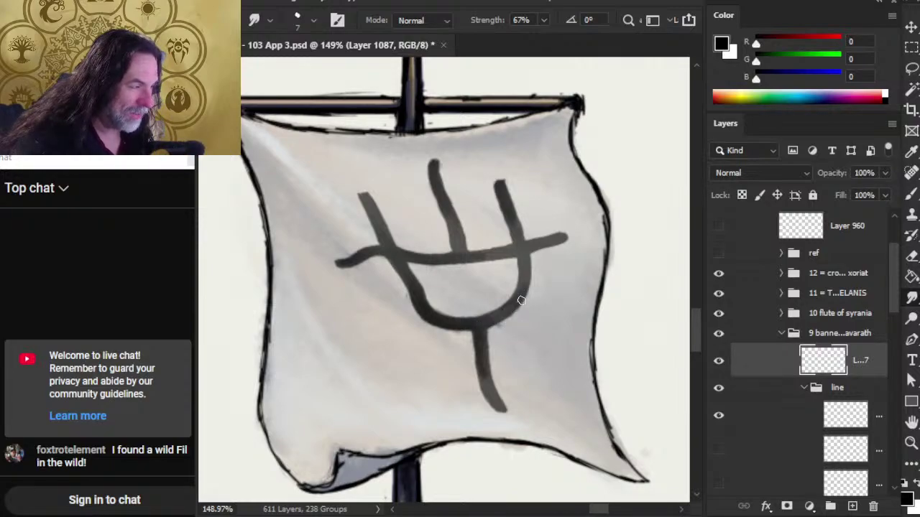
key(e)
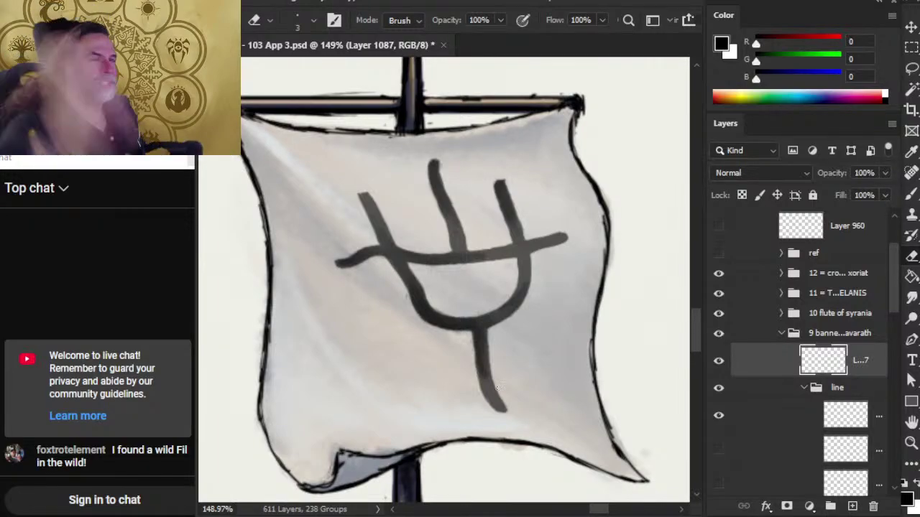
key(r)
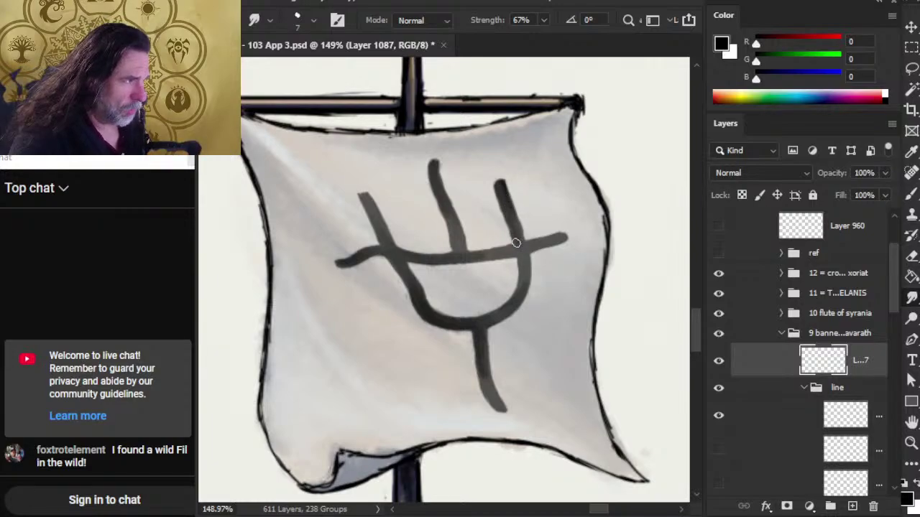
Step: On the top layer inside the line group, refine the middle prong's outline with the black brush and Eraser
key(b)
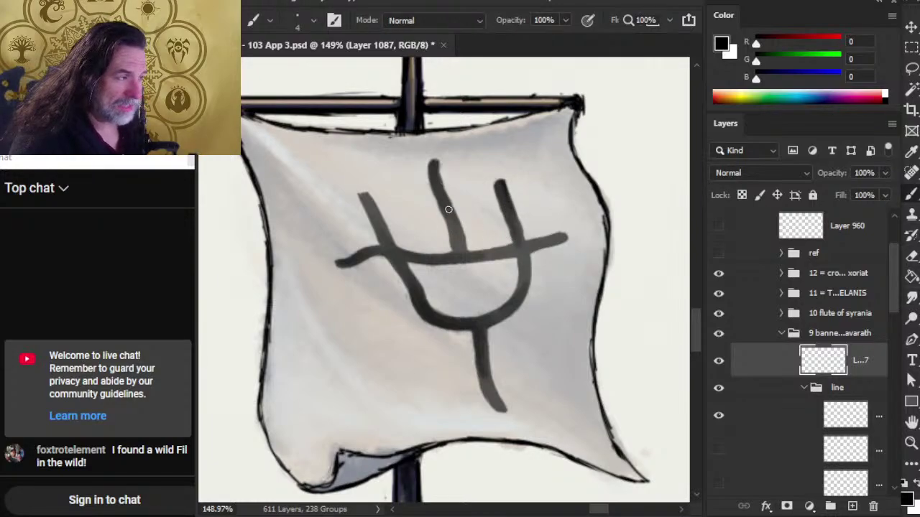
click(778, 429)
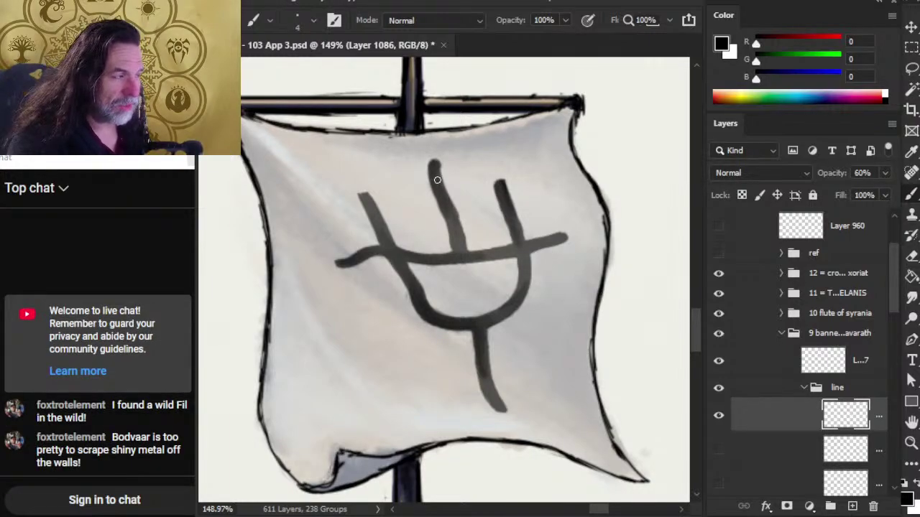
key(r)
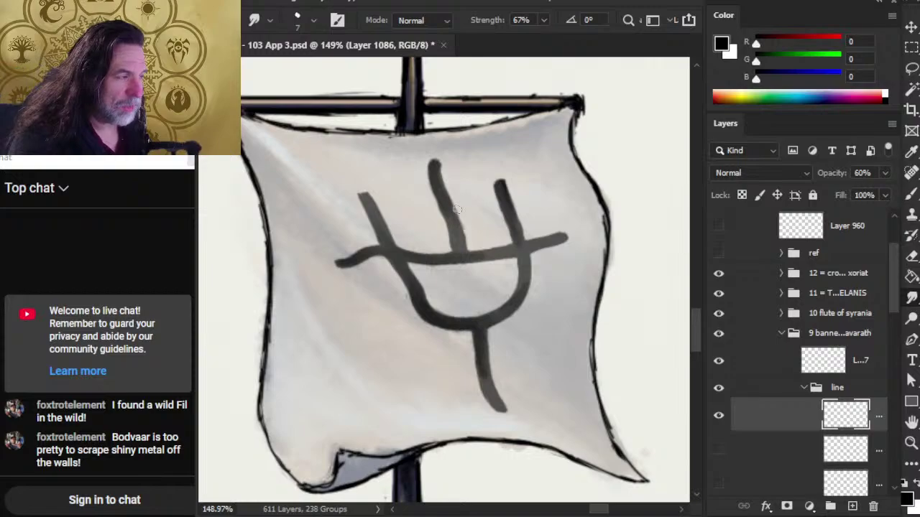
key(b)
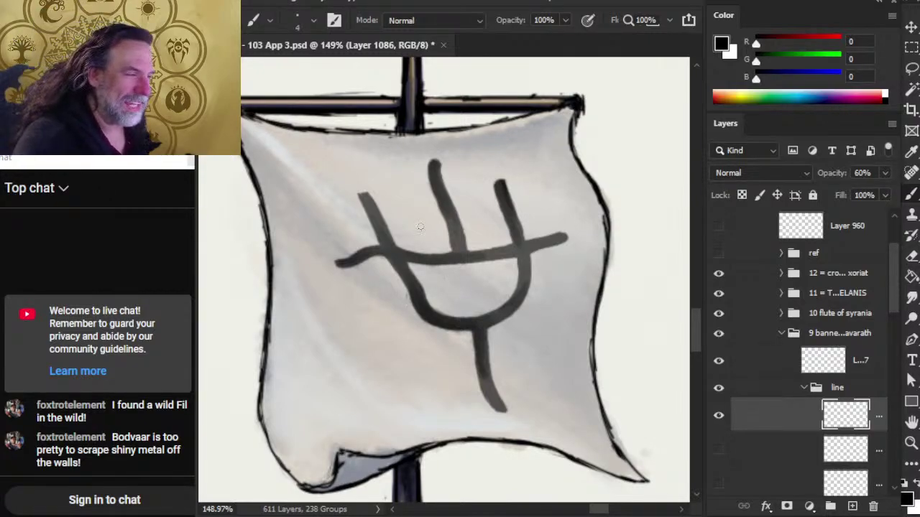
key(e)
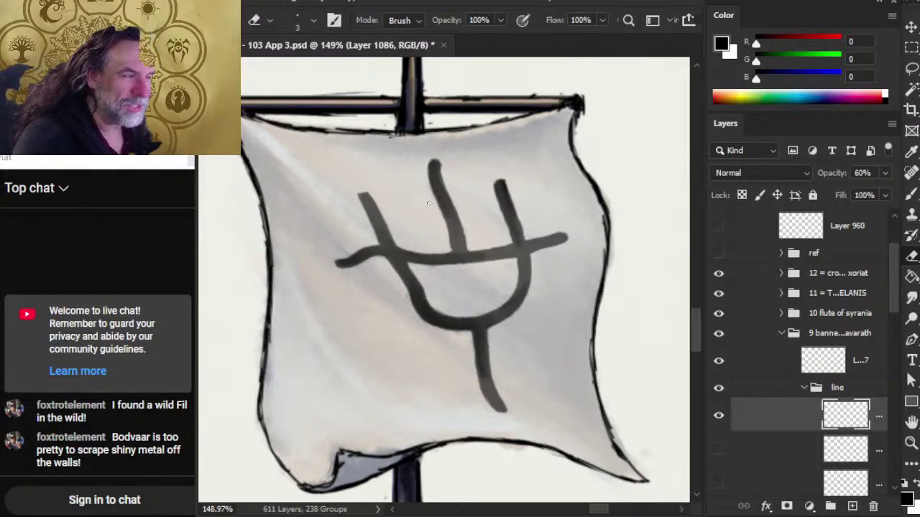
key(b)
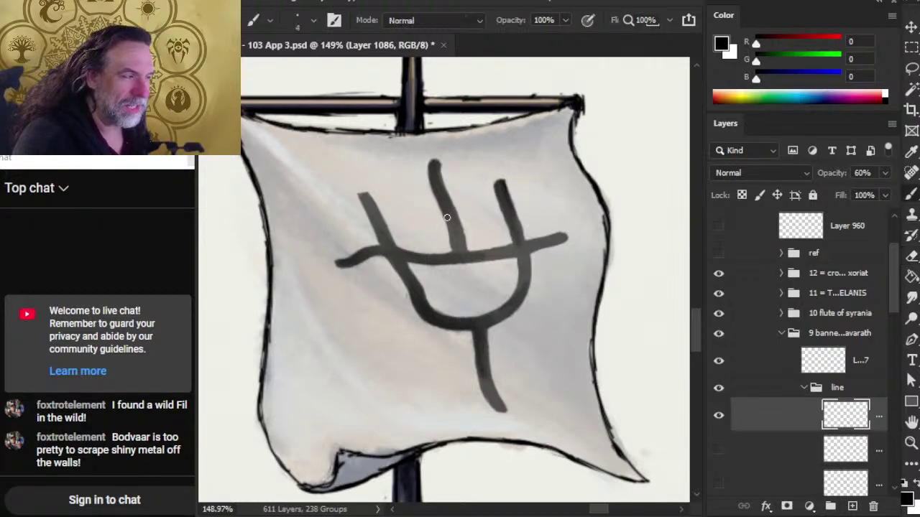
key(e)
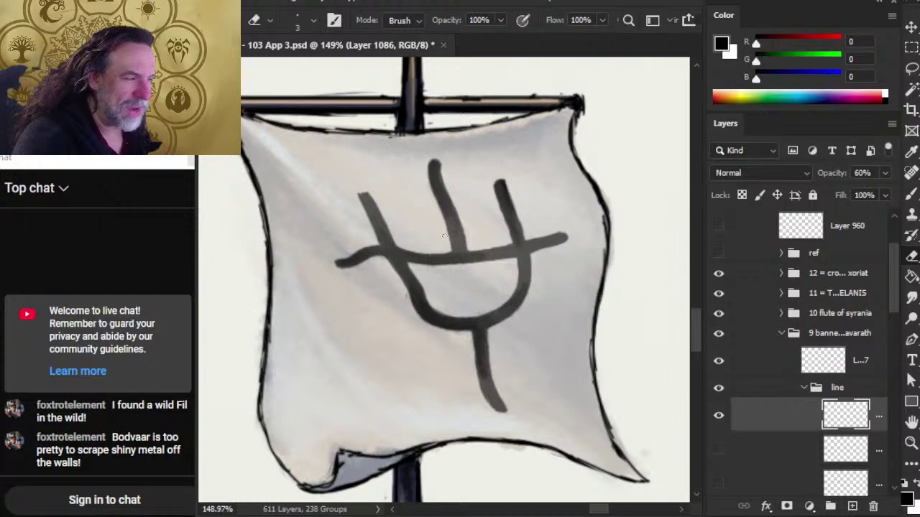
Step: Clean up the joint between the middle prong and the crossbar, alternating black brush strokes with the Eraser
key(b)
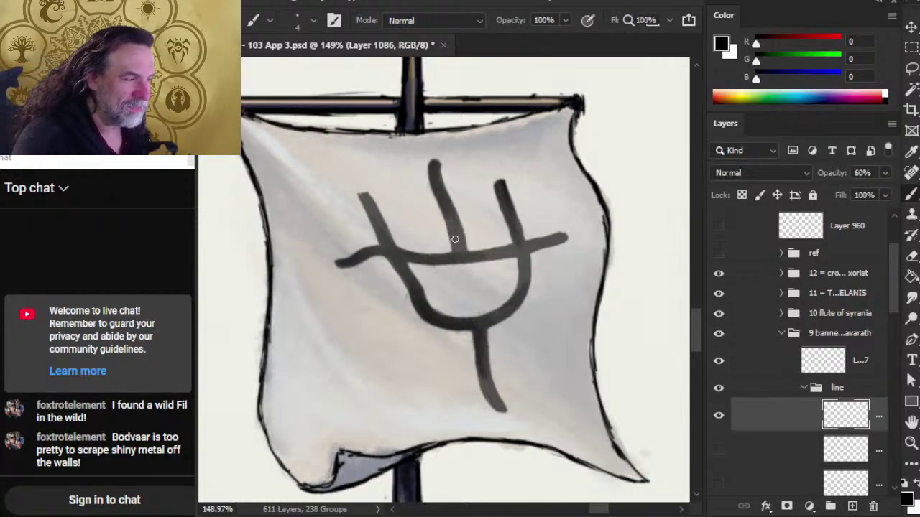
key(e)
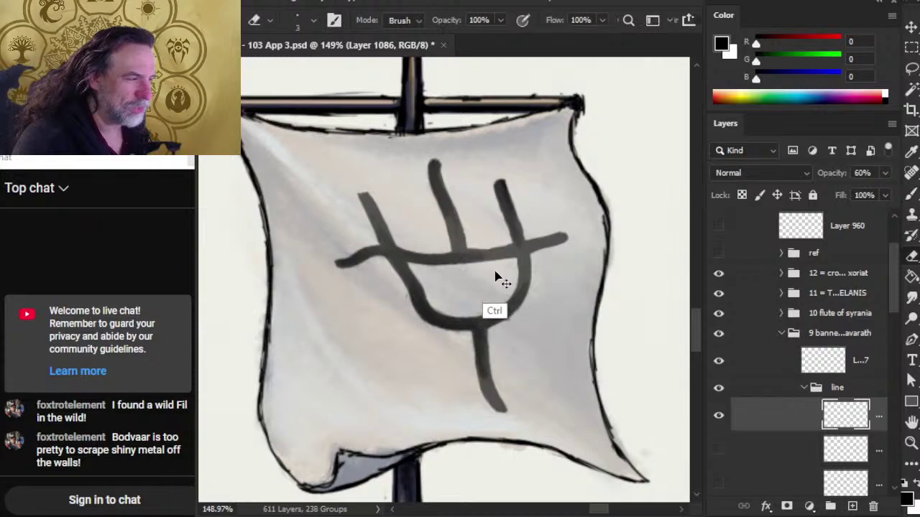
key(b)
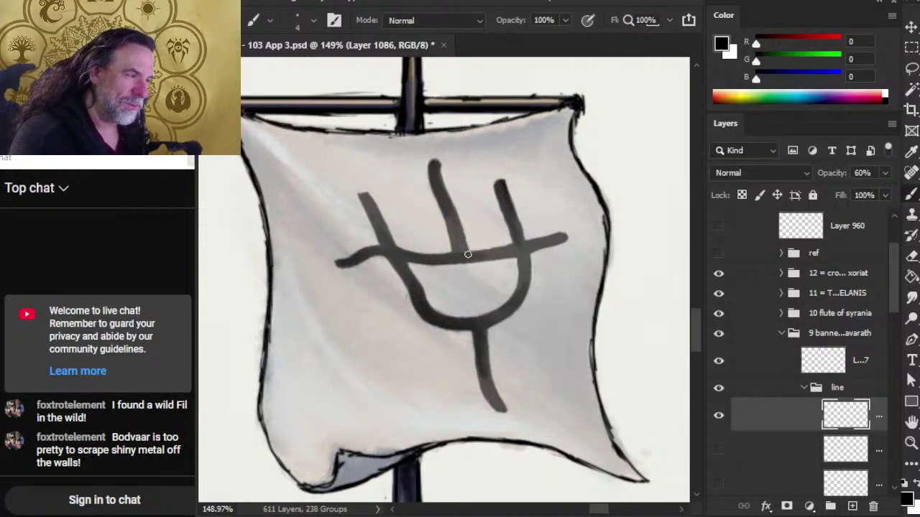
key(e)
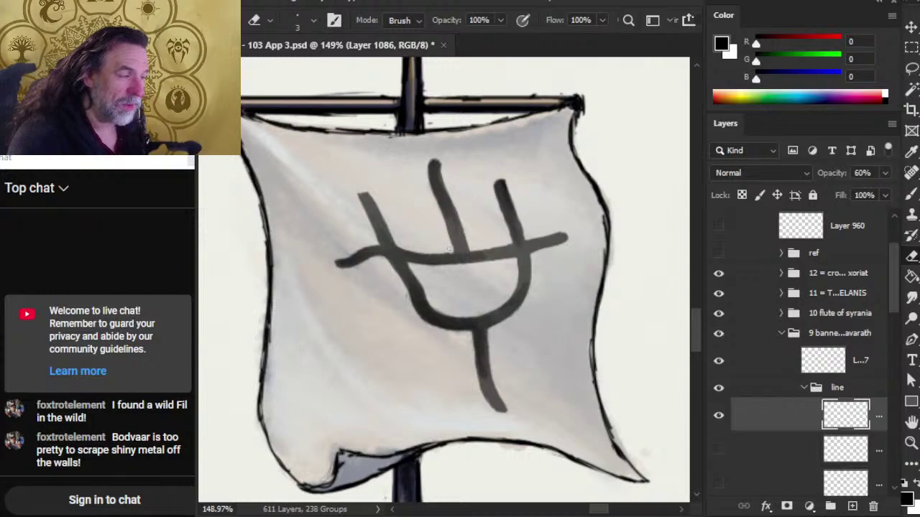
key(b)
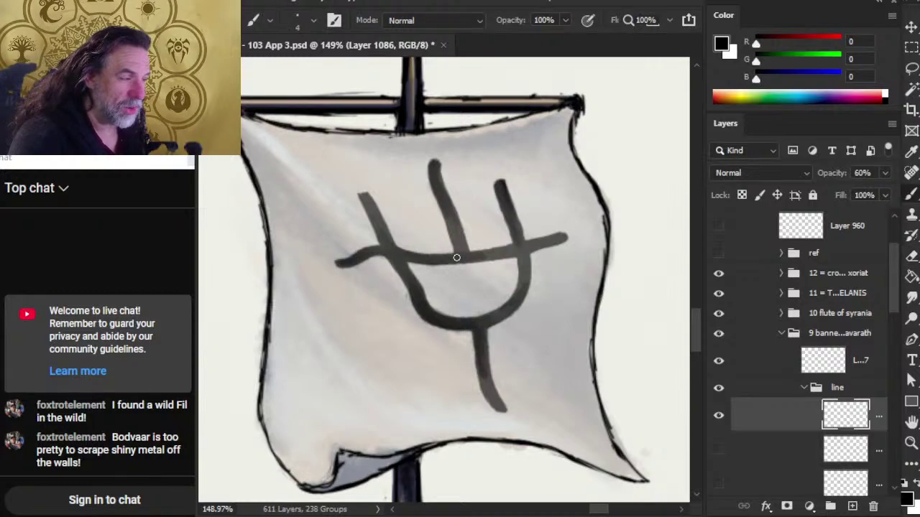
key(e)
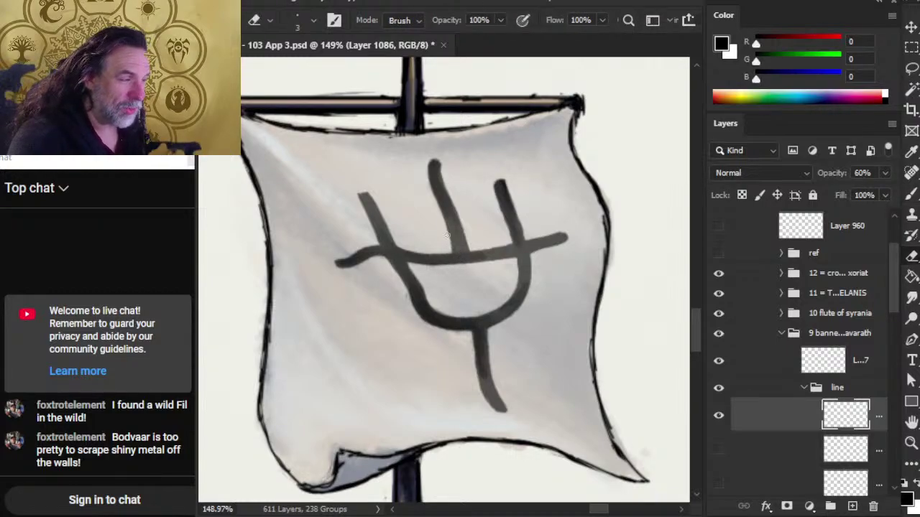
key(b)
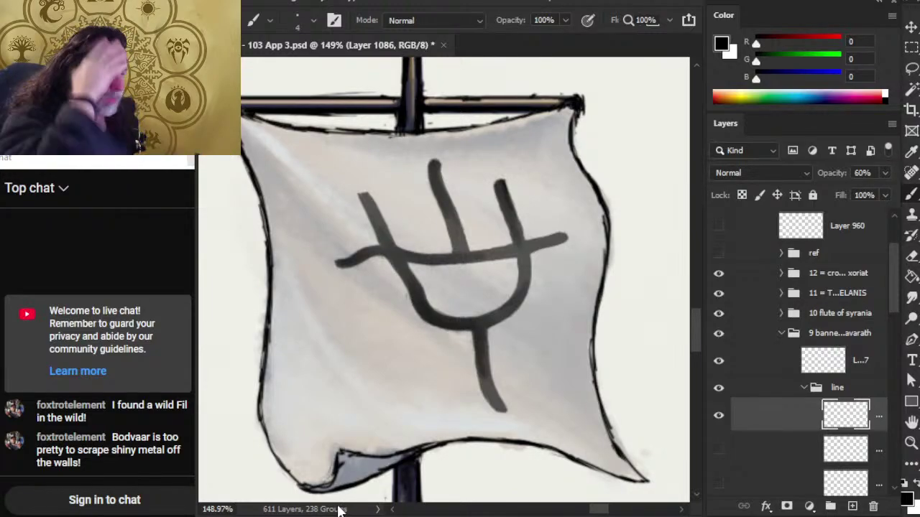
Step: On the layer above the line group, darken the symbol's stem in black, then smudge and erase around its joint with the bowl
click(762, 369)
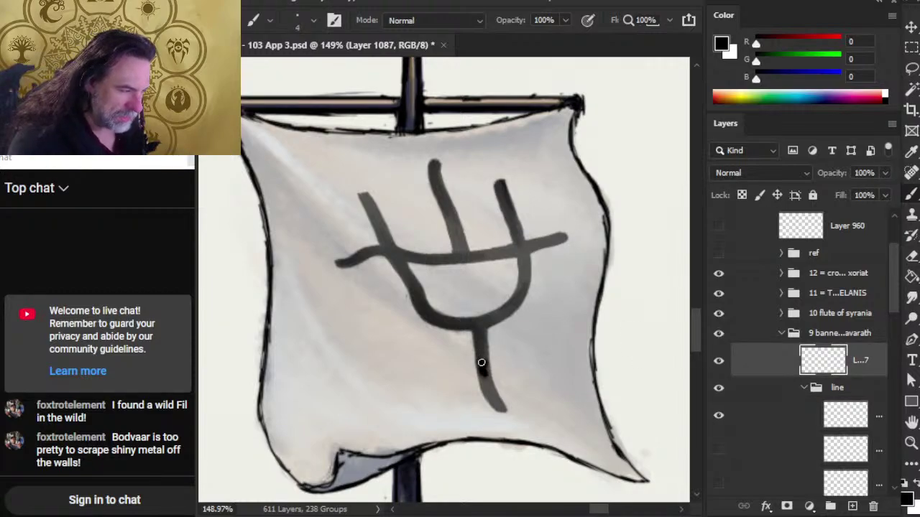
key(r)
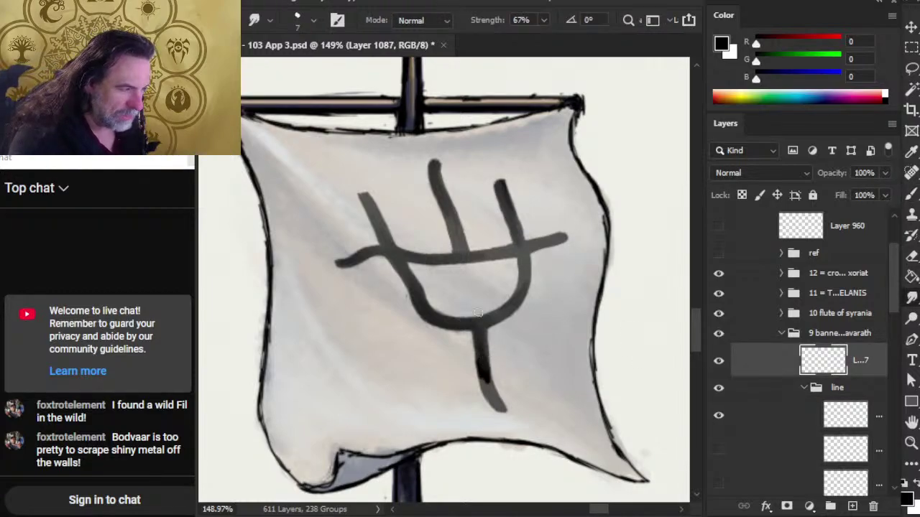
key(e)
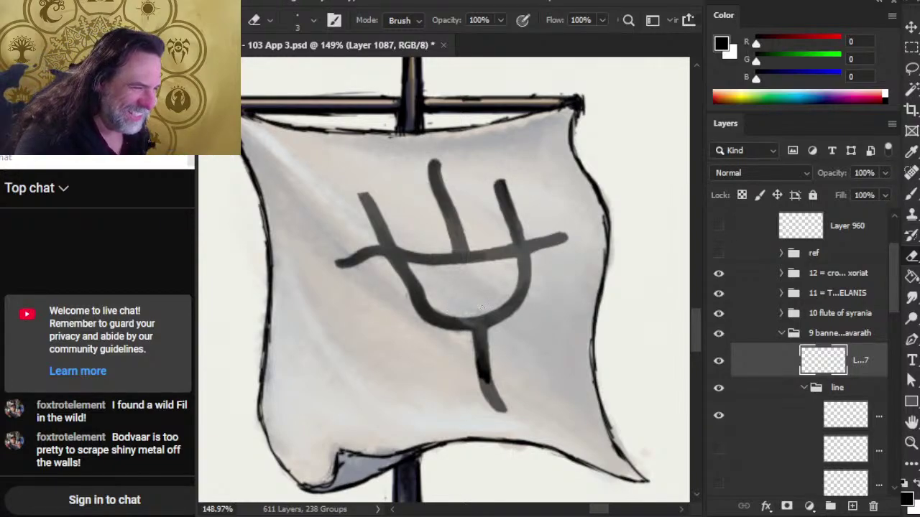
key(r)
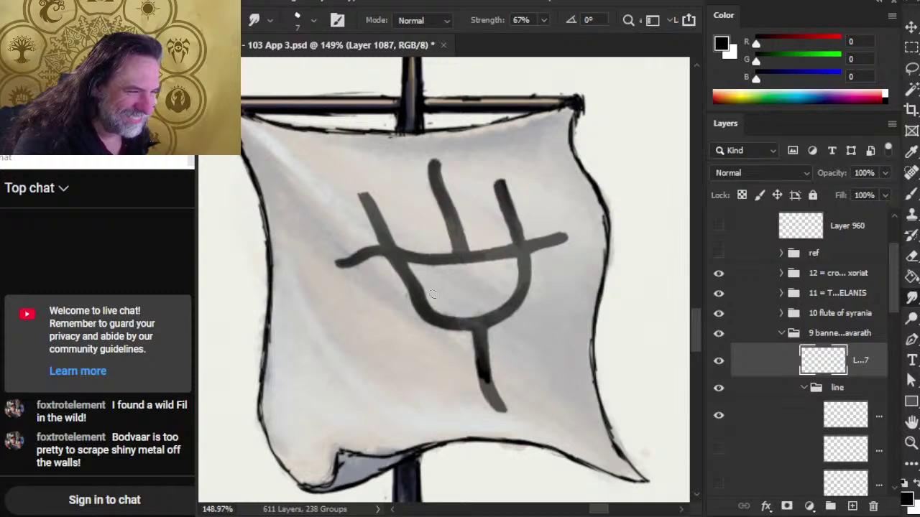
key(e)
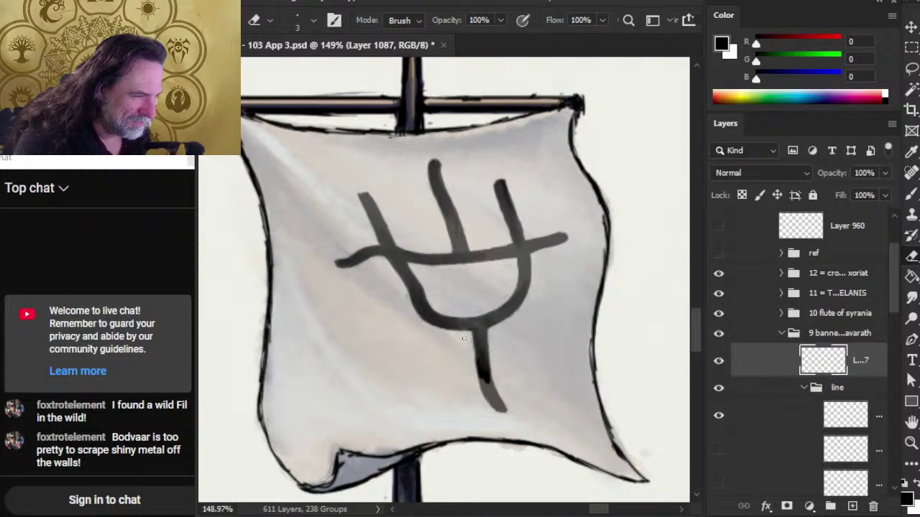
key(r)
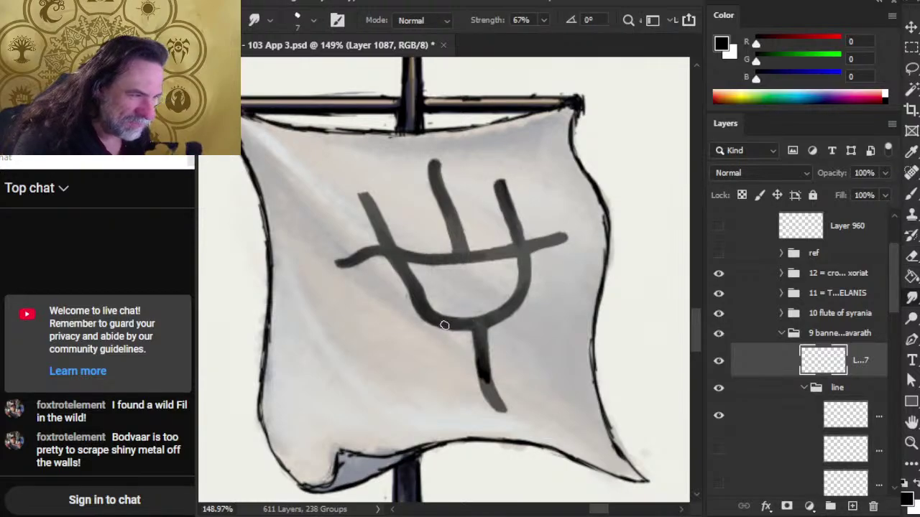
key(e)
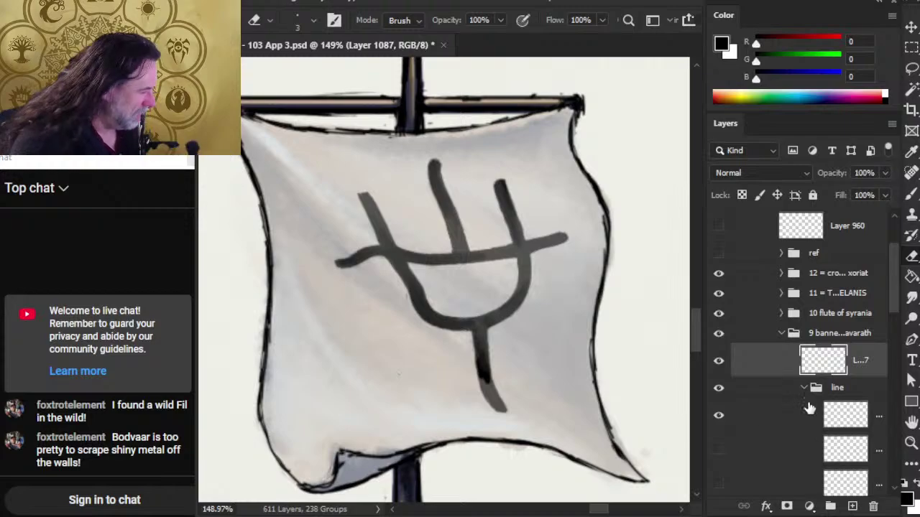
Step: On the layer above the line group, smudge the stem's black shading smoothly to its tip and erase stray edges along the bowl
click(762, 424)
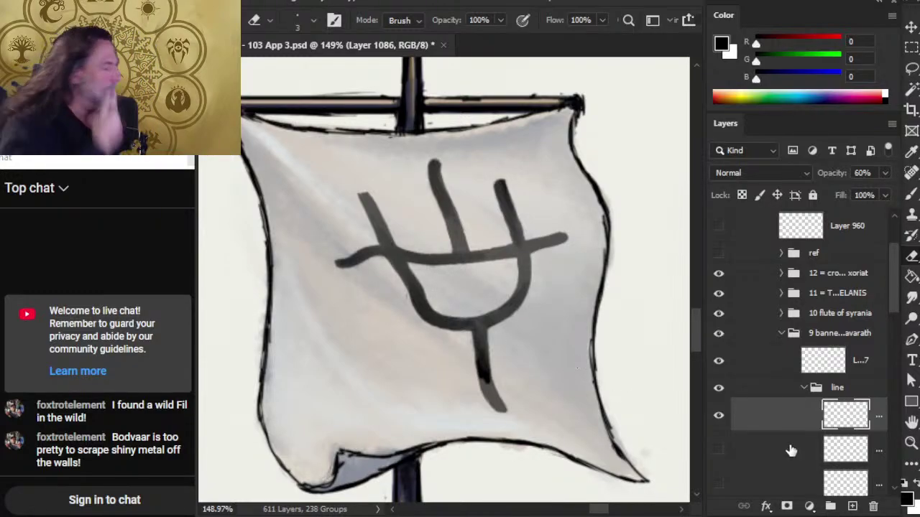
click(768, 365)
key(r)
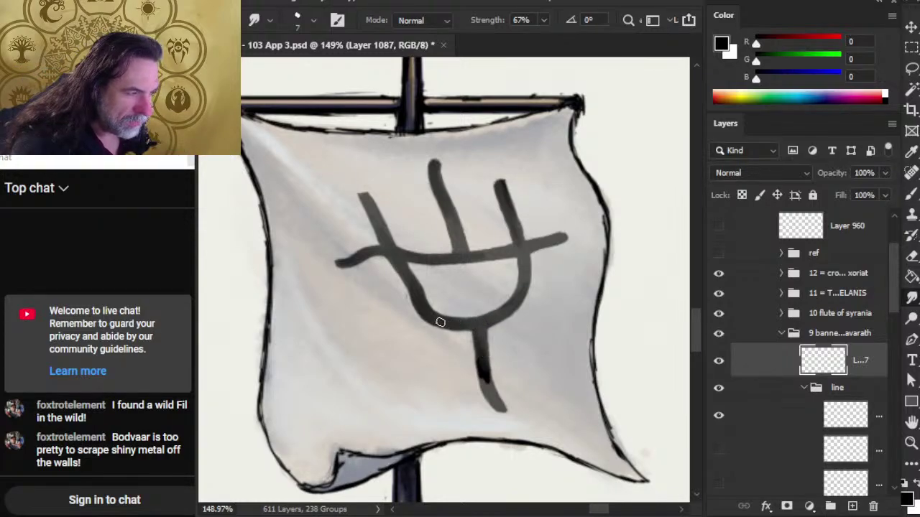
key(e)
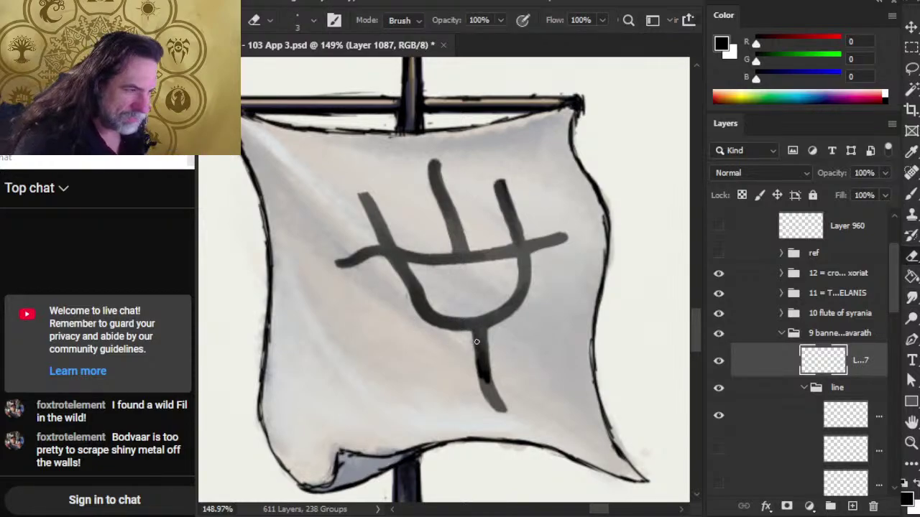
key(r)
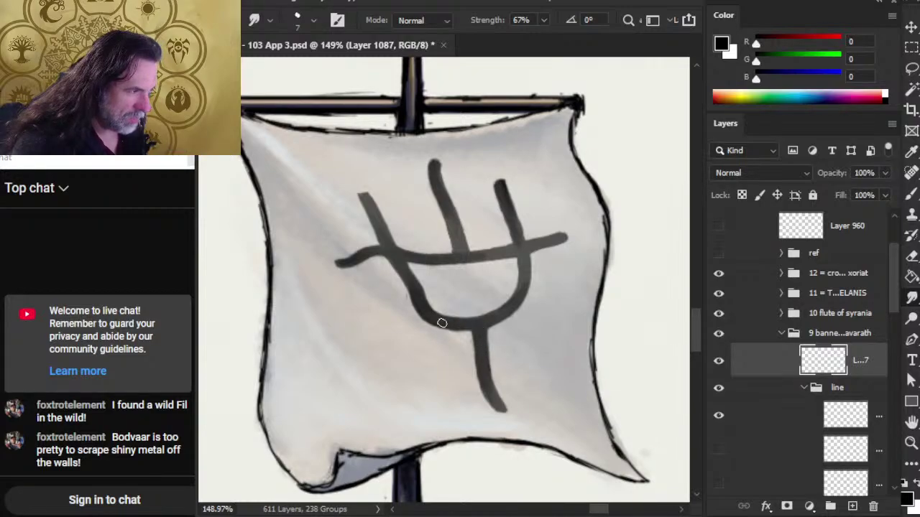
key(e)
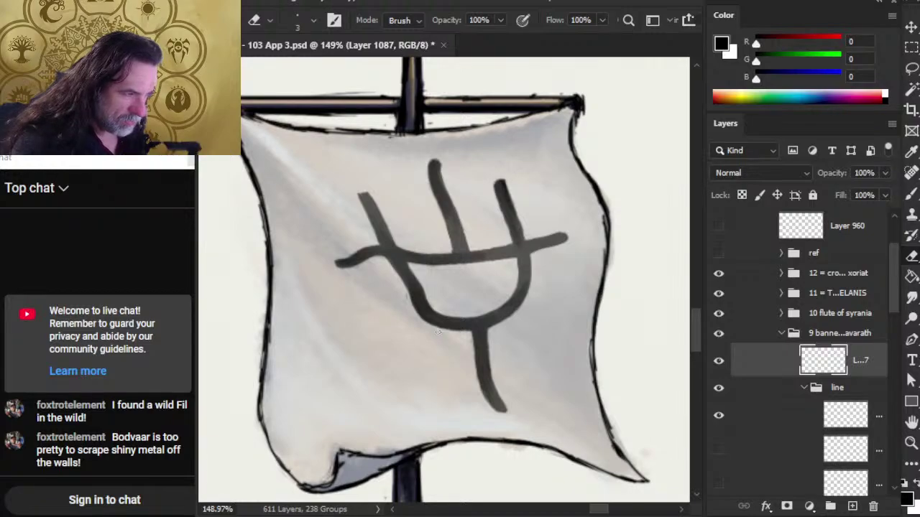
key(r)
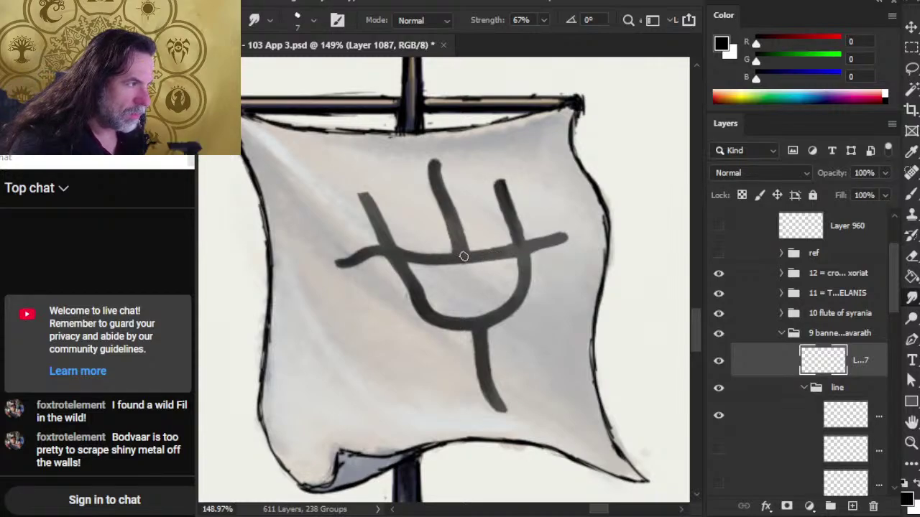
right_click(434, 167)
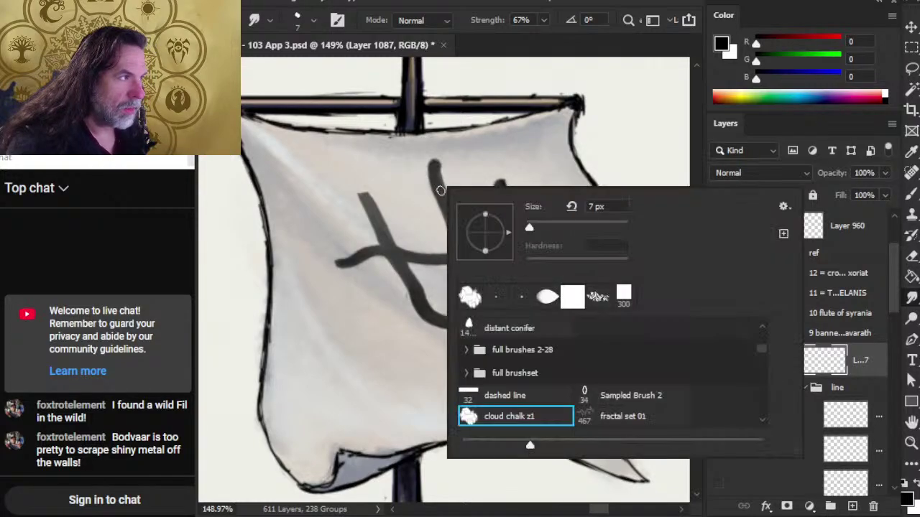
key(Escape)
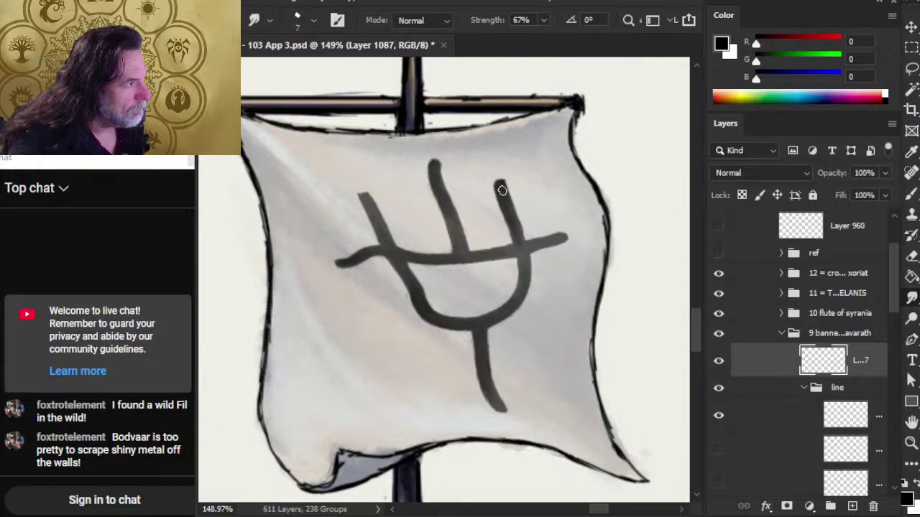
Step: On the top layer inside the line group, clean up the third prong's joint with the crossbar and bowl, alternating black brush strokes and Eraser
key(e)
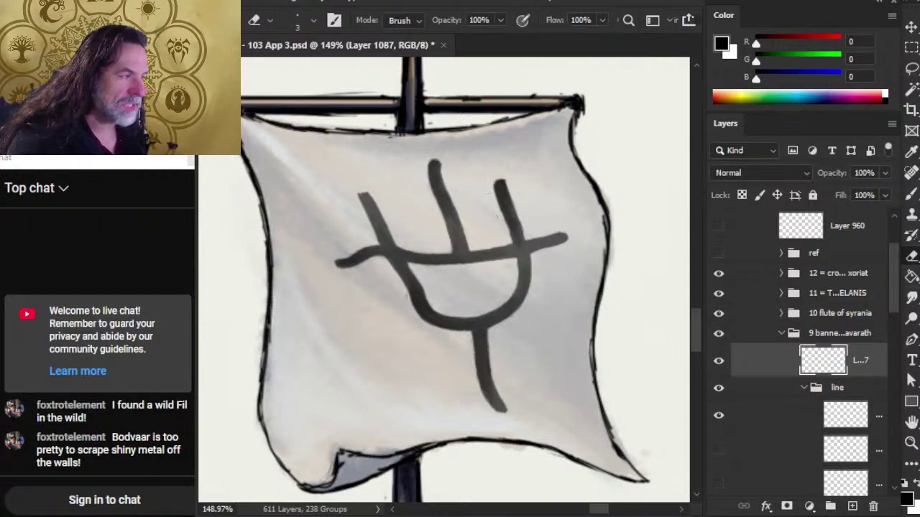
key(b)
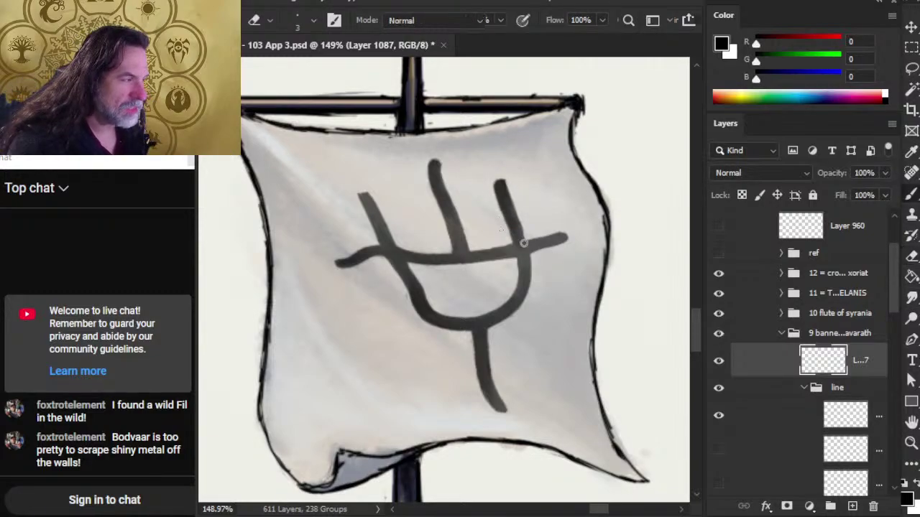
click(786, 422)
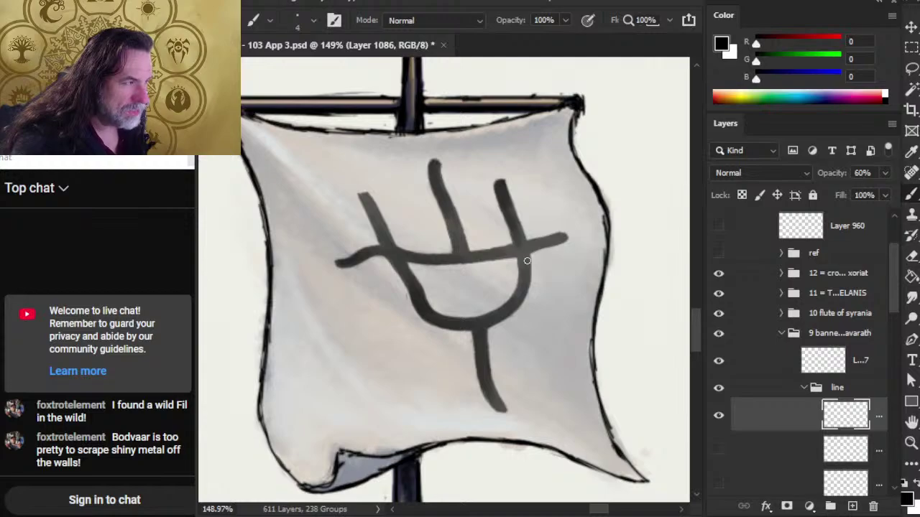
key(e)
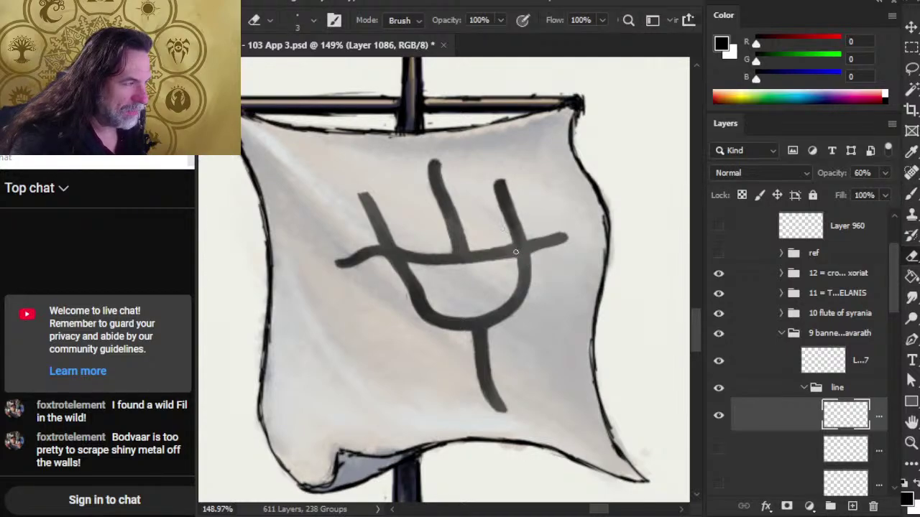
key(b)
key(e)
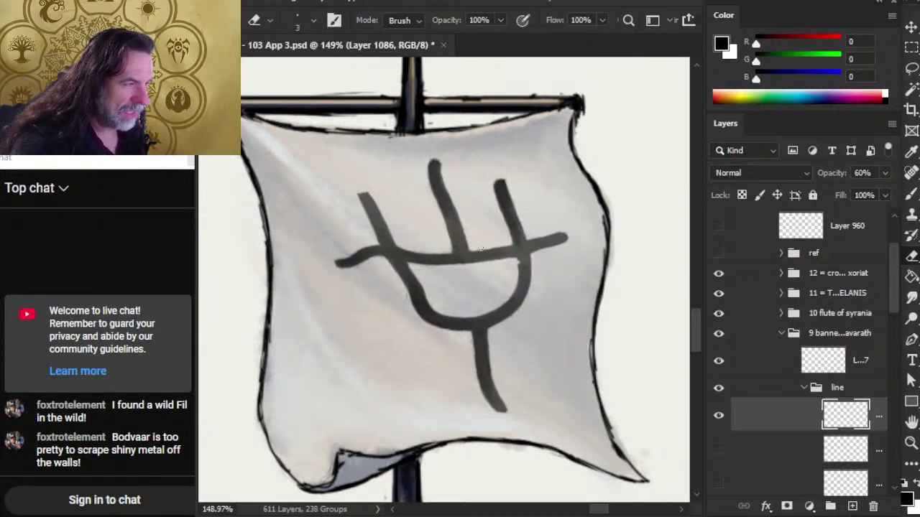
key(b)
key(e)
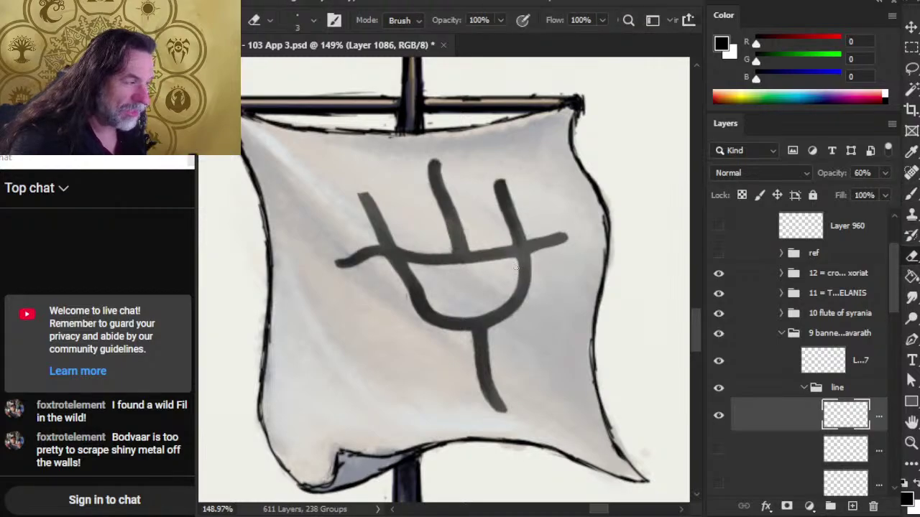
key(b)
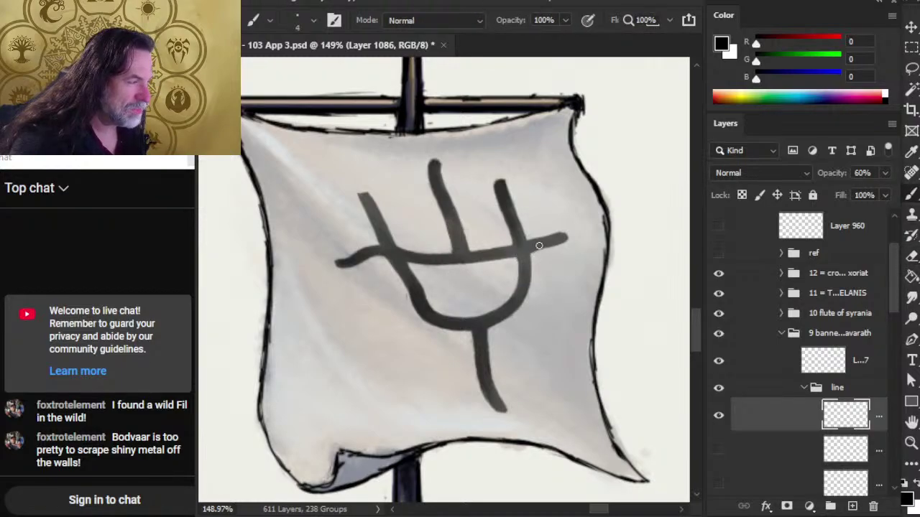
key(e)
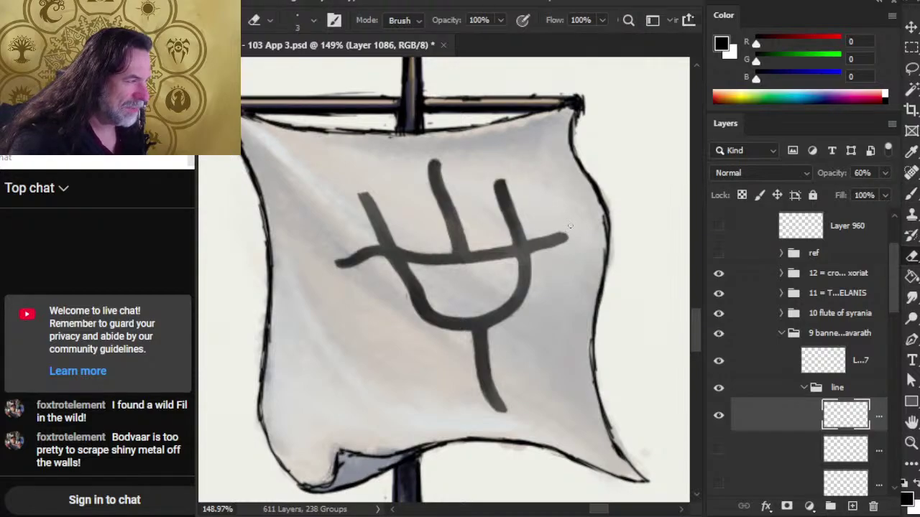
Step: Refine the crossbar's outer end and its joint with the first prong using the black brush and Eraser
key(b)
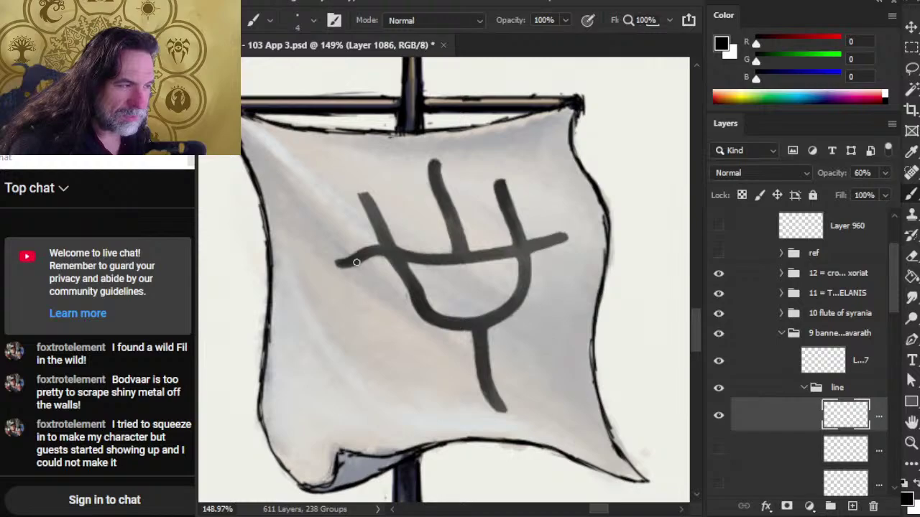
key(e)
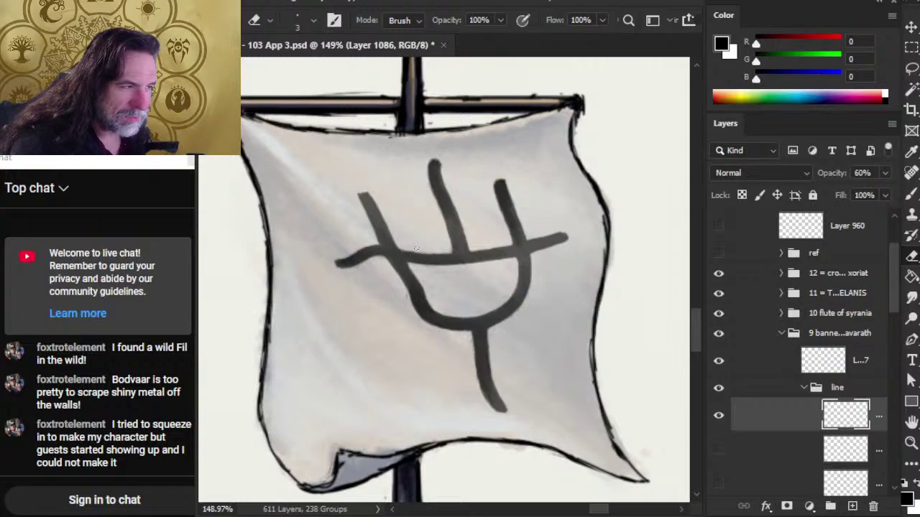
key(b)
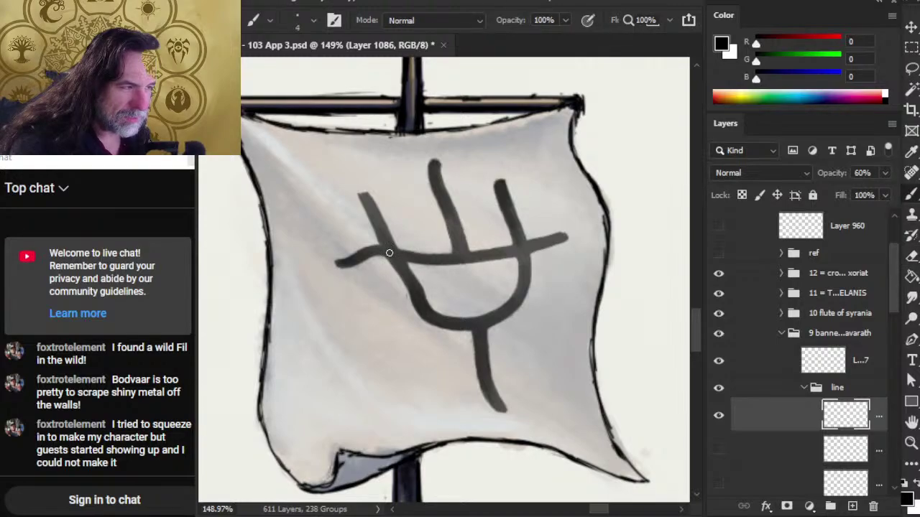
key(e)
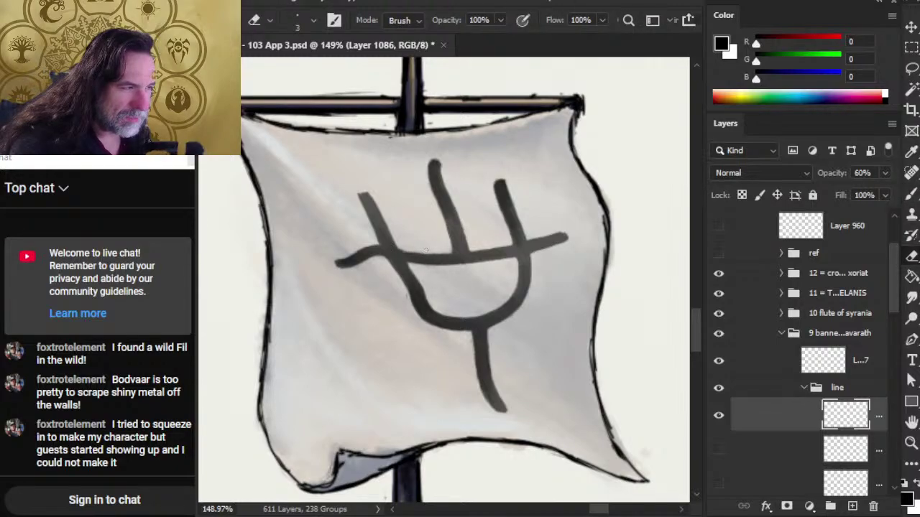
key(b)
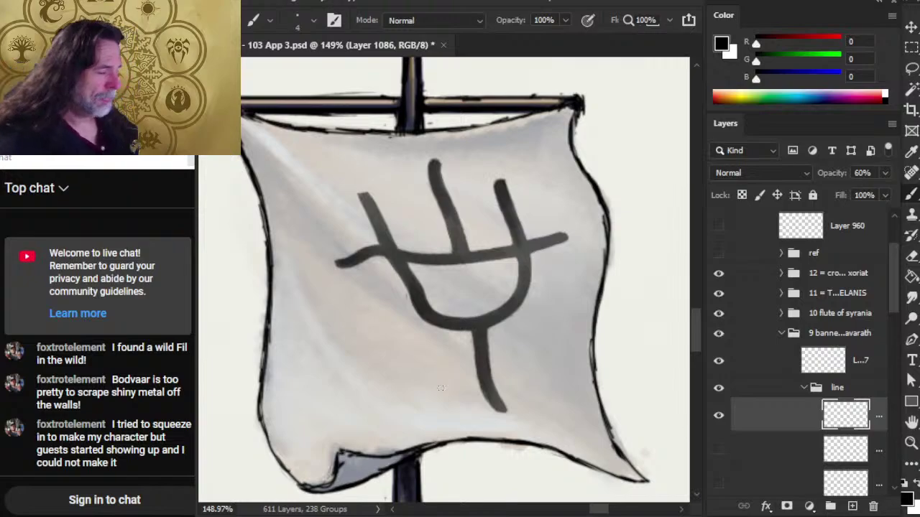
Step: Check the whole banner with the symbol's line layer toggled, and hide the black shading layer above the line group
key(z)
drag(496, 388, 433, 424)
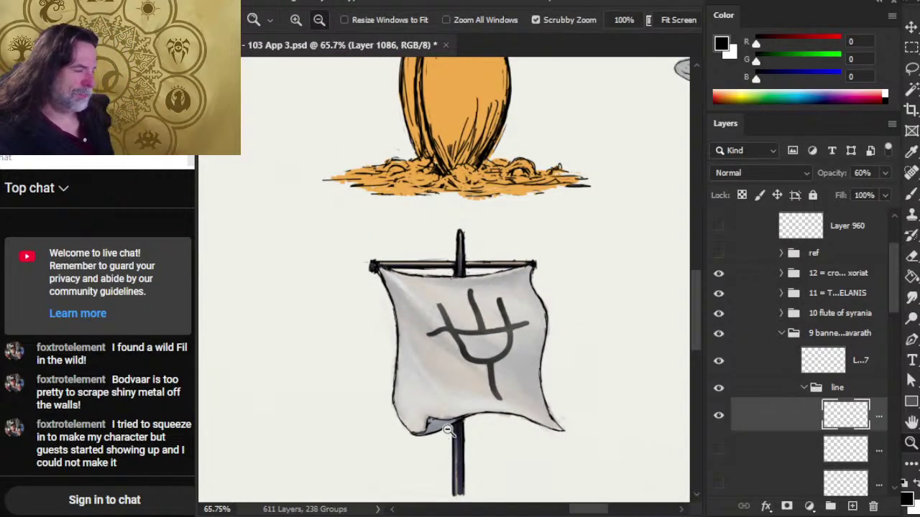
drag(494, 448, 527, 460)
scroll(503, 308, down, 1)
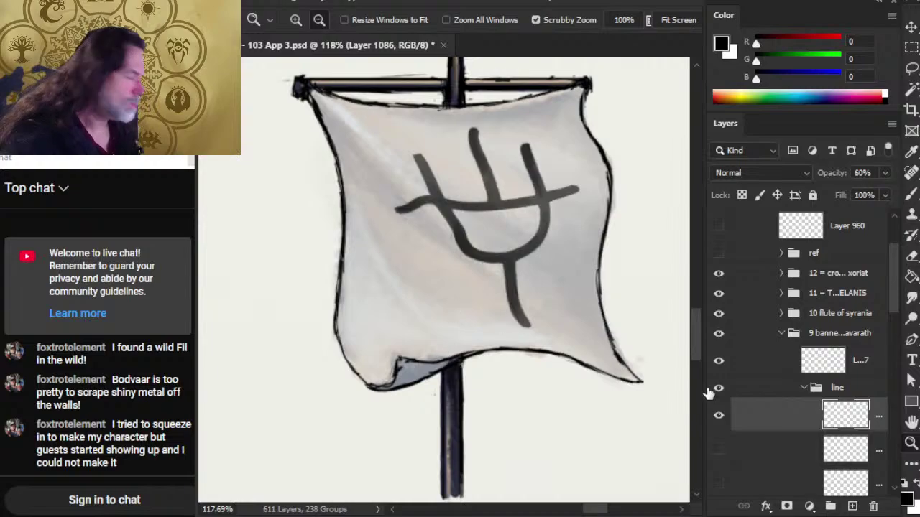
click(719, 416)
click(719, 415)
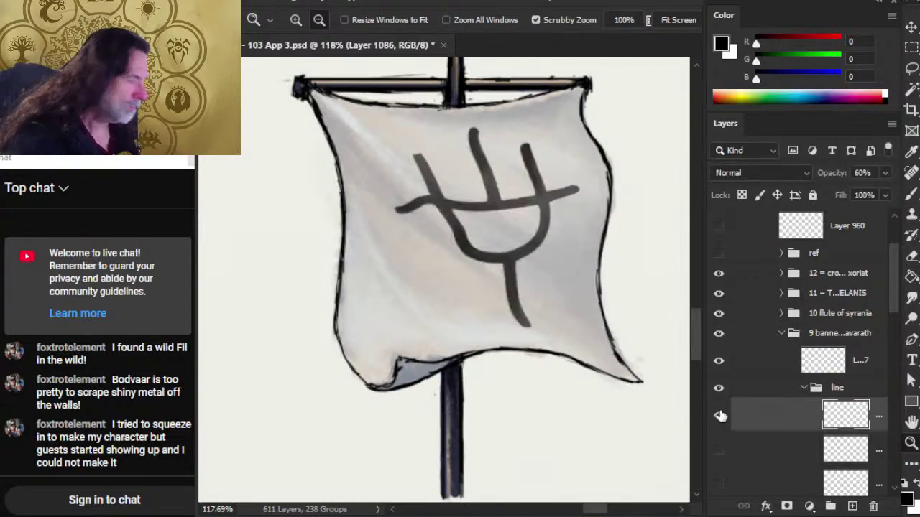
click(719, 359)
Step: Lasso the symbol's stem on the line layer and slant its lower end slightly toward the banner's curled corner with a Perspective transform
key(l)
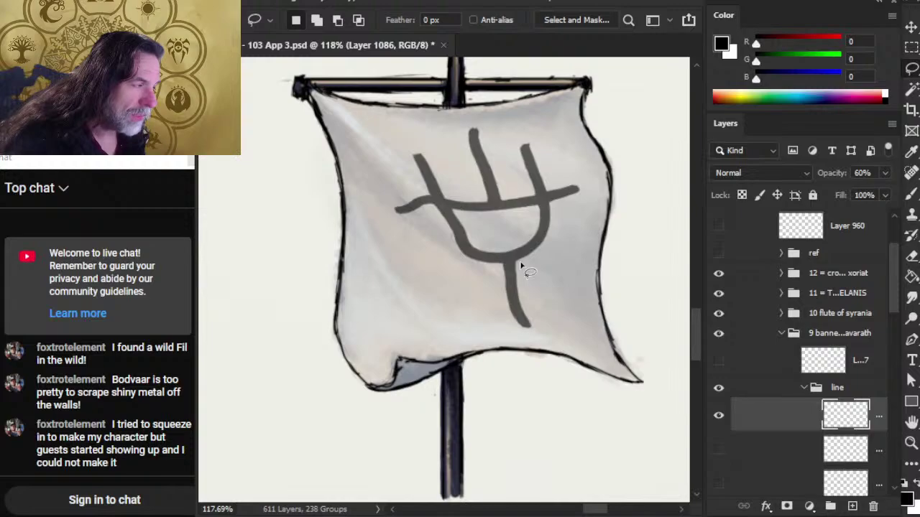
mouse_move(507, 263)
mouse_down()
mouse_move(494, 299)
mouse_move(506, 257)
mouse_up()
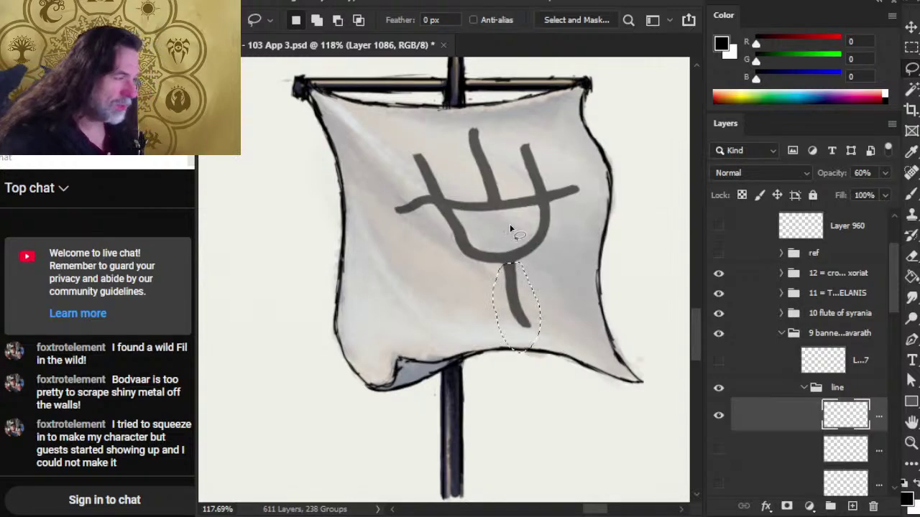
right_click(511, 229)
click(602, 385)
right_click(590, 226)
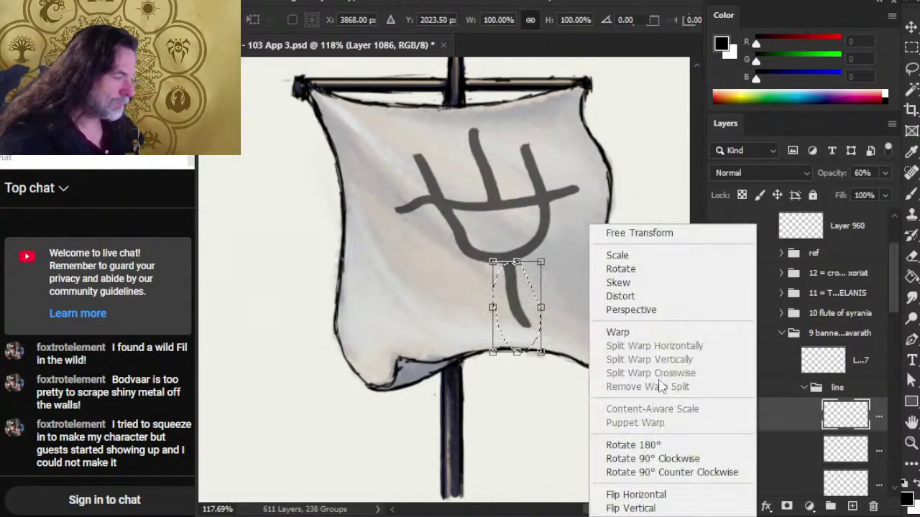
click(621, 296)
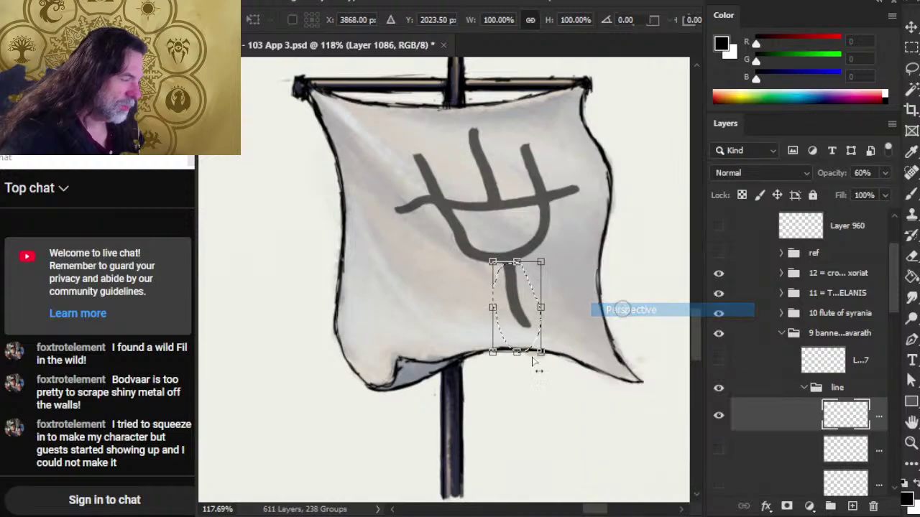
drag(516, 354, 508, 359)
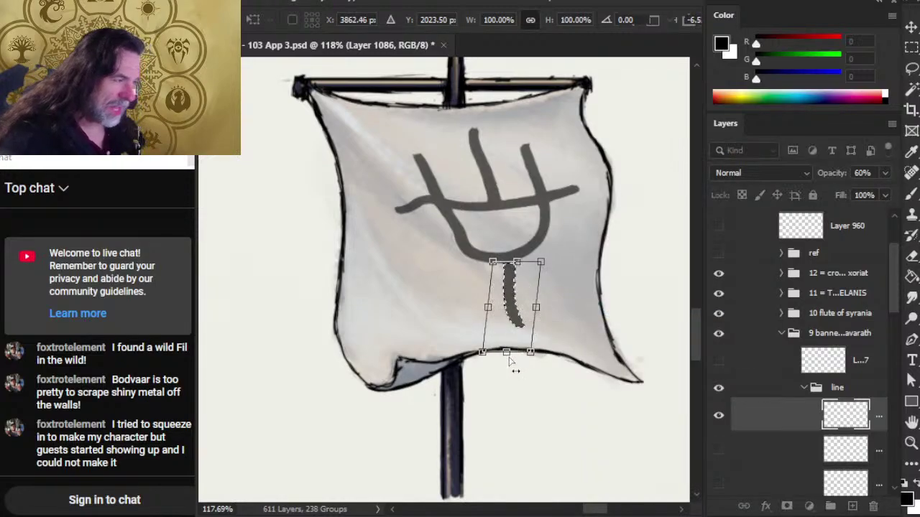
key(Return)
key(ctrl+d)
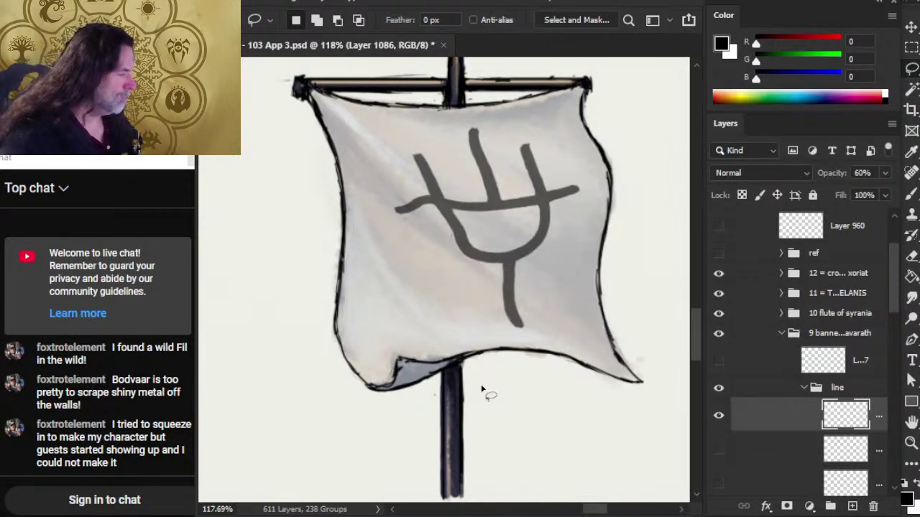
Step: Nudge the symbol's line layer and shading layer together slightly to the left, and show the shading layer again
ctrl+click(776, 373)
key(v)
key(Left)
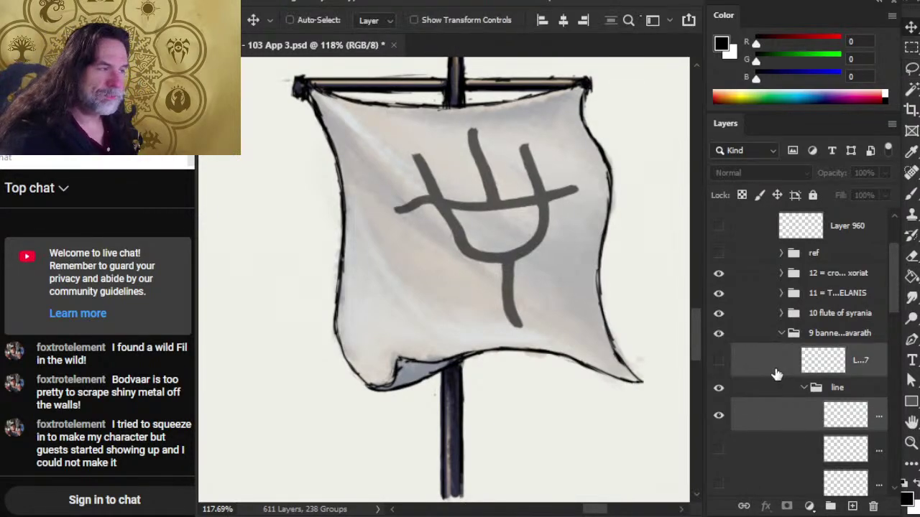
key(Left)
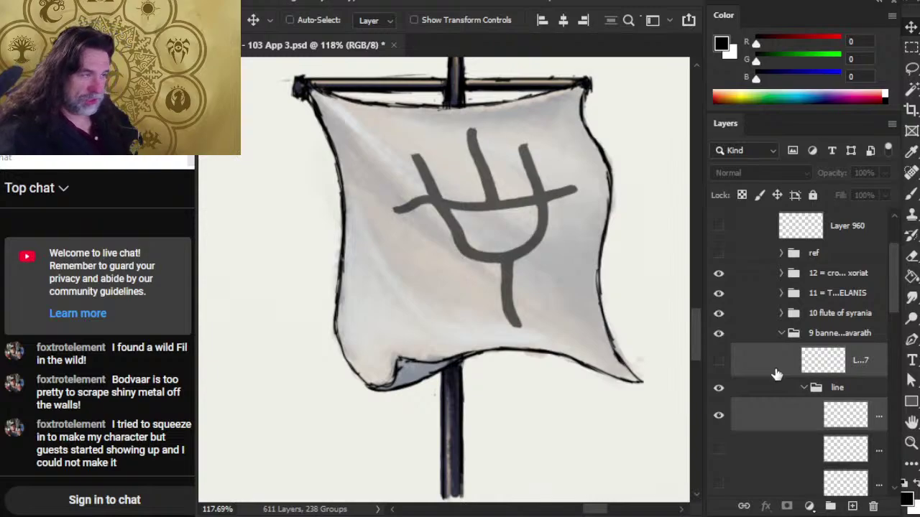
click(733, 365)
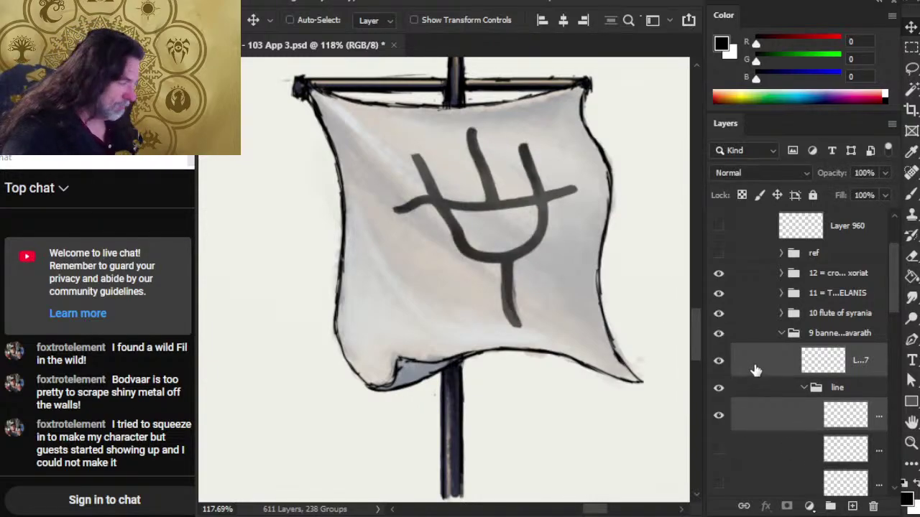
Step: On the shading layer, erase and smudge the black around the stem and its bowl joint to fit the slanted stem
click(755, 370)
key(e)
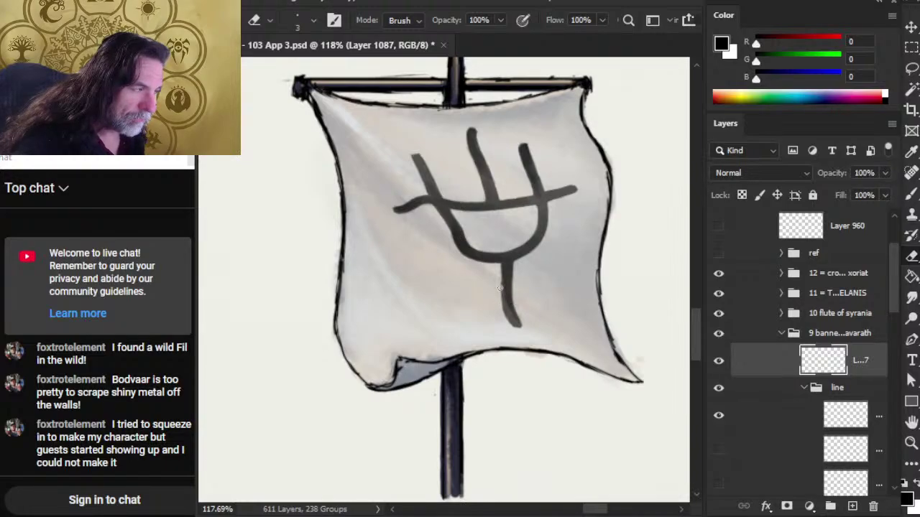
key(r)
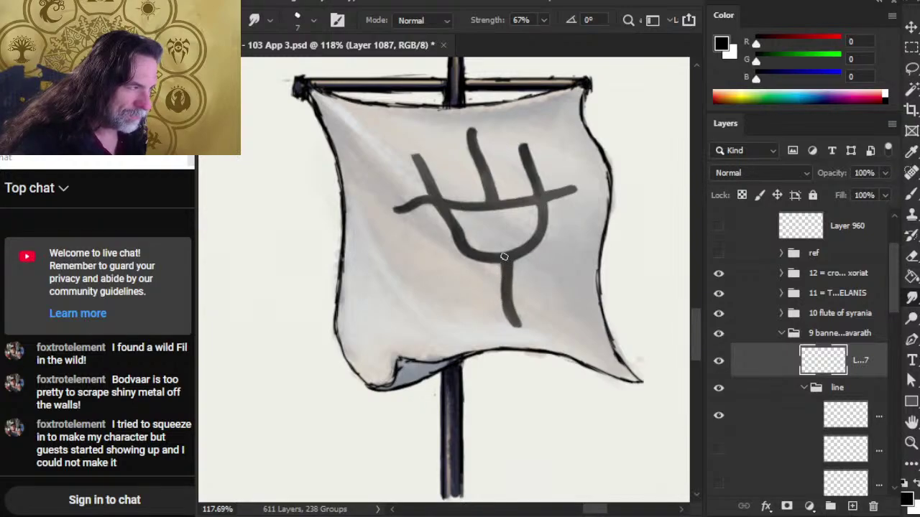
key(e)
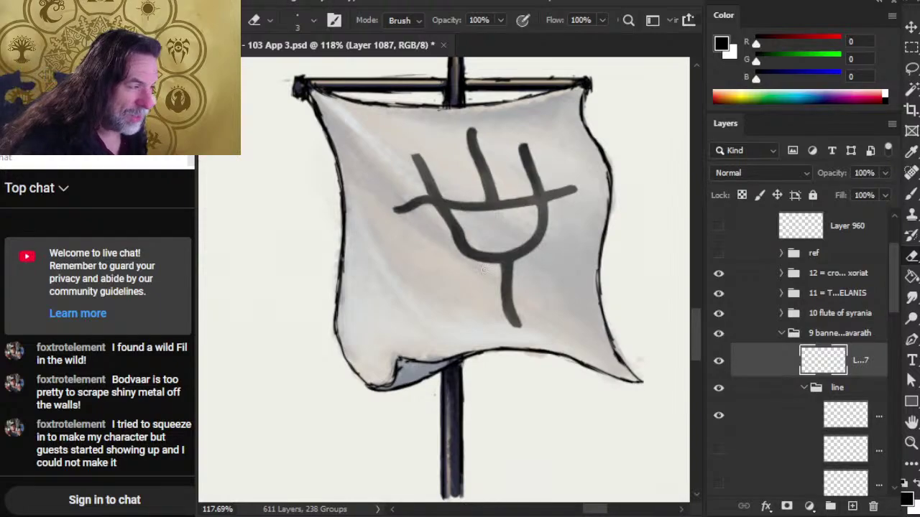
key(r)
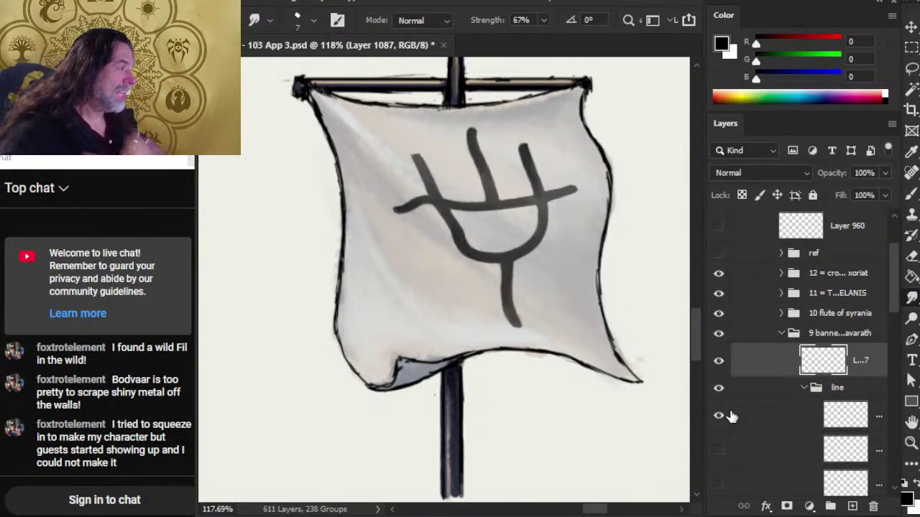
Step: Add a new layer above the symbol's shading layer and ready the Brush with white as the foreground color
click(852, 506)
key(x)
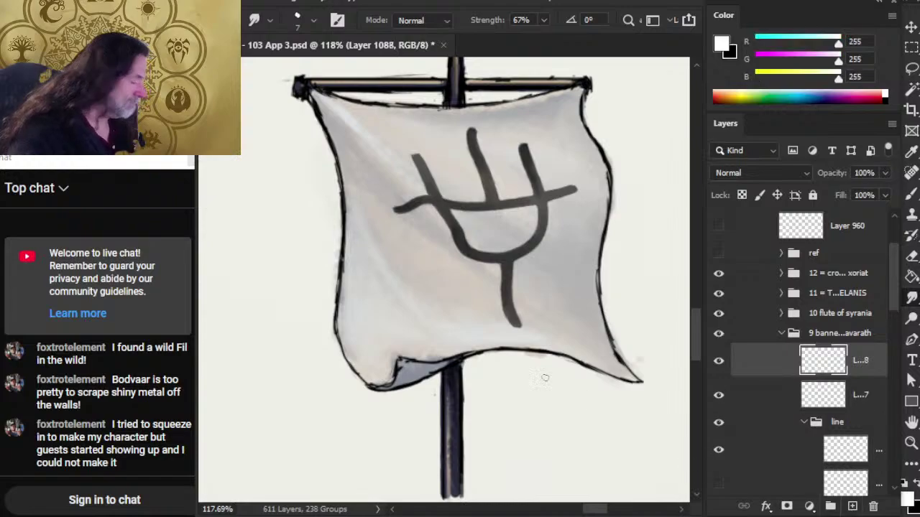
key(b)
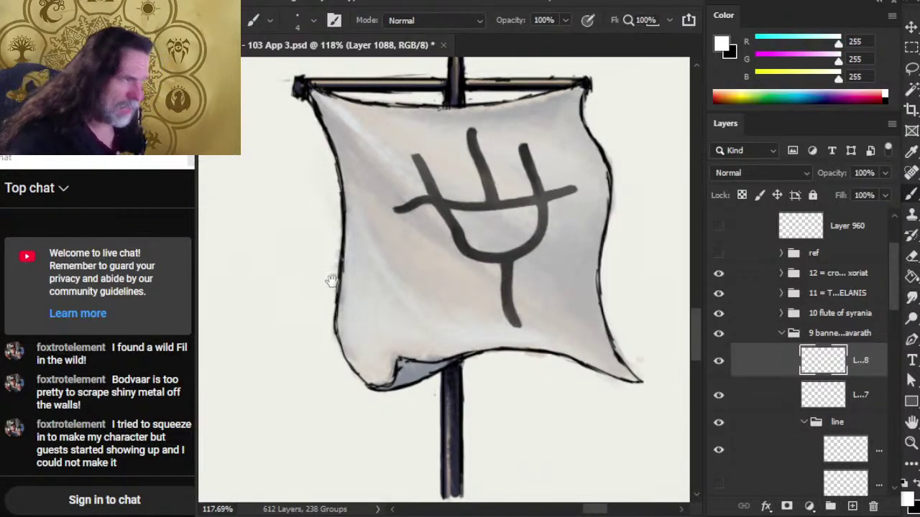
Step: Examine the ref group and the handwritten color notes on Layer 960 beside the artifact list, hiding both again
drag(332, 281, 577, 345)
drag(381, 287, 540, 388)
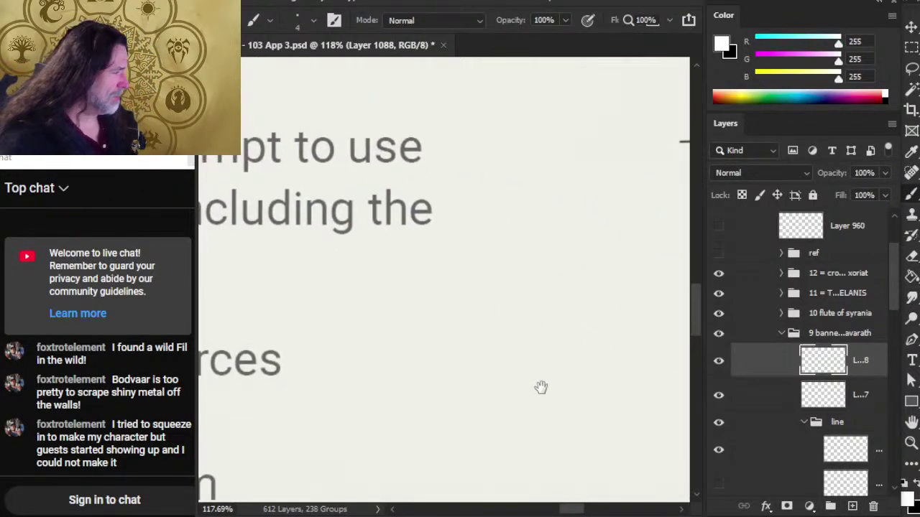
click(719, 254)
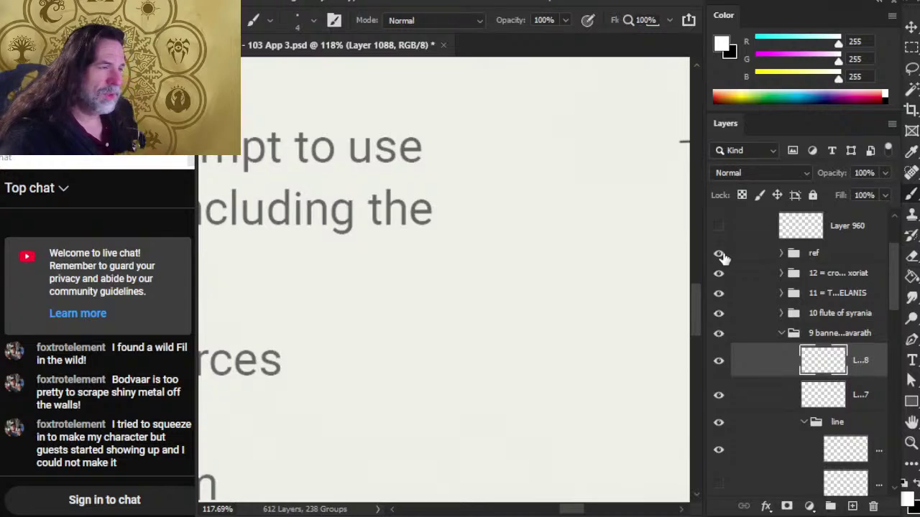
key(z)
drag(657, 280, 504, 285)
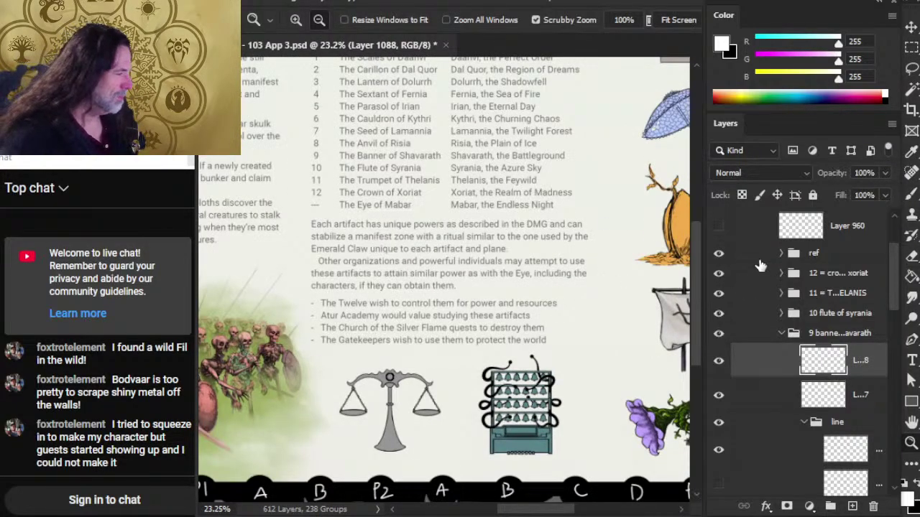
click(719, 253)
scroll(899, 295, up, 3)
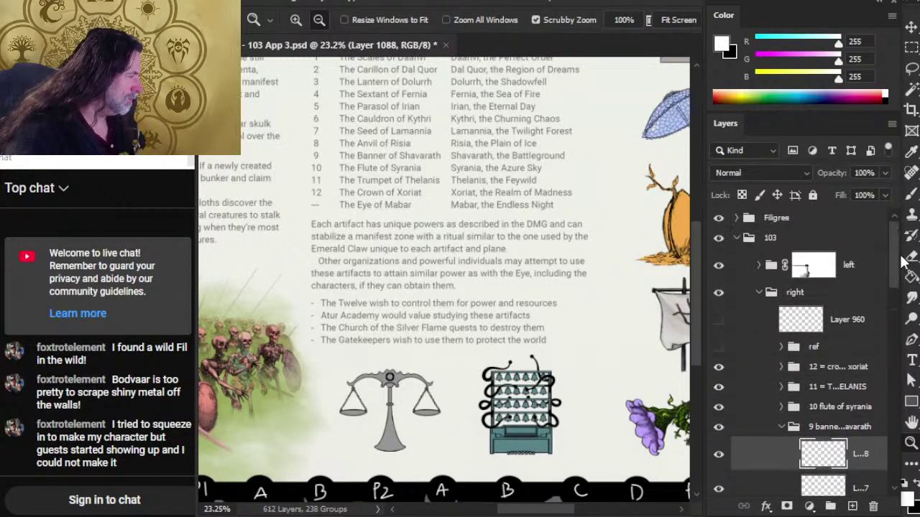
click(718, 321)
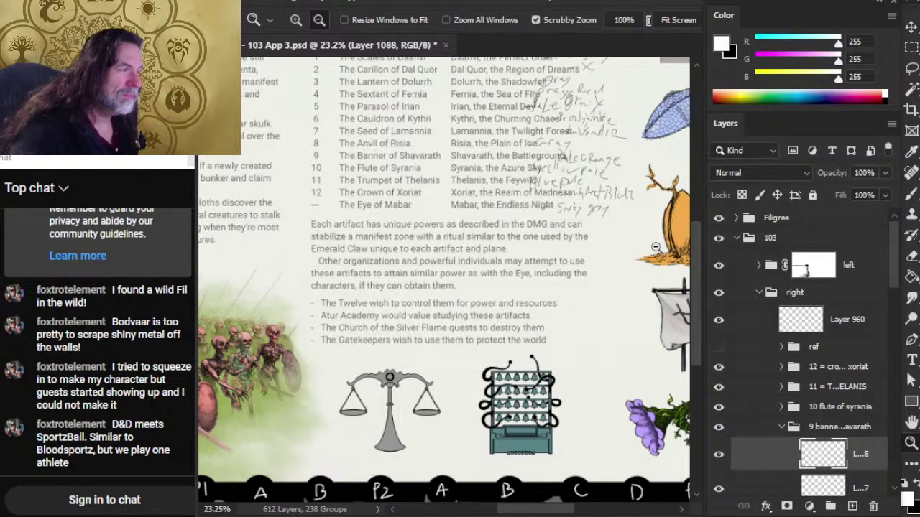
scroll(501, 155, up, 2)
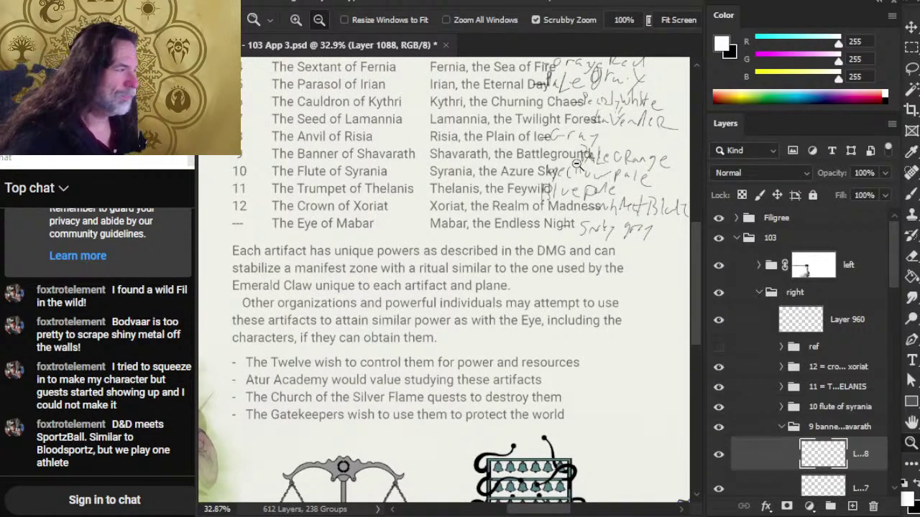
scroll(590, 138, up, 3)
scroll(627, 205, down, 3)
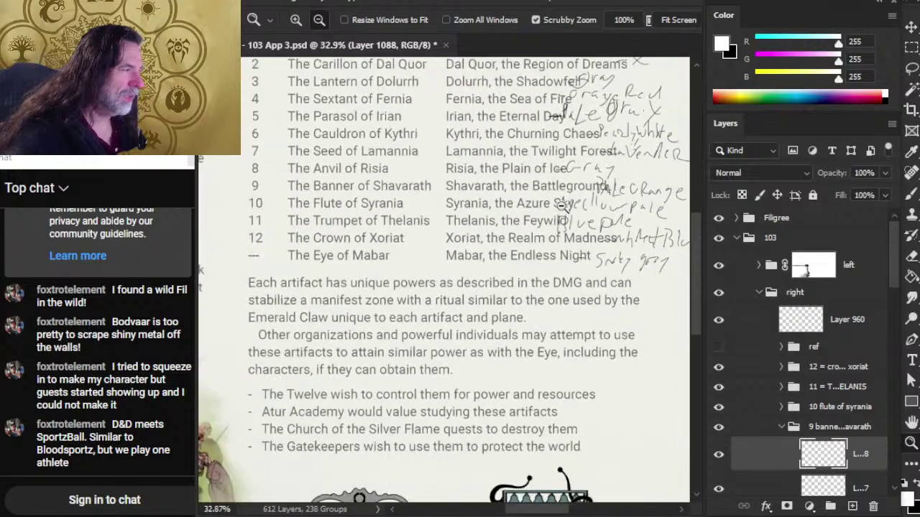
click(720, 324)
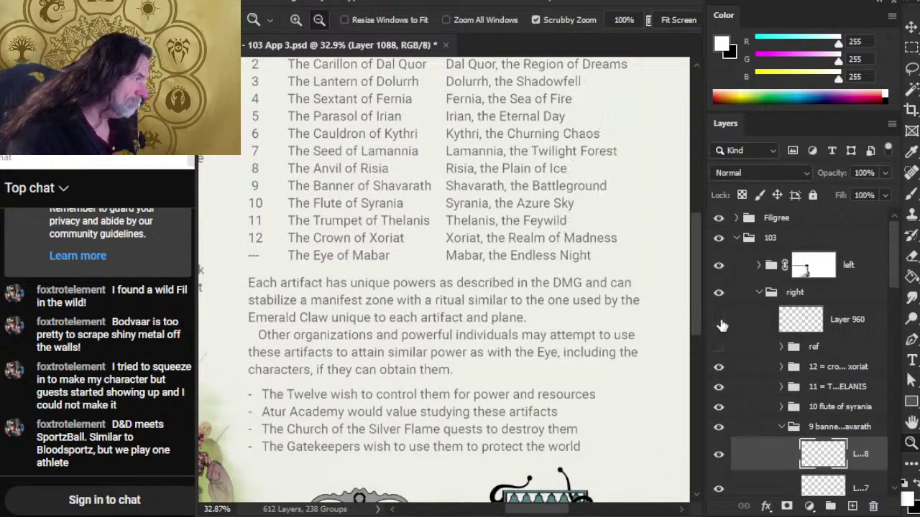
drag(569, 411, 366, 265)
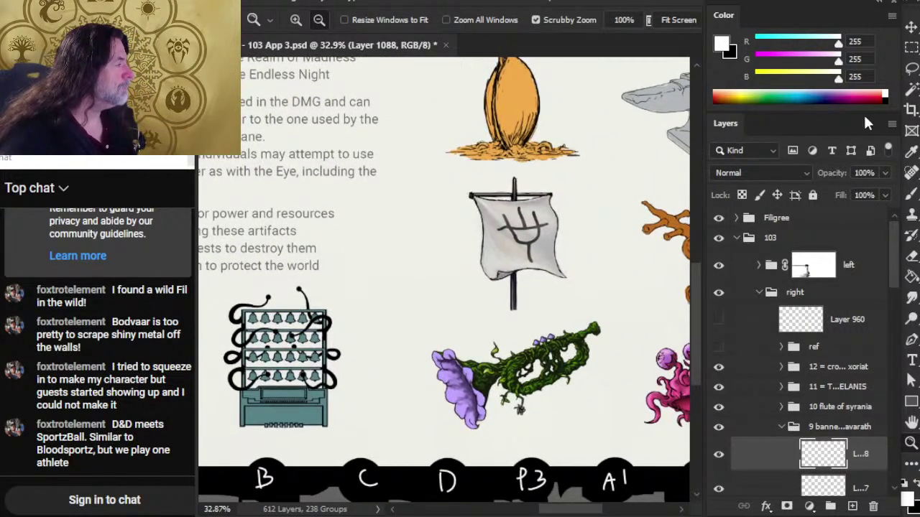
scroll(632, 257, down, 1)
key(alt+Tab)
click(646, 259)
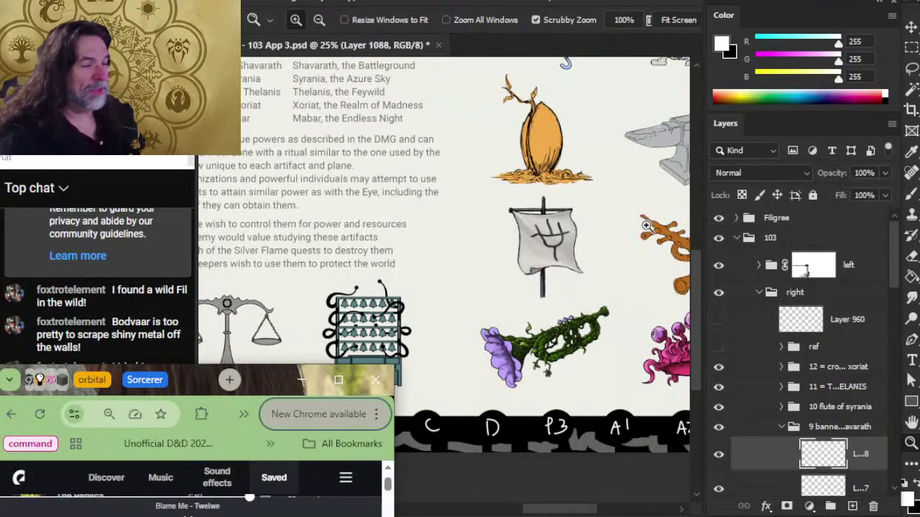
Step: Switch to the Chrome window showing the Eberron Art Stream page
key(alt+Tab)
key(alt+Tab)
key(Tab)
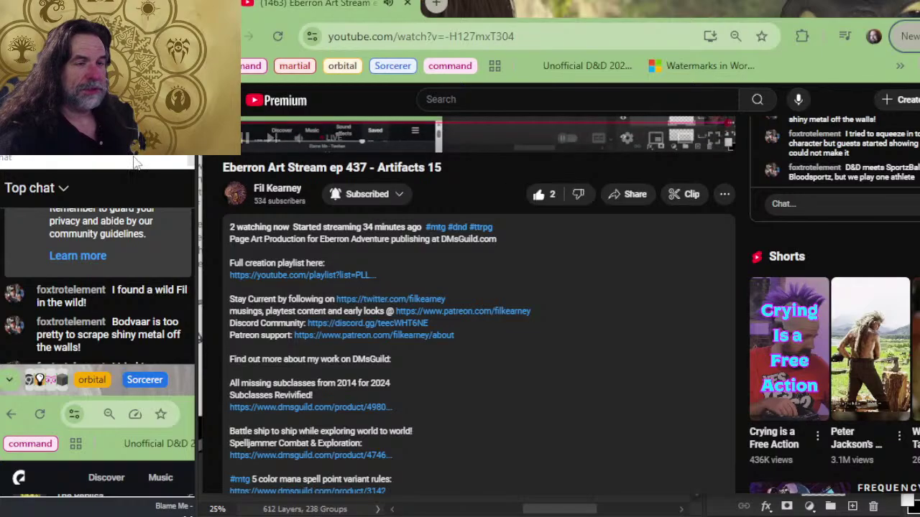
key(alt+Tab)
key(alt+Tab)
key(Tab)
key(alt+Tab)
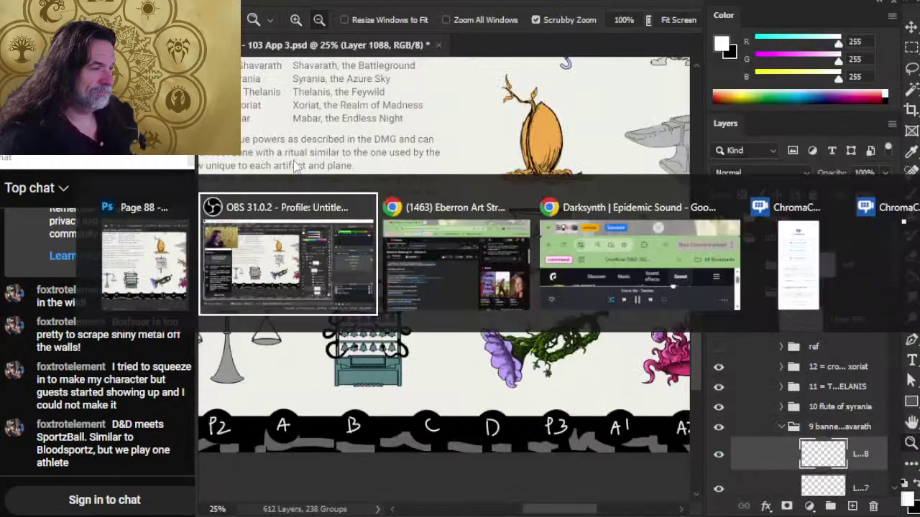
key(Tab)
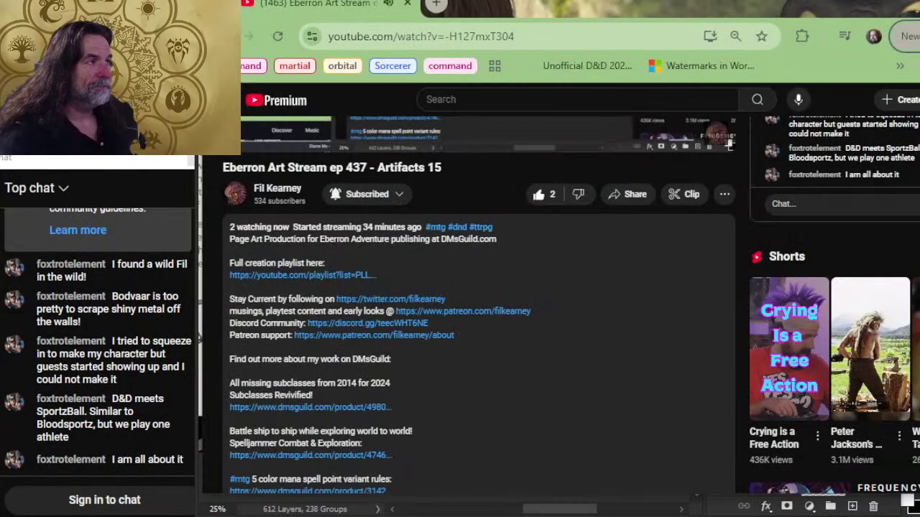
Step: Search Google for "rgb pale orange" in a new browser tab
click(435, 4)
text(r)
key(BackSpace)
text(b)
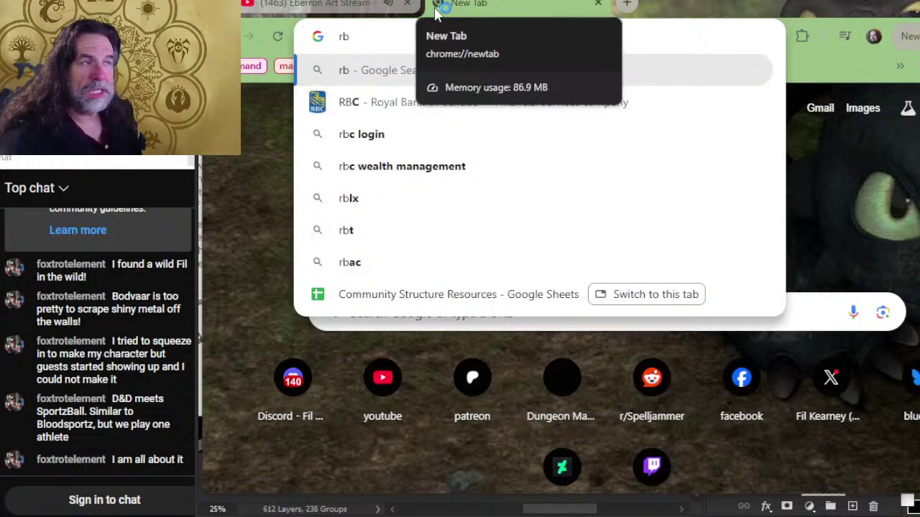
key(BackSpace)
key(BackSpace)
text(rb)
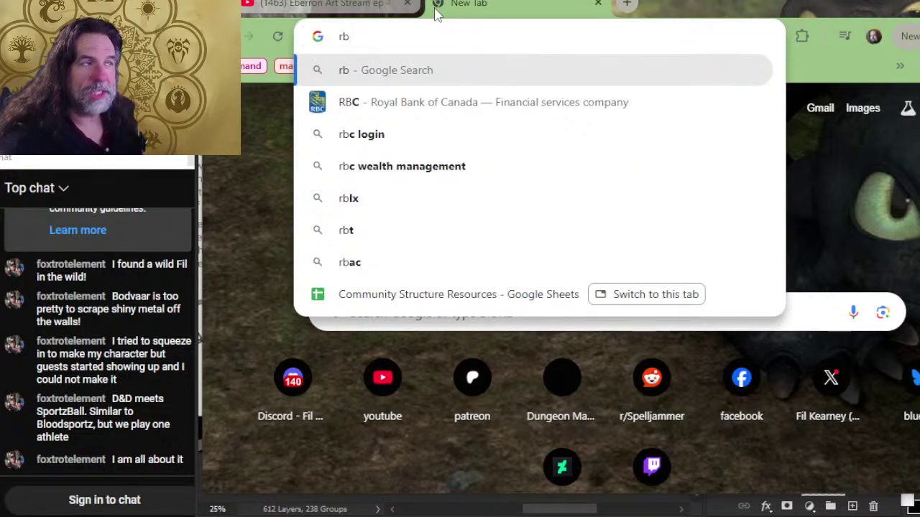
key(BackSpace)
text(r)
key(BackSpace)
text(gb pl)
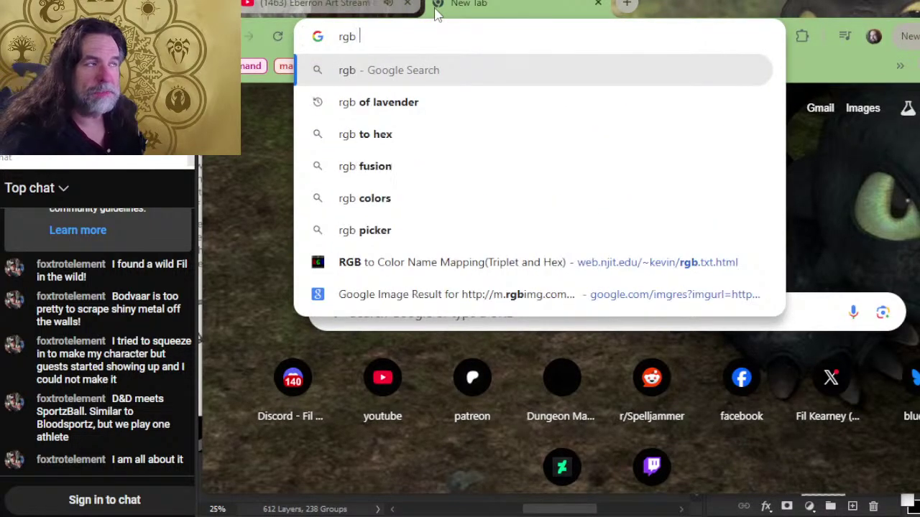
key(BackSpace)
text(ale orange)
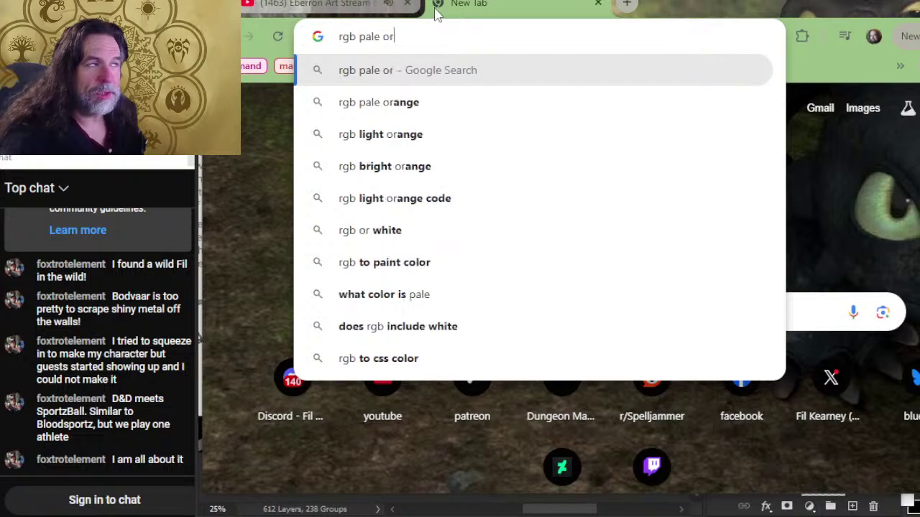
key(Return)
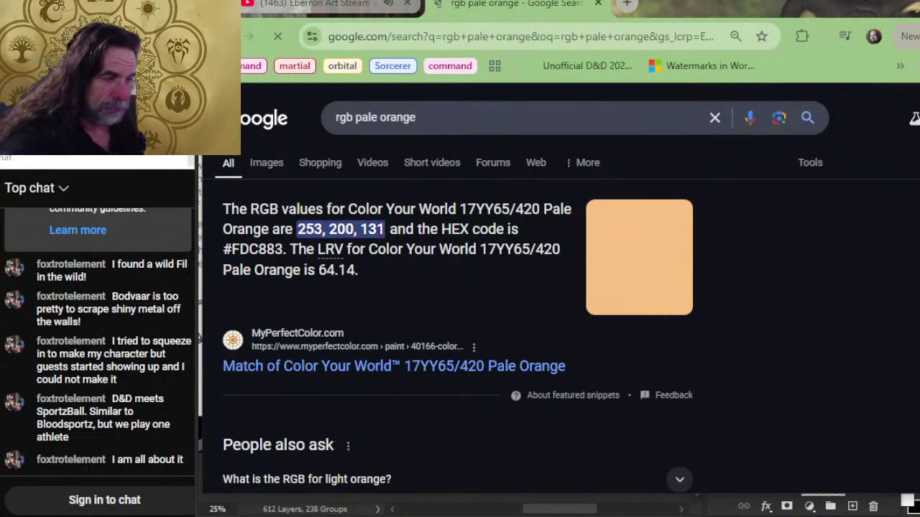
Step: Return to Photoshop and set the foreground color to pale orange, RGB 253, 200, 131, checking the values against the search result
key(alt+Tab)
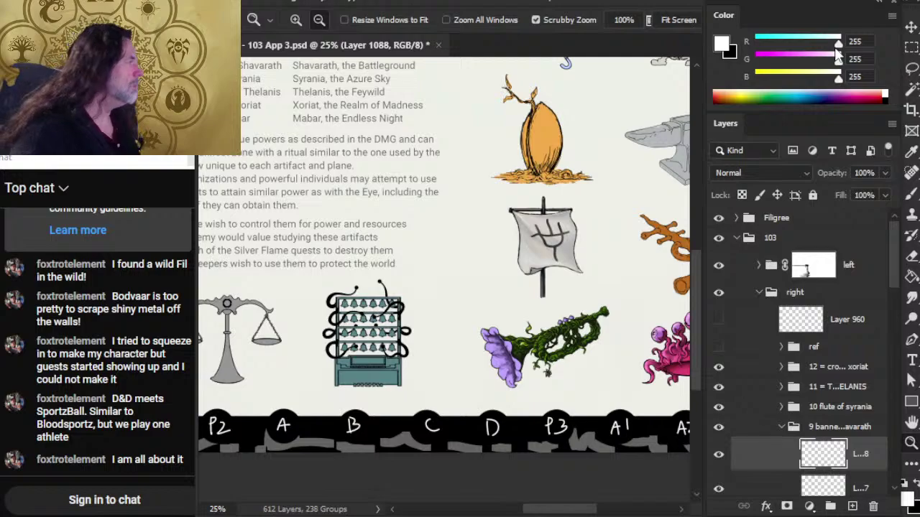
click(855, 41)
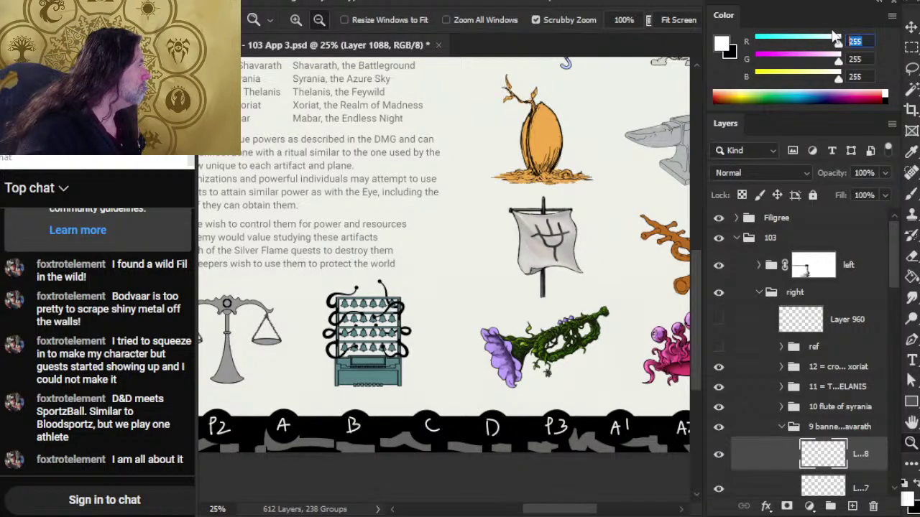
text(253)
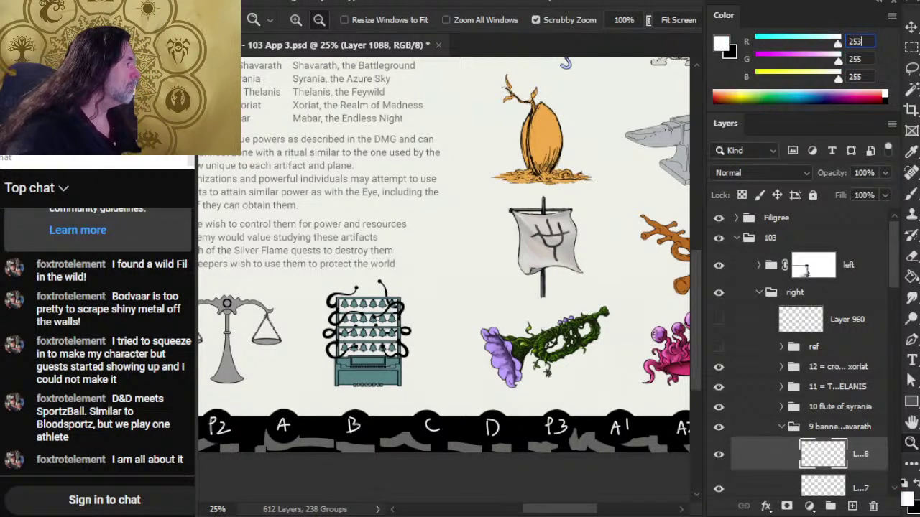
key(Tab)
text(200)
key(Tab)
key(alt+Tab)
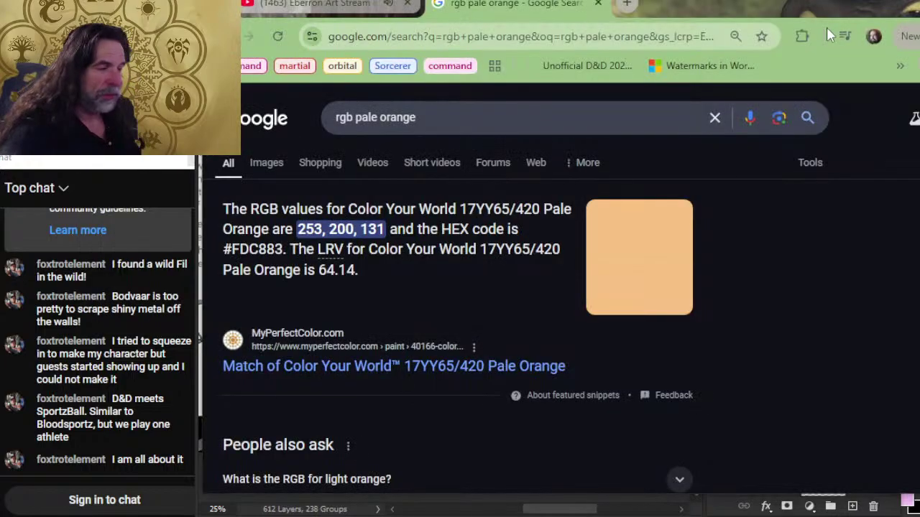
key(alt+Tab)
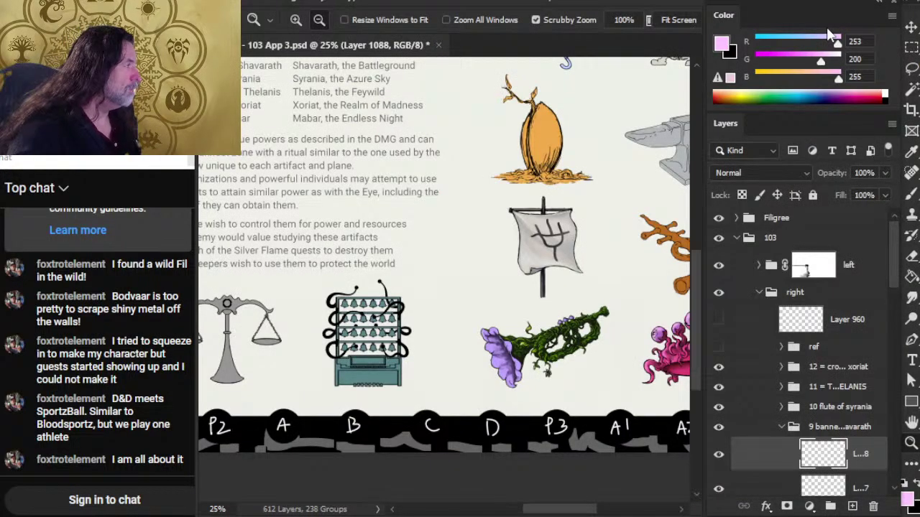
click(863, 76)
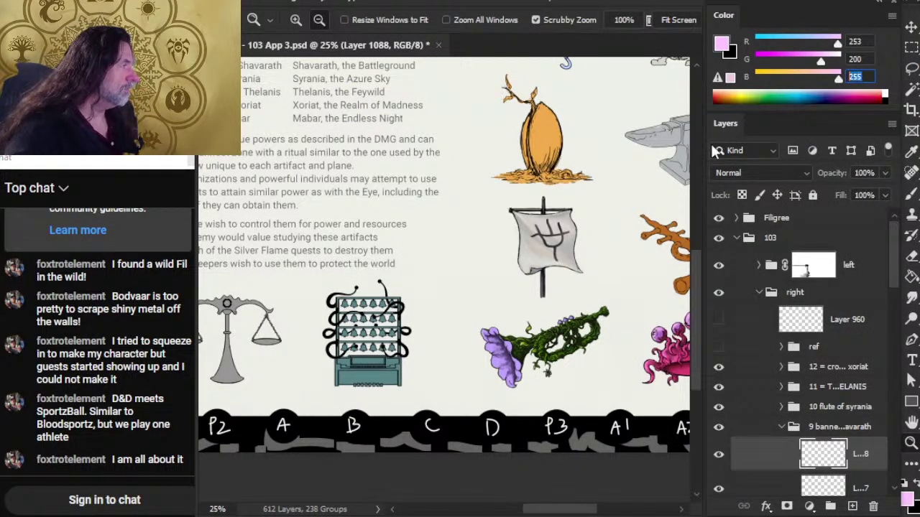
text(131)
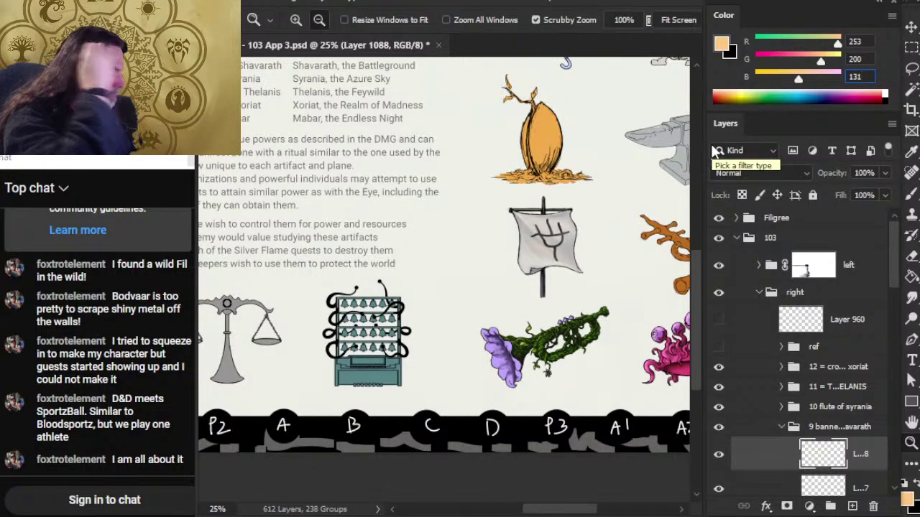
key(Return)
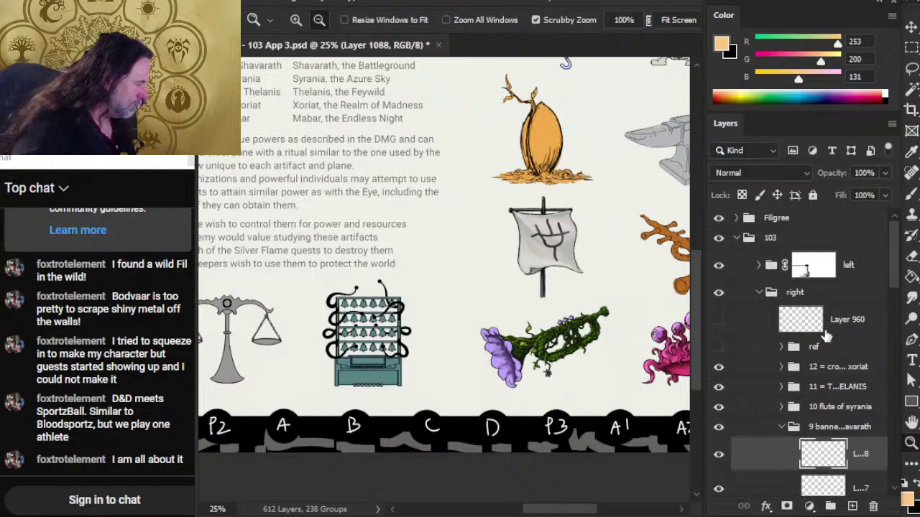
Step: Move the second layer of the Shavarath banner group into its line group, collapse that group, and select the banner's uppermost layer
scroll(895, 265, down, 5)
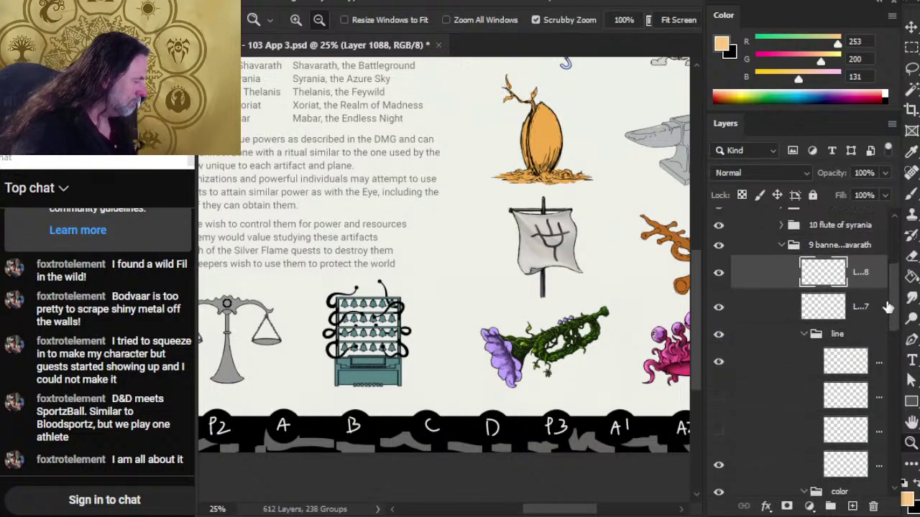
click(804, 328)
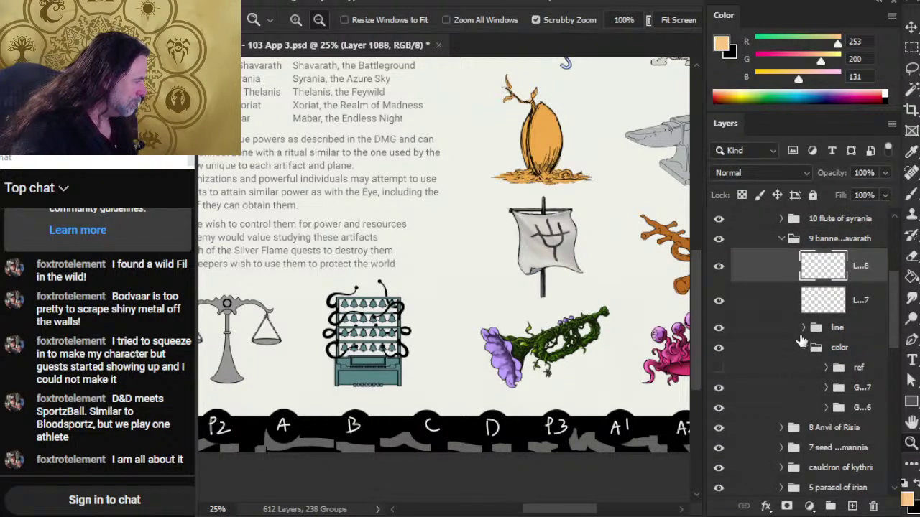
click(803, 328)
drag(780, 304, 783, 338)
click(803, 293)
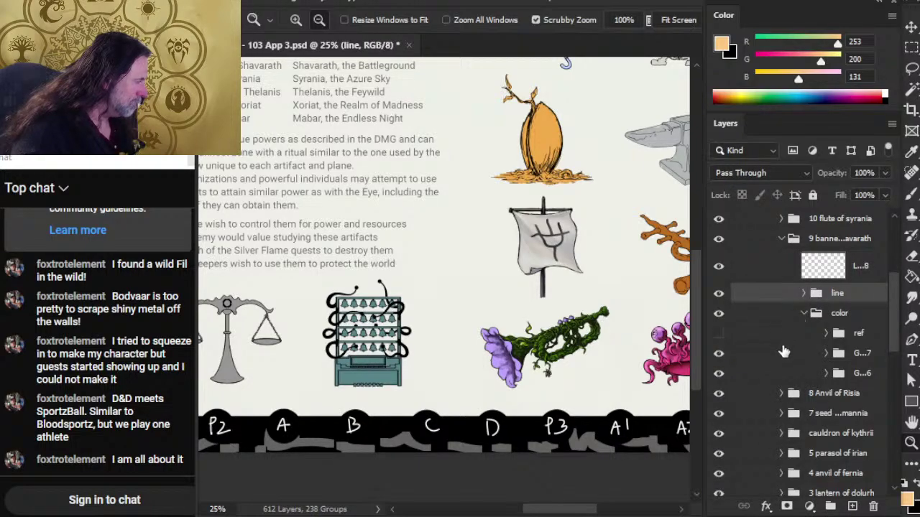
click(870, 261)
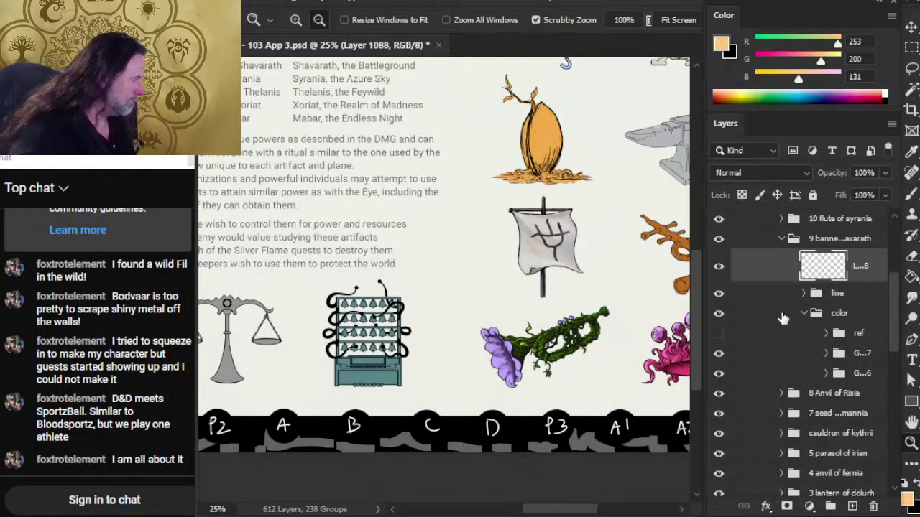
Step: Paint a pale orange highlight on the lower stem of the banner's trident symbol, blending it with the Smudge tool and Eraser
click(560, 270)
key(b)
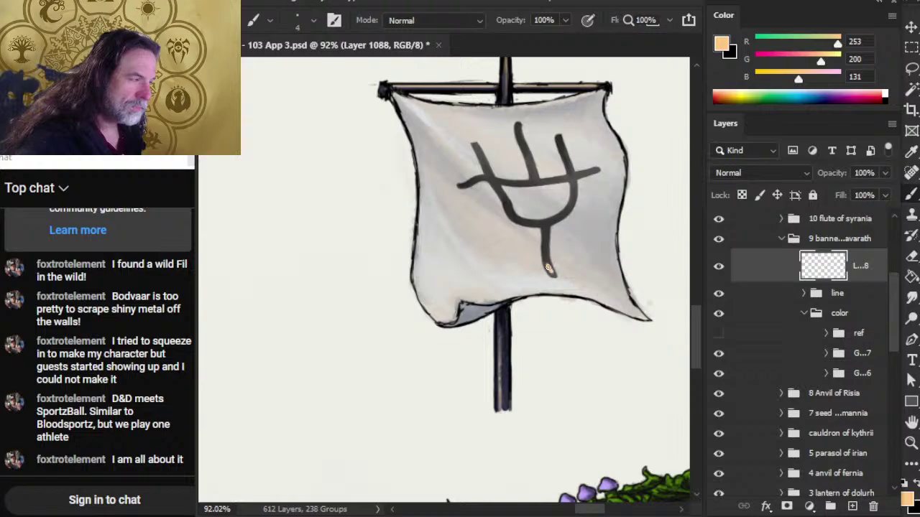
key(r)
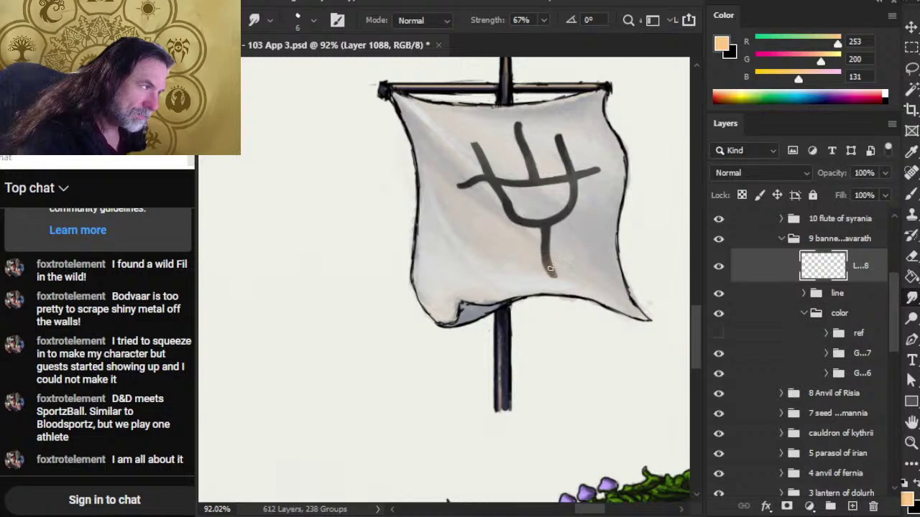
key(e)
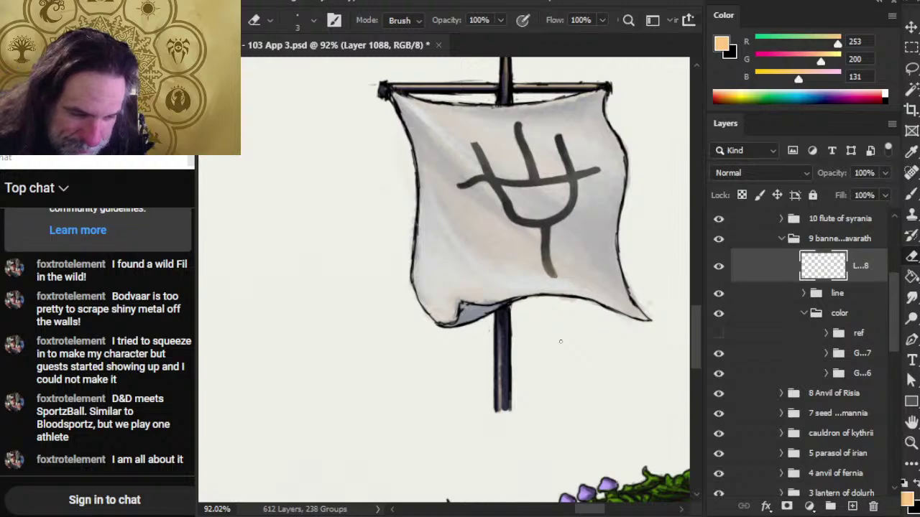
mouse_move(444, 366)
mouse_down()
mouse_move(388, 376)
mouse_move(398, 375)
mouse_up()
key(r)
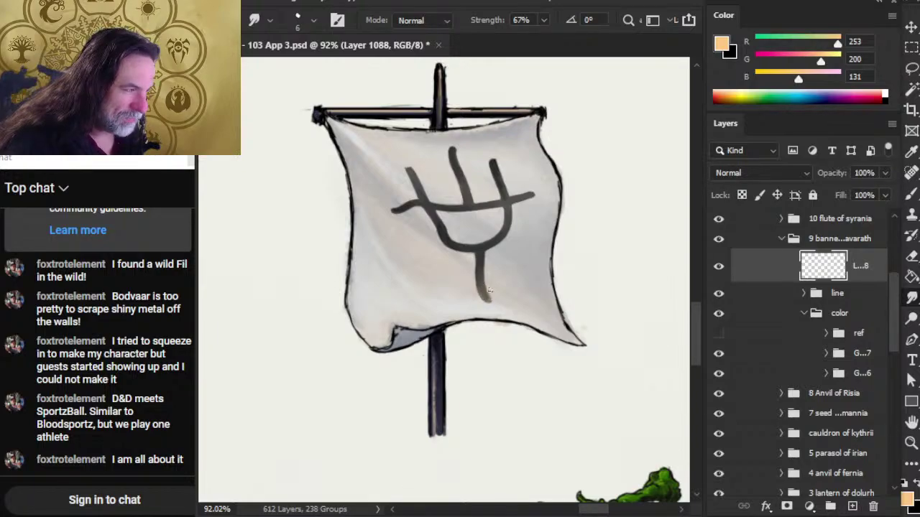
key(e)
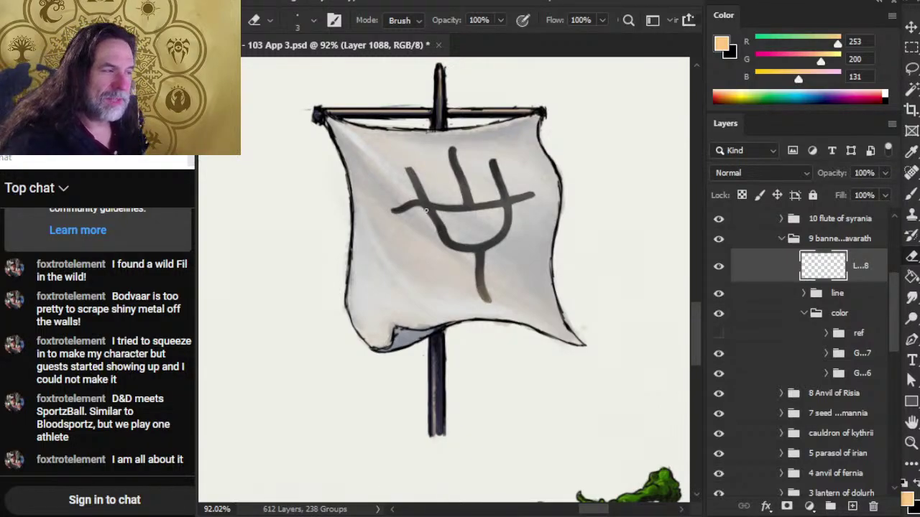
Step: Brush a pale orange highlight onto the symbol's left prong and smudge it along the stroke at 67% strength
key(b)
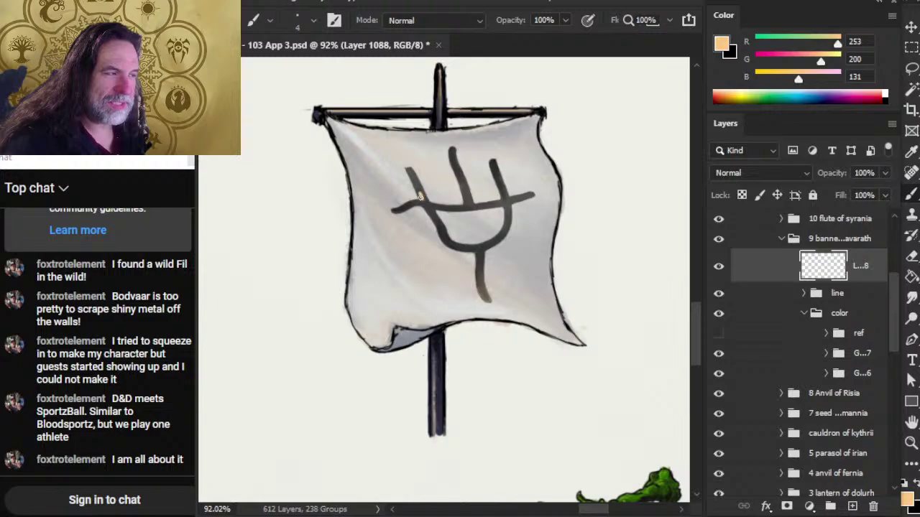
key(r)
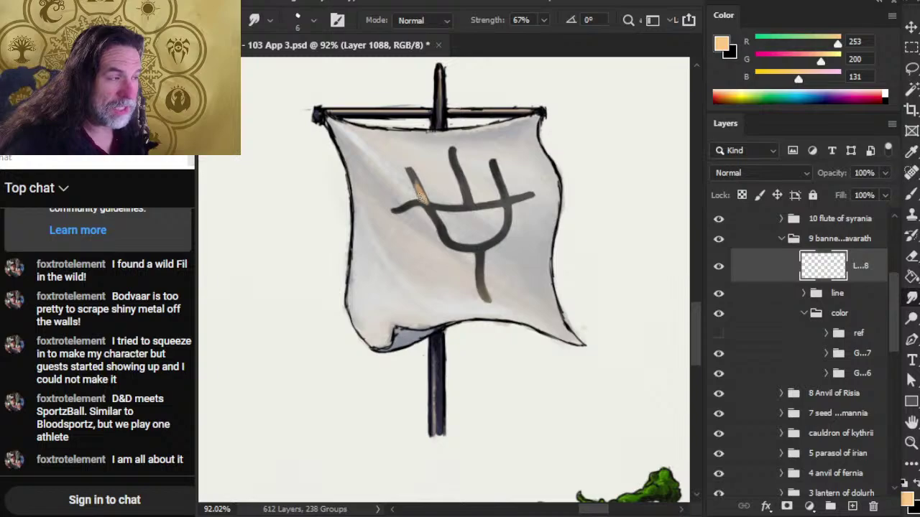
drag(421, 199, 406, 170)
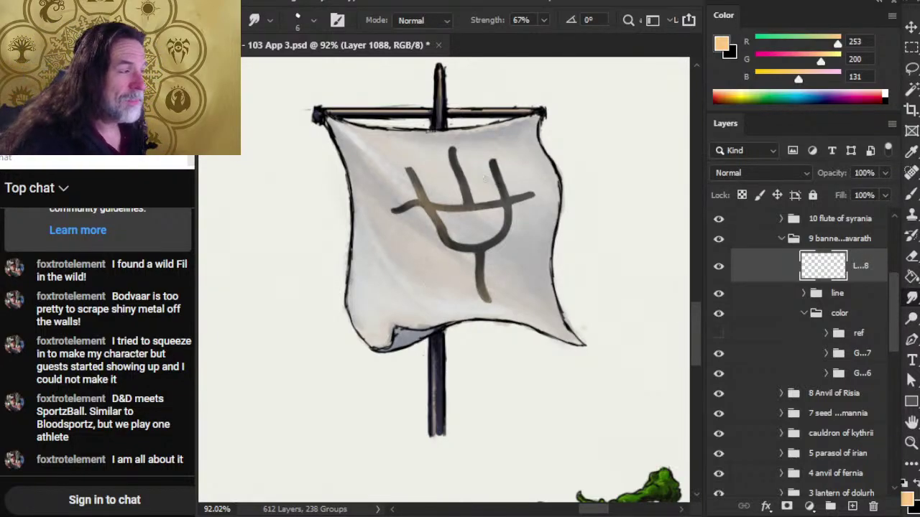
Step: Add pale orange highlights to the symbol's middle prong, smudging them into the dark stroke and erasing the excess
key(b)
key(r)
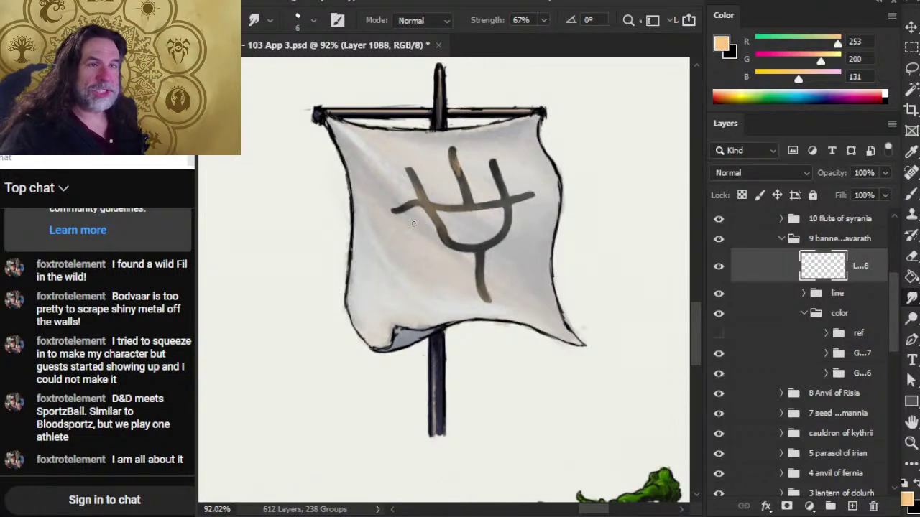
key(e)
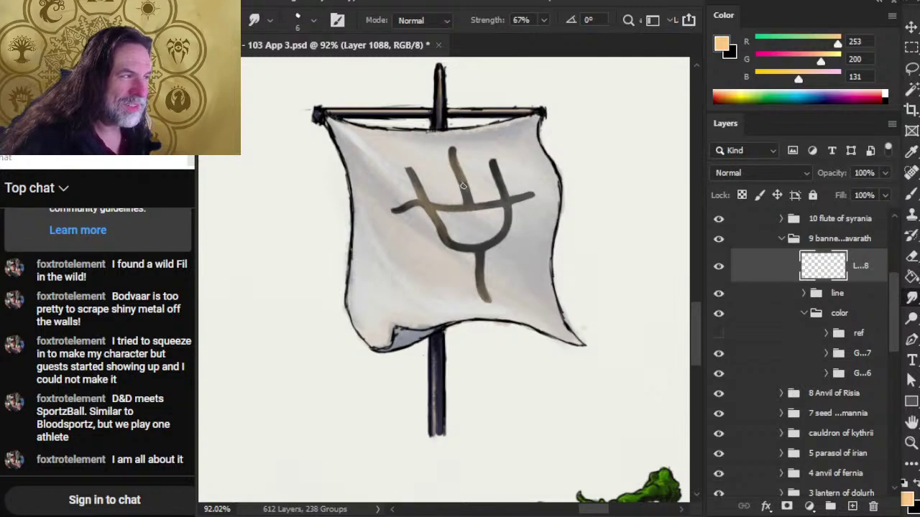
key(b)
key(r)
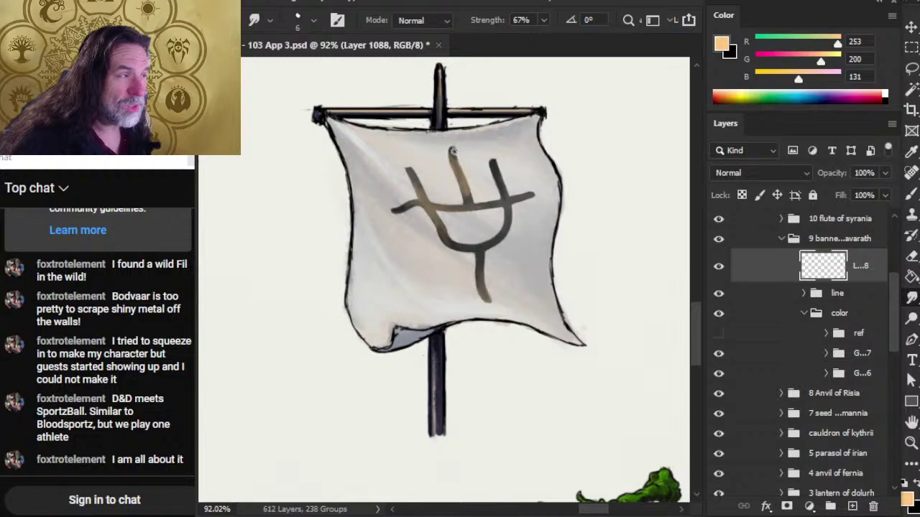
key(e)
key(r)
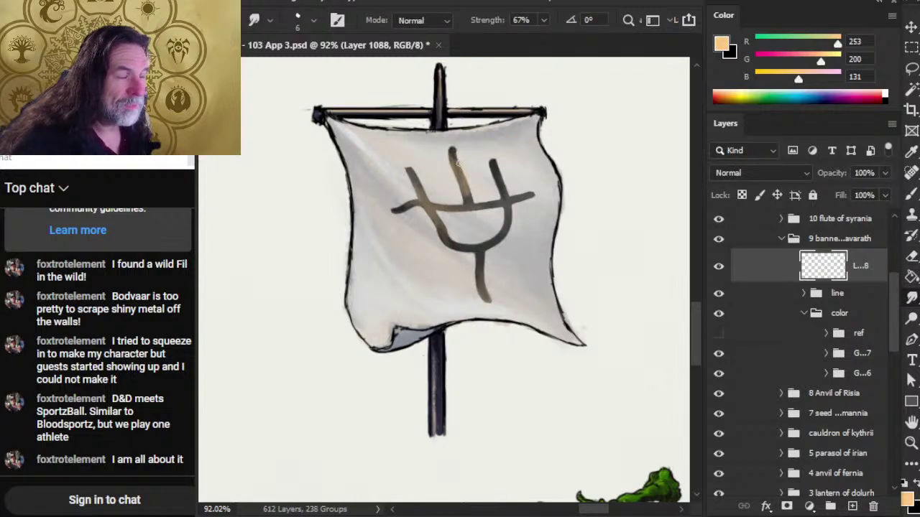
key(e)
key(r)
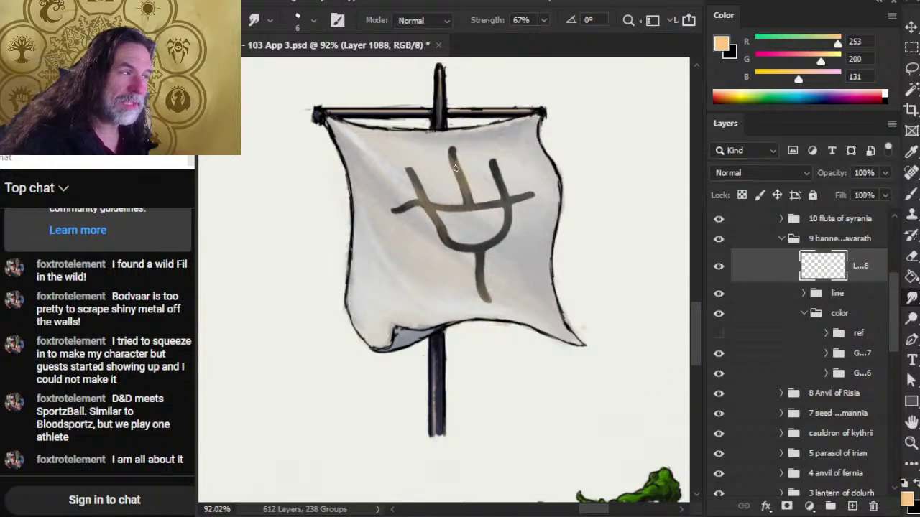
Step: Collapse the banner's color group and move the symbol's dark stroke layer out of the line group, directly above it
key(e)
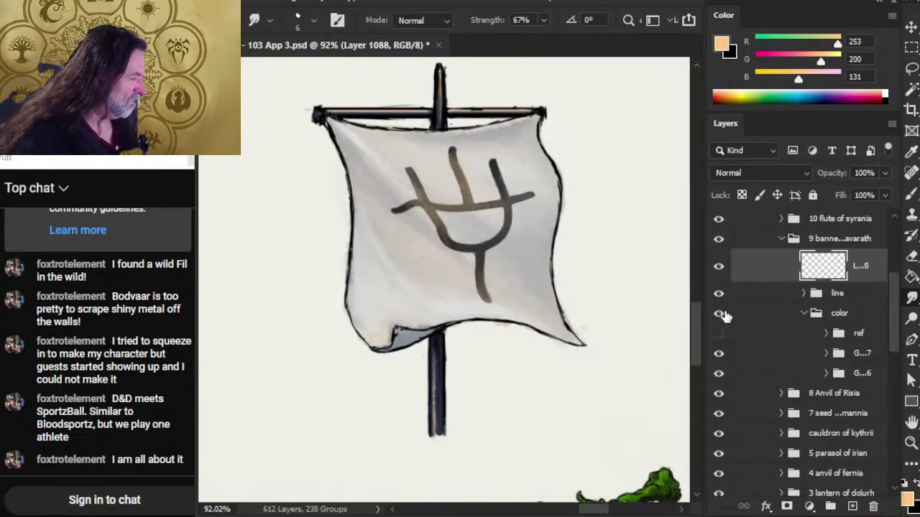
click(803, 314)
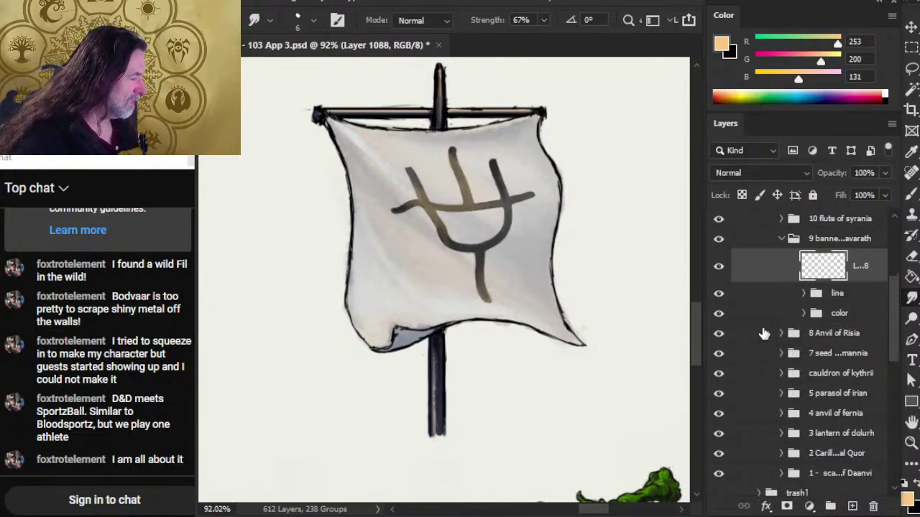
click(810, 294)
click(802, 293)
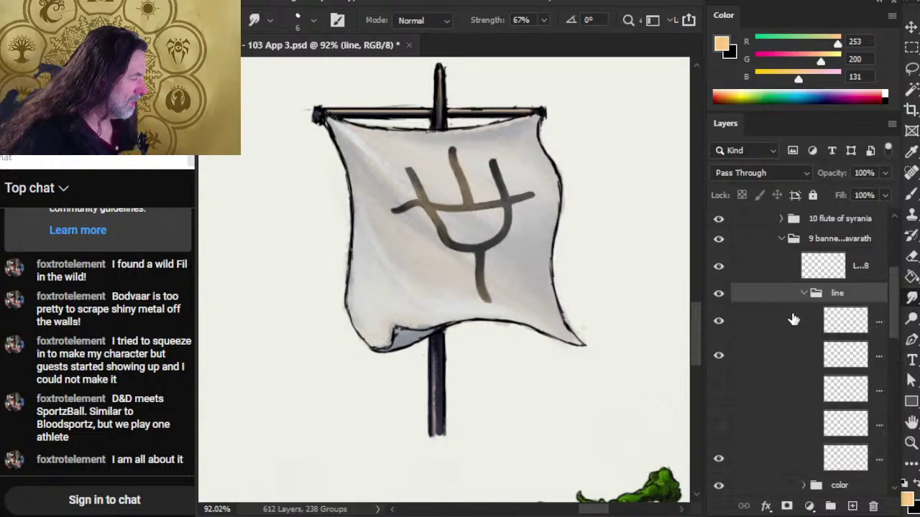
key(ctrl+shift+alt+n)
click(804, 328)
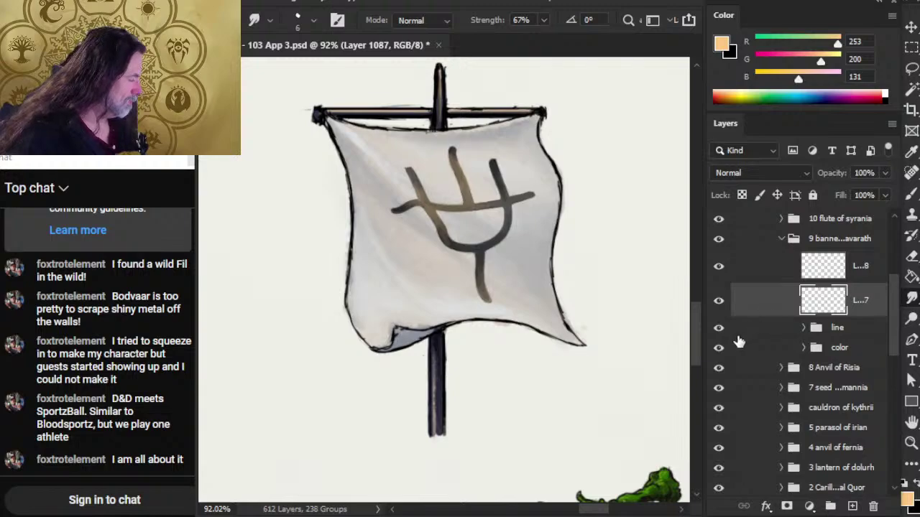
Step: Touch up the symbol's curve and crossbar in black on the dark stroke layer, smudging at 67% strength and erasing the excess
key(x)
key(b)
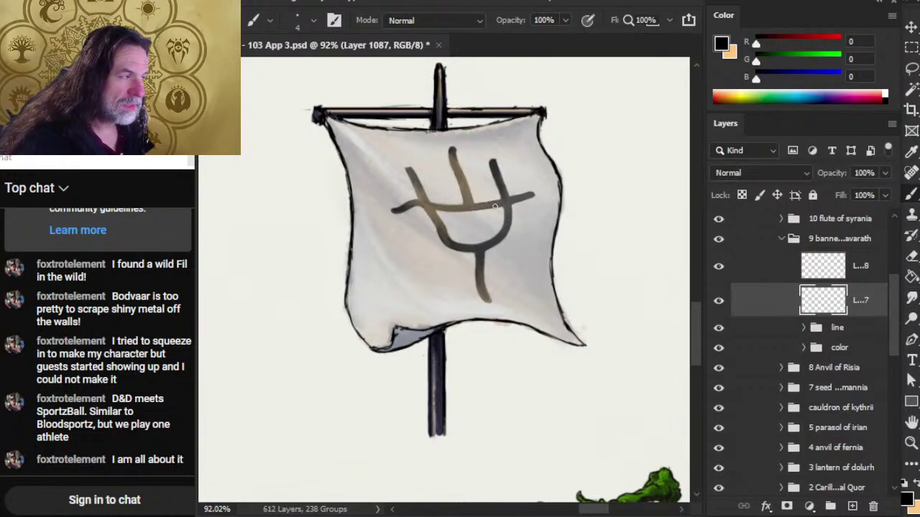
key(r)
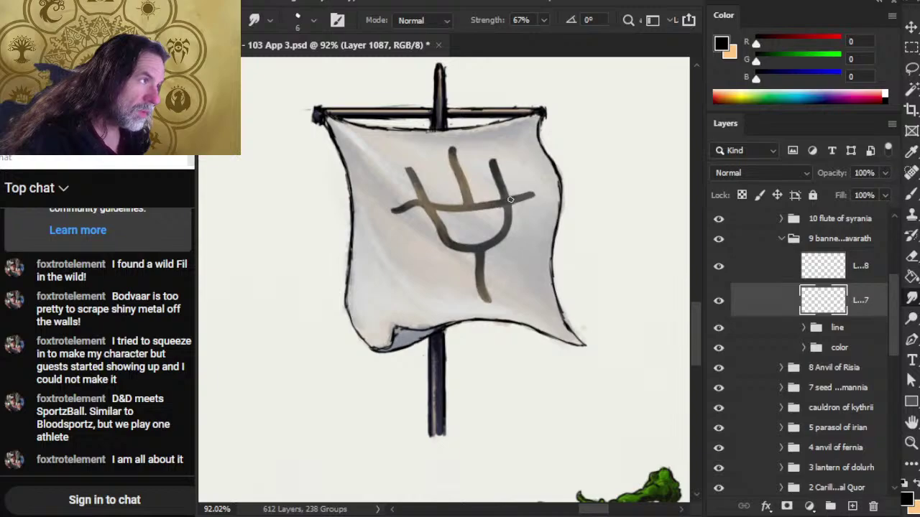
drag(502, 246, 500, 237)
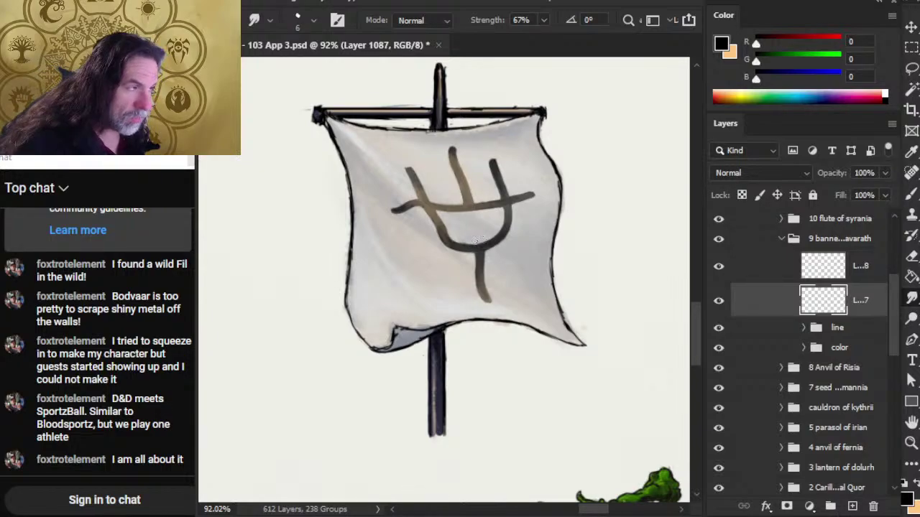
key(e)
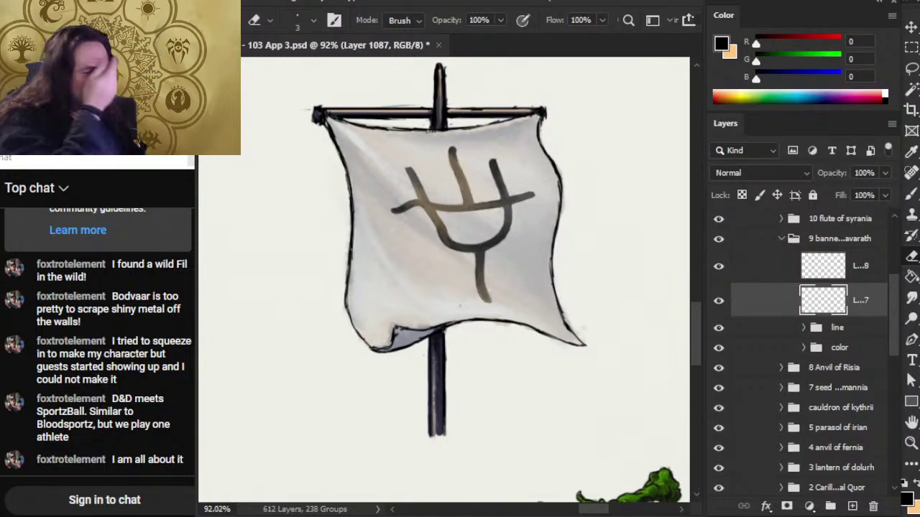
Step: Brush a pale orange highlight onto the symbol's right prong on the uppermost banner layer, blending it with the Smudge tool and Eraser
click(773, 279)
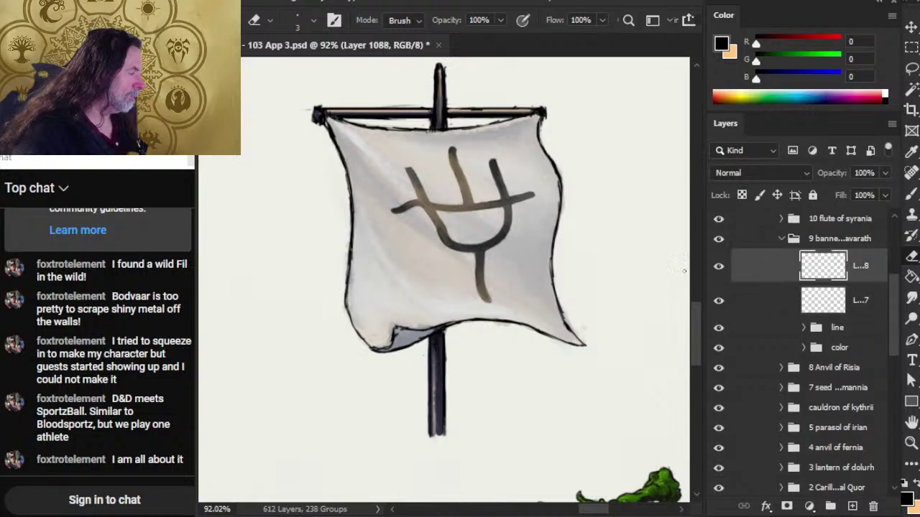
key(x)
key(b)
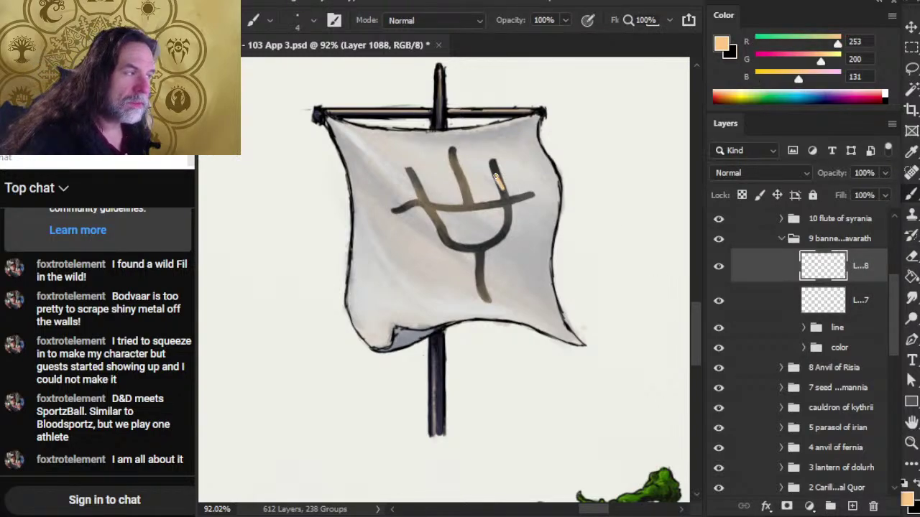
key(r)
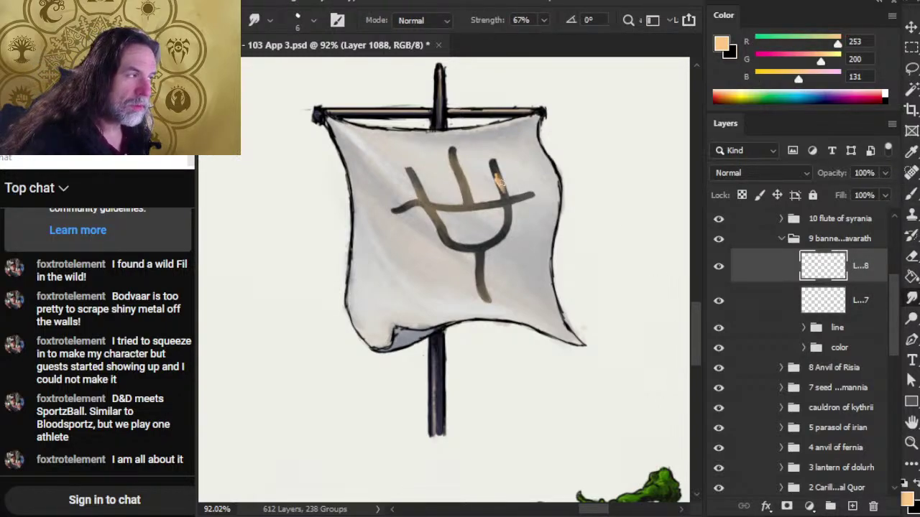
mouse_move(497, 181)
mouse_down()
mouse_move(493, 165)
mouse_move(501, 181)
mouse_up()
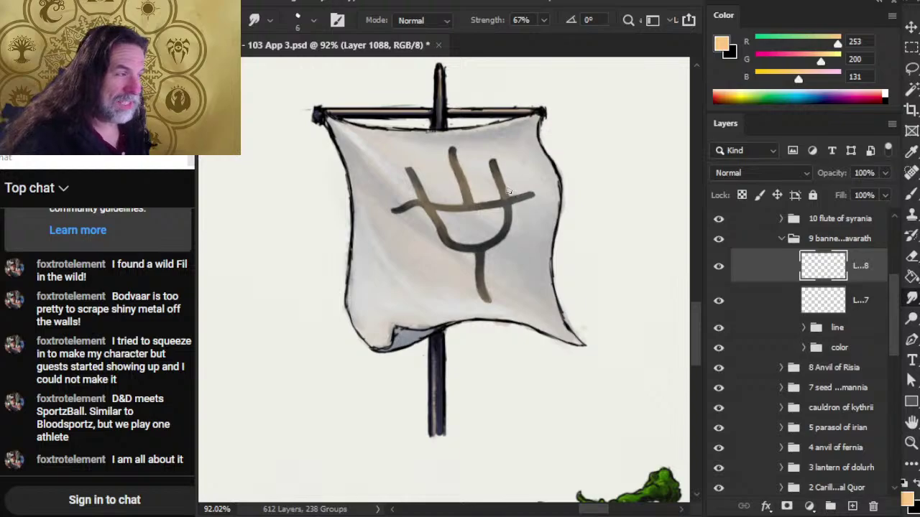
key(e)
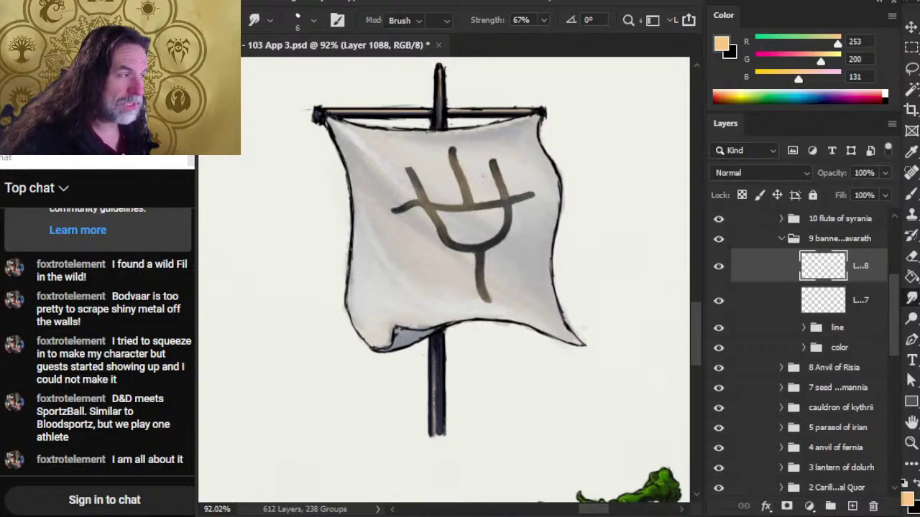
key(r)
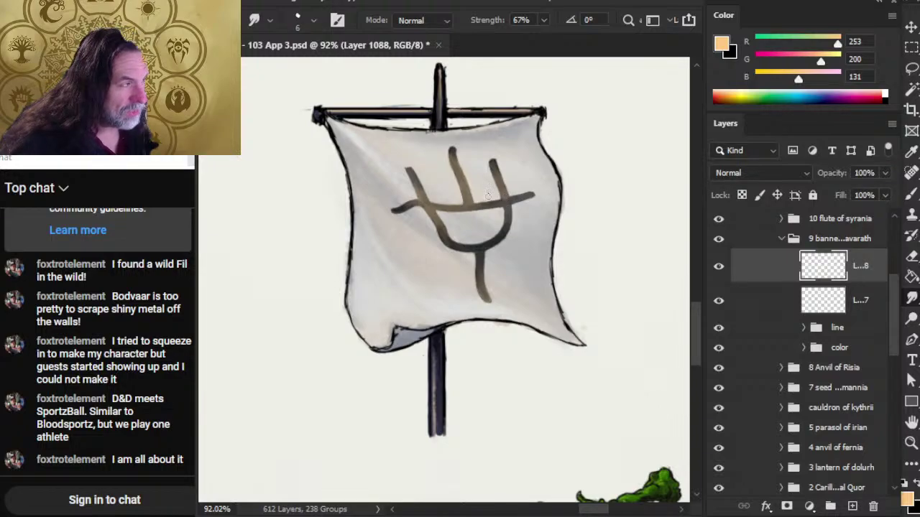
Step: Paint a pale orange highlight on the right end of the symbol's crossbar and smudge it along the stroke at 67% strength
key(z)
alt+click(463, 260)
click(501, 231)
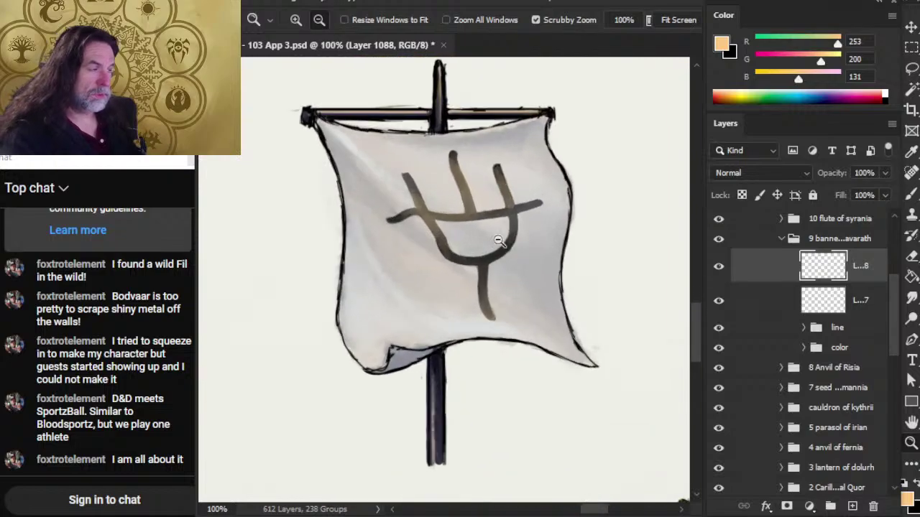
key(b)
key(r)
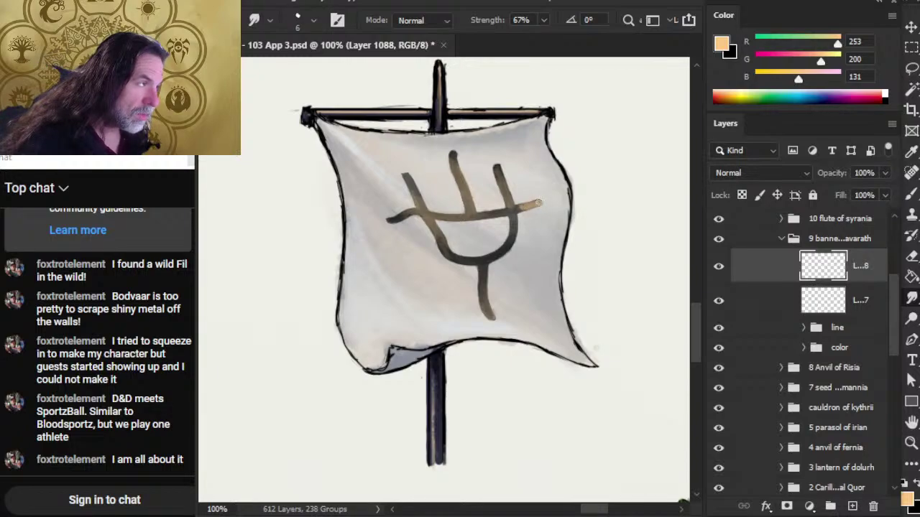
drag(544, 194, 519, 209)
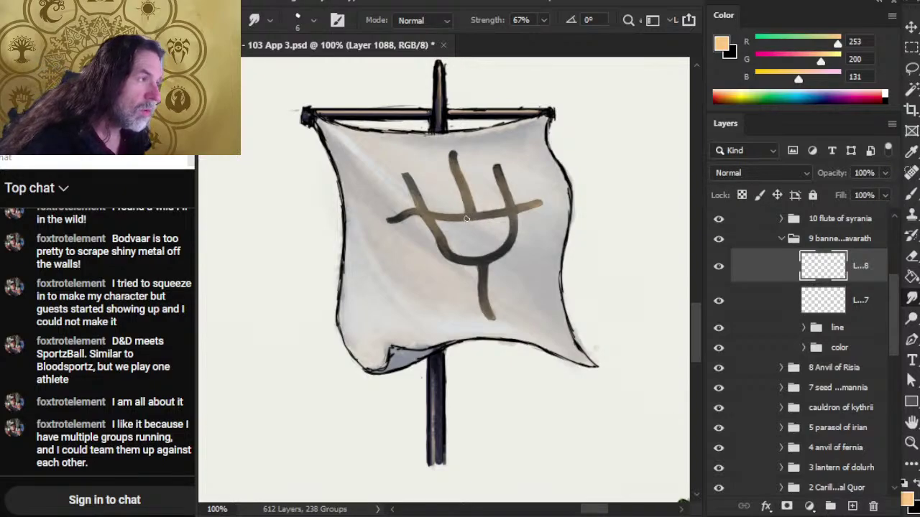
Step: Refine the symbol's dark strokes on the second banner layer with the Eraser and Smudge tool, and smudge the highlights on the uppermost layer
click(758, 306)
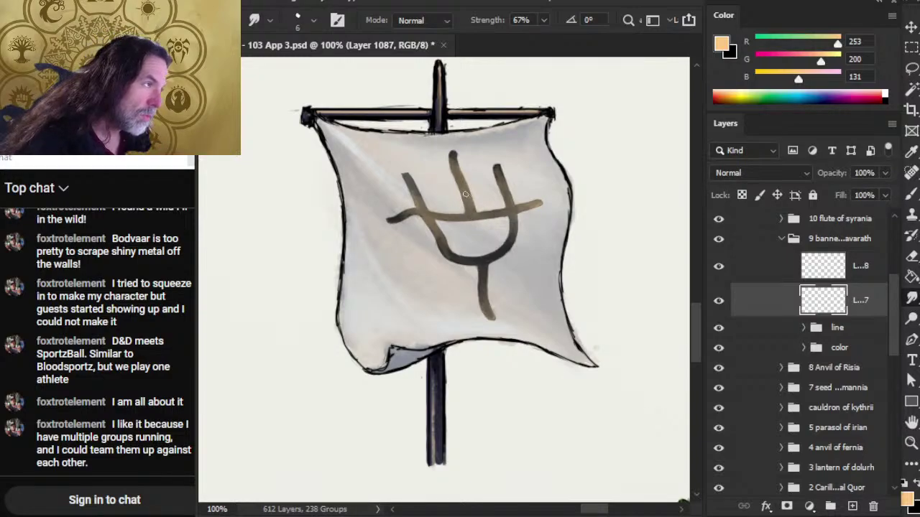
key(e)
key(r)
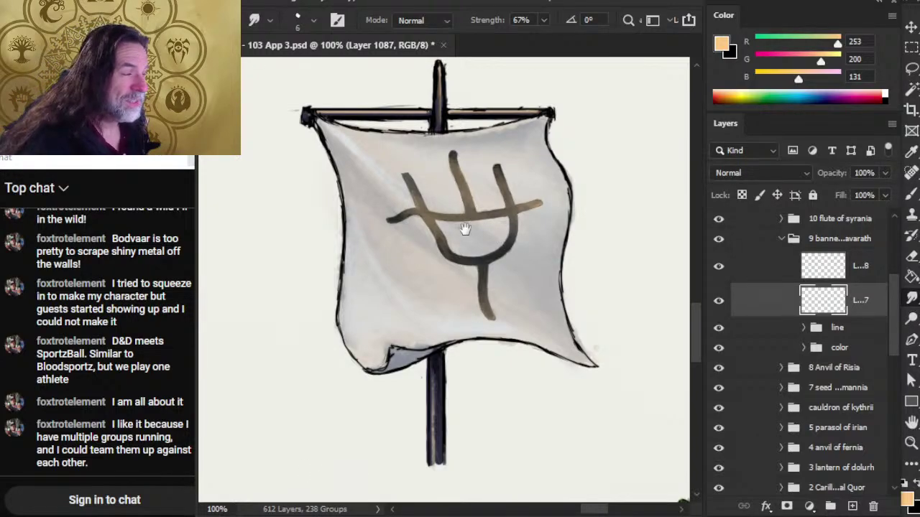
drag(516, 237, 488, 269)
key(e)
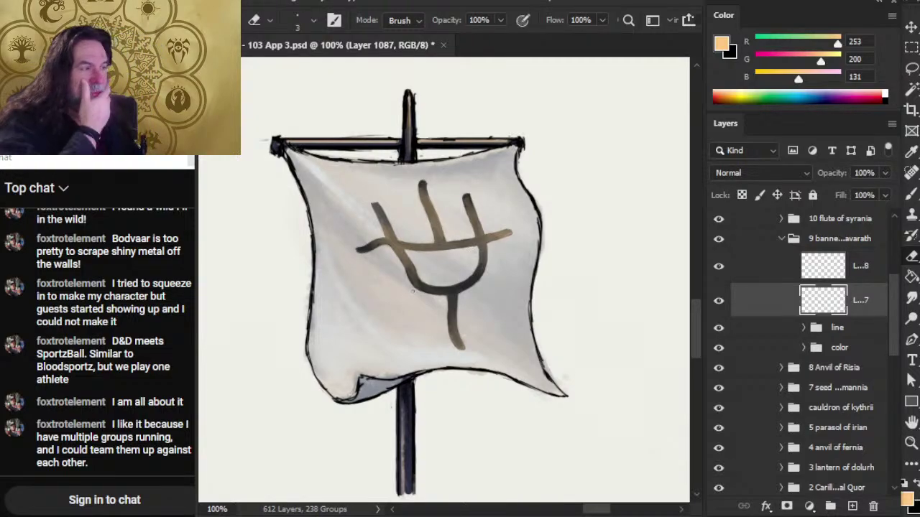
click(763, 275)
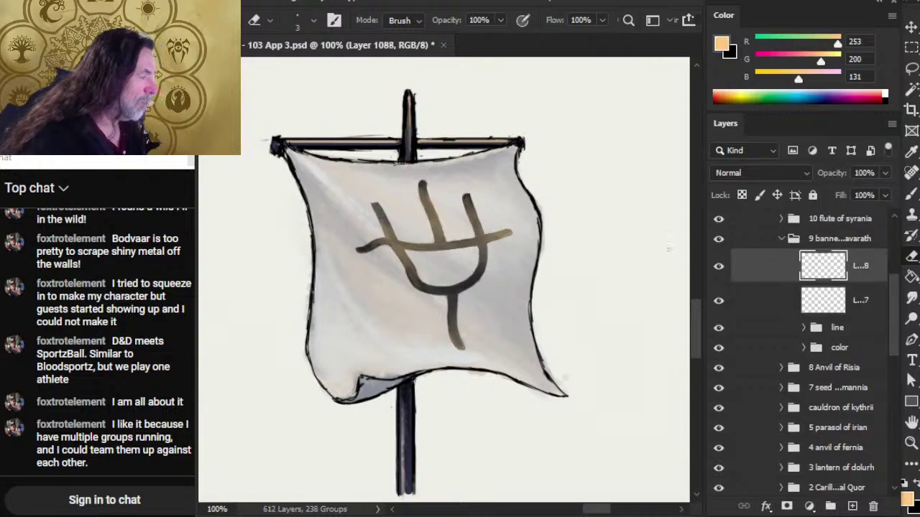
key(r)
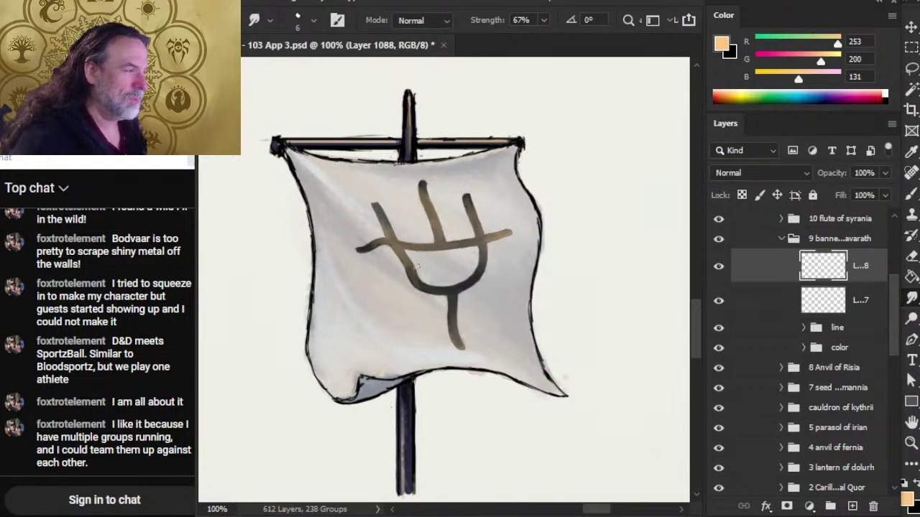
Step: Compare the symbol without its highlight layer, and brush a pale orange highlight onto the stem's lower end, smudging it upward at 67% strength
key(z)
scroll(439, 352, down, 5)
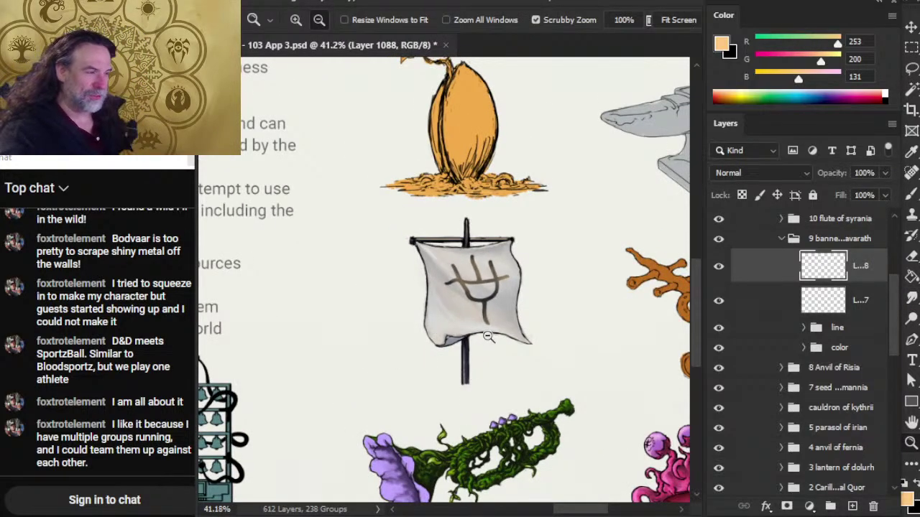
scroll(496, 331, up, 4)
scroll(543, 340, up, 3)
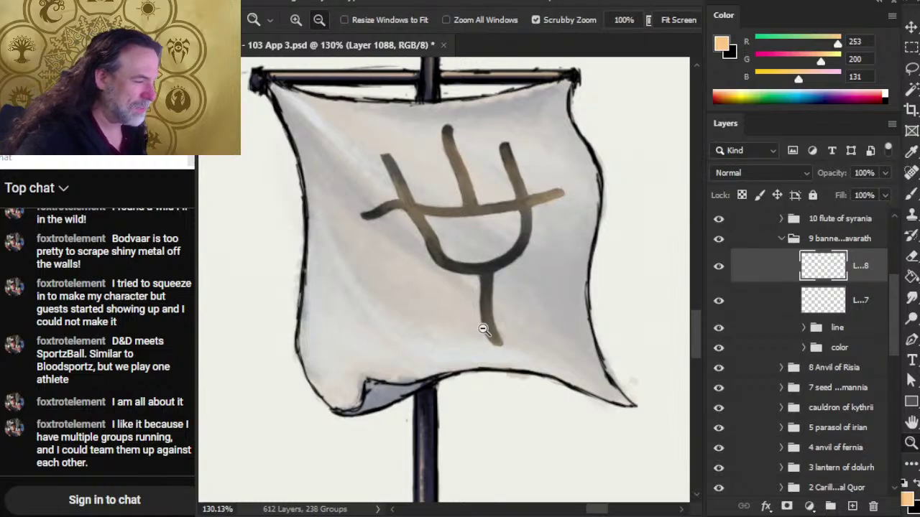
click(719, 266)
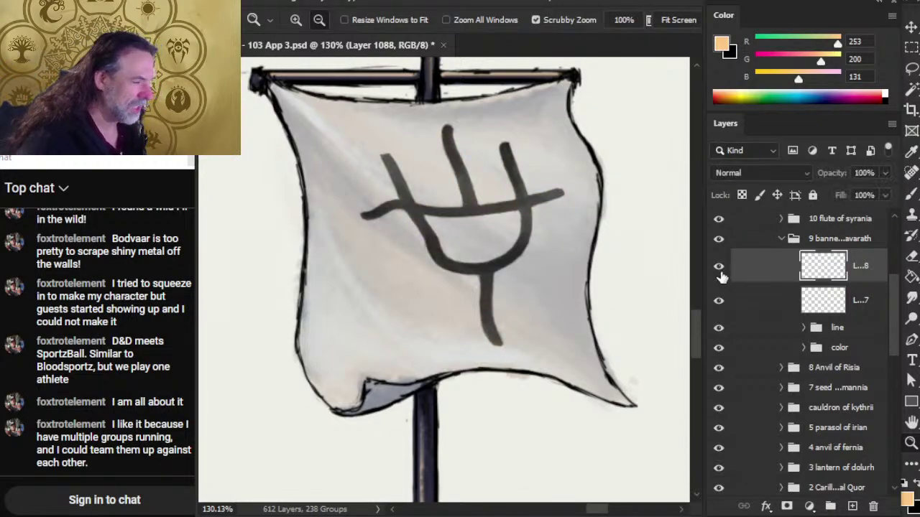
click(719, 266)
key(b)
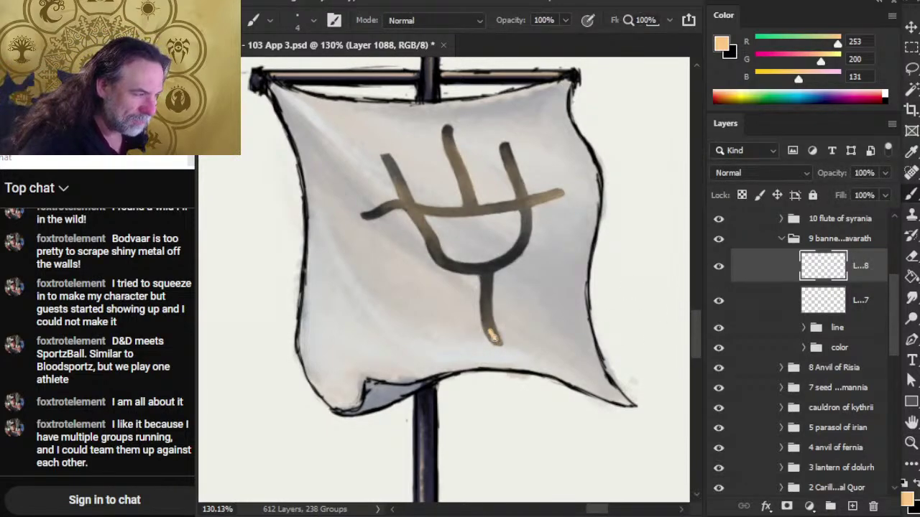
key(r)
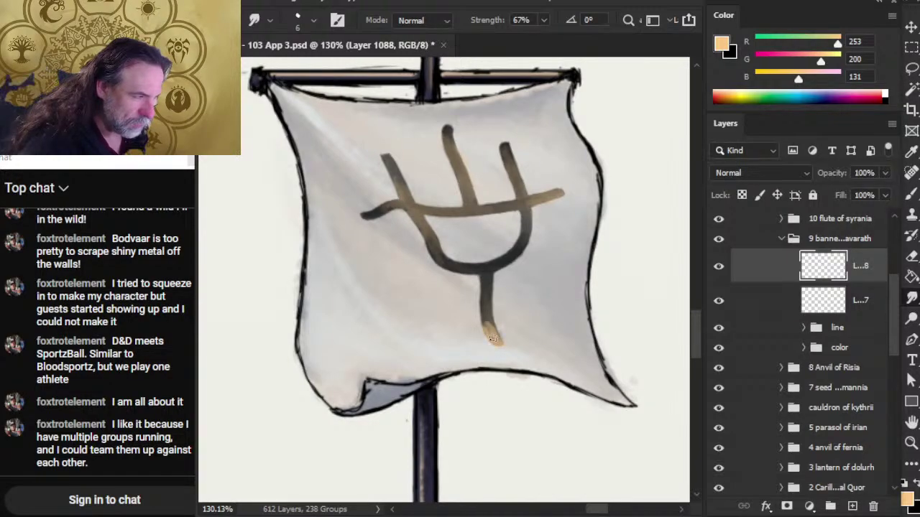
mouse_move(496, 341)
mouse_down()
mouse_move(483, 314)
mouse_move(493, 338)
mouse_up()
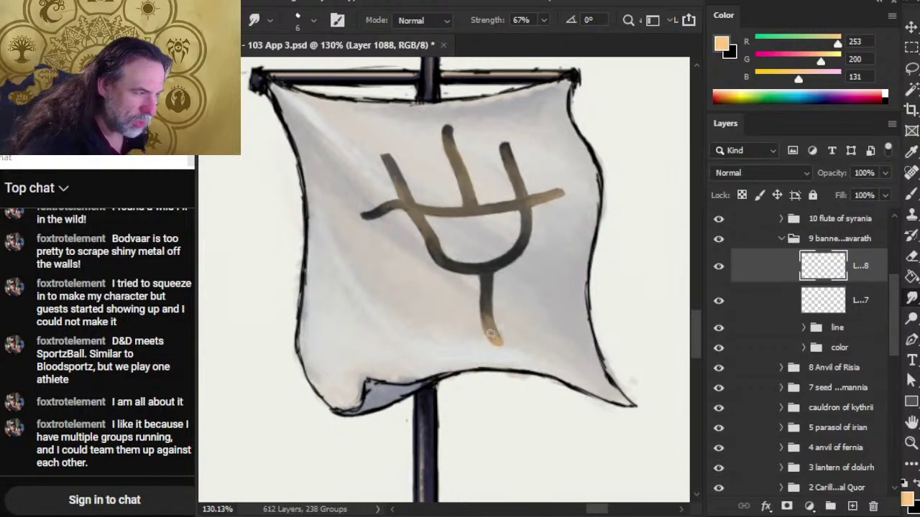
drag(490, 332, 484, 303)
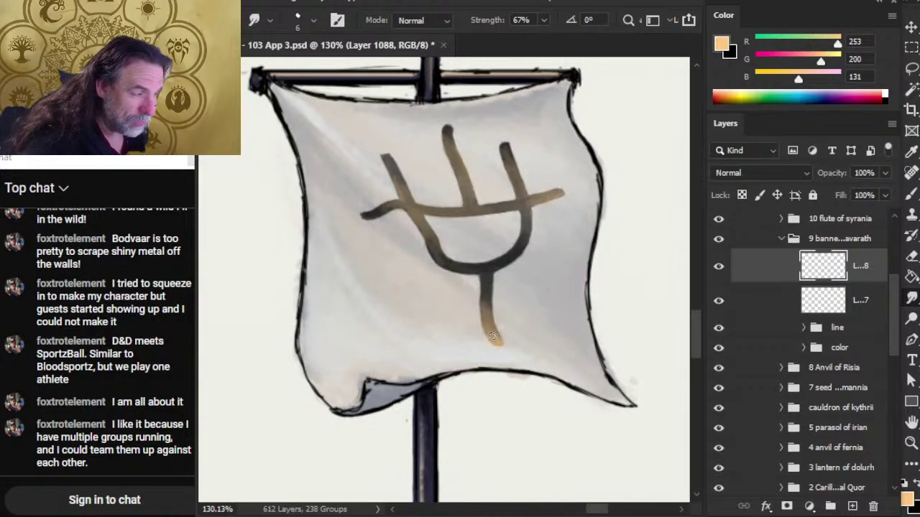
mouse_move(488, 333)
mouse_down()
mouse_move(496, 342)
mouse_move(489, 325)
mouse_up()
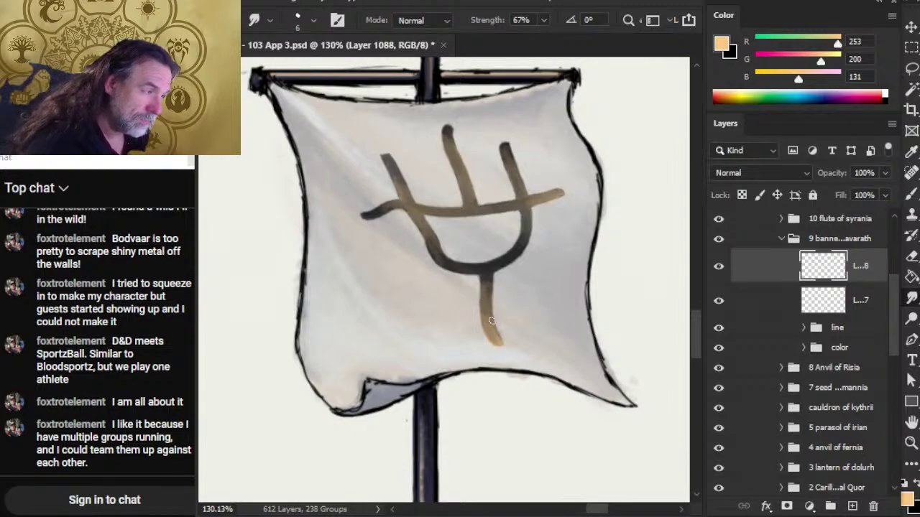
Step: Clean up the stem highlight with the Eraser and Smudge tool, and merge the highlight layer down into the dark stroke layer
key(e)
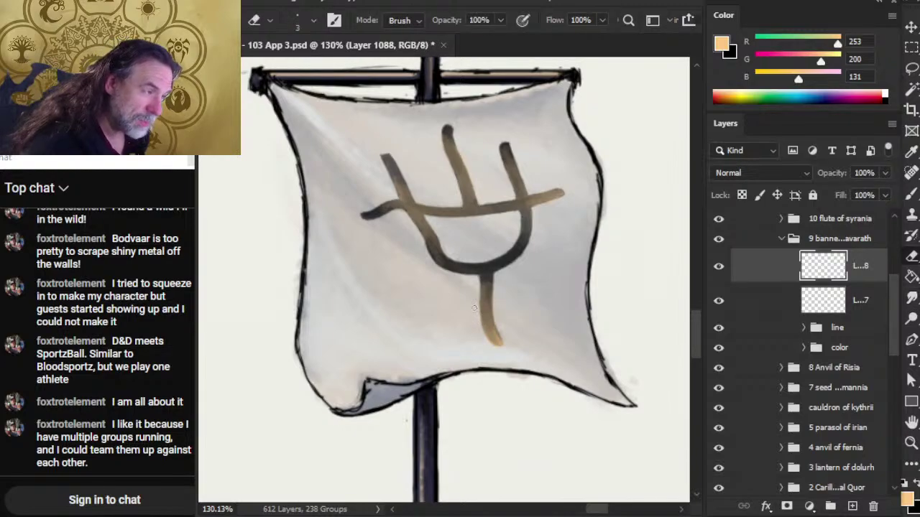
key(r)
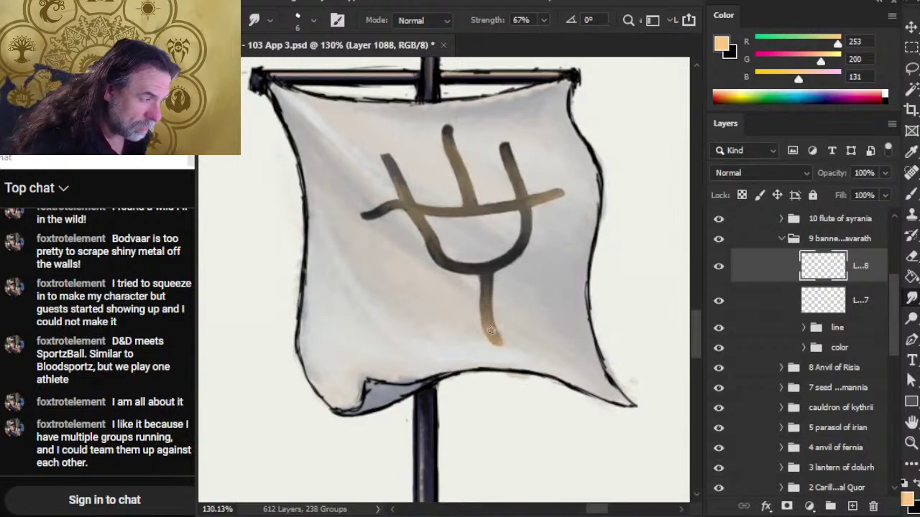
key(e)
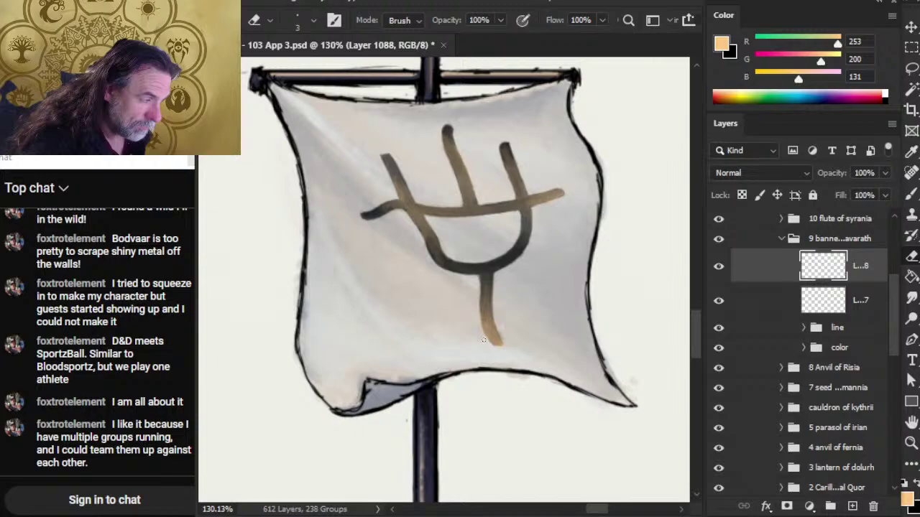
key(r)
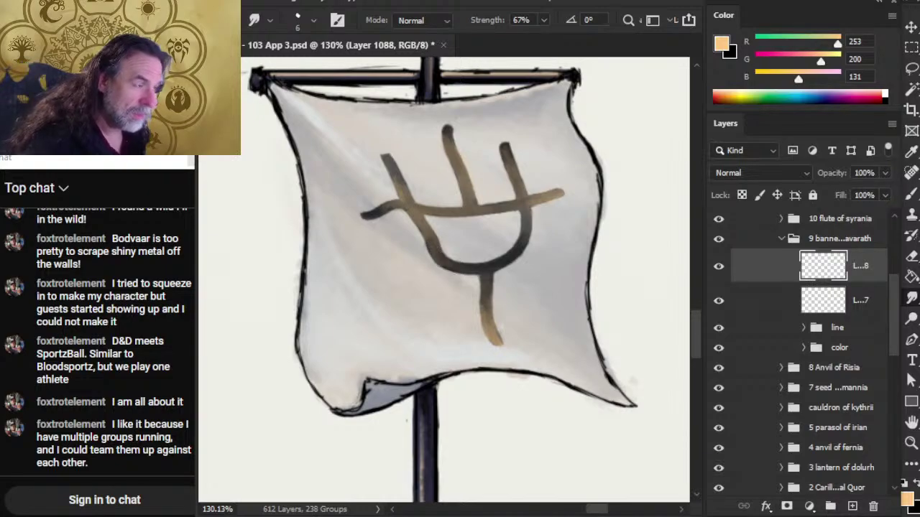
right_click(771, 266)
click(797, 435)
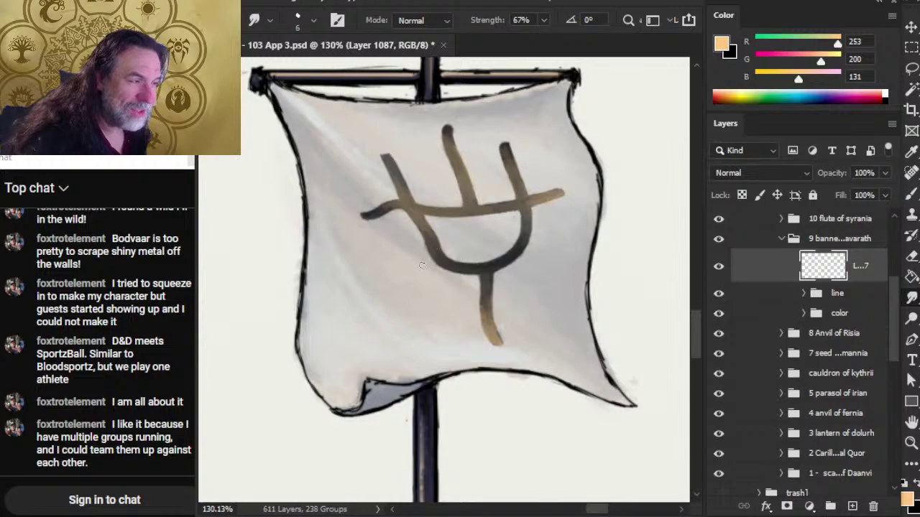
Step: Touch up the symbol's edges and the tip of its middle prong with the Eraser and the Smudge tool at 67% strength
key(e)
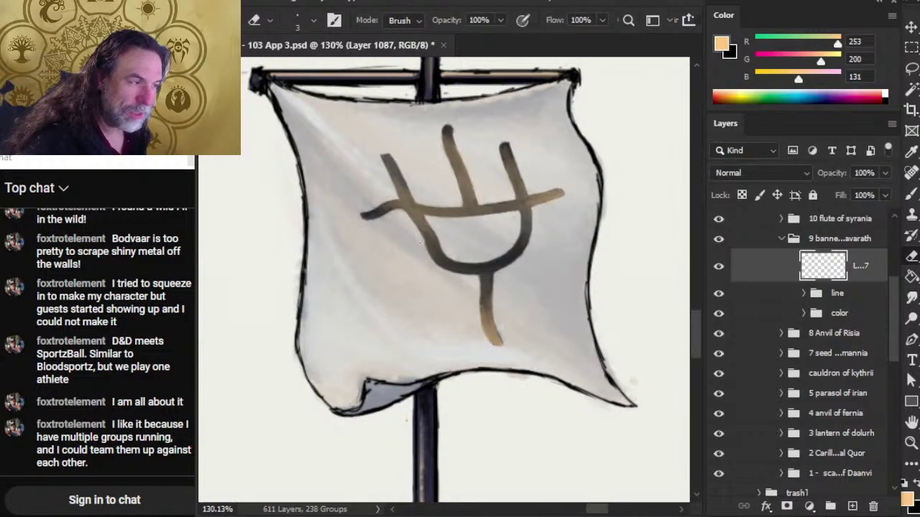
key(r)
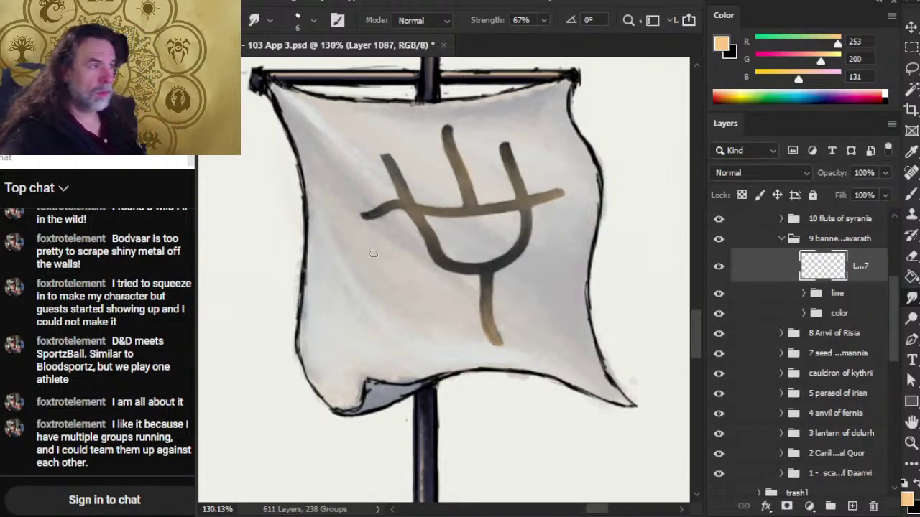
key(z)
drag(445, 266, 434, 280)
drag(479, 217, 500, 217)
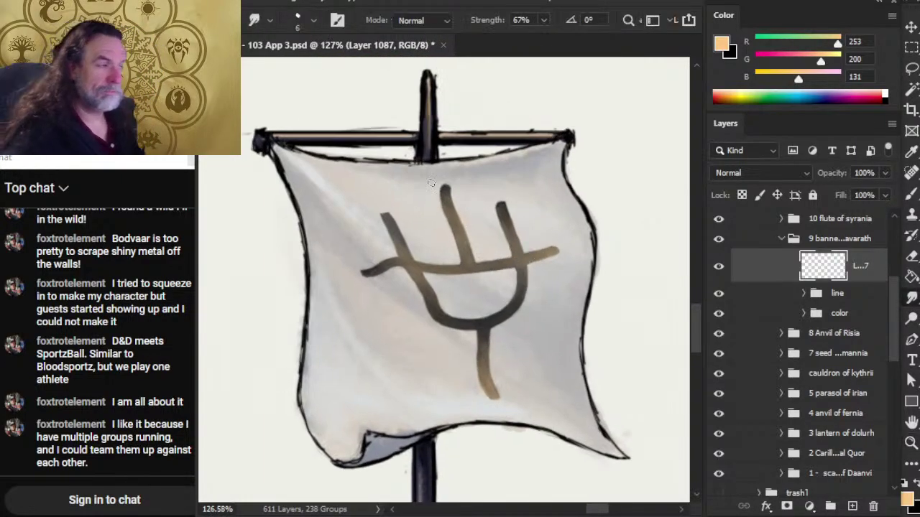
drag(443, 199, 445, 187)
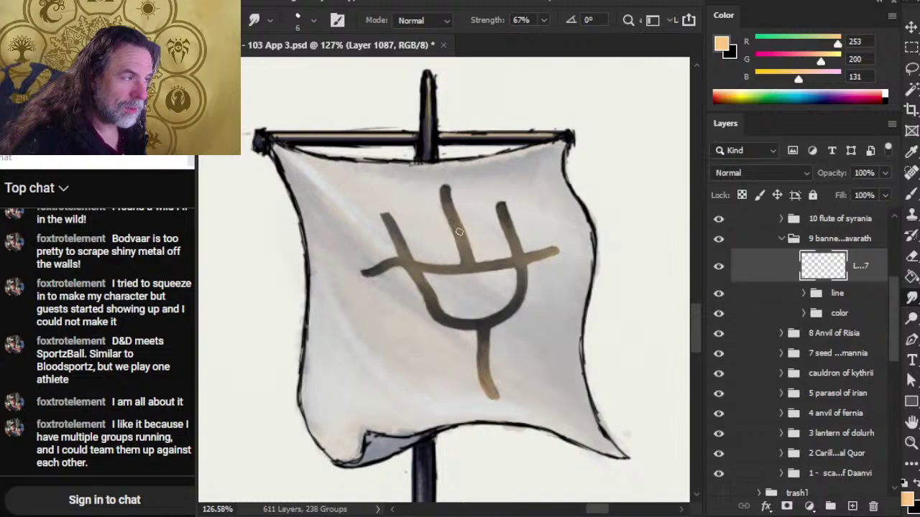
key(z)
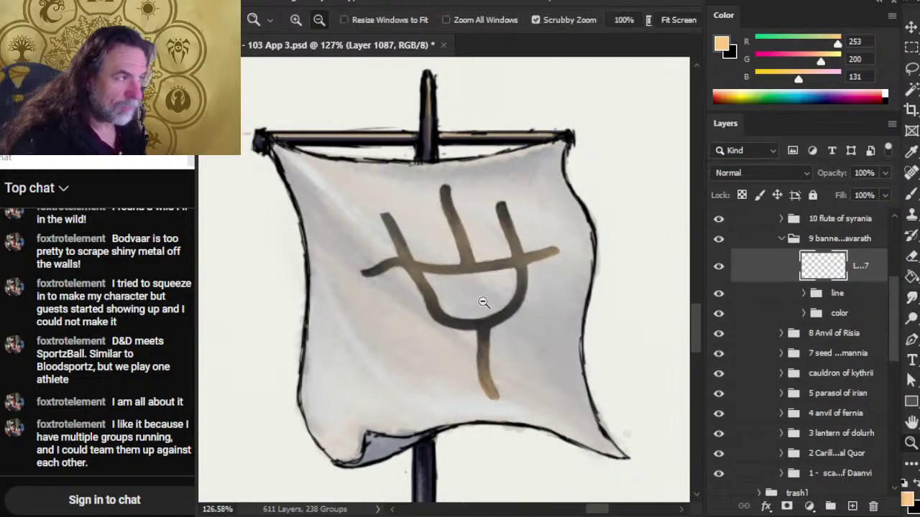
scroll(478, 298, down, 3)
scroll(461, 243, up, 3)
key(e)
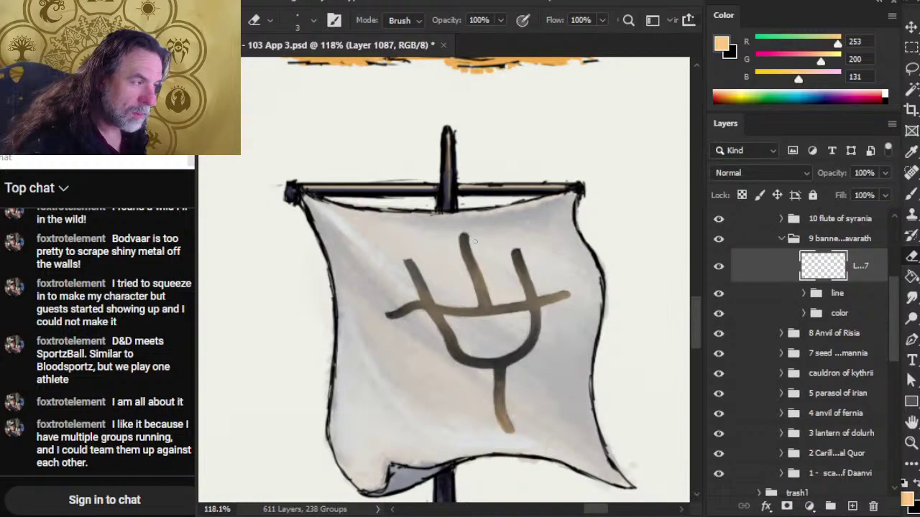
key(r)
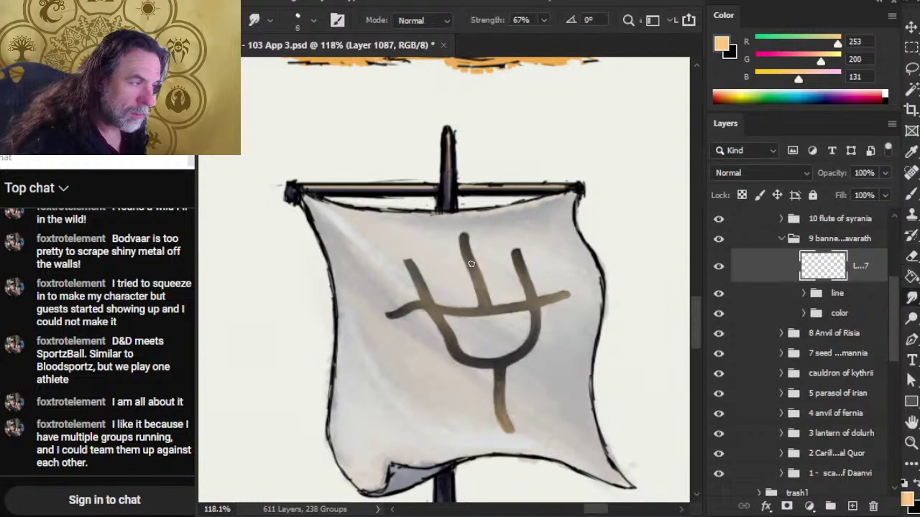
Step: Check the banner beside the neighbouring artifacts and save the document
key(z)
alt+click(479, 302)
alt+click(527, 407)
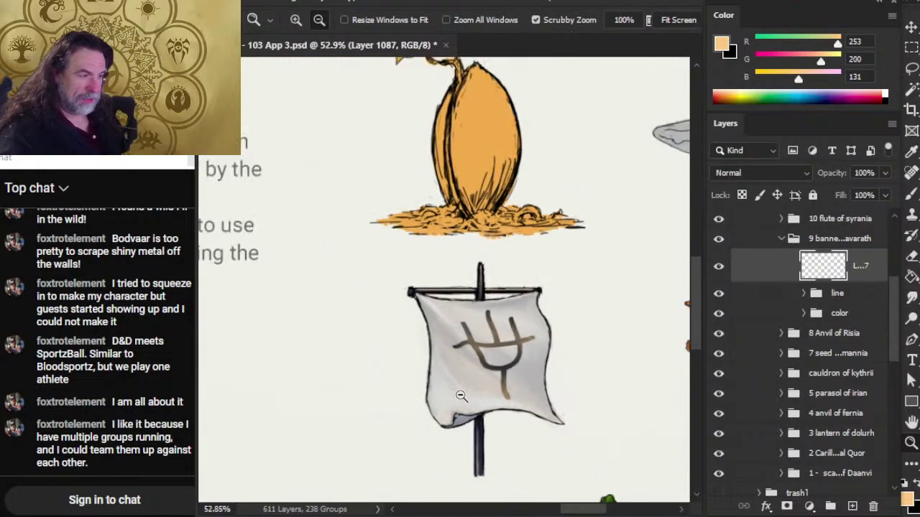
drag(517, 441, 423, 352)
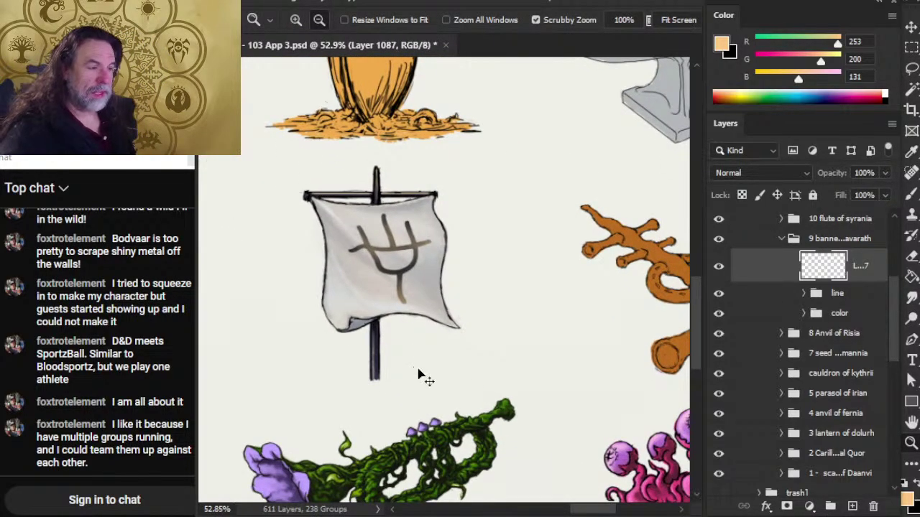
key(ctrl+s)
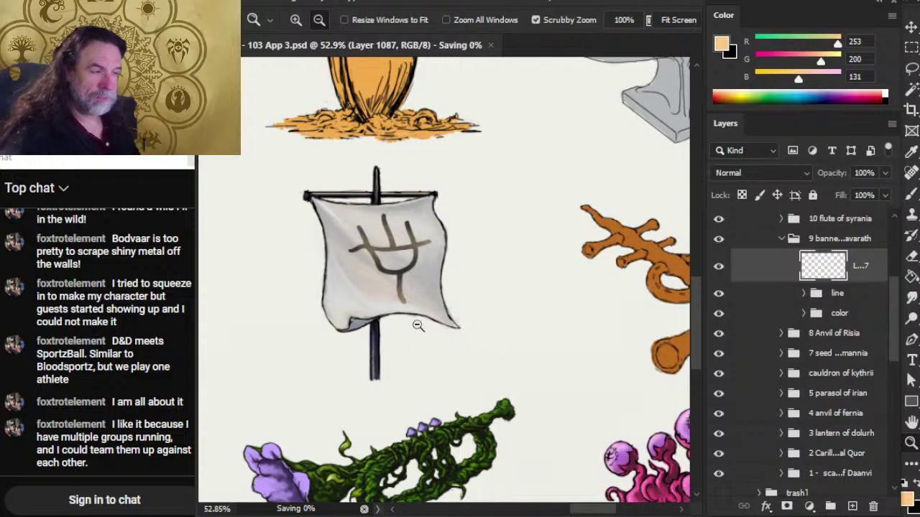
Step: Refine the junction of the symbol's stem and curve with the Smudge tool and Eraser, and save the document again
click(413, 304)
key(r)
drag(410, 273, 413, 297)
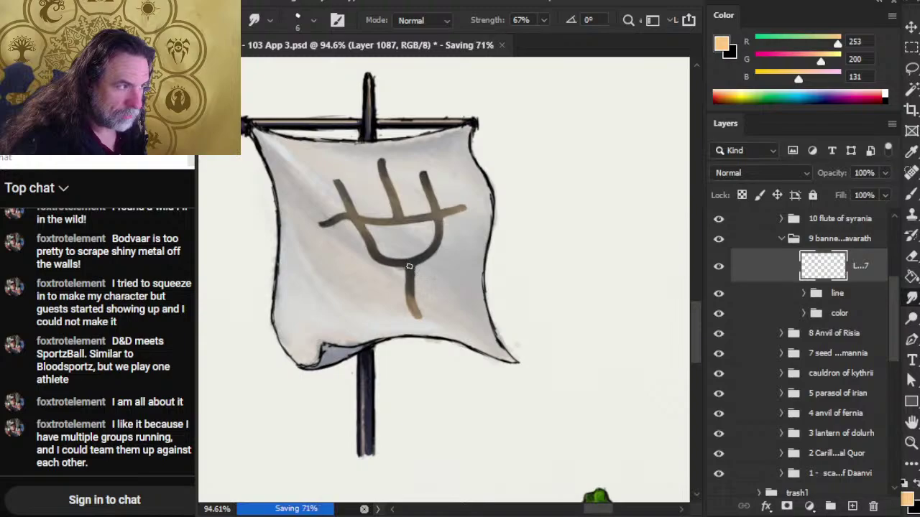
key(e)
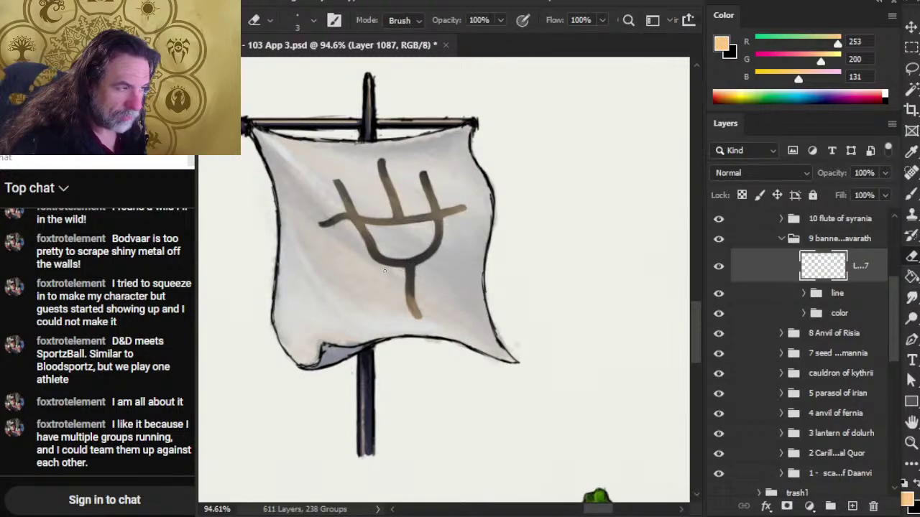
drag(414, 299, 352, 320)
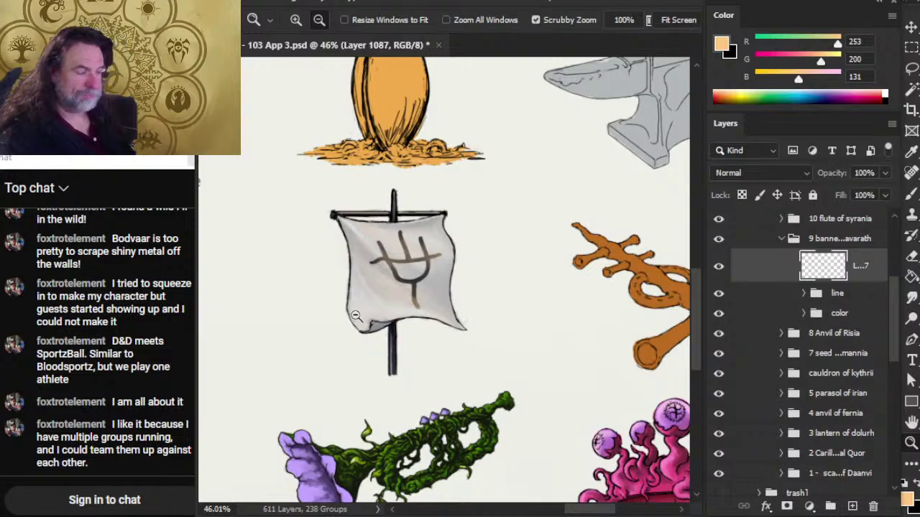
key(ctrl+s)
Step: Review the banner among the other artifacts on the page, with its layer group collapsed
drag(530, 381, 468, 304)
scroll(604, 392, down, 5)
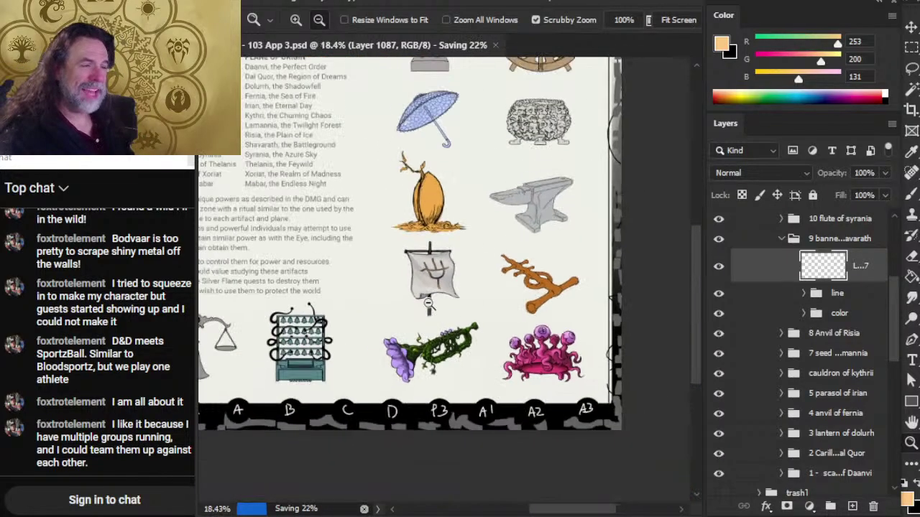
click(435, 306)
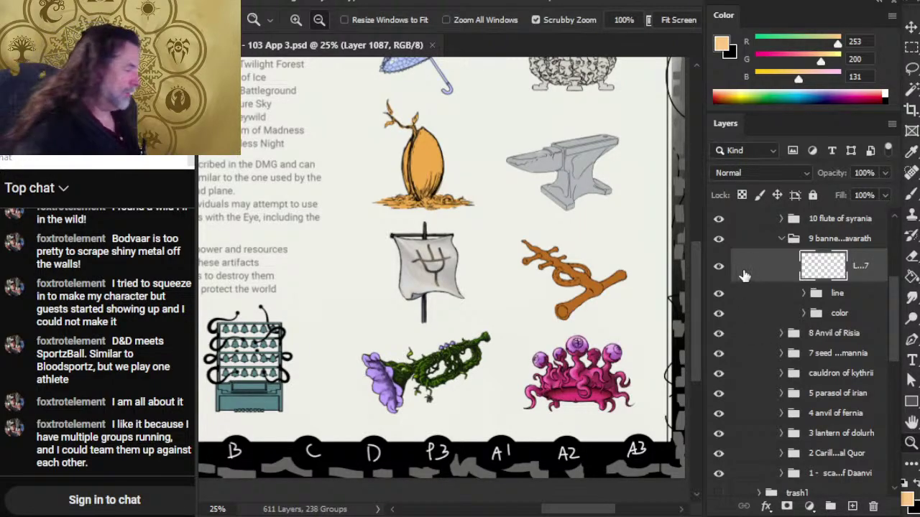
click(781, 239)
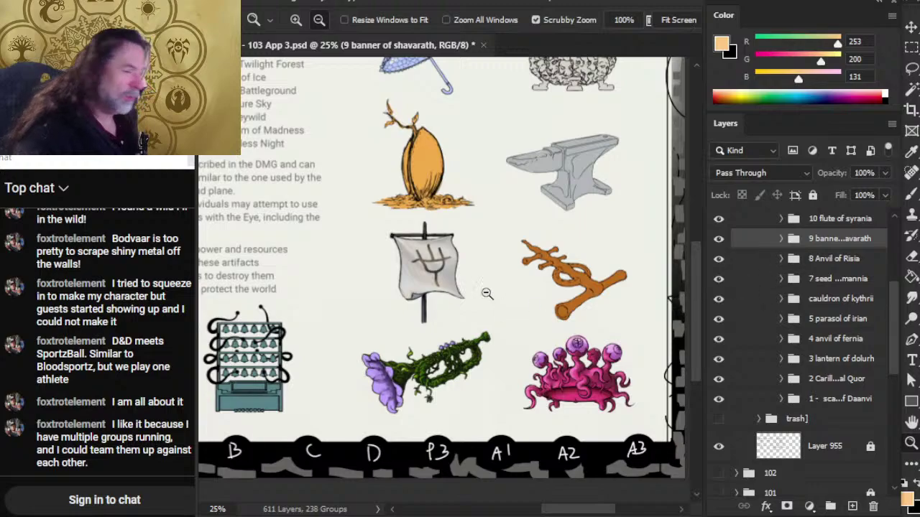
drag(426, 268, 444, 288)
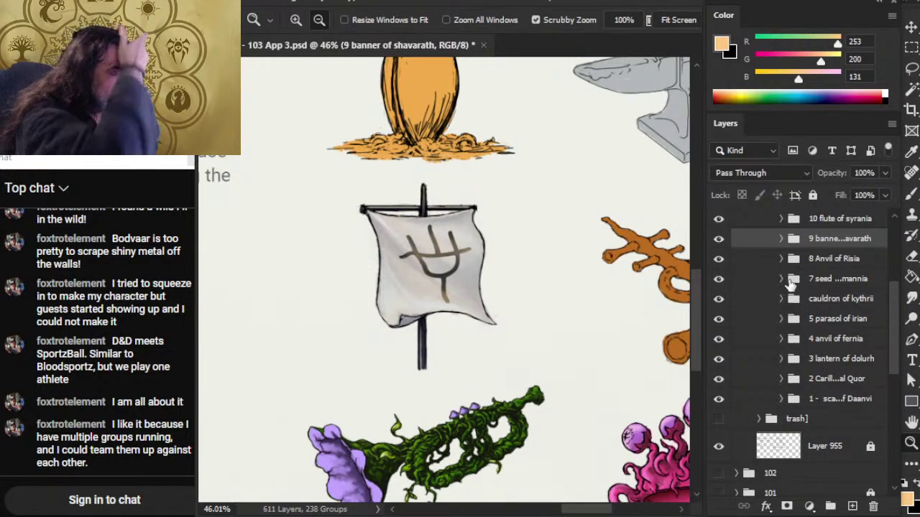
Step: Group the symbol layer with the line and color groups inside the banner group, and duplicate the new group under its default name
click(781, 239)
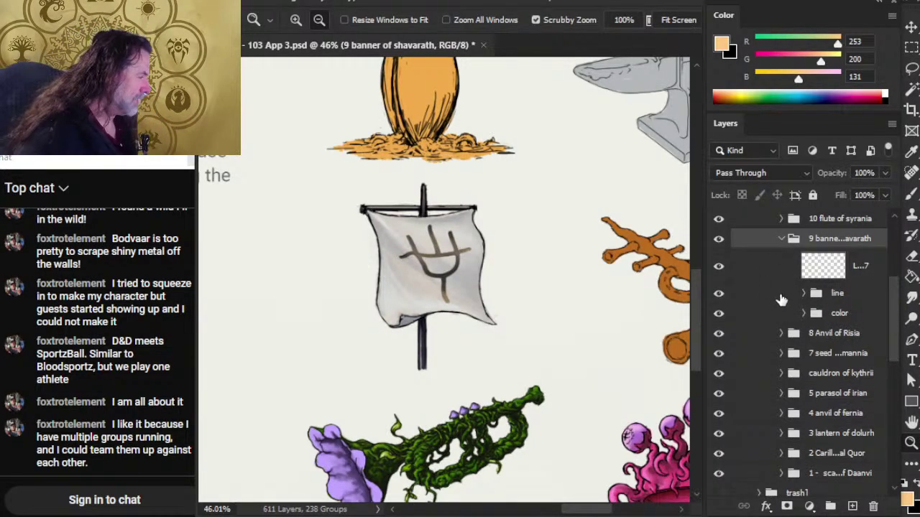
click(766, 272)
shift+click(785, 314)
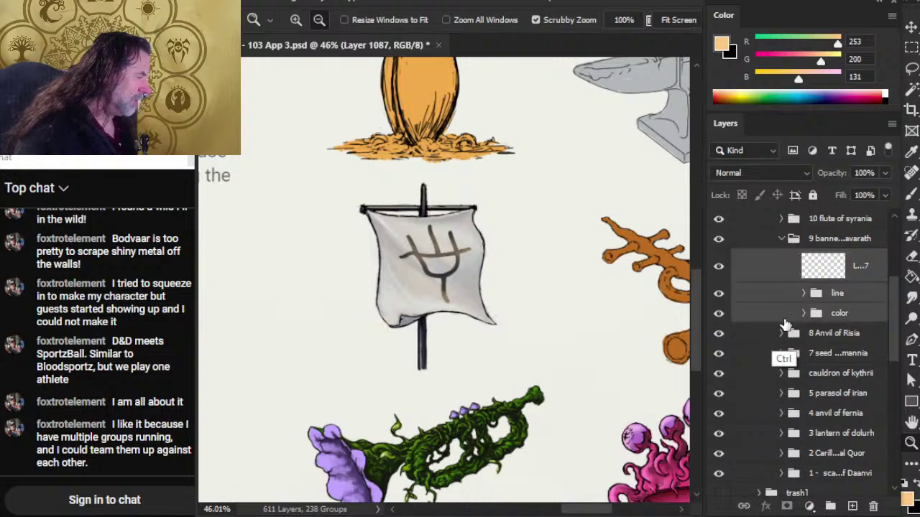
key(ctrl+g)
right_click(789, 261)
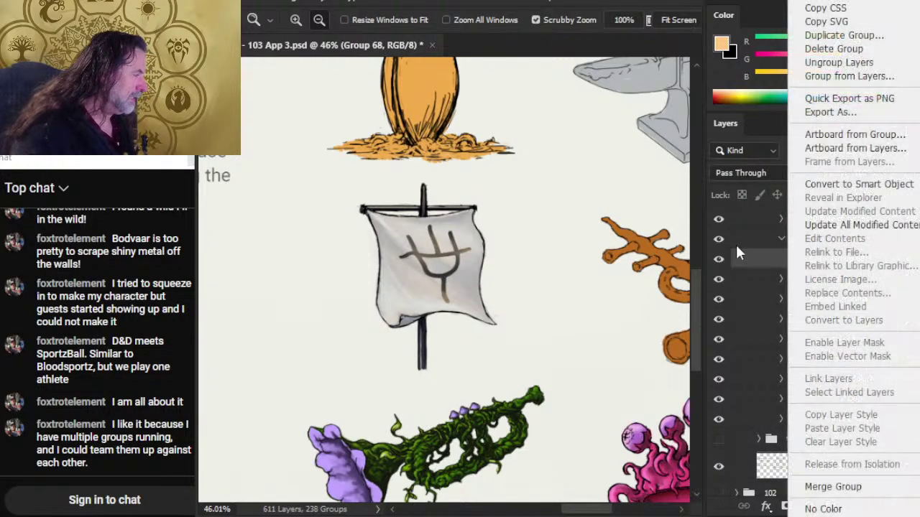
click(869, 40)
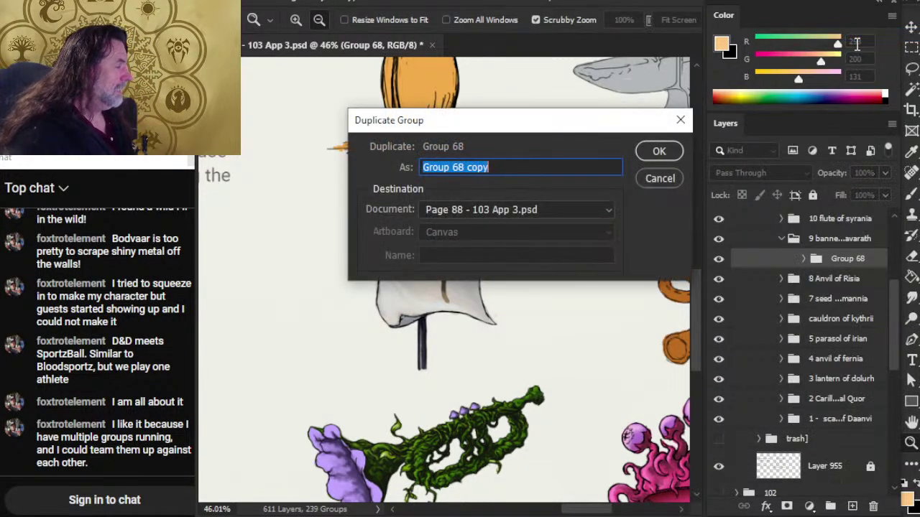
key(Return)
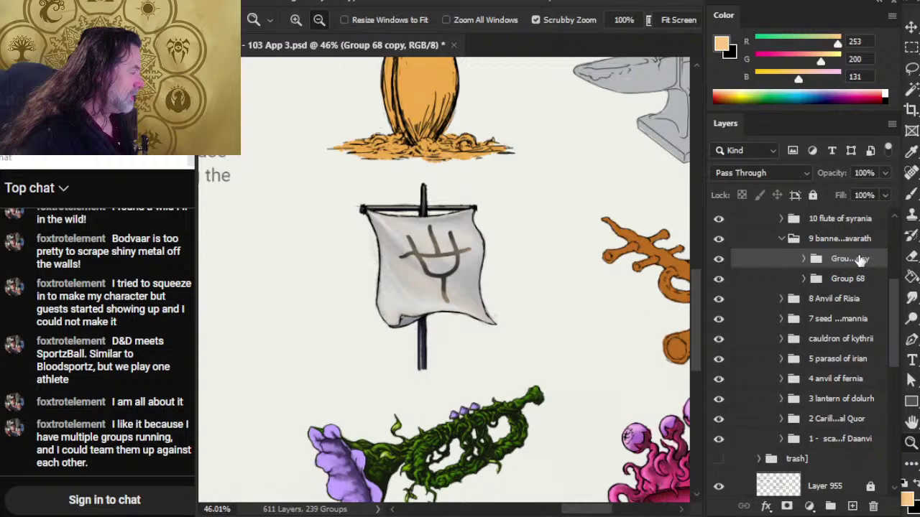
Step: Merge the duplicated group into a single layer and hide the original group
right_click(780, 258)
click(820, 487)
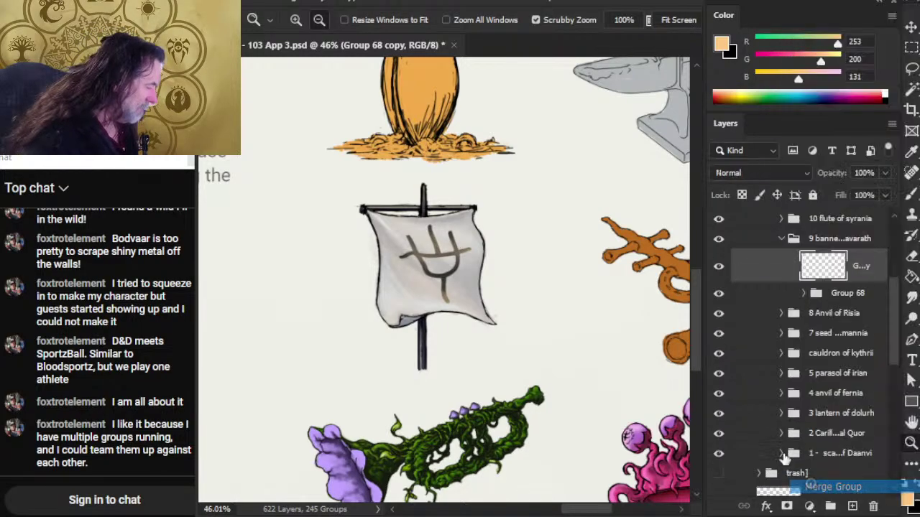
click(719, 294)
Step: Try an eraser stroke across the crossbar and the cloth's upper-left corner on the merged layer, and undo it
click(406, 274)
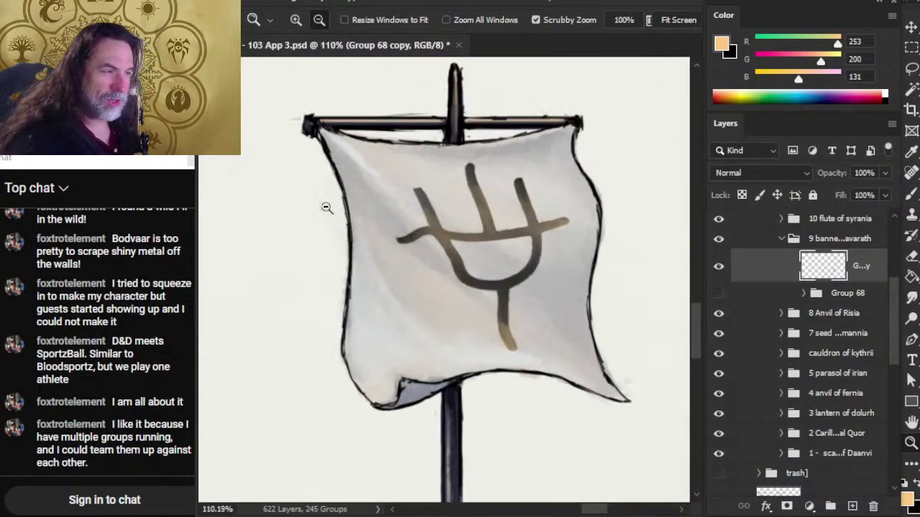
key(e)
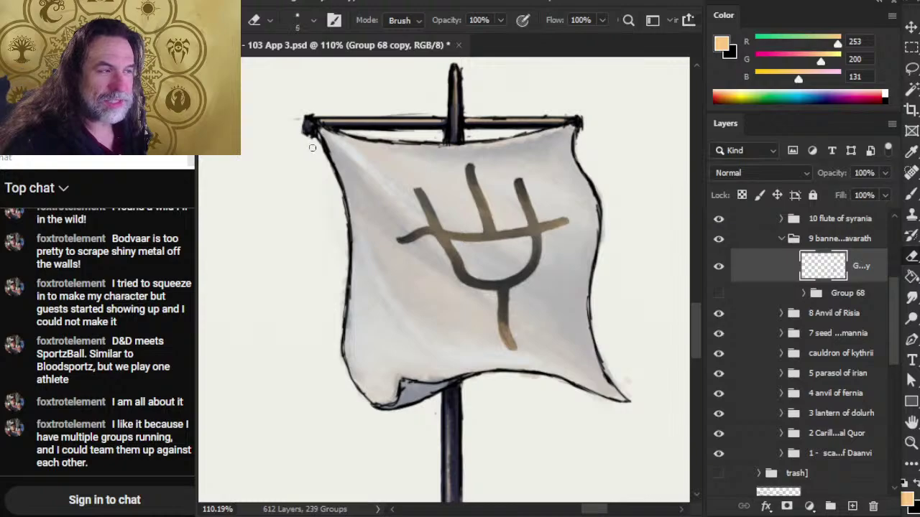
drag(312, 147, 302, 134)
drag(356, 93, 343, 204)
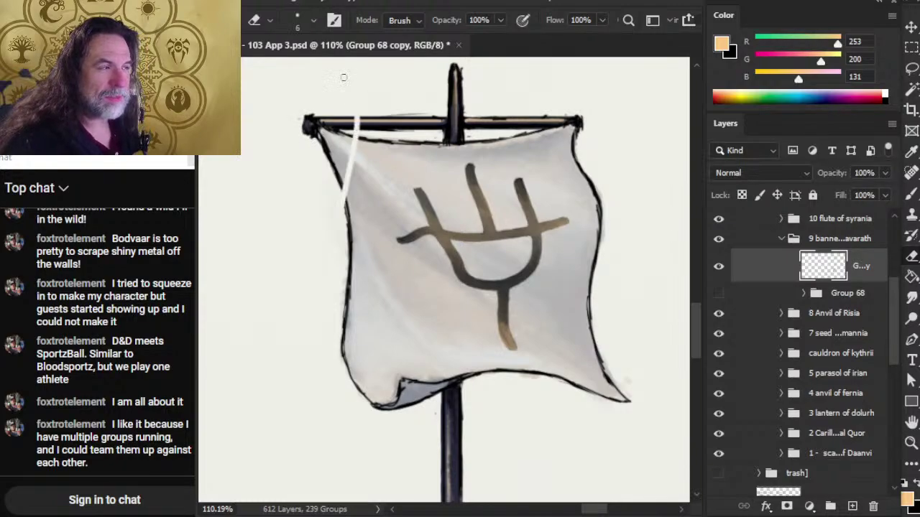
key(ctrl+z)
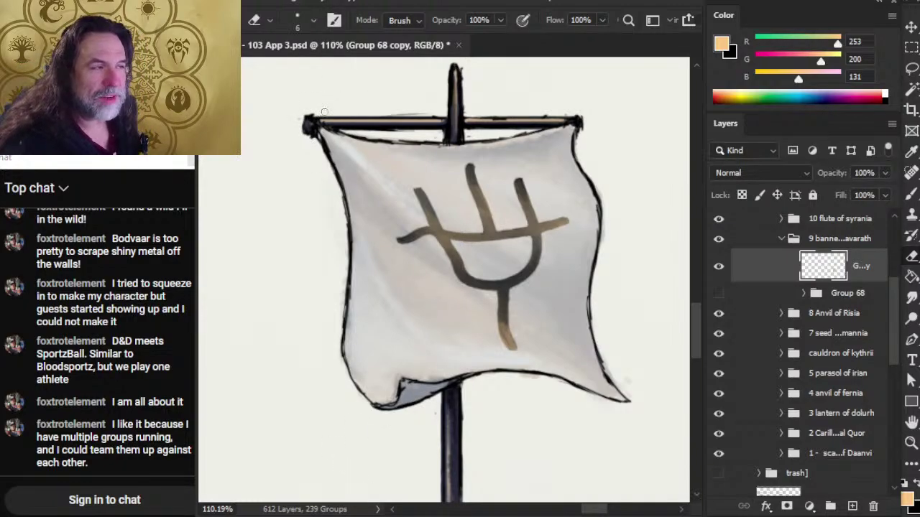
Step: Clean up the crossbar's left knob and the adjoining cloth corner with a size 4 Eraser and the Smudge tool at 67% strength
key(bracketleft)
key(bracketleft)
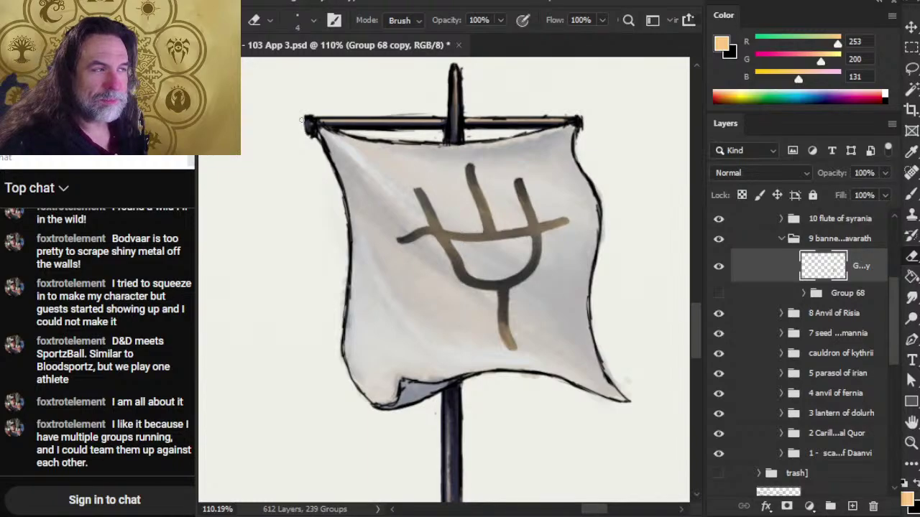
key(r)
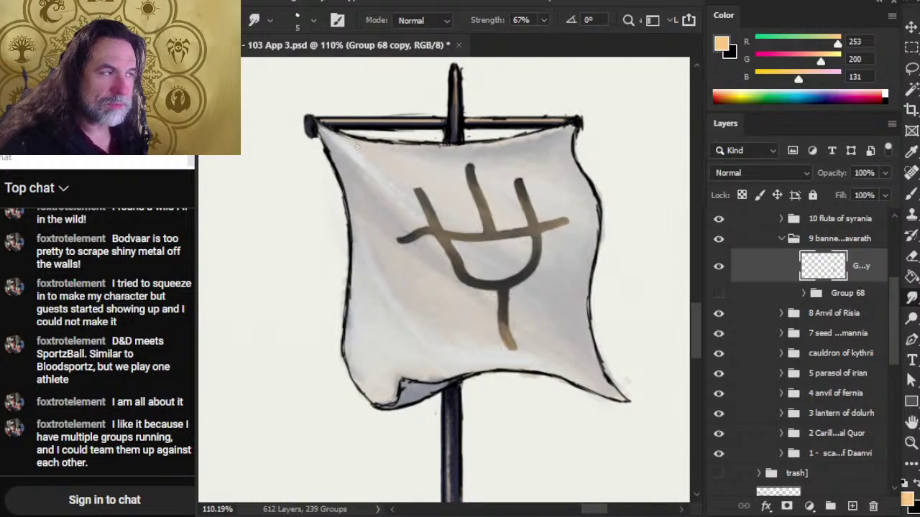
drag(353, 145, 343, 136)
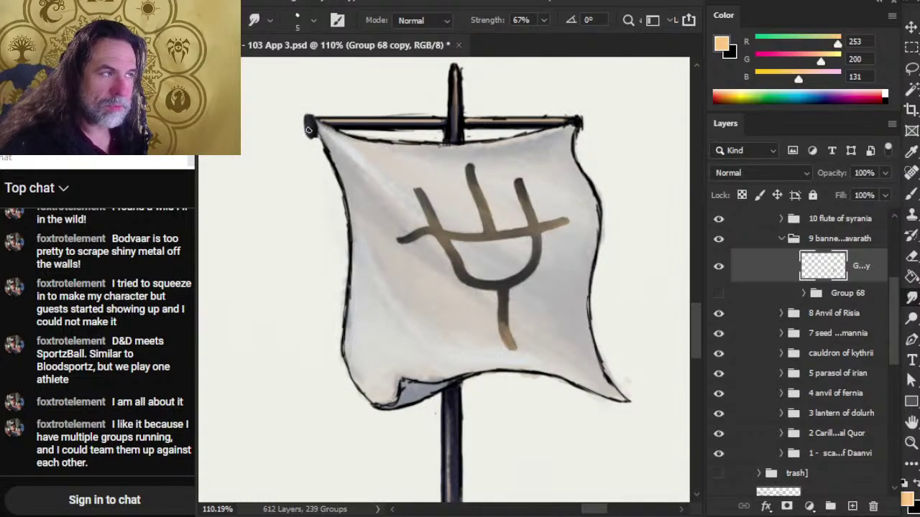
drag(313, 134, 330, 145)
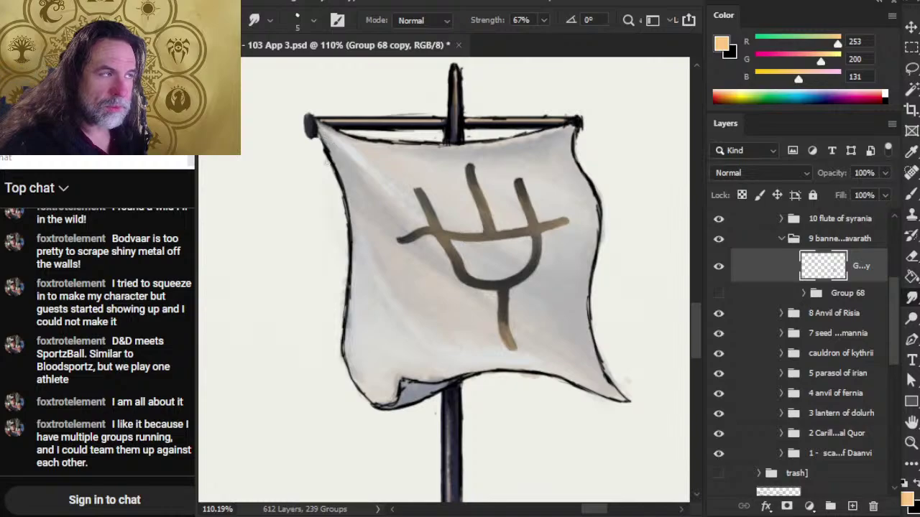
Step: Smooth the cloth's upper-left edge and the crossbar's left knob, alternating the size 4 Eraser and size 5 Smudge tool
key(e)
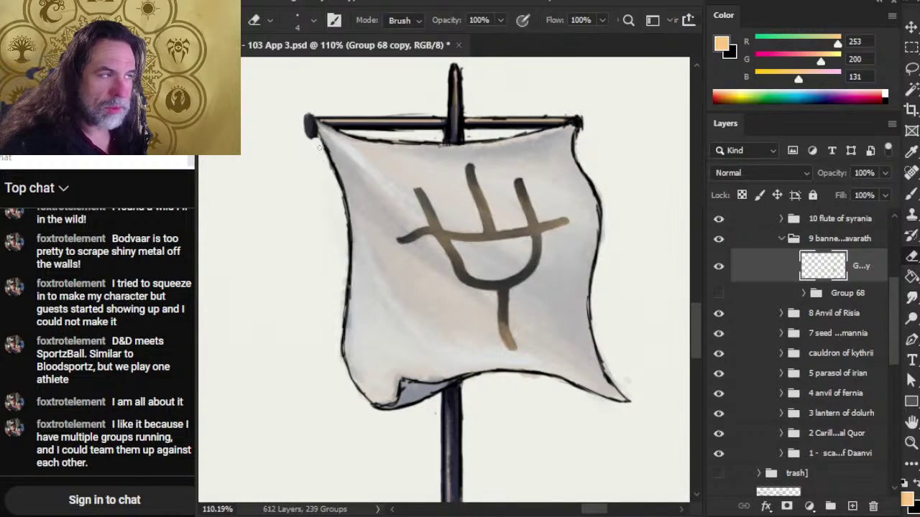
key(r)
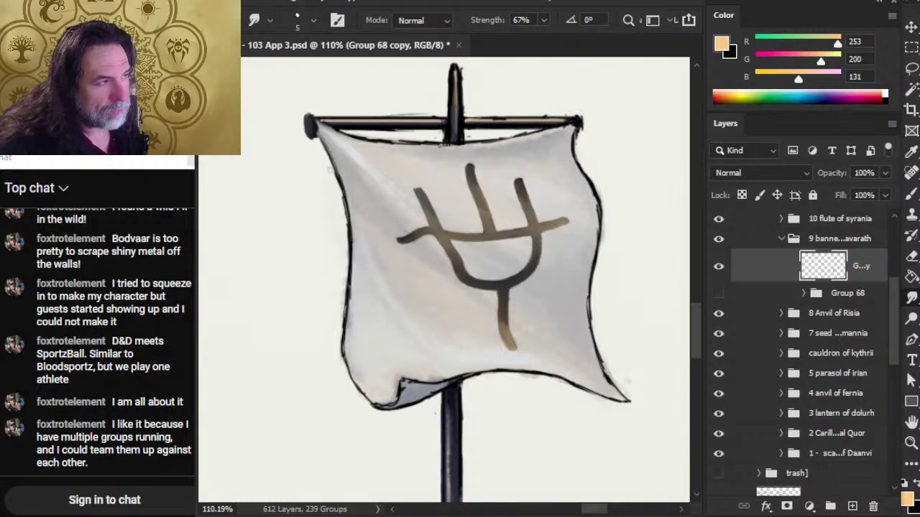
key(e)
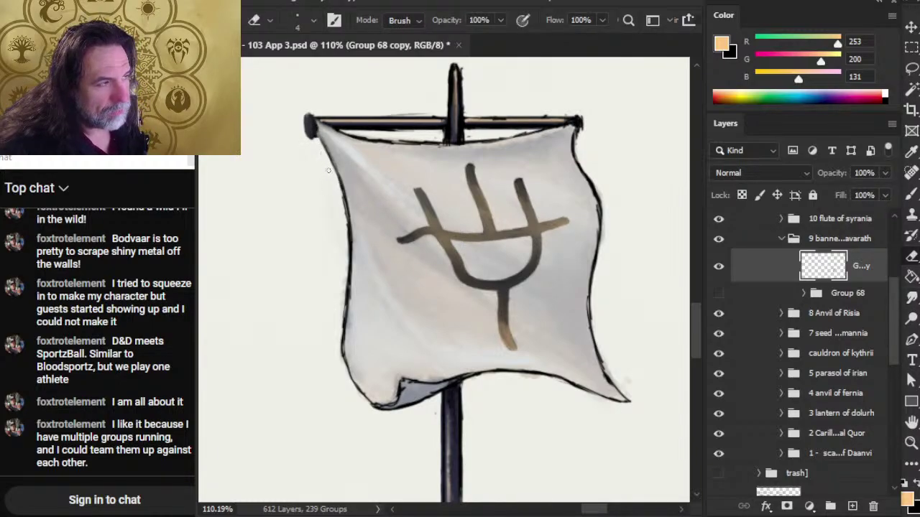
key(r)
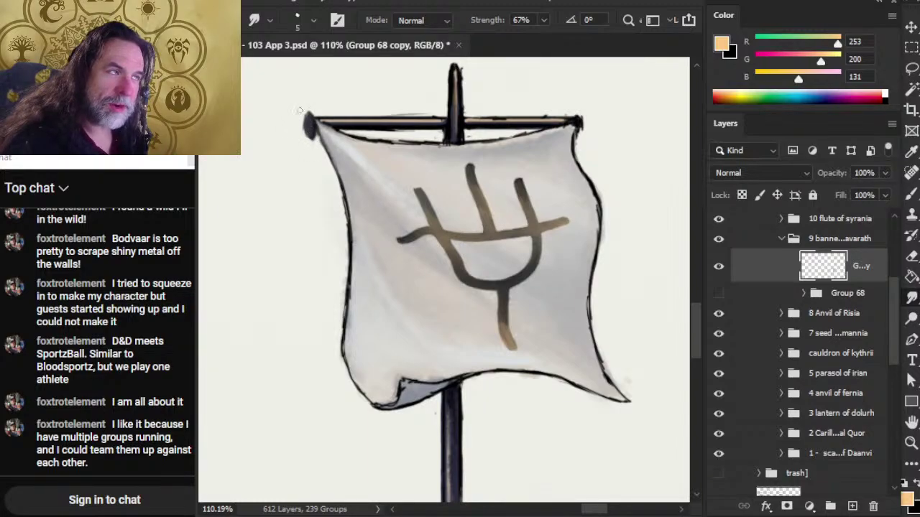
Step: Straighten the crossbar's upper outline on both sides of the pole with straight Eraser strokes and straight 67% Smudge strokes
key(e)
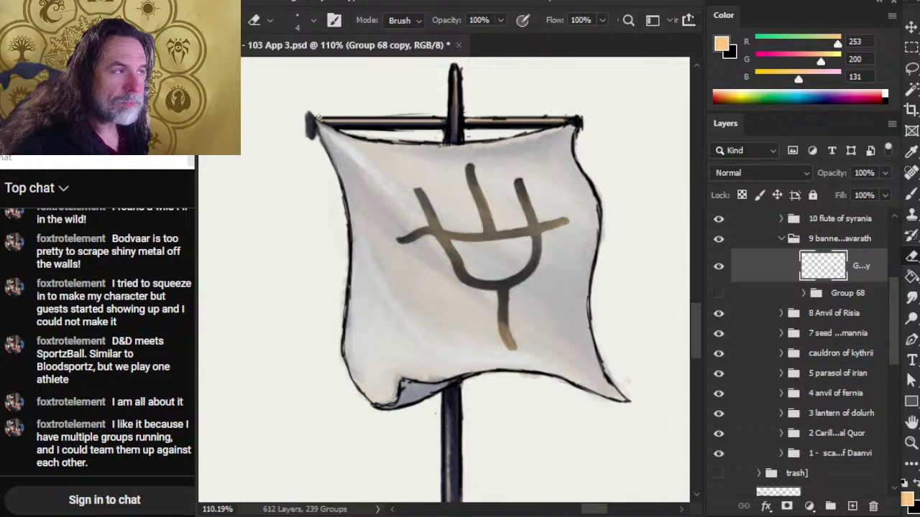
key(shift)
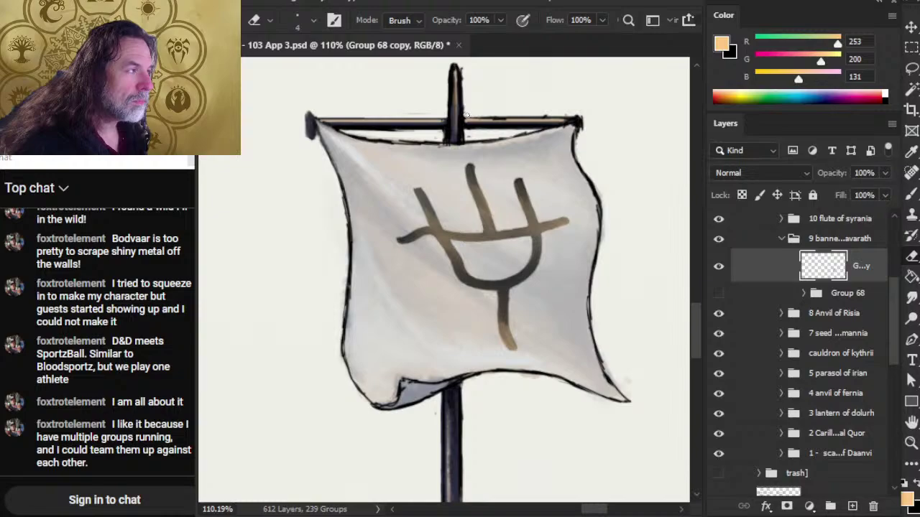
key(shift)
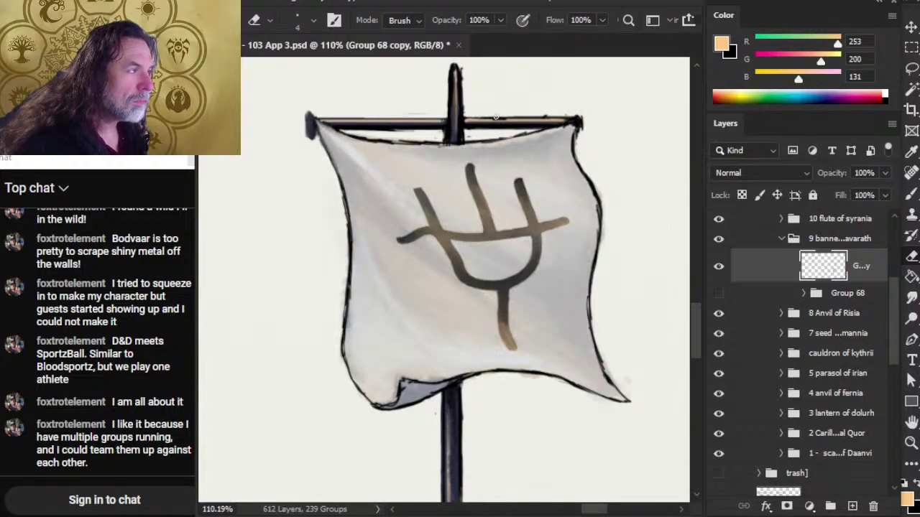
key(shift)
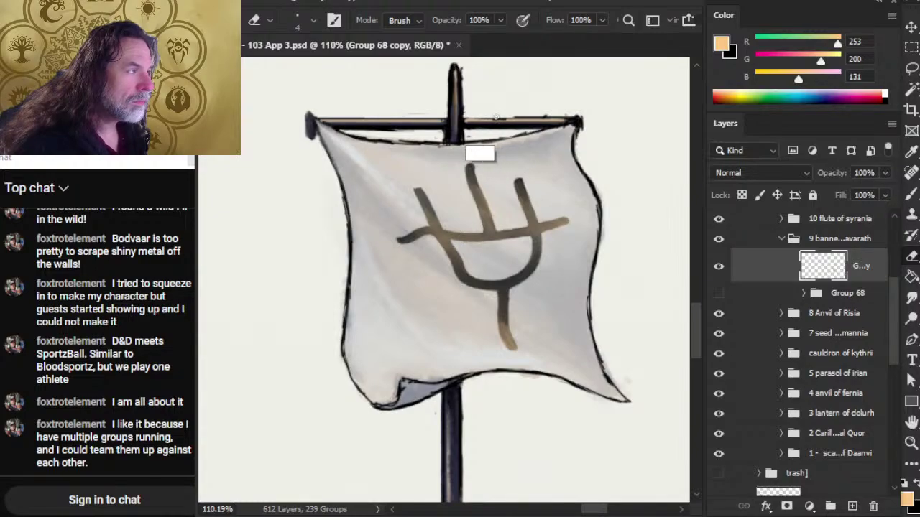
key(shift)
key(b)
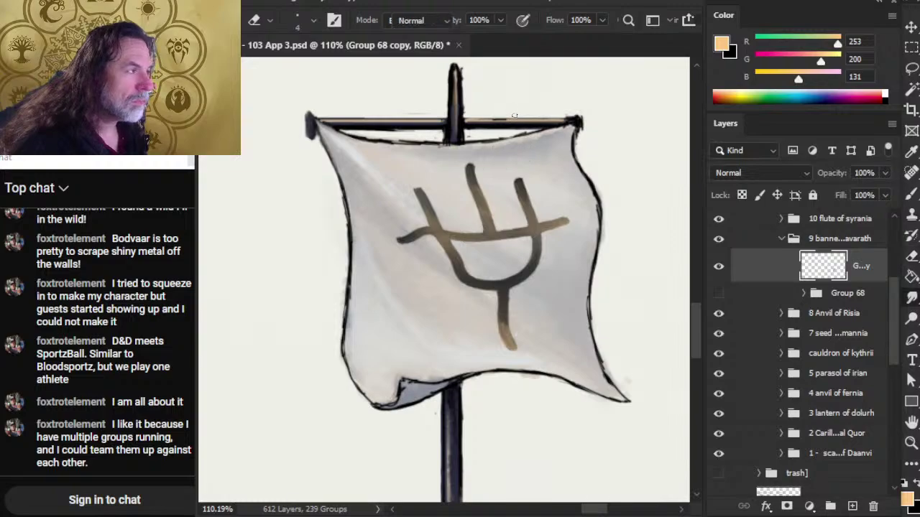
key(r)
key(shift)
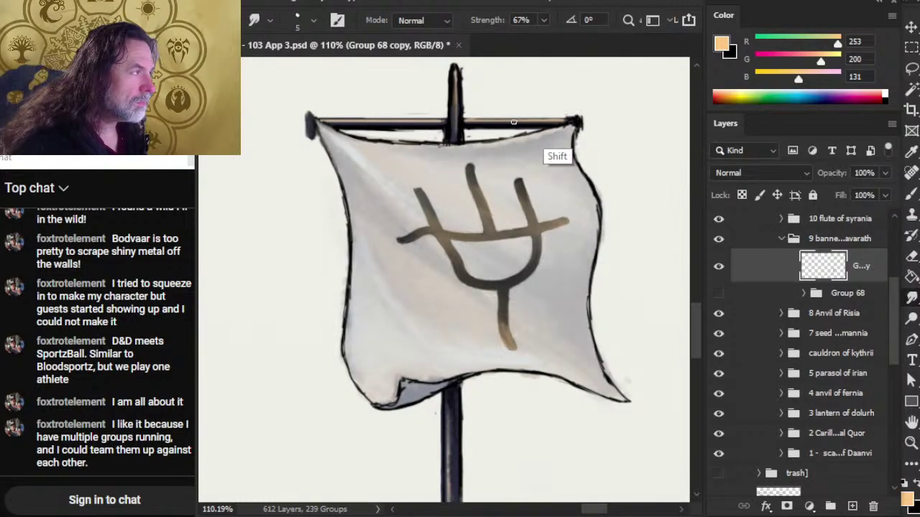
Step: Trim the crossbar's underside with straight Eraser strokes and restore the pole section below it with a size 7 Smudge brush
key(e)
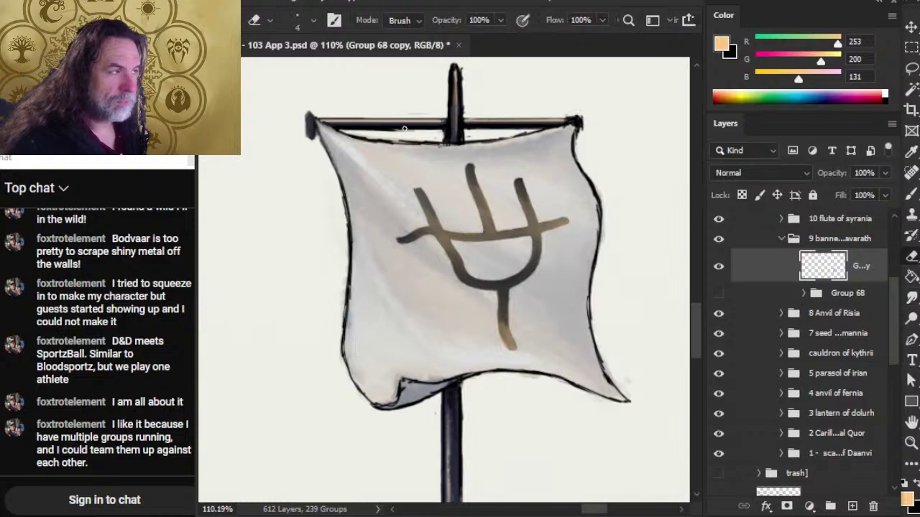
key(shift)
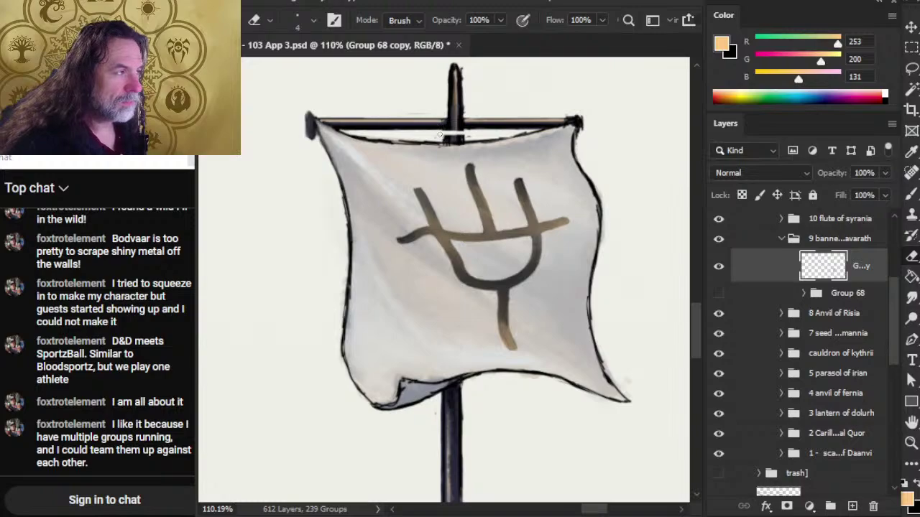
key(r)
key(shift)
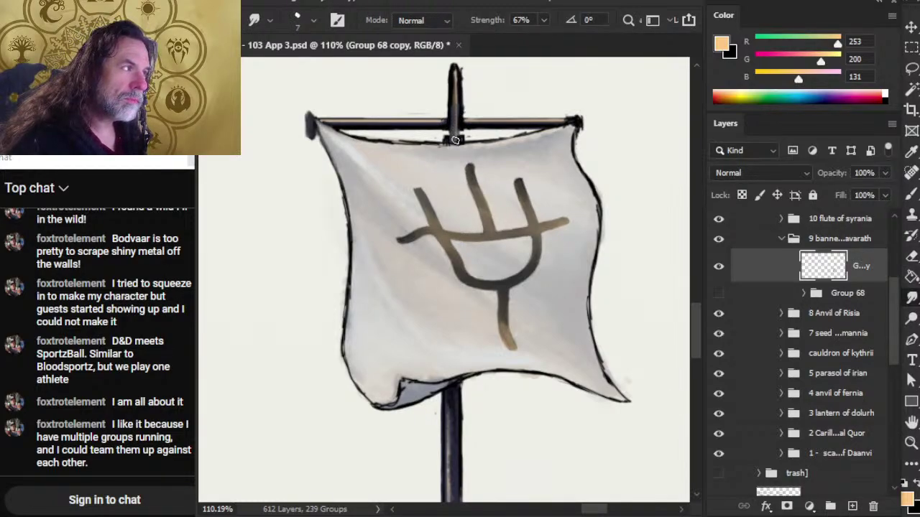
key(shift)
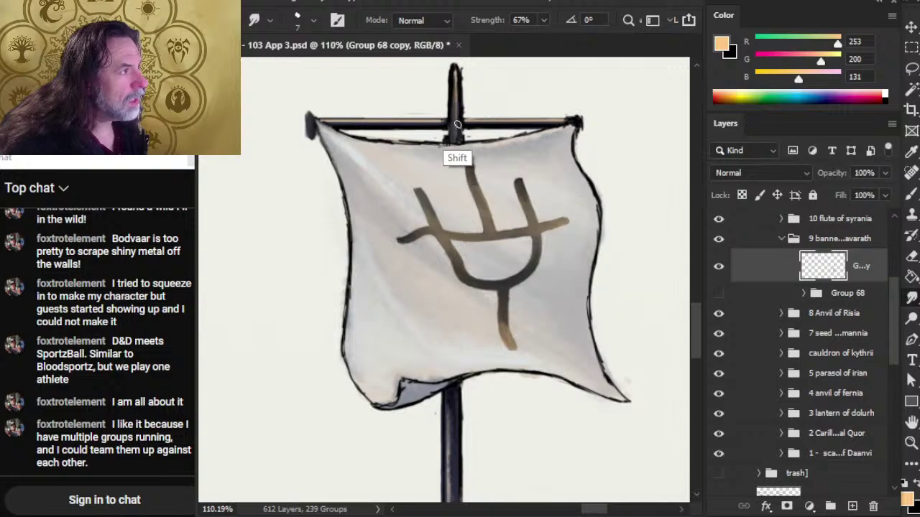
Step: Erase the rough ink along the sides of the pole above the cloth with straight size 4 Eraser strokes
drag(419, 183, 405, 230)
key(e)
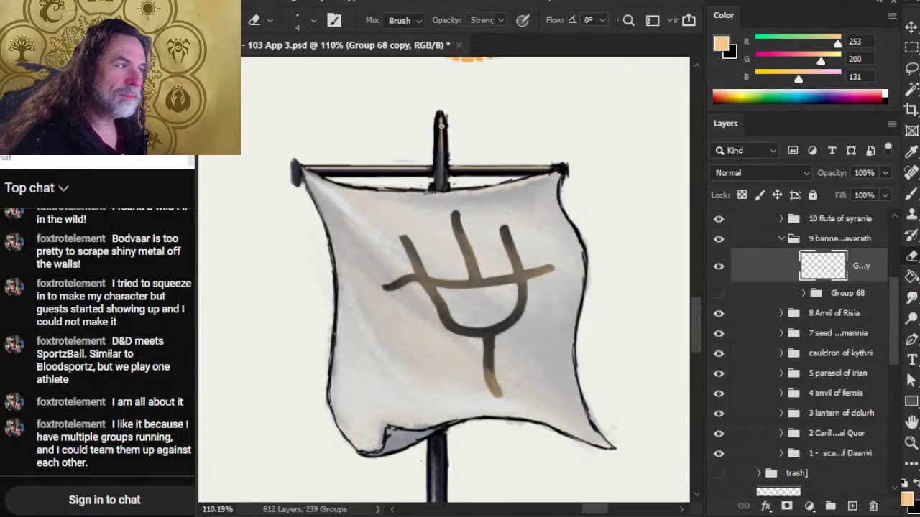
click(446, 114)
shift+click(438, 187)
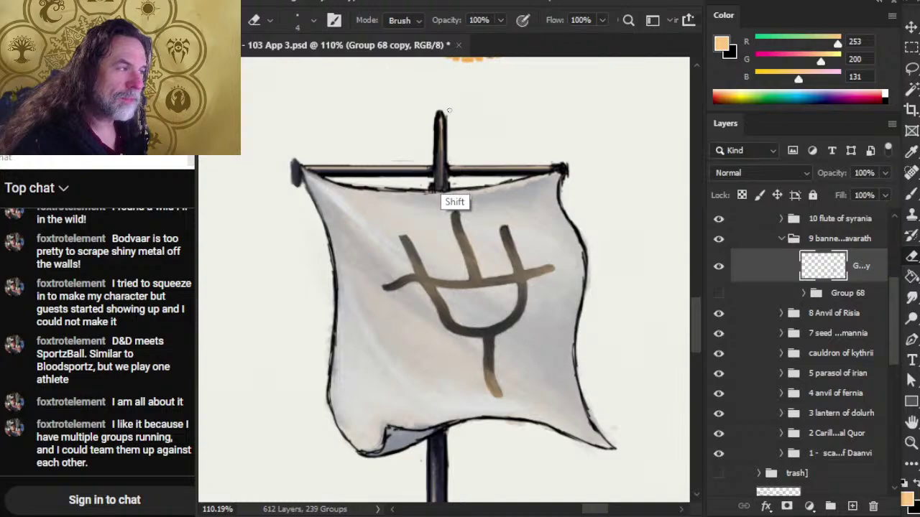
shift+click(449, 111)
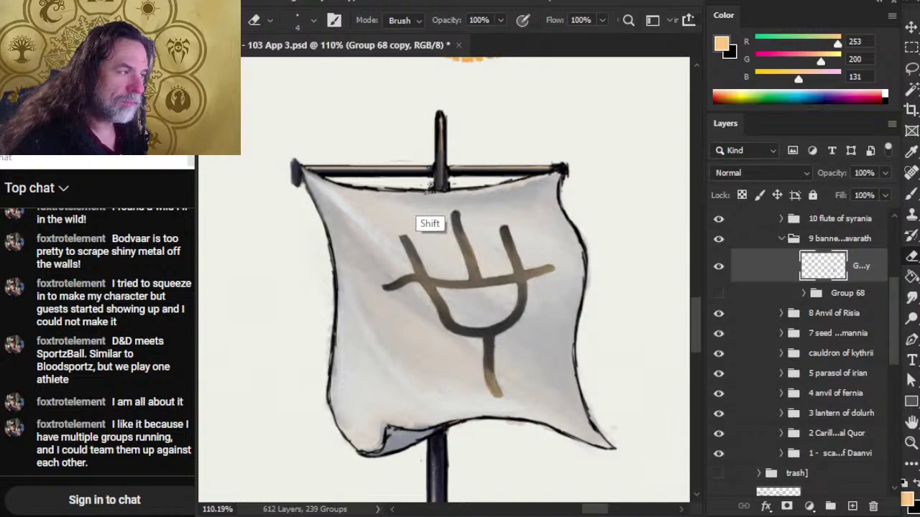
Step: Blend the pole where it crosses the crossbar and erase the stray marks beside it just above the cloth
key(r)
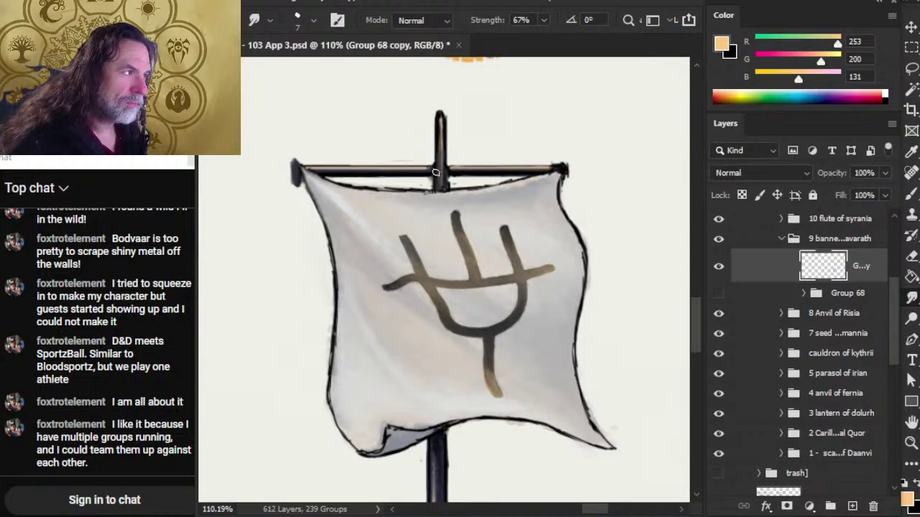
key(e)
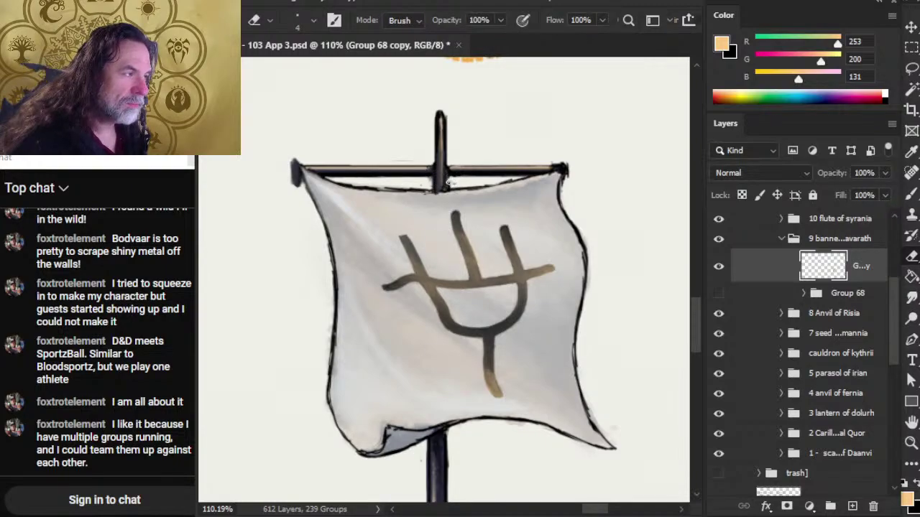
drag(447, 180, 448, 189)
key(r)
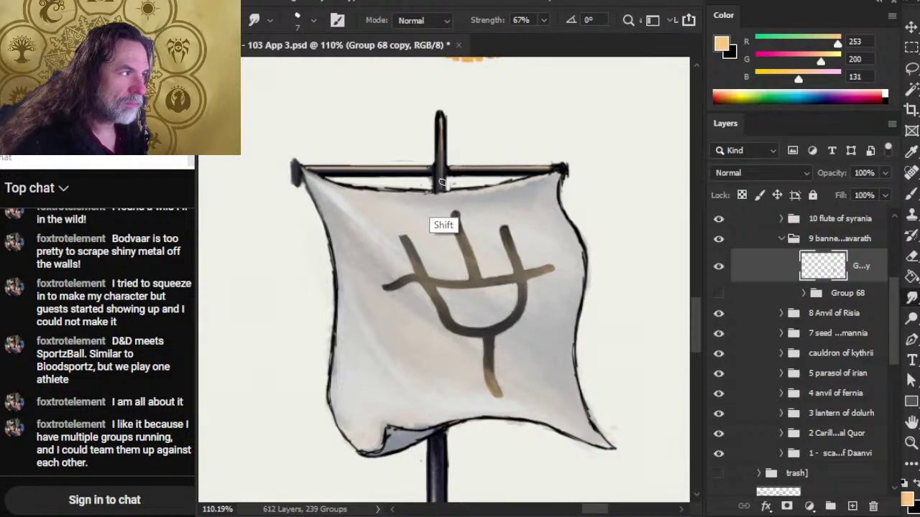
Step: Trim the rough outline at the pole's tip with the Eraser and smooth it with the size 7 Smudge tool
key(e)
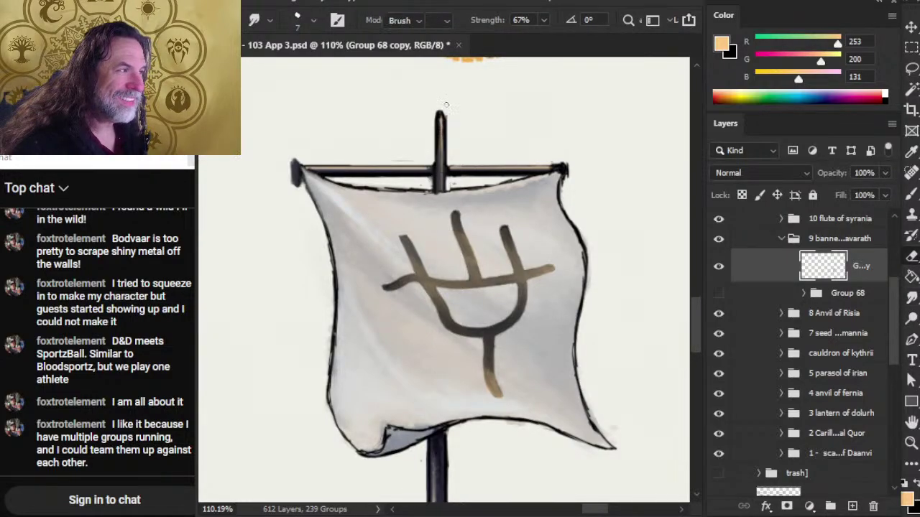
click(440, 110)
key(r)
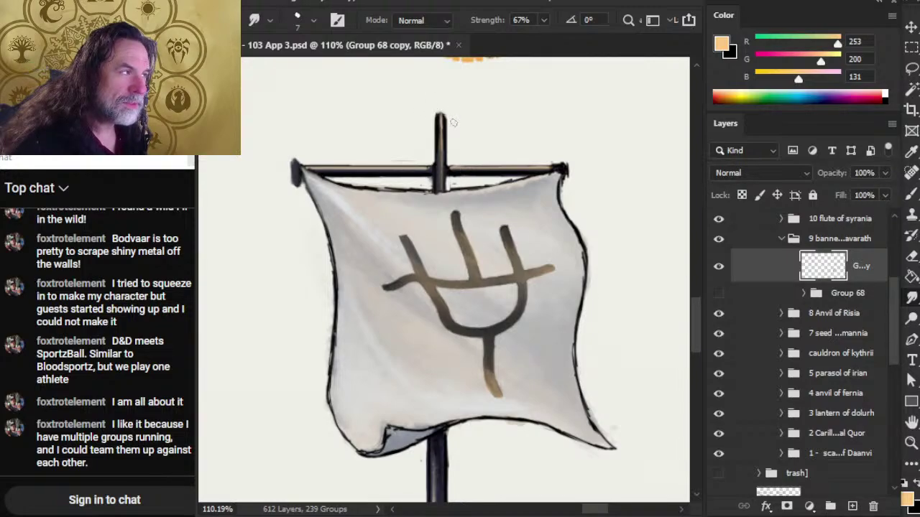
key(e)
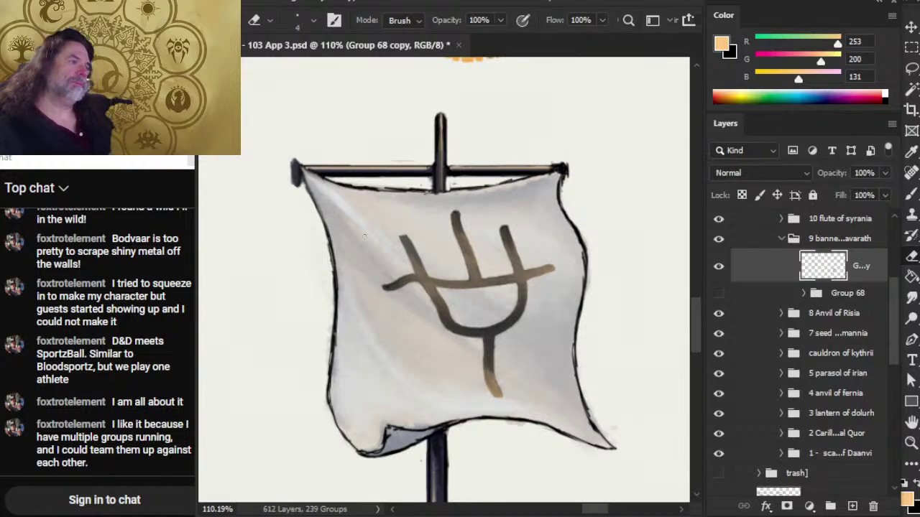
Step: Round off the crossbar's left knob and tidy the adjoining cloth corner with a size 5 Smudge brush and size 4 Eraser
key(r)
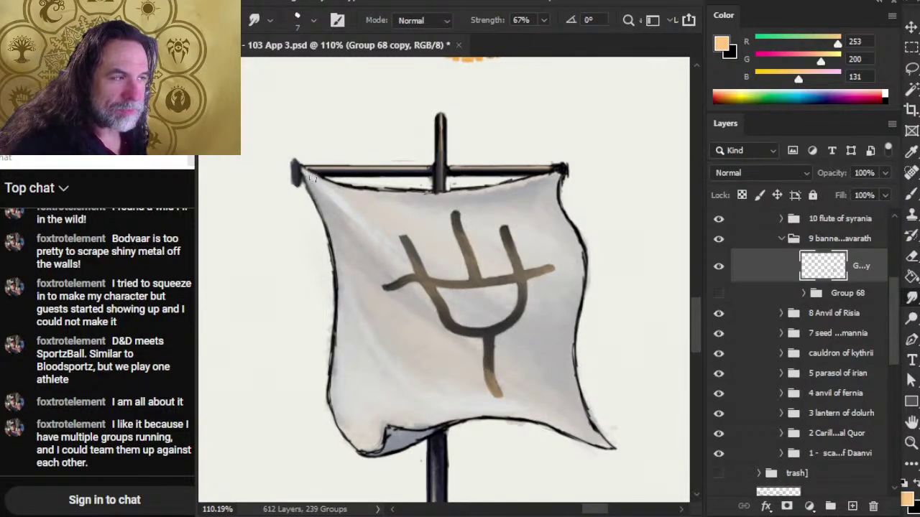
key(bracketleft)
key(bracketleft)
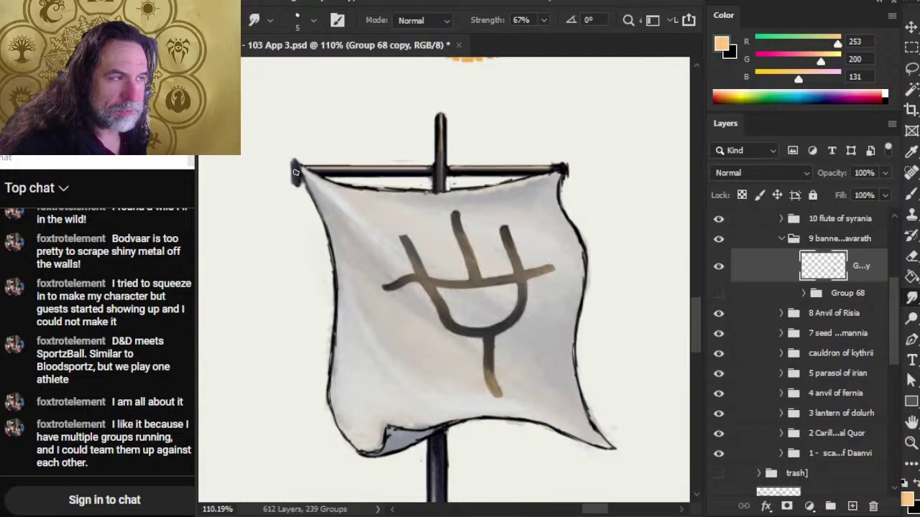
key(e)
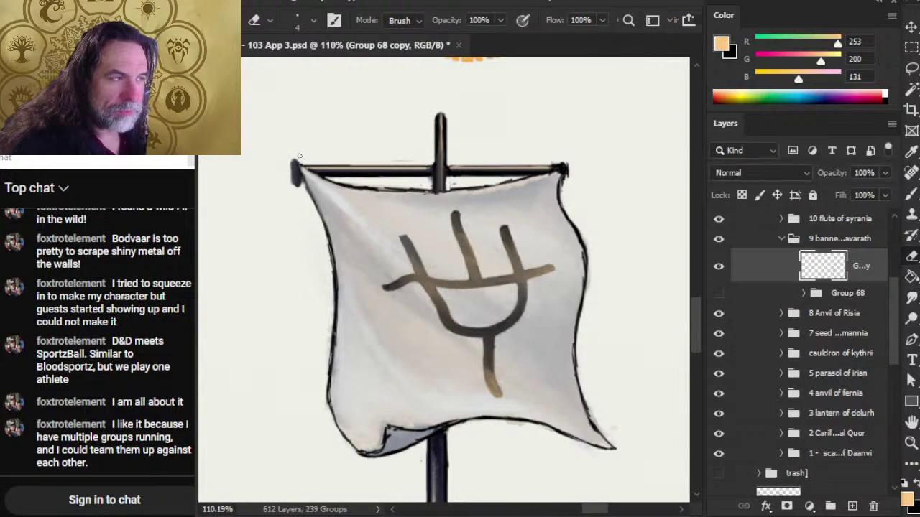
key(r)
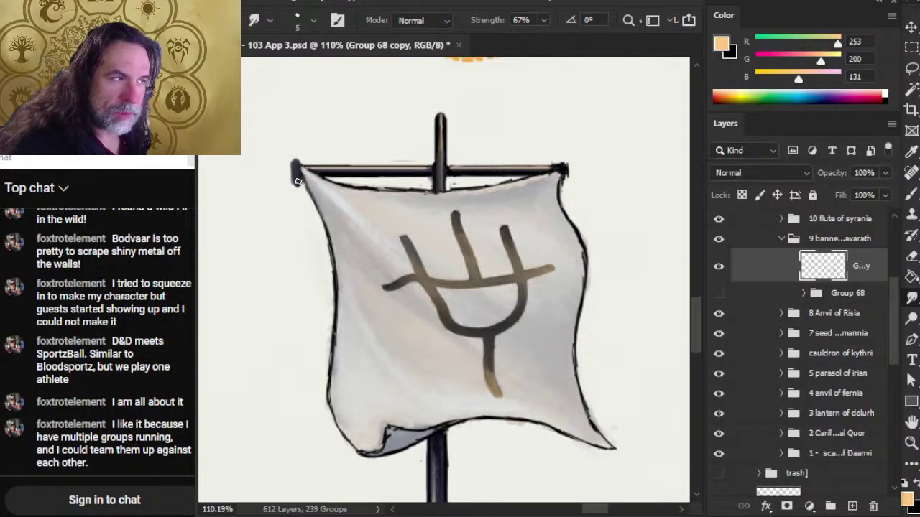
key(e)
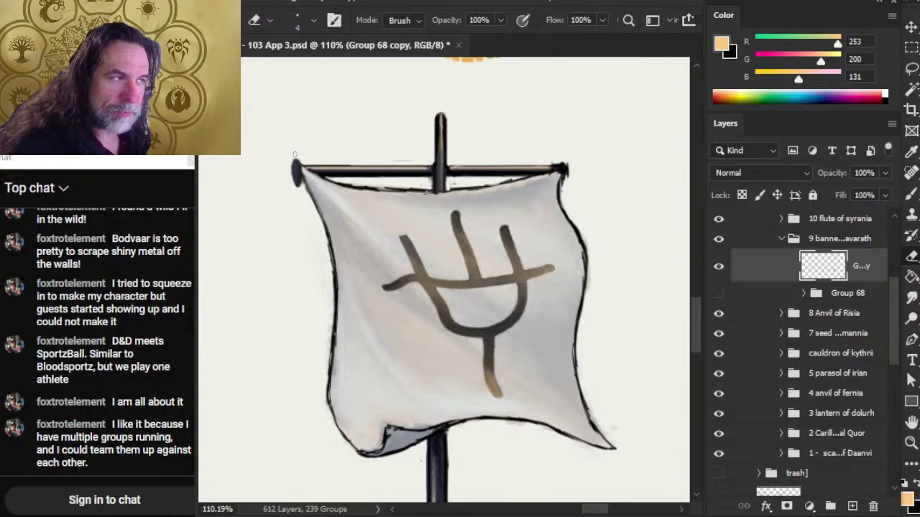
key(r)
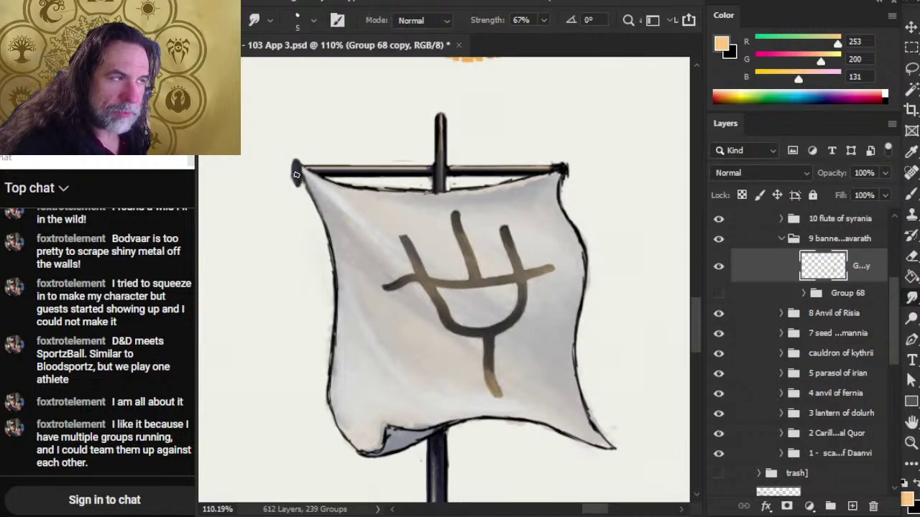
key(e)
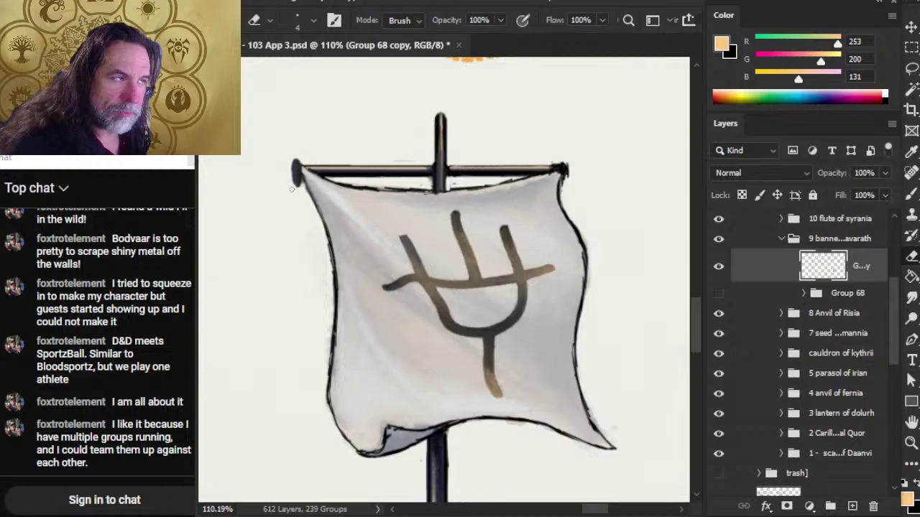
key(r)
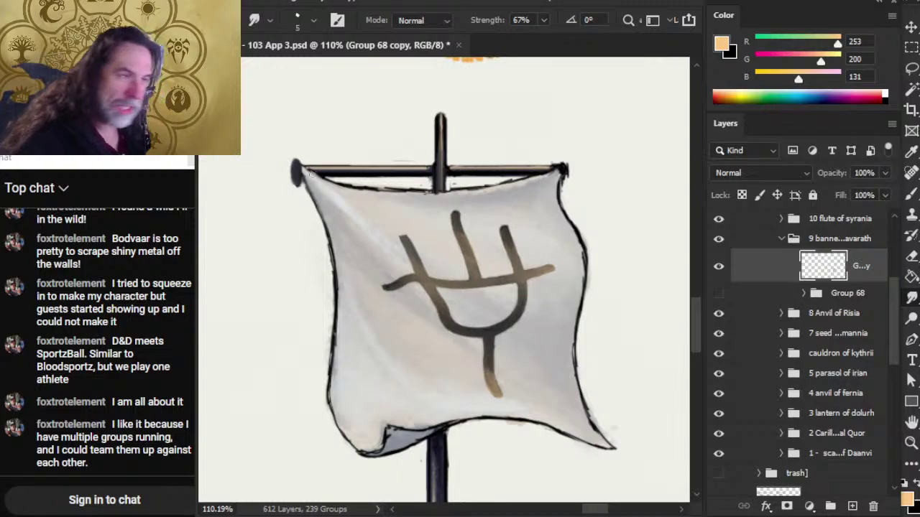
Step: Smooth the crossbar and erase the rough marks along its right half with a size 5 Smudge brush and size 4 Eraser
right_click(525, 175)
scroll(604, 320, down, 3)
key(Escape)
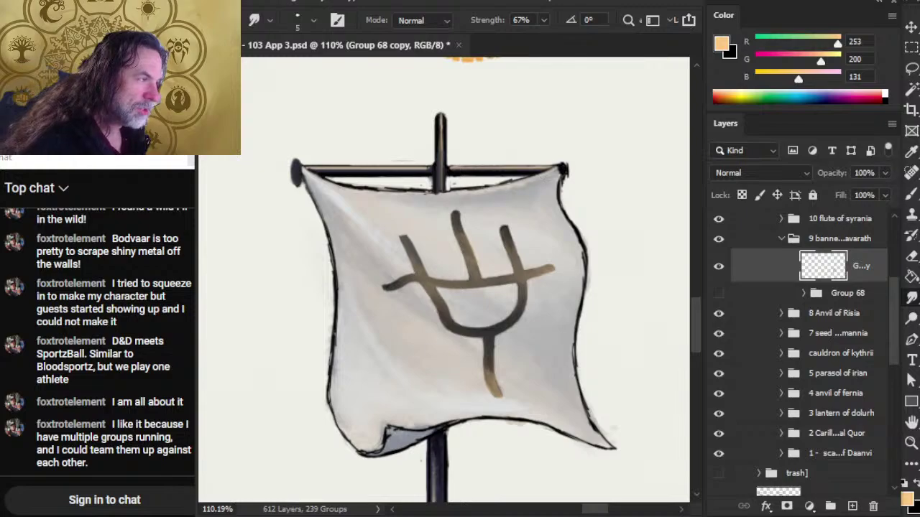
key(e)
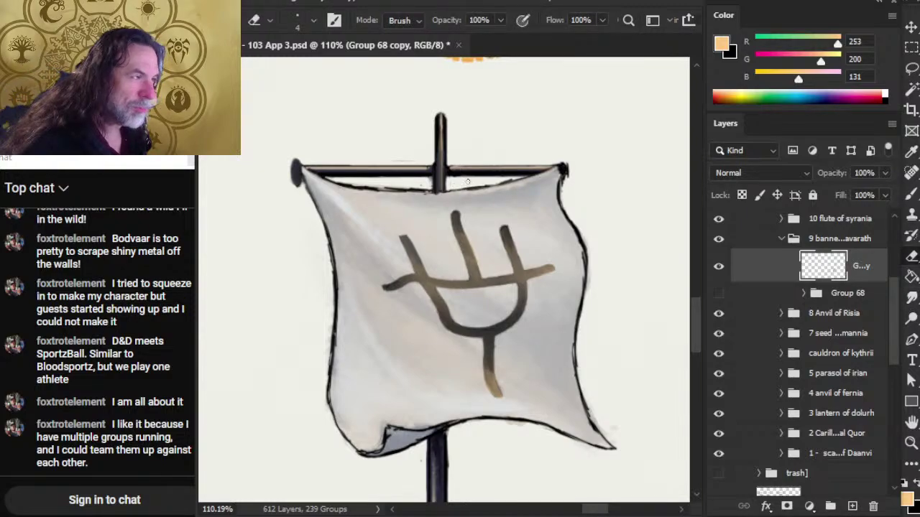
key(r)
key(shift)
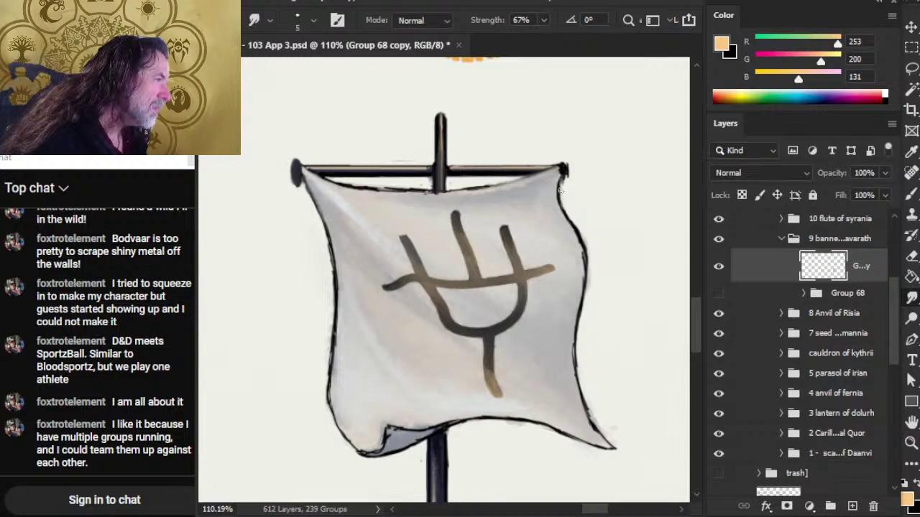
Step: Trim the crossbar's right knob and soften the cloth corner below it with the size 4 Eraser and size 5 Smudge tool
key(e)
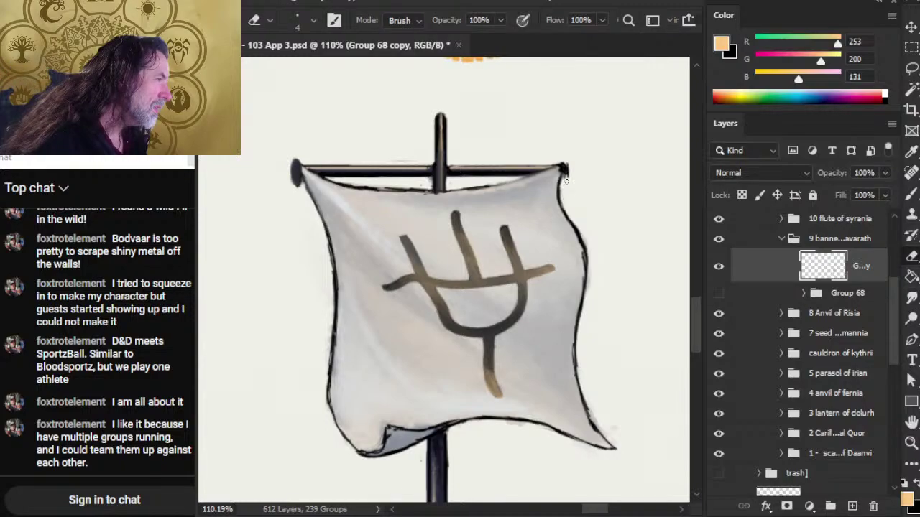
key(r)
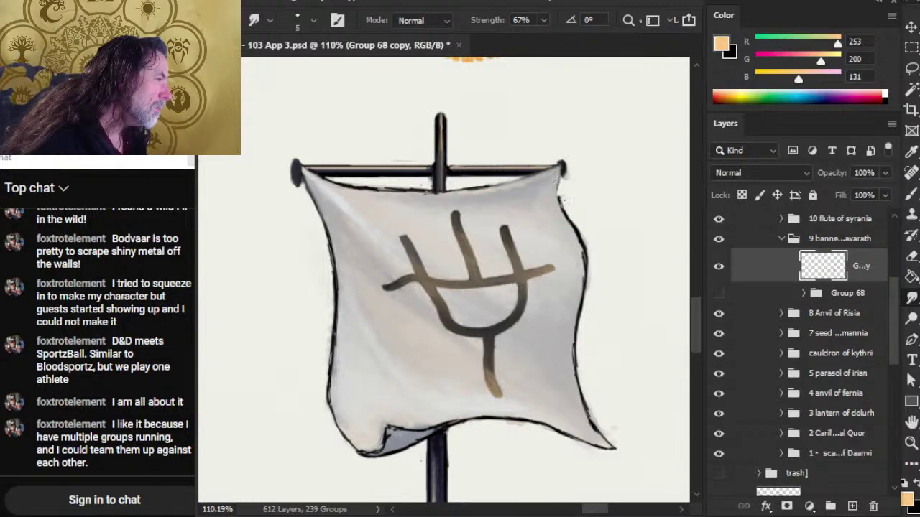
key(e)
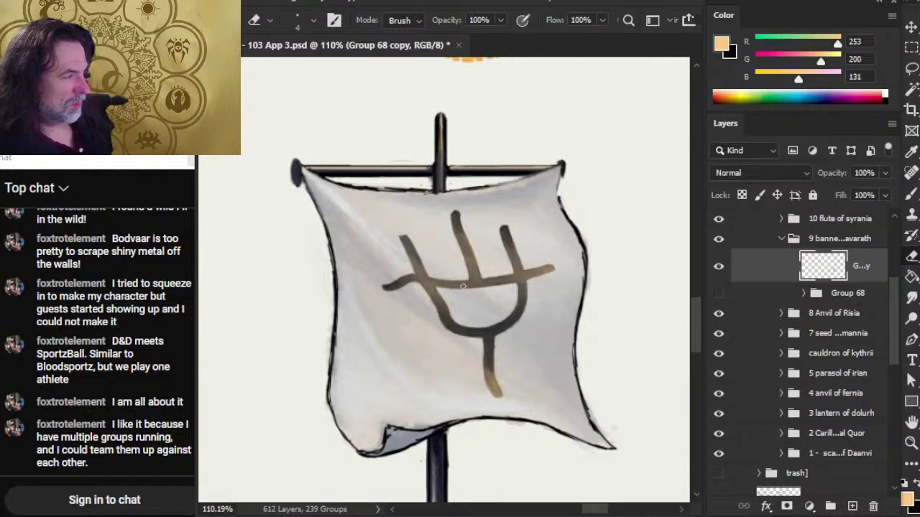
key(r)
Step: Clear the stray marks above the crossbar's left half using the Eraser and a Lasso selection, leaving nothing selected
key(e)
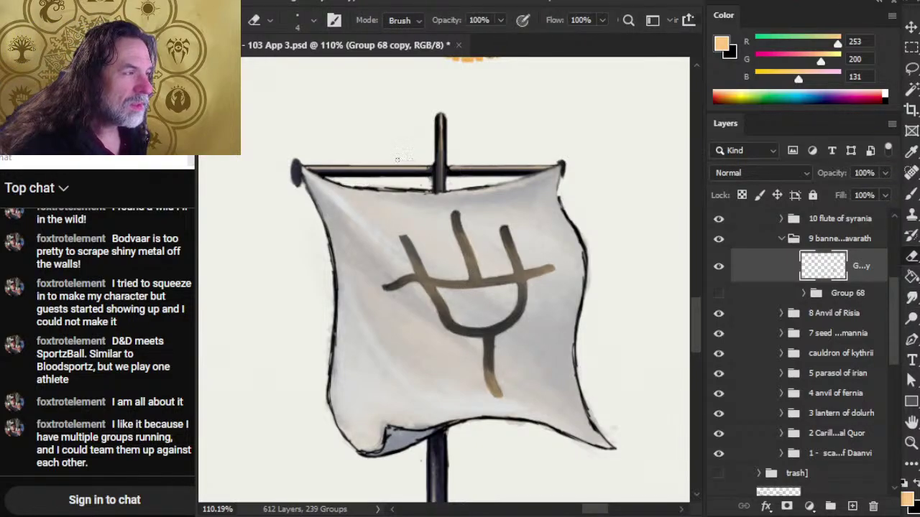
key(l)
mouse_move(413, 104)
mouse_down()
mouse_move(352, 94)
mouse_move(303, 118)
mouse_move(300, 138)
mouse_move(327, 159)
mouse_move(416, 161)
mouse_move(424, 148)
mouse_move(416, 101)
mouse_up()
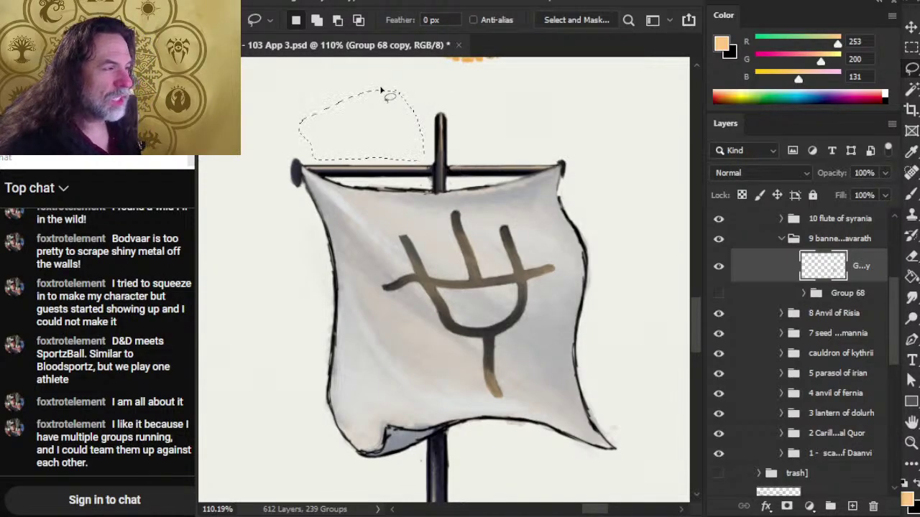
key(ctrl+d)
Step: Remove the rough ink along the cloth's top edge left of the pole with size 3 and 2 Erasers and a size 5 Smudge brush
key(e)
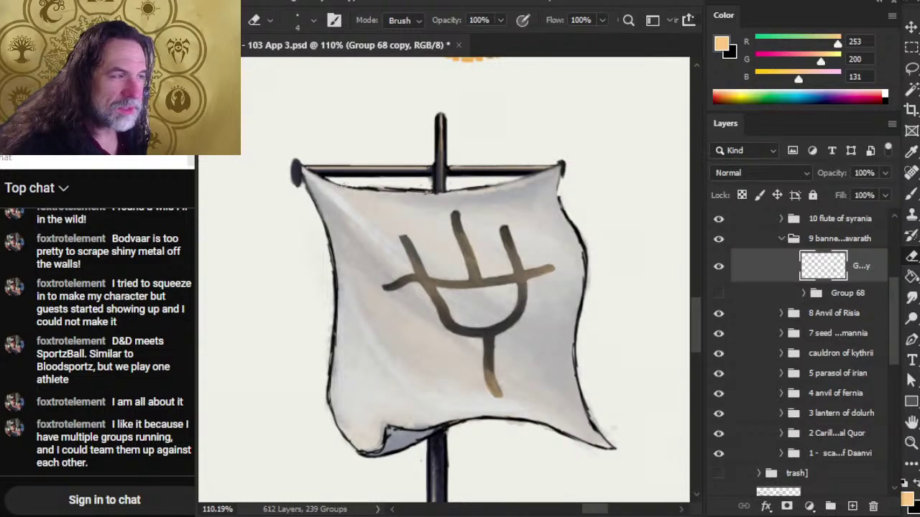
key(bracketleft)
key(r)
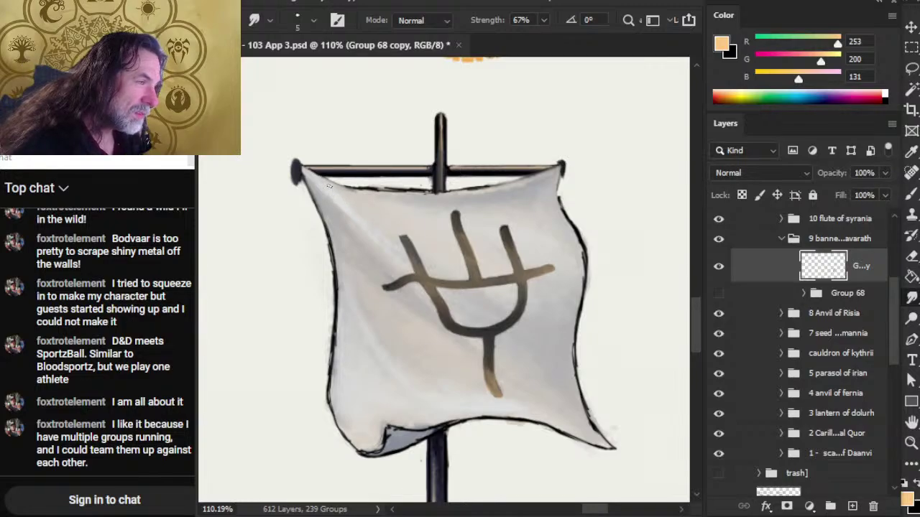
key(e)
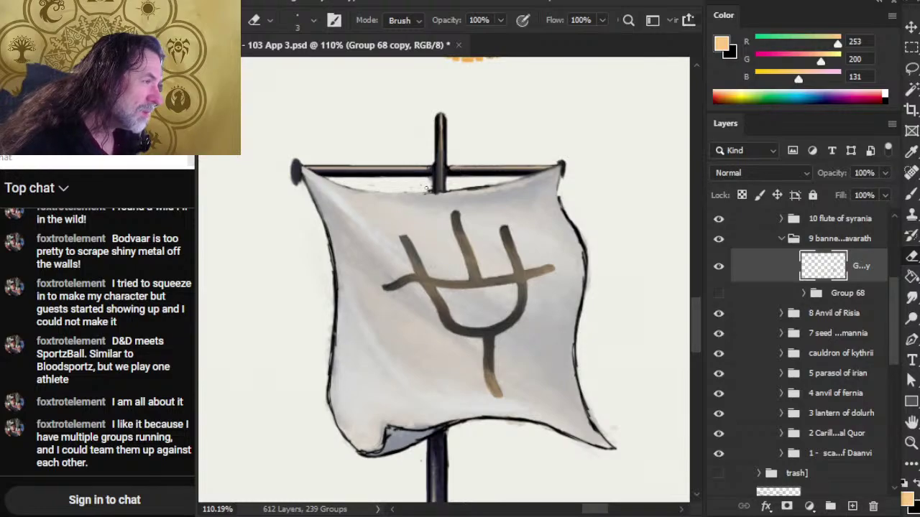
key(bracketleft)
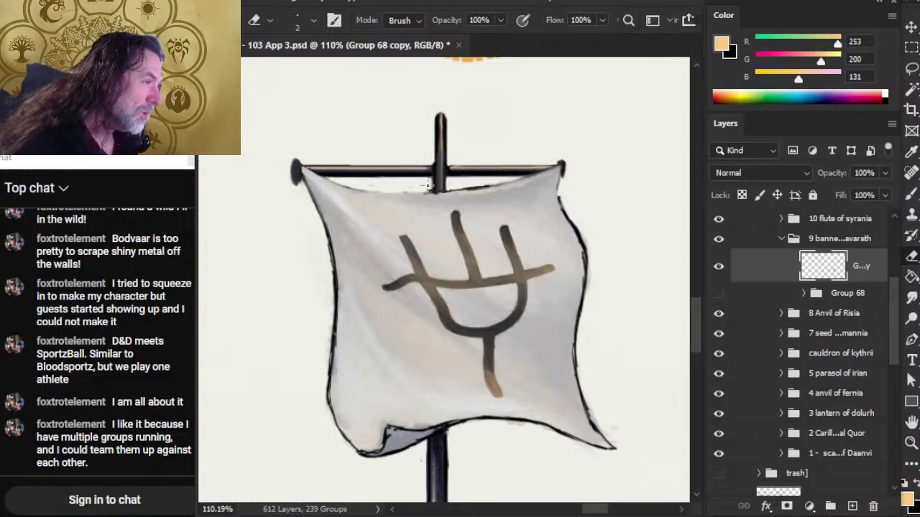
Step: Smooth the pole's left side at the crossbar and erase specks in the gap beside it, using Eraser sizes from 3 down to 1
key(r)
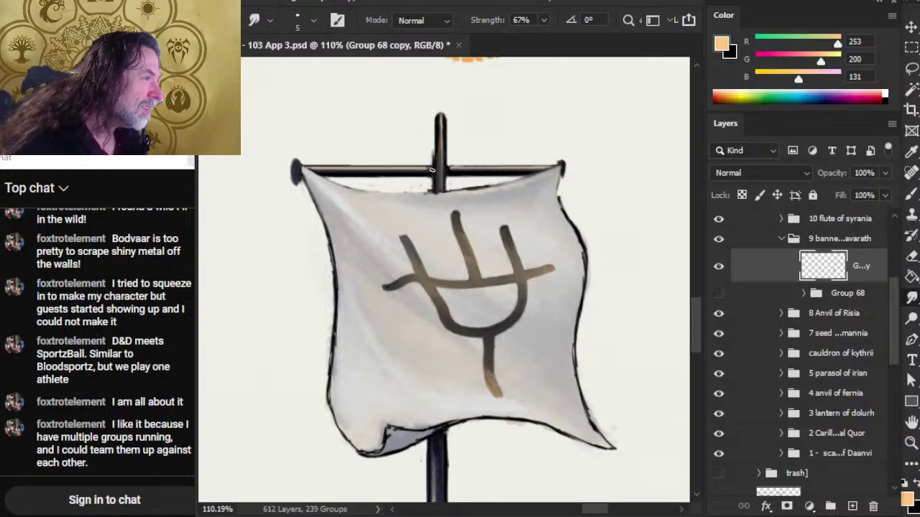
key(shift)
key(e)
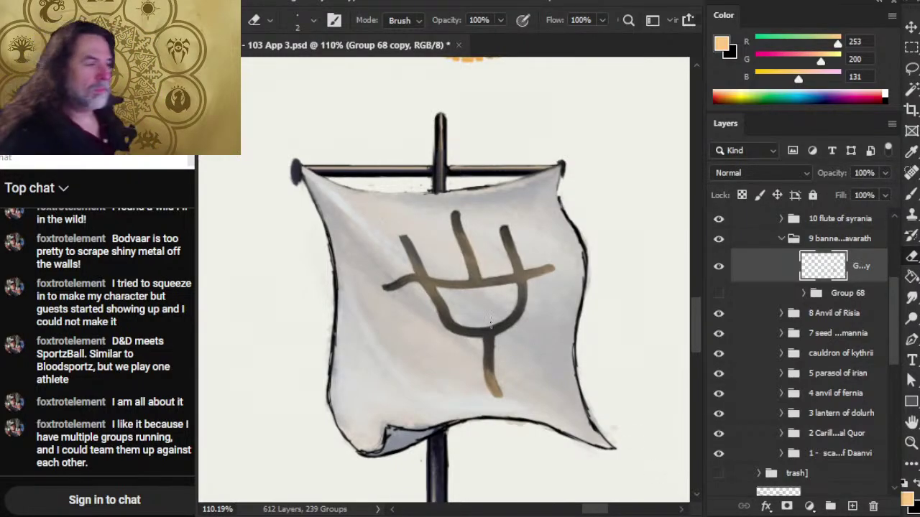
key(bracketright)
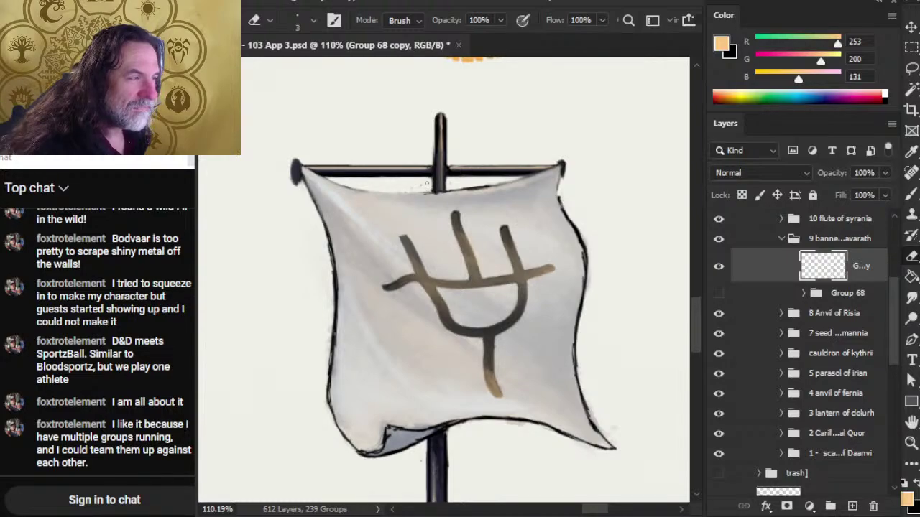
key(r)
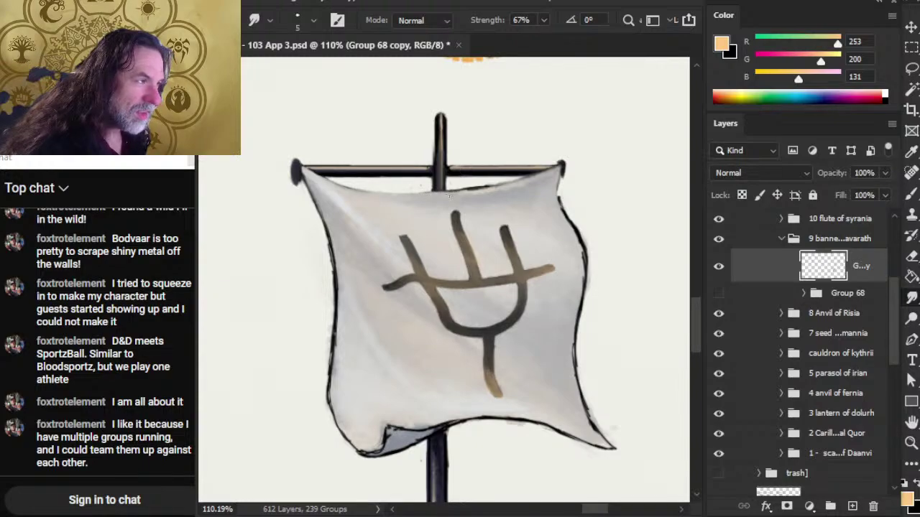
key(e)
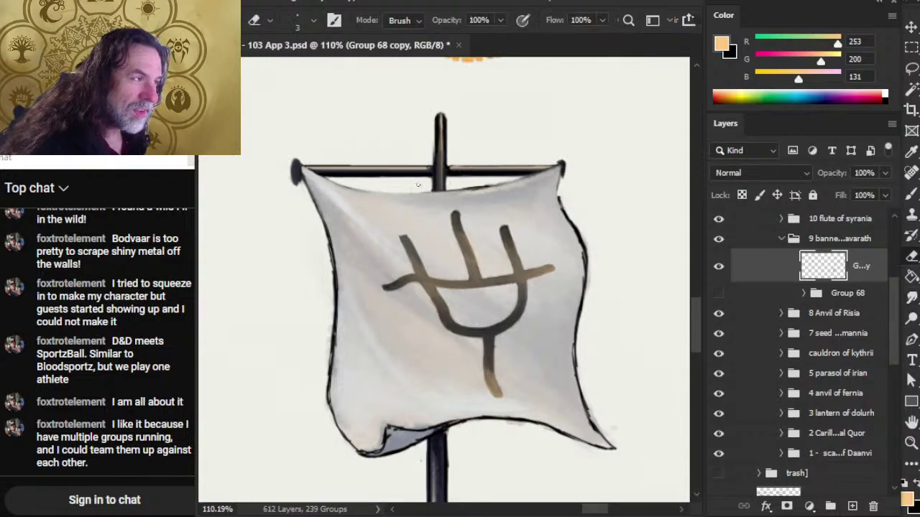
key(bracketleft)
key(bracketleft)
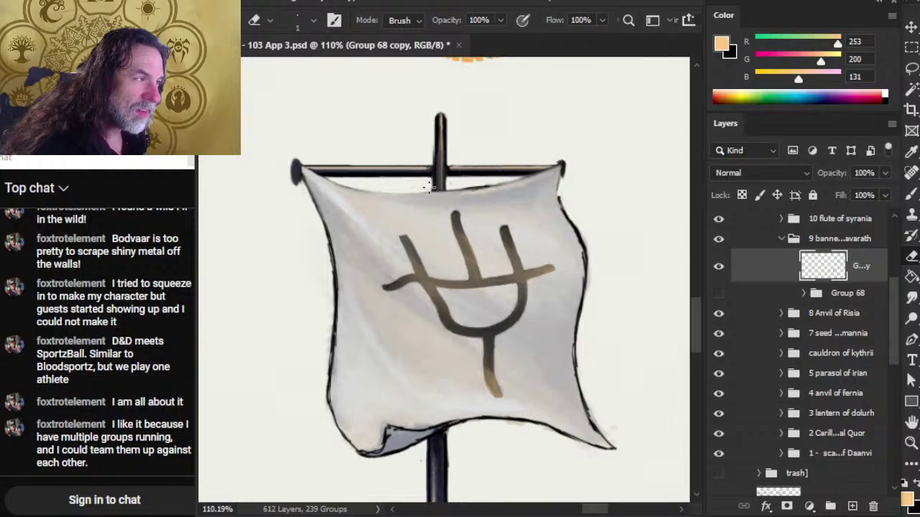
Step: Soften the cloth's top edge from the pole toward the right corner with a size 5 Smudge brush and size 3 Eraser
key(r)
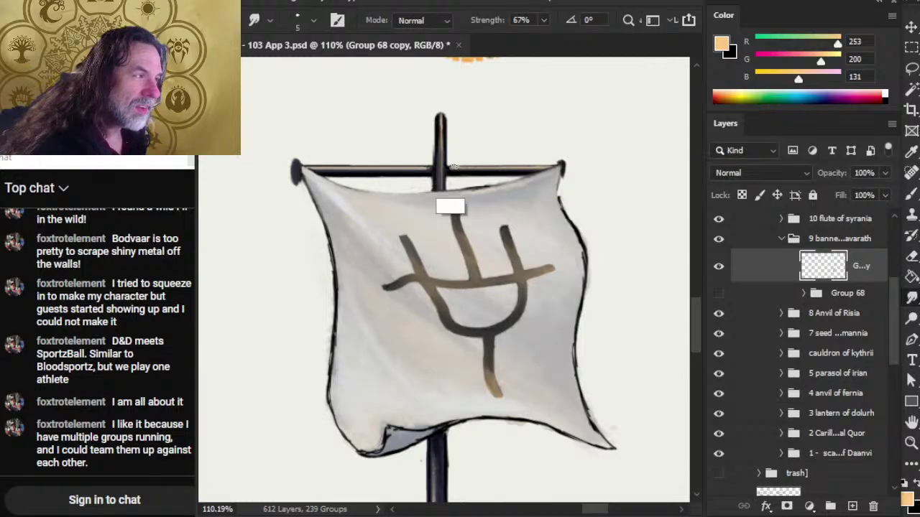
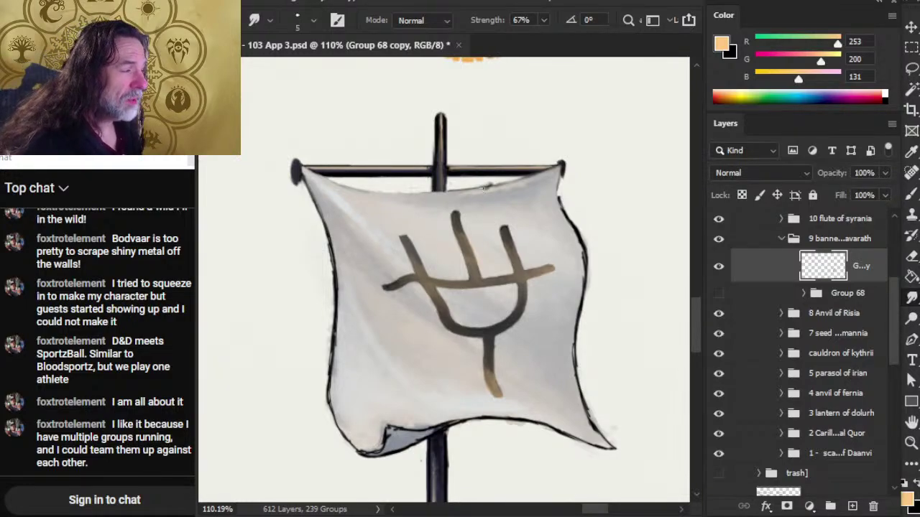
key(e)
key(bracketright)
key(bracketright)
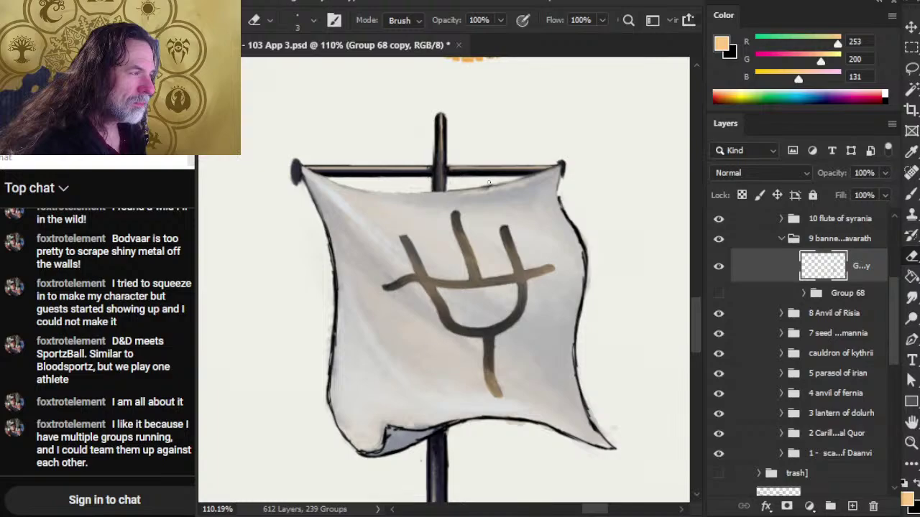
drag(466, 188, 489, 184)
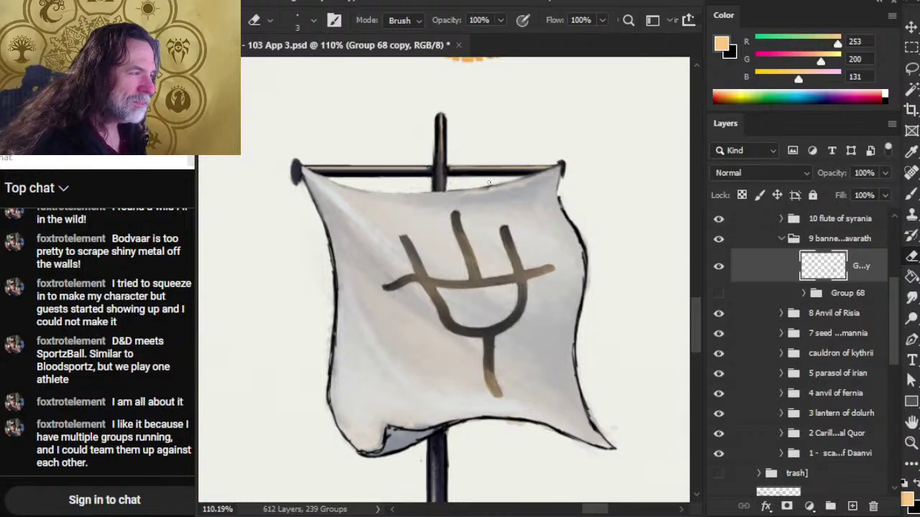
key(r)
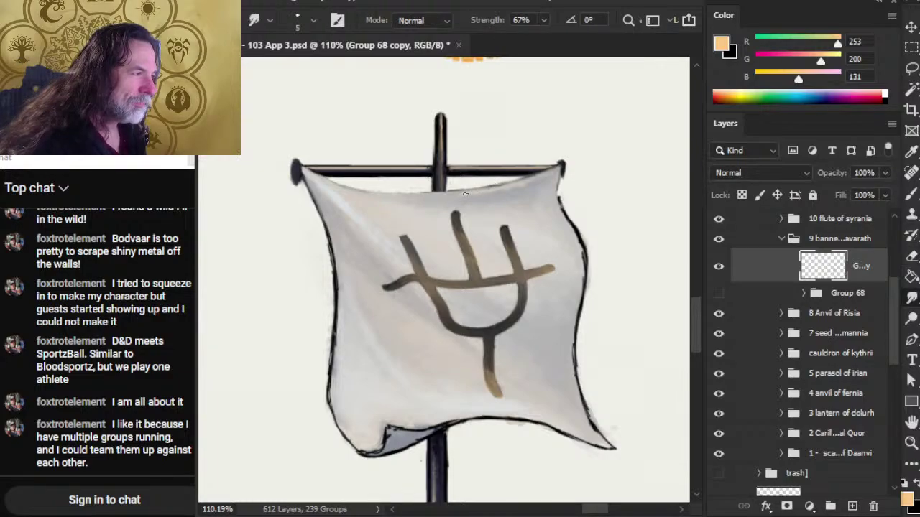
mouse_move(466, 193)
mouse_down()
mouse_move(454, 194)
mouse_move(483, 185)
mouse_move(413, 186)
mouse_move(430, 187)
mouse_move(435, 172)
mouse_move(435, 190)
mouse_up()
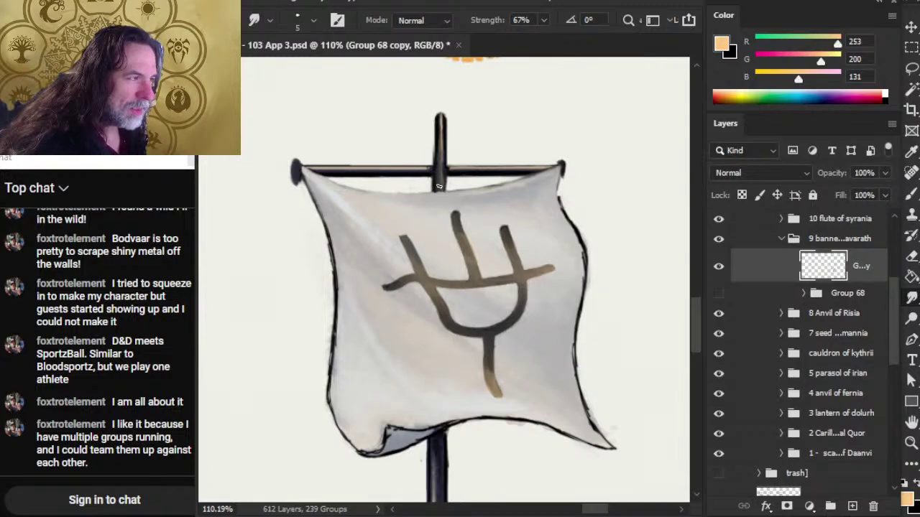
Step: Blend the pole's base into the cloth's top edge and refine that edge up to the right knob with Smudge and Eraser strokes
key(shift)
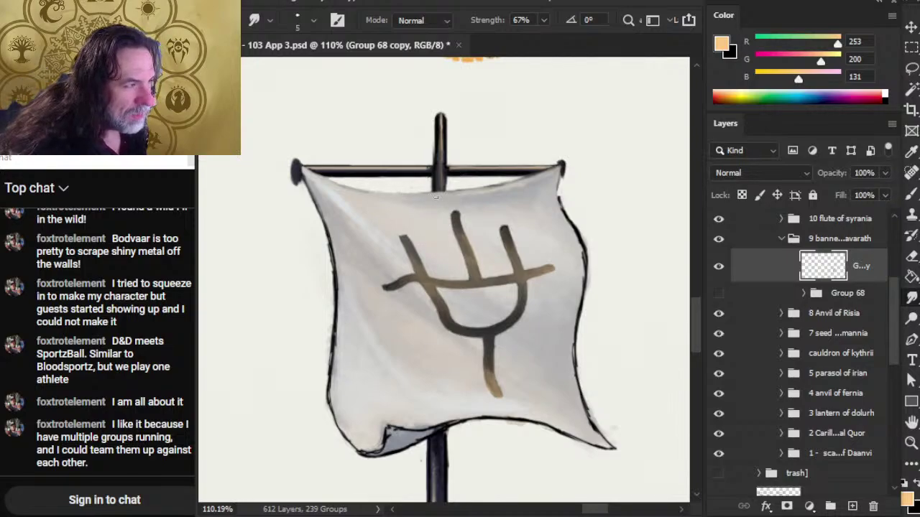
key(e)
key(r)
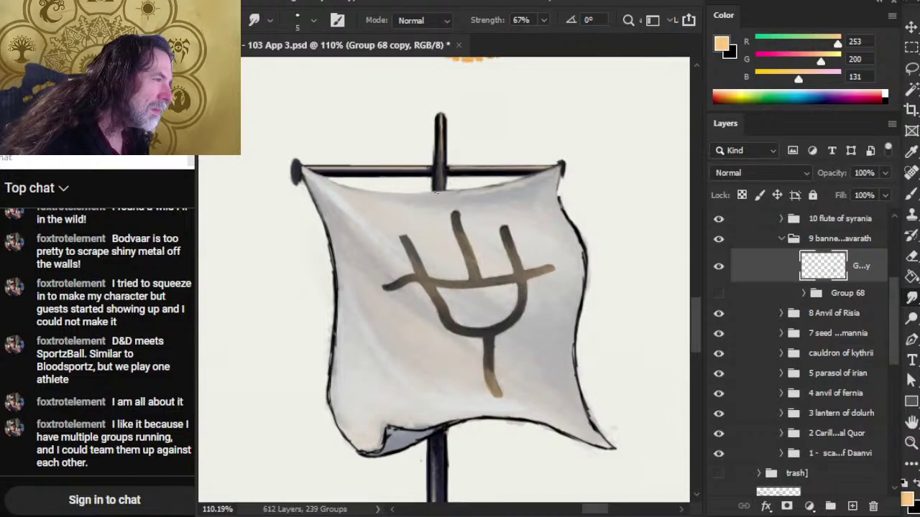
key(shift)
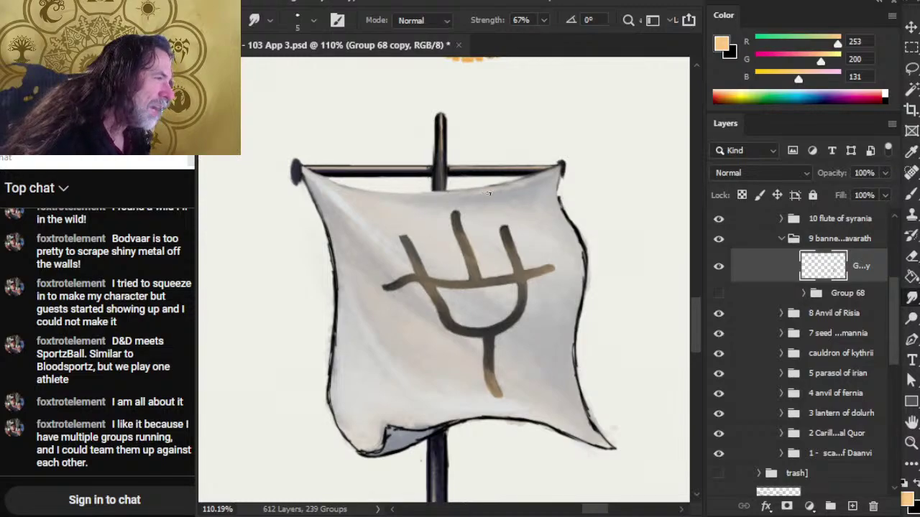
key(e)
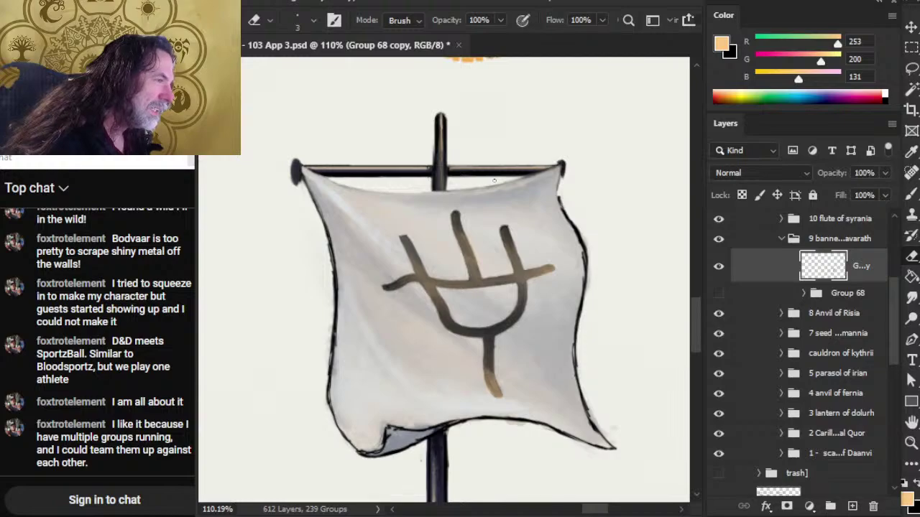
key(r)
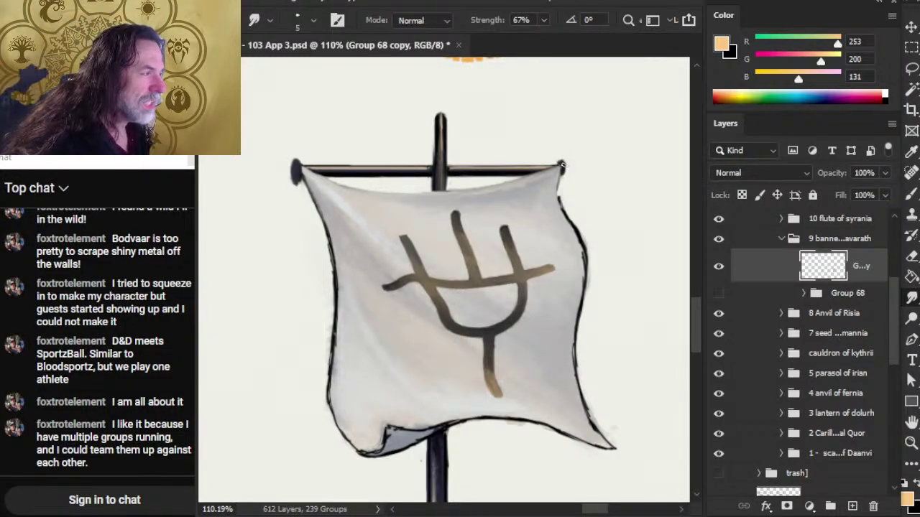
Step: Lasso the crossbar's left knob, copy it to a new layer, and move the copy onto the crossbar's right end
key(l)
drag(292, 153, 297, 196)
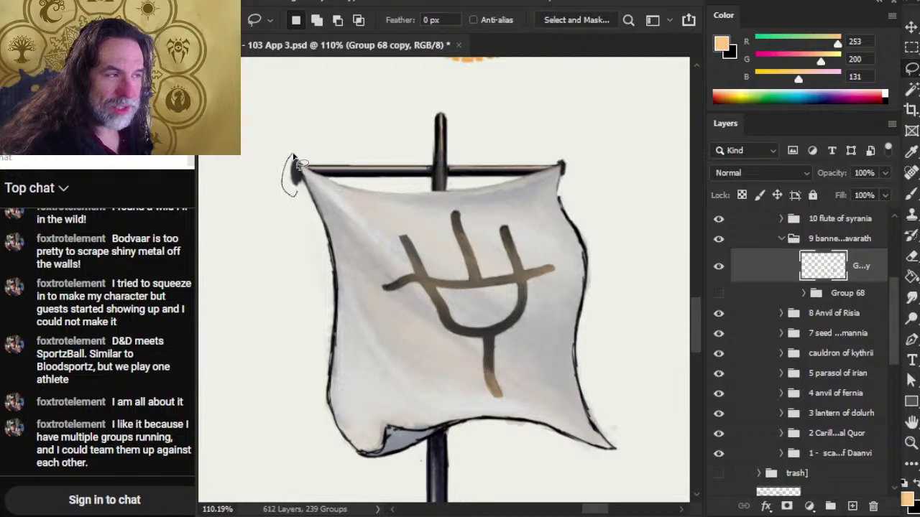
drag(294, 155, 294, 156)
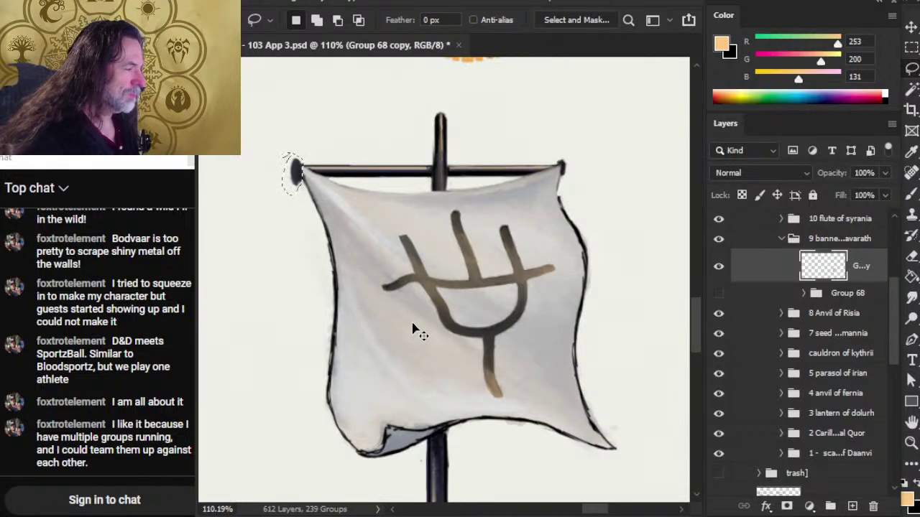
key(ctrl+j)
key(v)
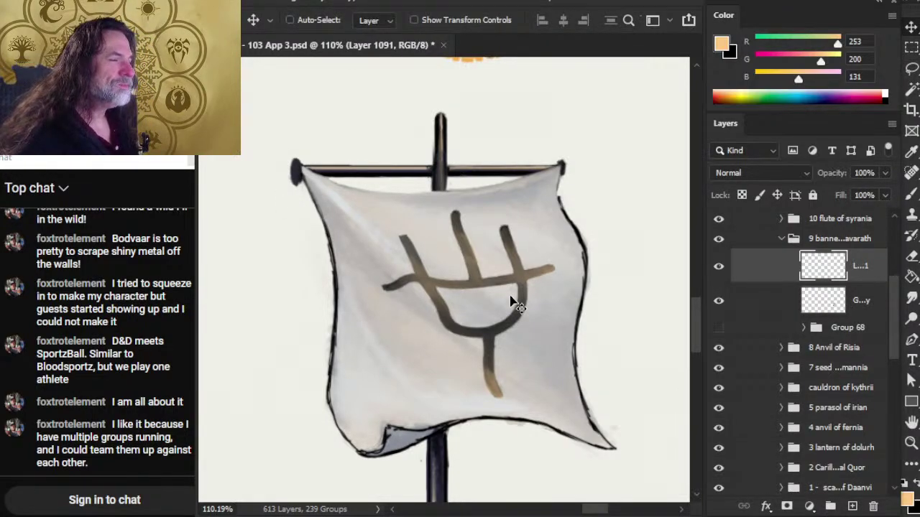
mouse_move(455, 249)
mouse_down()
mouse_move(534, 237)
mouse_move(575, 251)
mouse_move(565, 264)
mouse_move(576, 261)
mouse_up()
key(e)
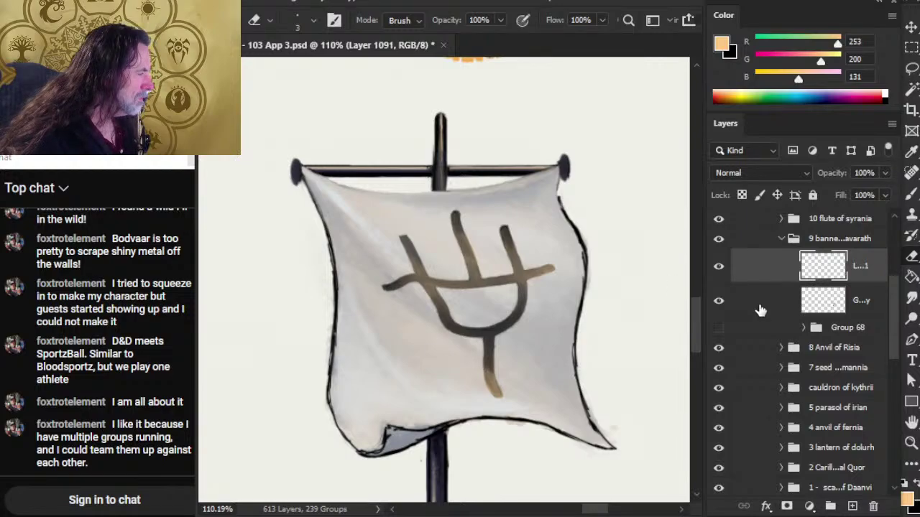
Step: Place the copied knob's layer below the merged banner copy, position it at the crossbar's right end, and scale it to 86.55%
drag(773, 272, 756, 320)
key(v)
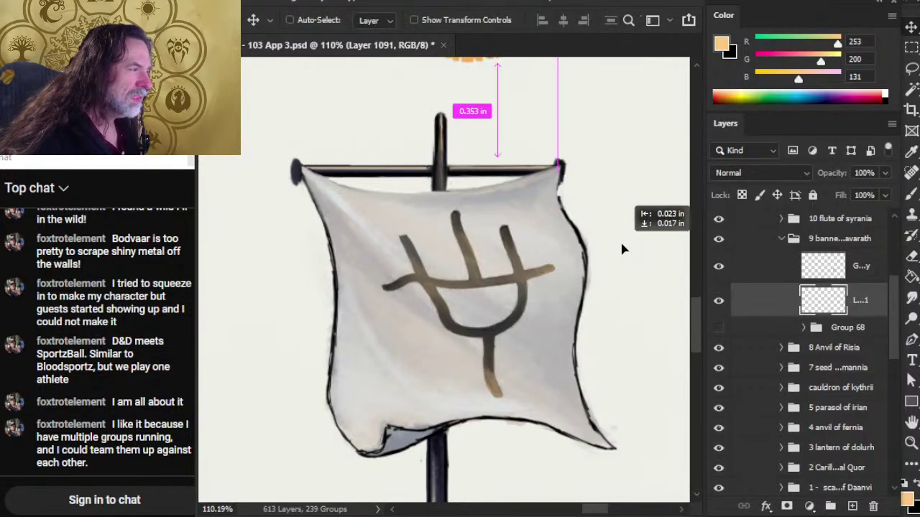
key(l)
right_click(590, 208)
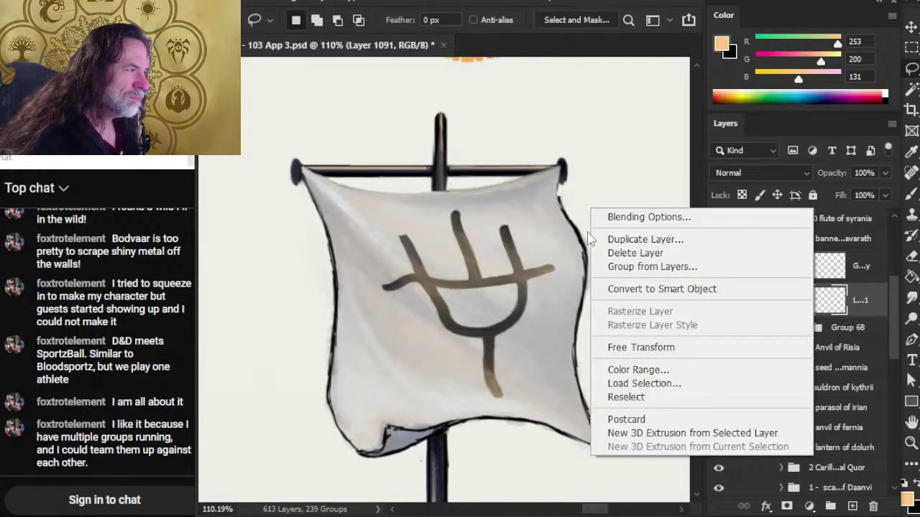
click(651, 348)
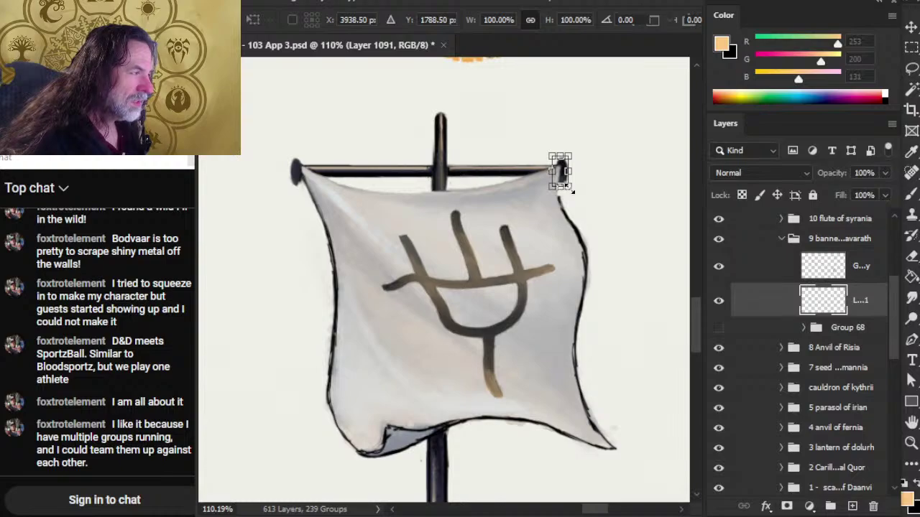
drag(571, 188, 566, 185)
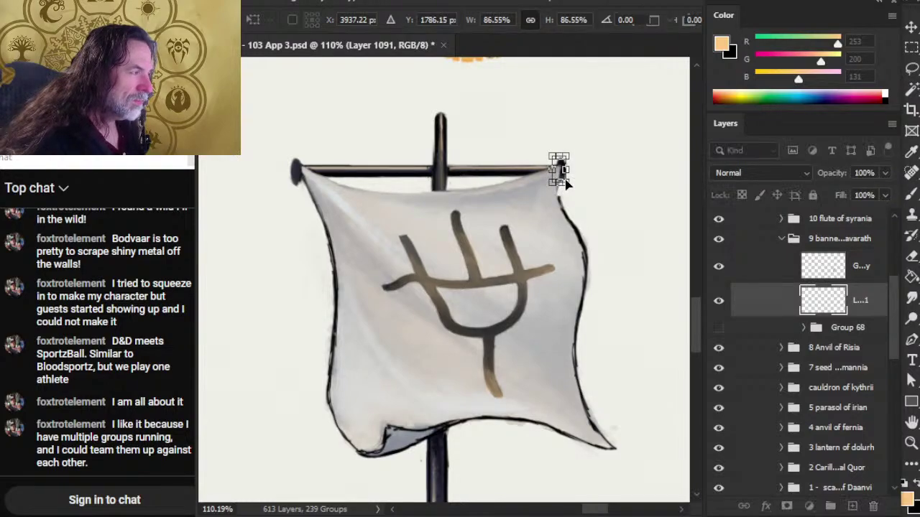
key(Return)
key(v)
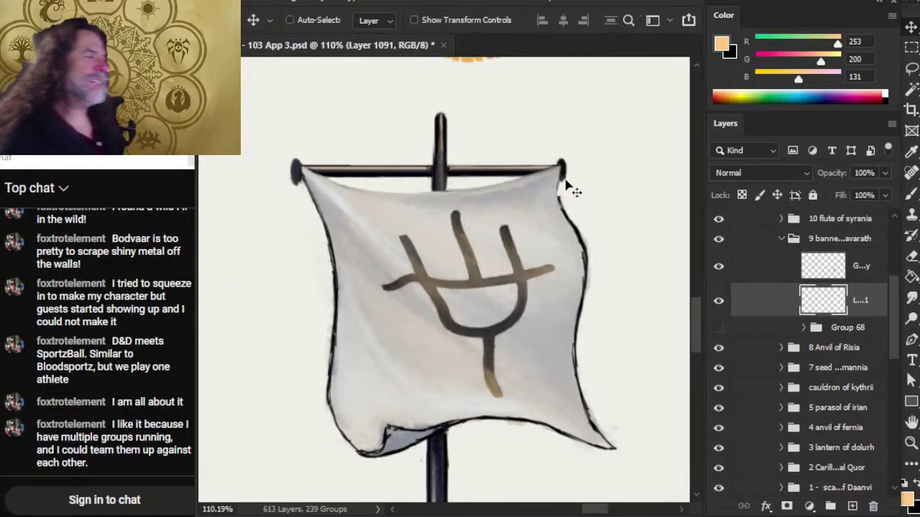
Step: On the merged banner copy, remove the black outline along the cloth's upper right edge with size 5 Smudge and size 3 Eraser strokes
click(767, 272)
key(e)
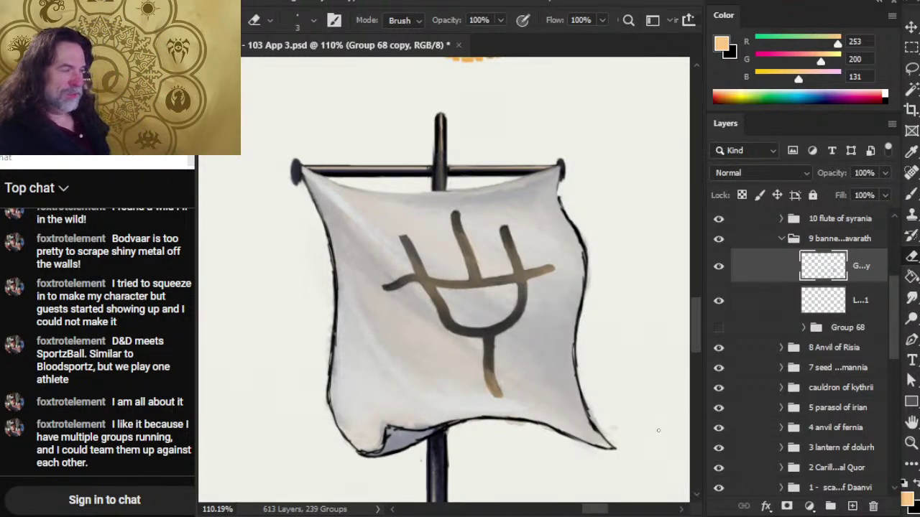
click(753, 302)
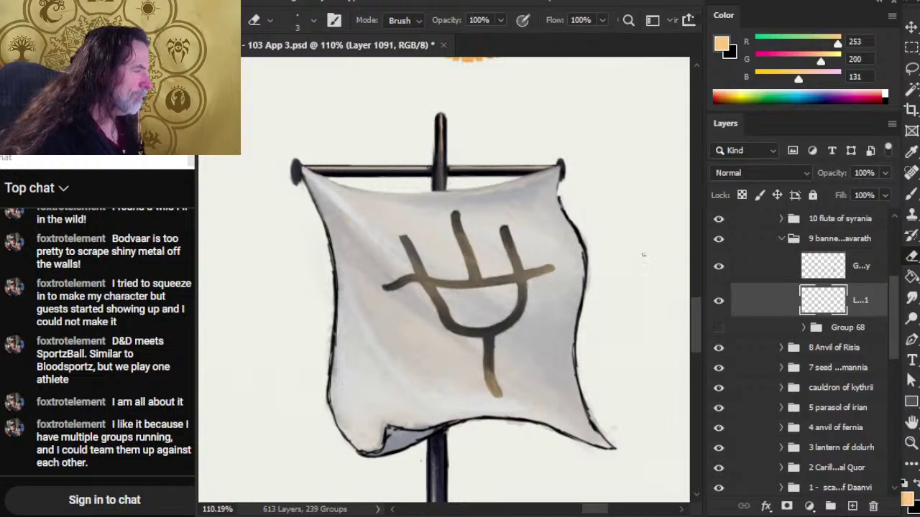
click(781, 268)
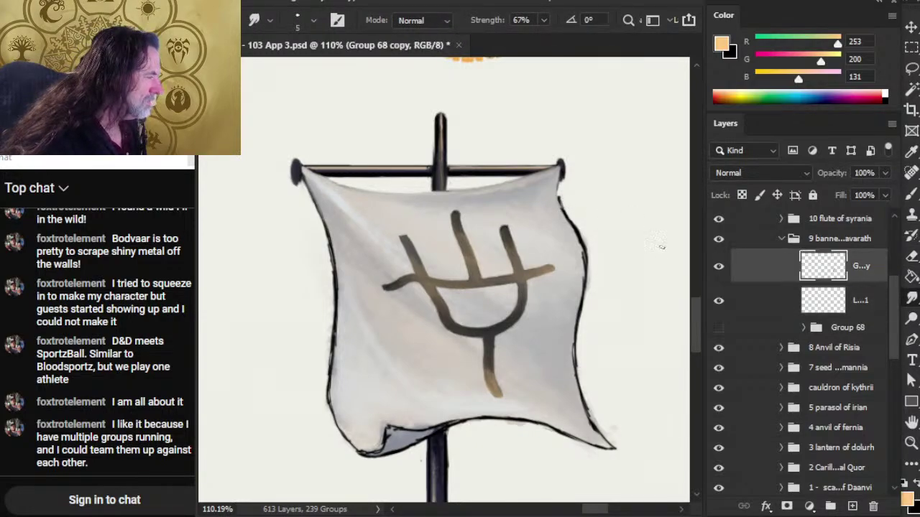
key(r)
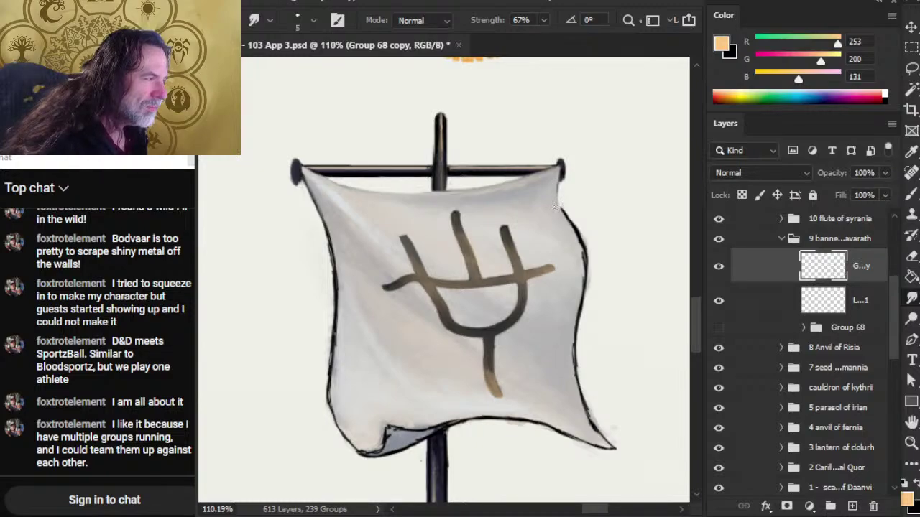
key(e)
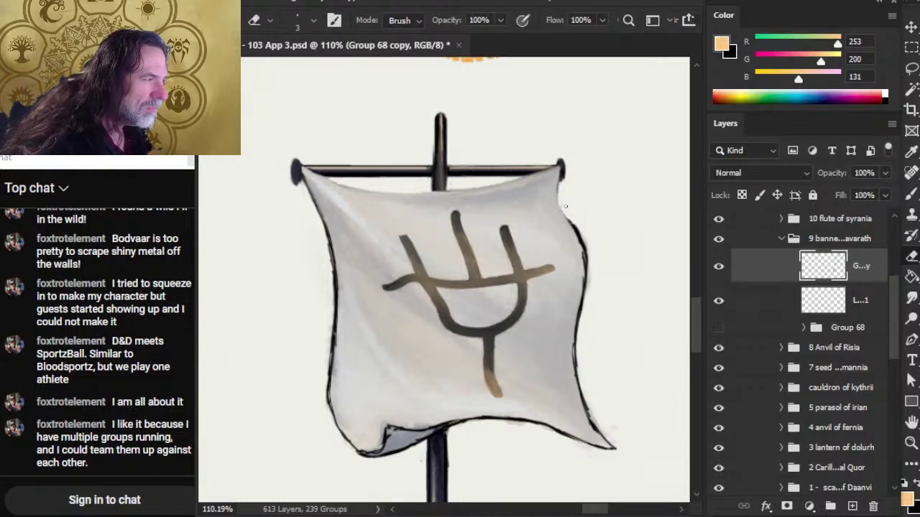
drag(574, 227, 586, 269)
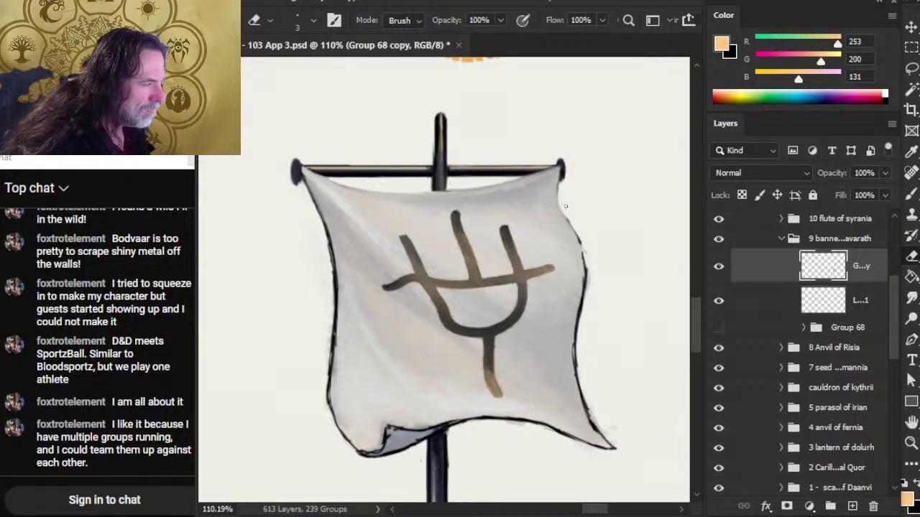
Step: Soften the outline remnants along the right edge's upper bulge, alternating a size 5 Smudge brush and size 3 Eraser
key(r)
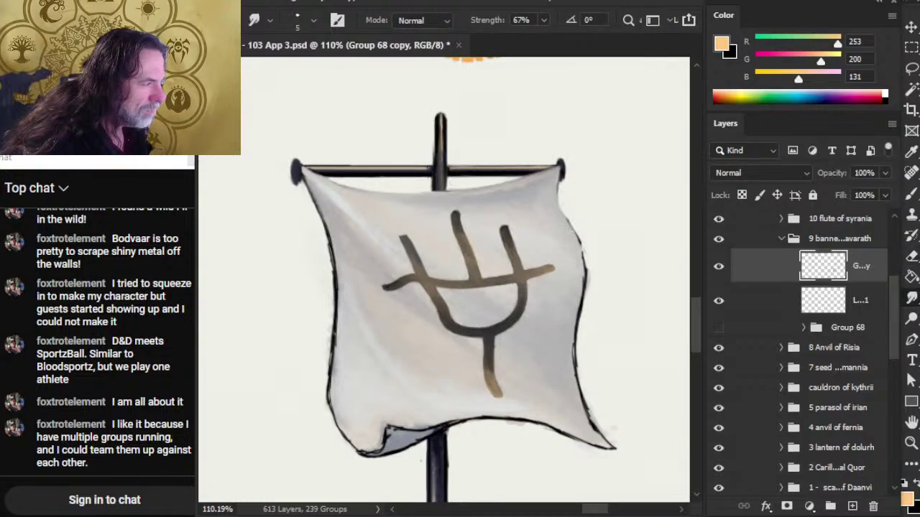
drag(573, 231, 580, 243)
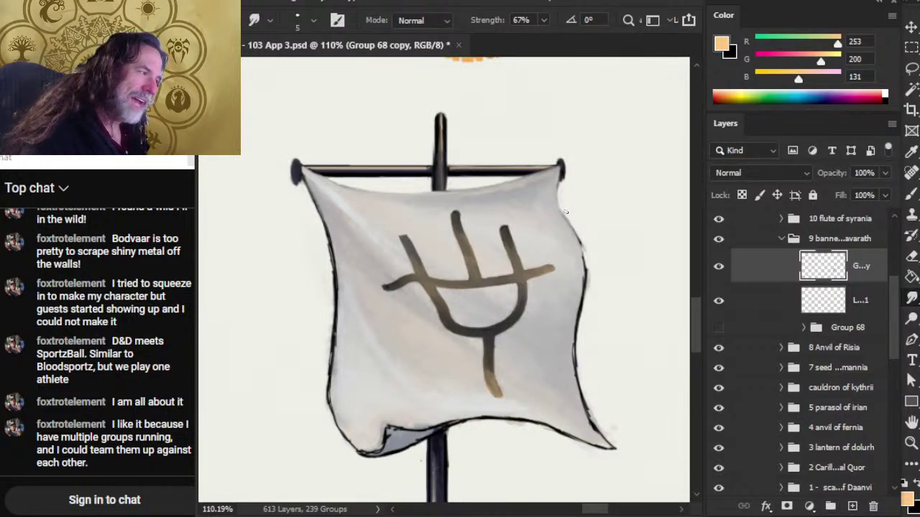
key(e)
drag(572, 225, 584, 251)
key(r)
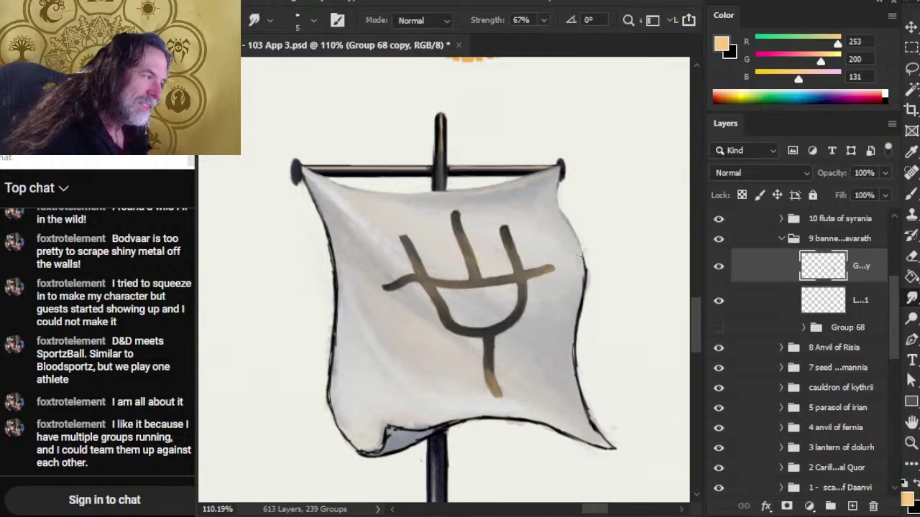
key(e)
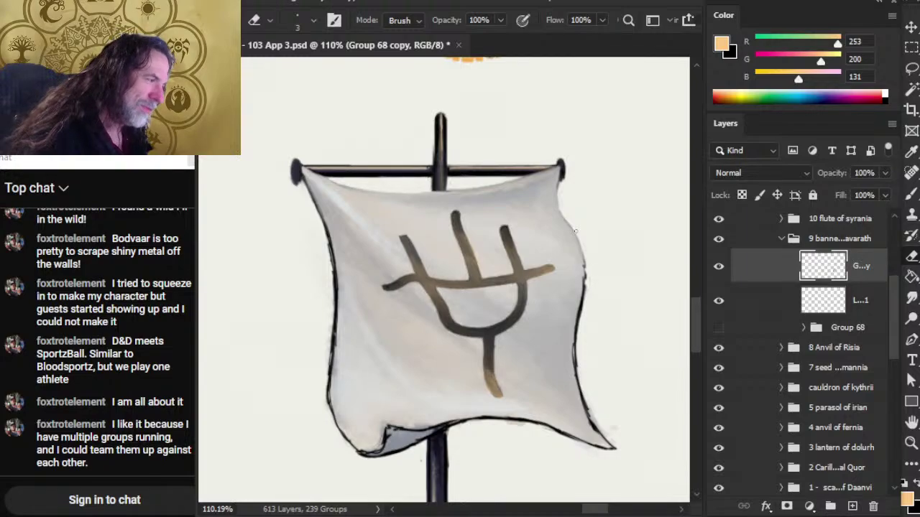
Step: Thin the outline at the widest point of the cloth's right edge with a size 4 Smudge brush and size 3 Eraser
drag(575, 231, 532, 189)
key(r)
key(bracketleft)
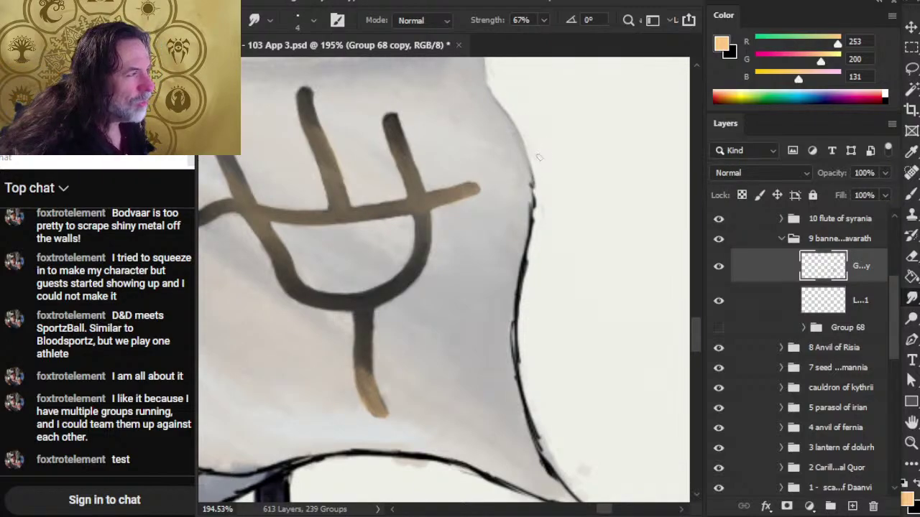
key(e)
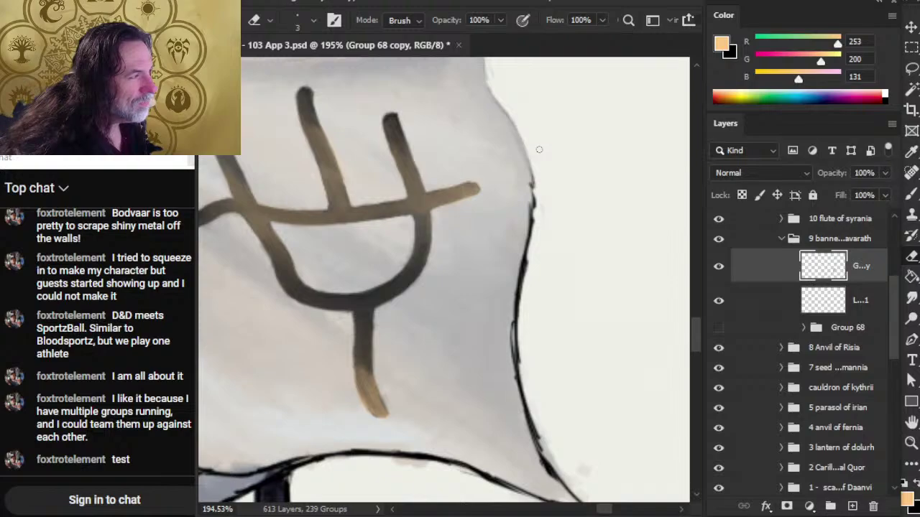
key(z)
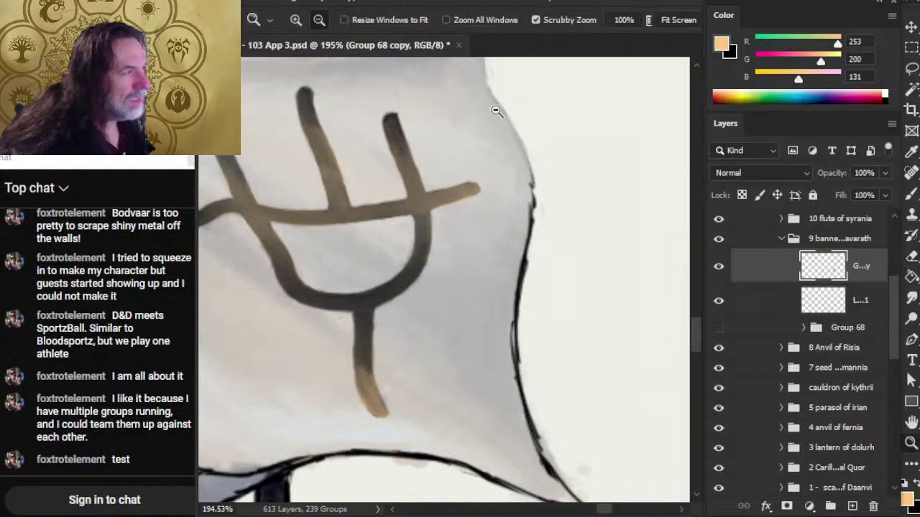
alt+click(537, 180)
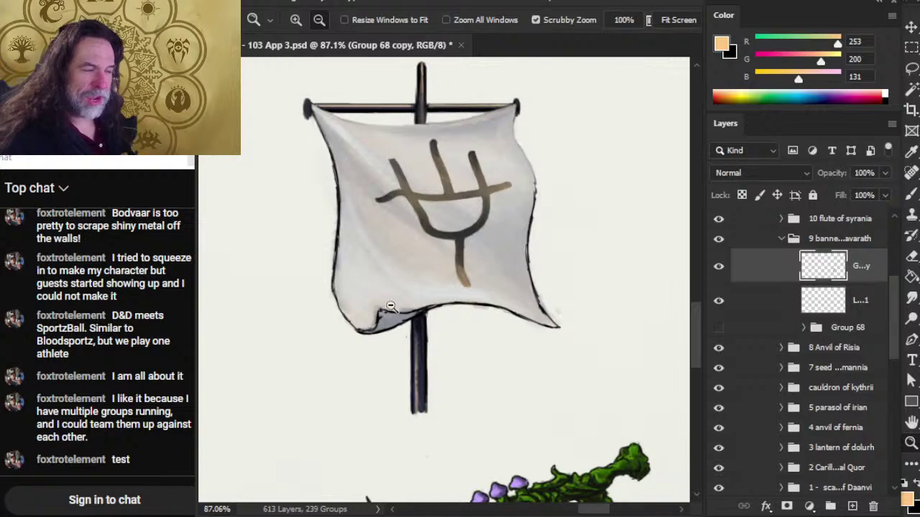
scroll(558, 187, up, 5)
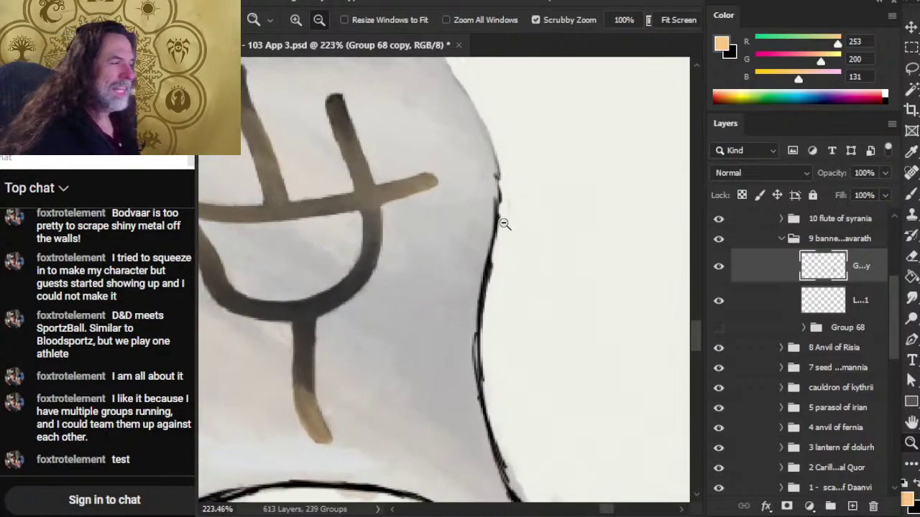
key(r)
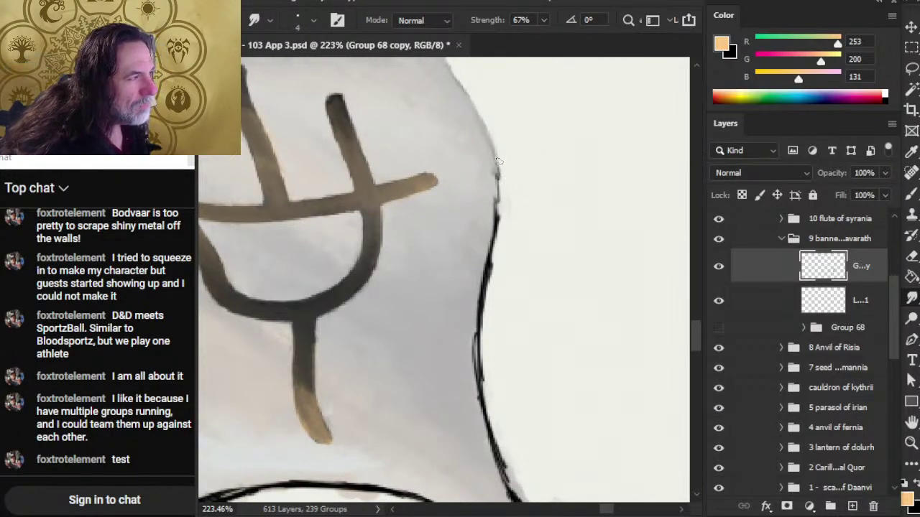
key(e)
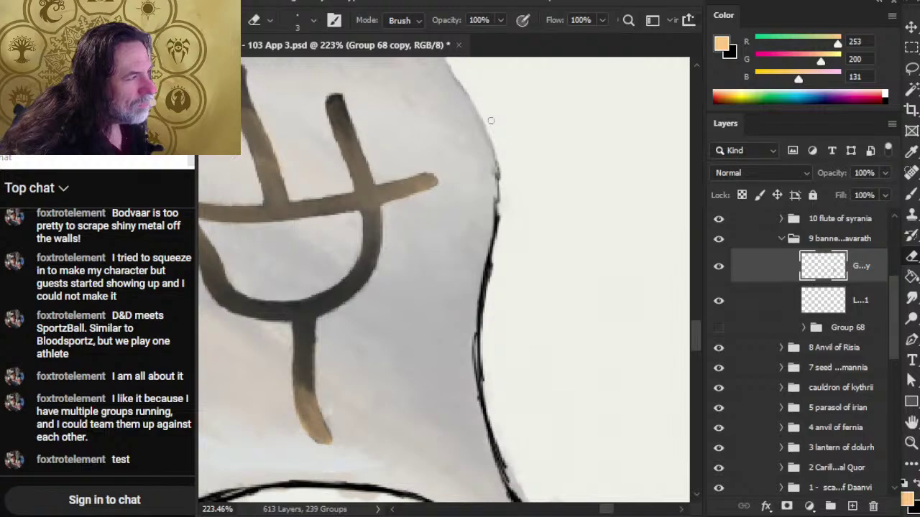
key(r)
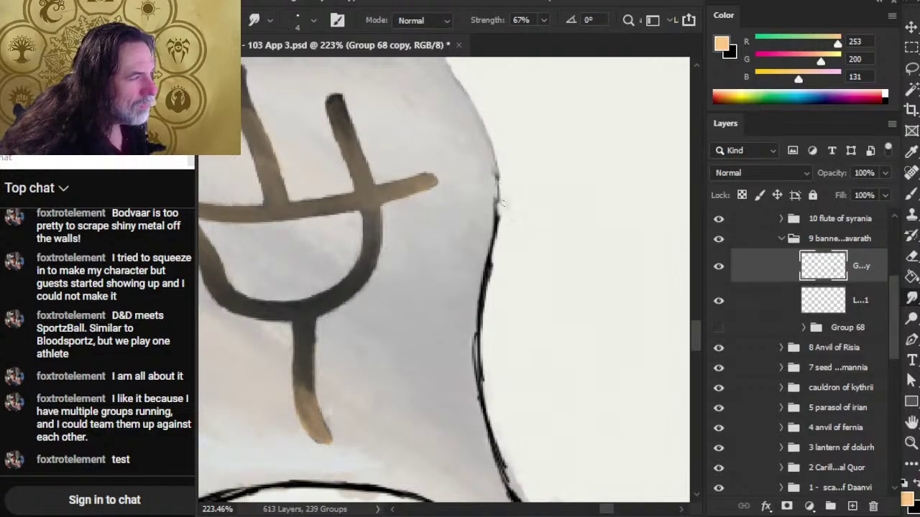
Step: Smooth the cloth's right edge between the right knob and the bulge with a size 4 Smudge brush and size 3 Eraser
key(z)
drag(523, 216, 450, 232)
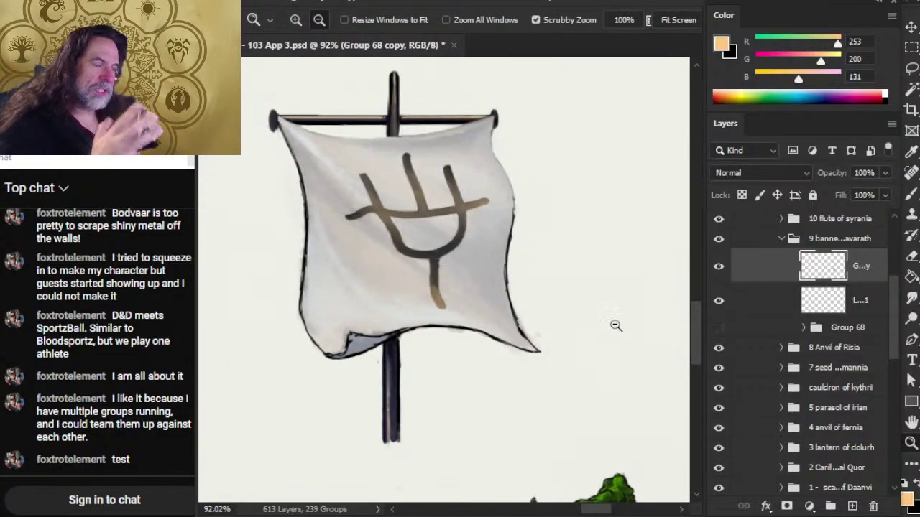
drag(527, 209, 530, 218)
key(r)
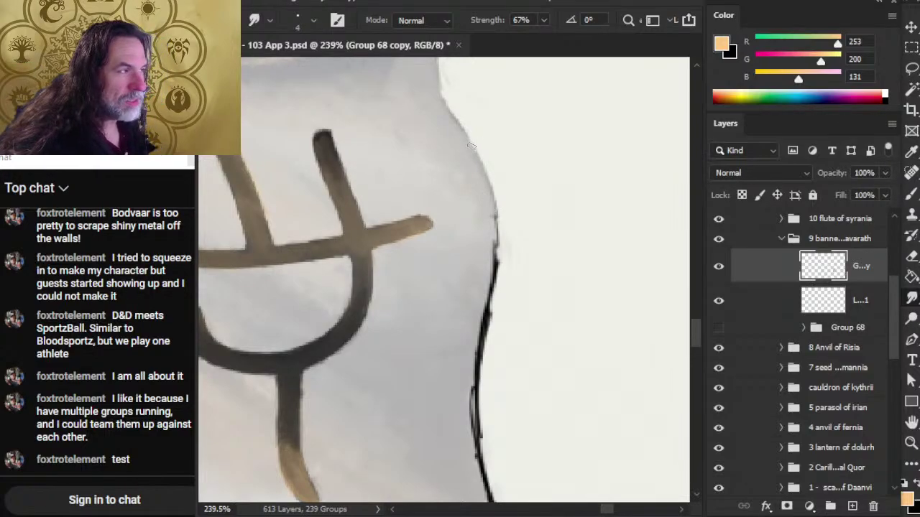
drag(444, 154, 472, 221)
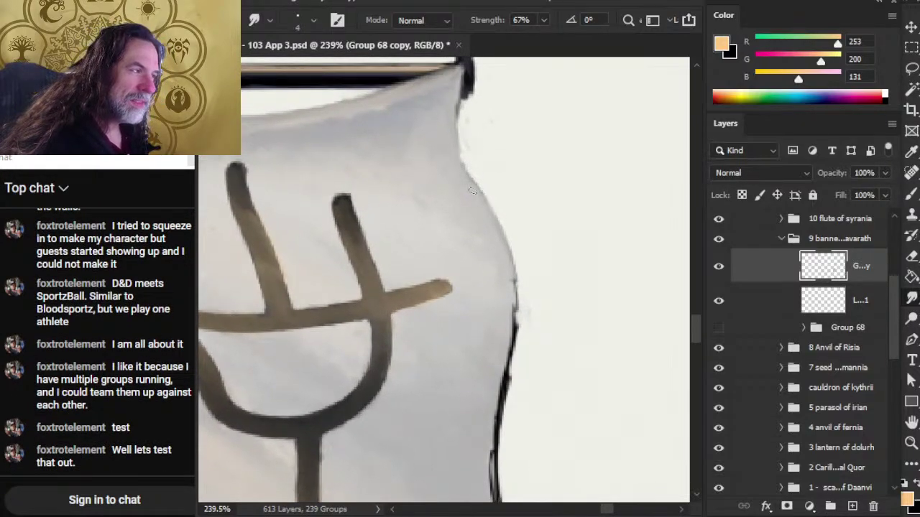
key(e)
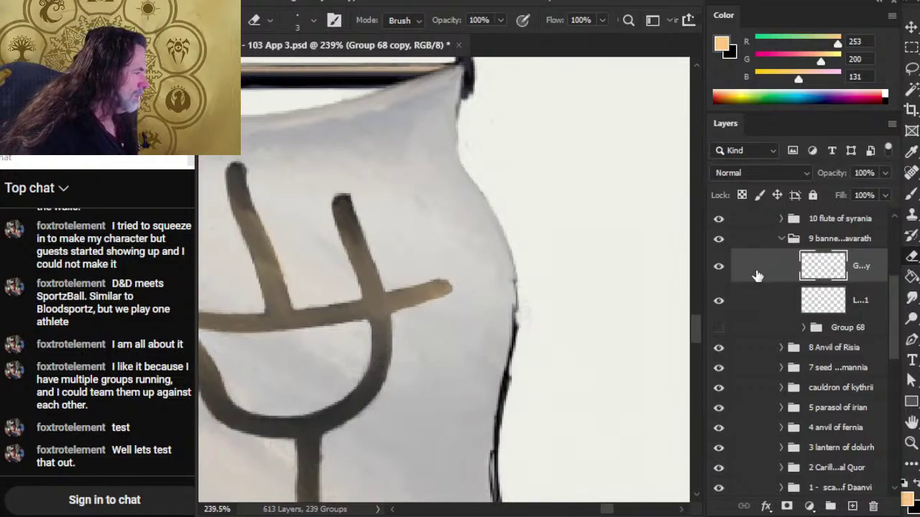
Step: Select the copied knob's layer and smudge the right knob's outer edge and lower tip with a size 4 brush
click(753, 303)
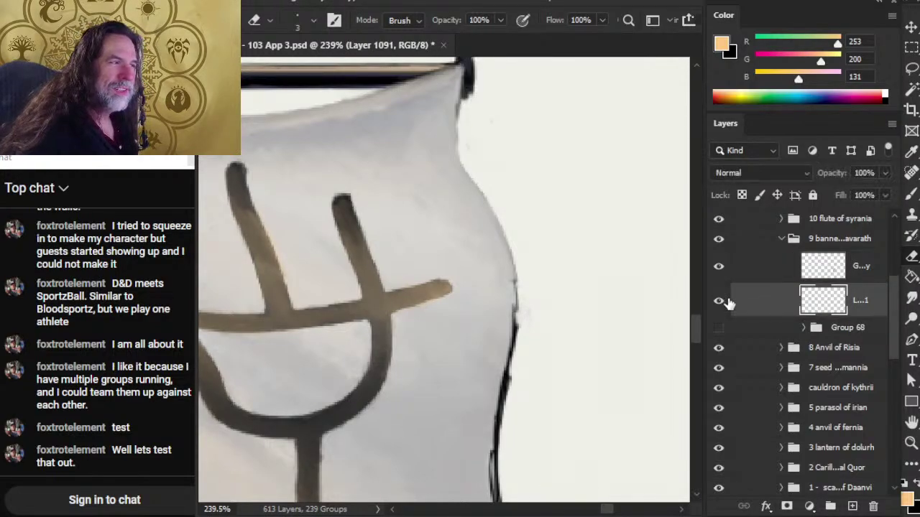
click(758, 267)
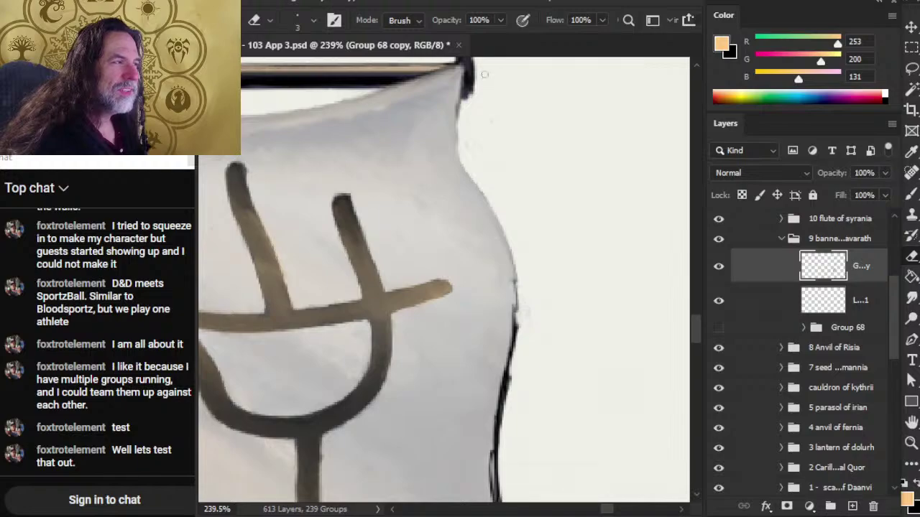
click(759, 305)
key(r)
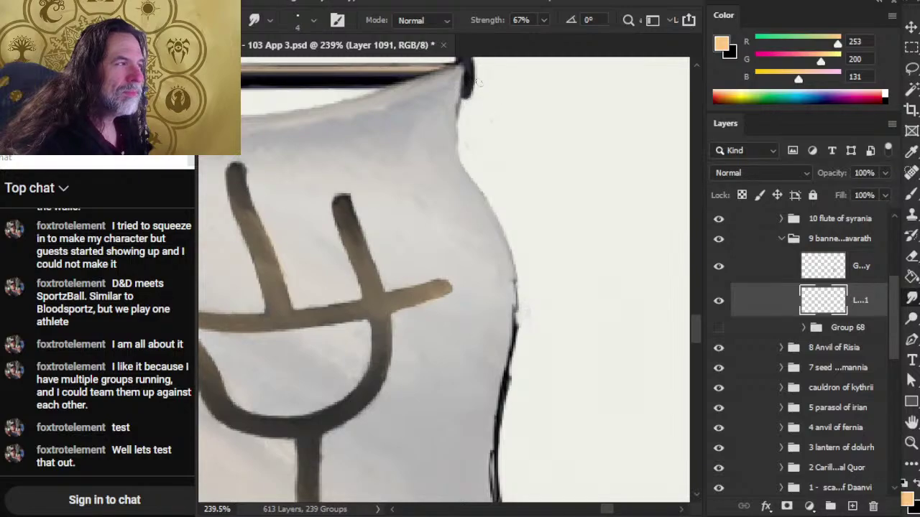
right_click(475, 103)
key(Escape)
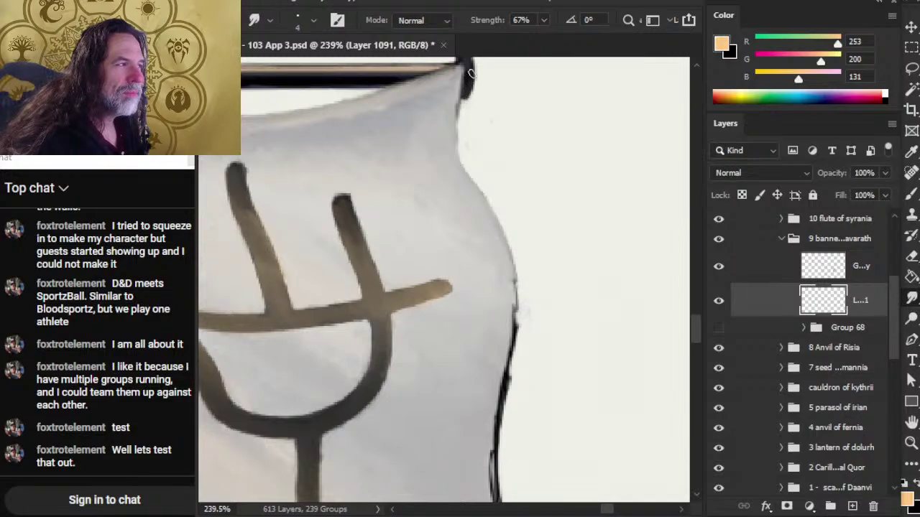
mouse_move(470, 83)
mouse_down()
mouse_move(470, 100)
mouse_move(480, 85)
mouse_move(468, 107)
mouse_up()
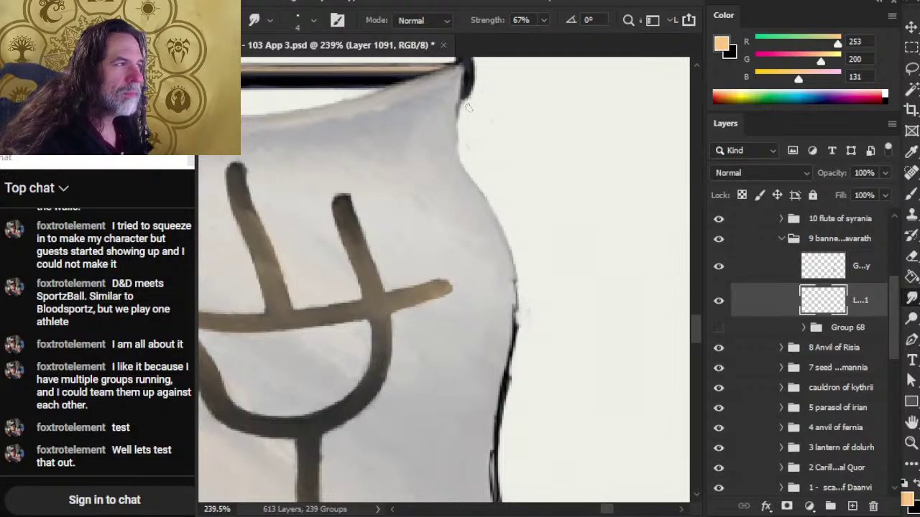
Step: Switch to Chrome, close the pale orange color search, and pop out the Eberron Art Stream's live chat
key(alt+Tab)
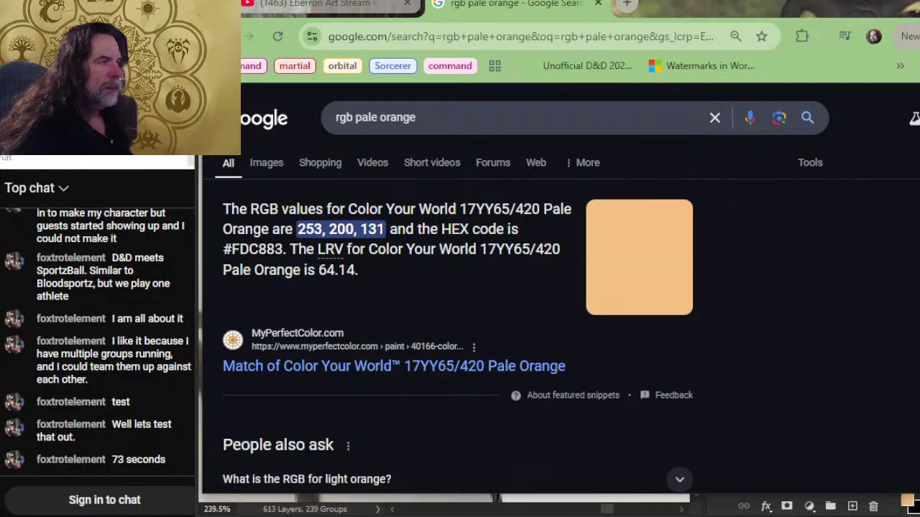
click(598, 4)
scroll(860, 268, up, 4)
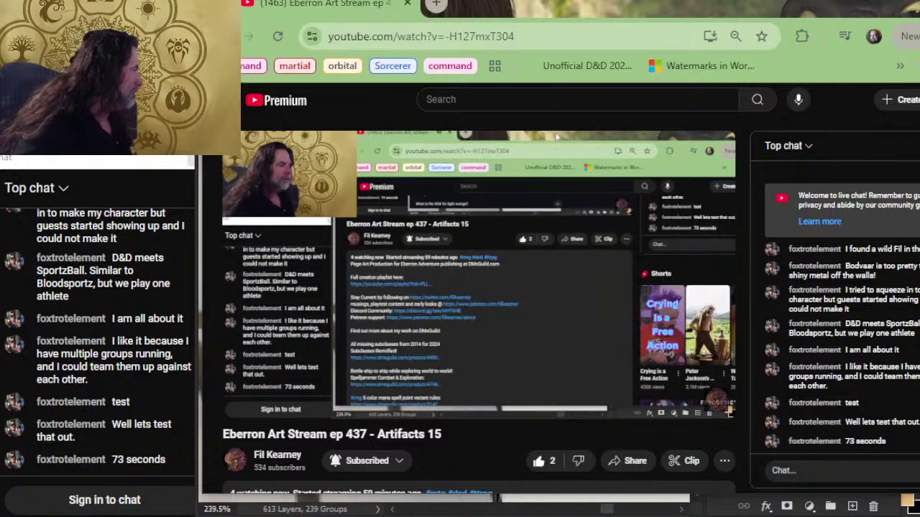
click(911, 146)
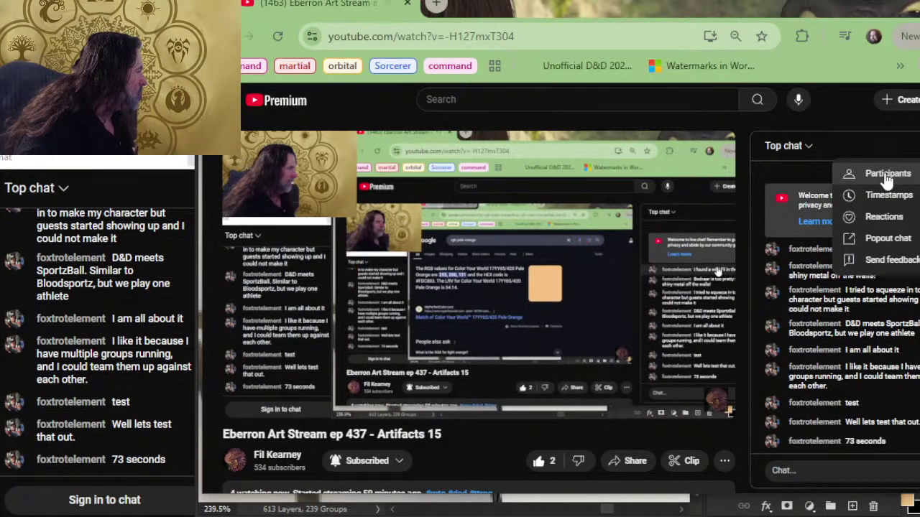
click(888, 239)
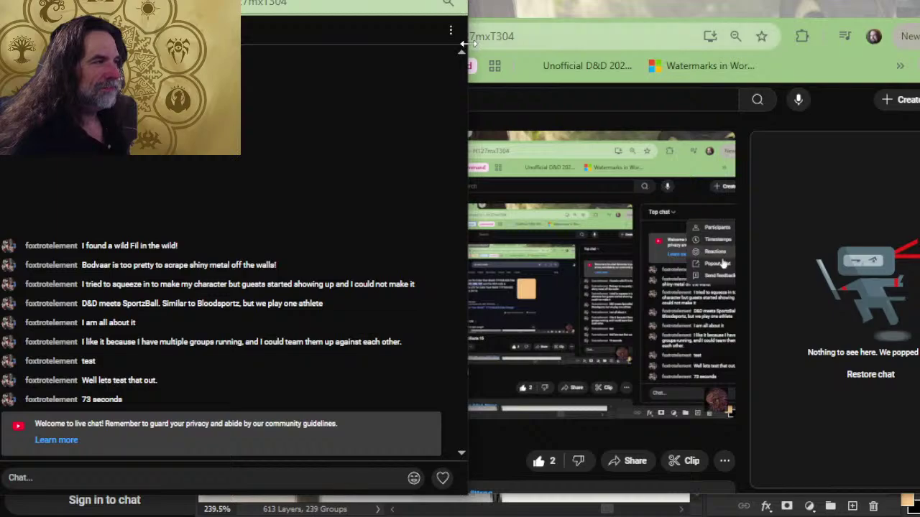
Step: Narrow the popped-out chat window, enlarge its text until it is easily readable, and move the window lower on the screen
drag(468, 40, 232, 36)
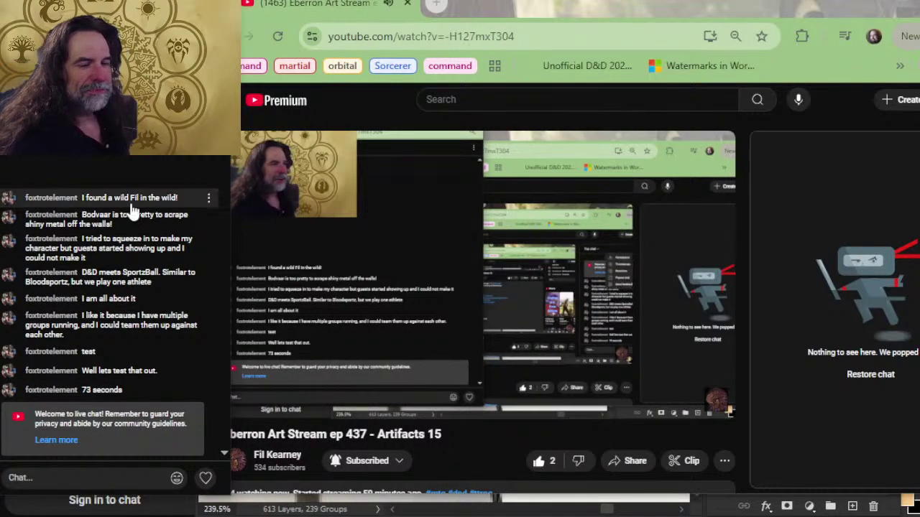
ctrl+scroll(337, 263, up, 3)
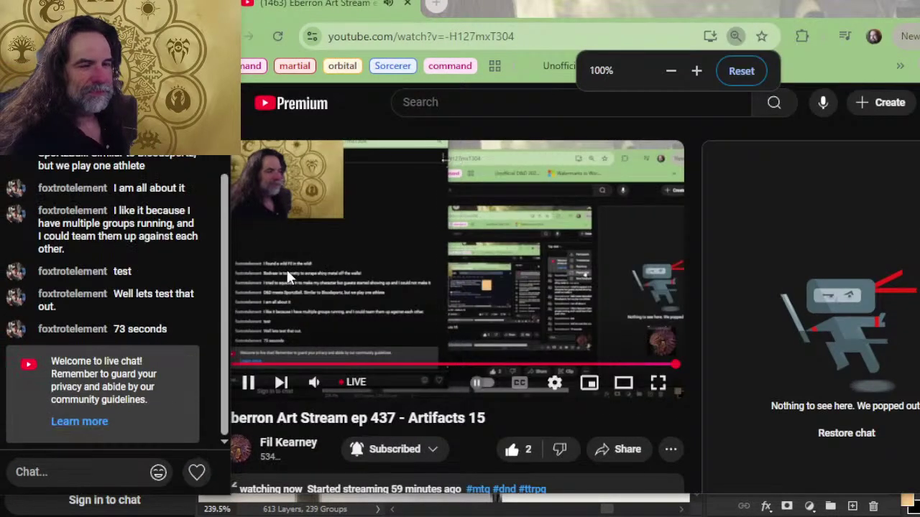
ctrl+scroll(305, 241, up, 1)
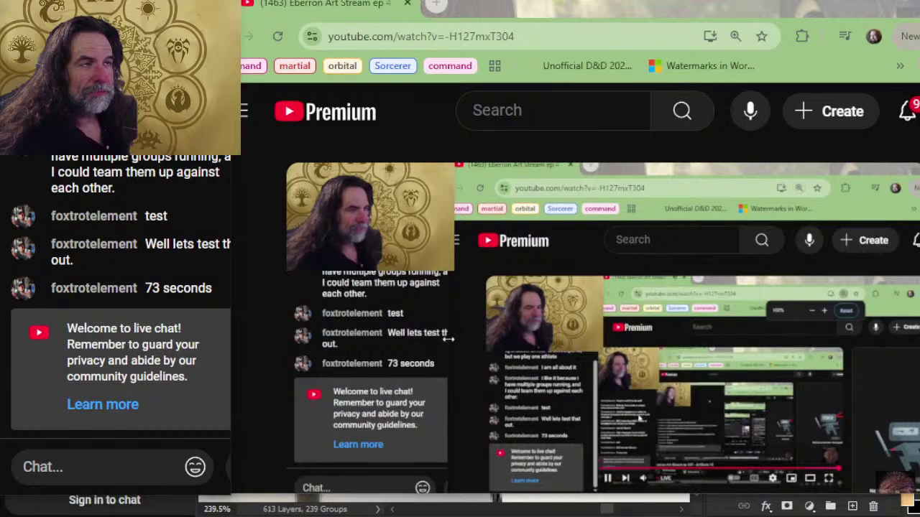
drag(231, 34, 279, 34)
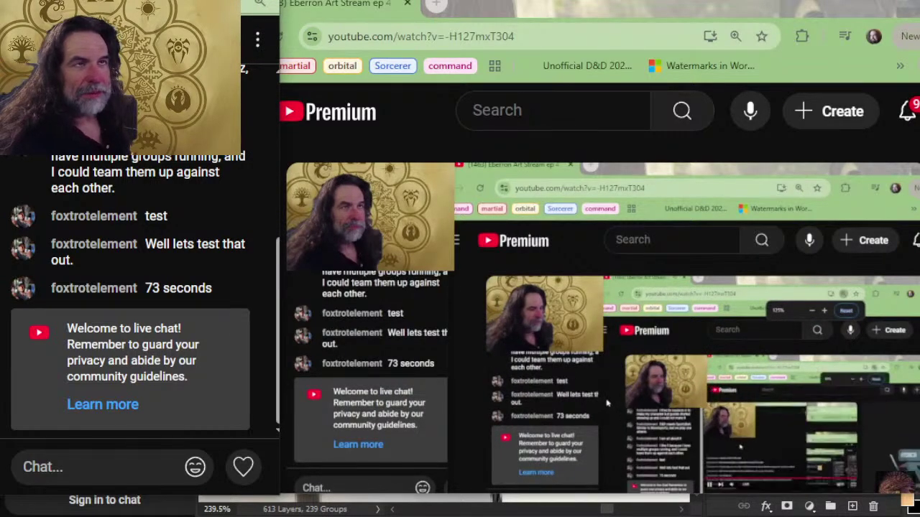
drag(113, 32, 113, 145)
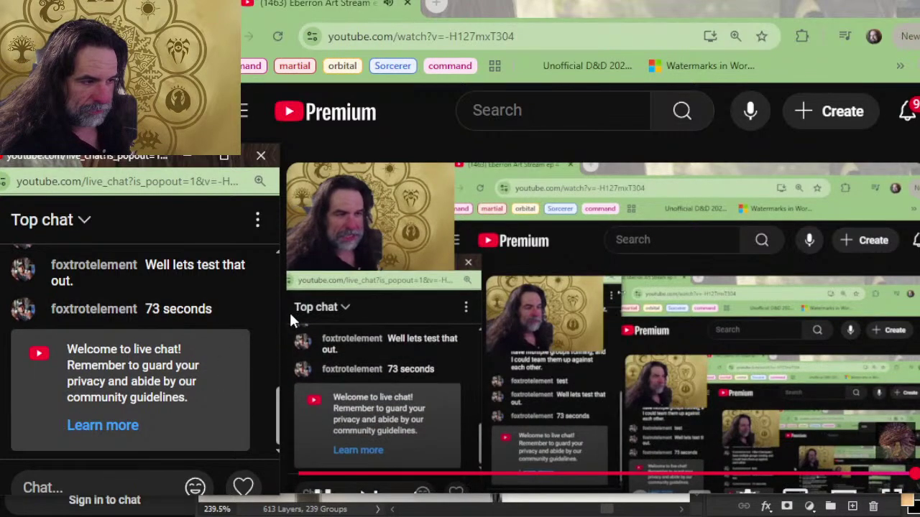
Step: Fit the popped-out chat into the strip beside the canvas and return to Photoshop with the chat still showing
drag(280, 311, 201, 307)
drag(207, 307, 206, 306)
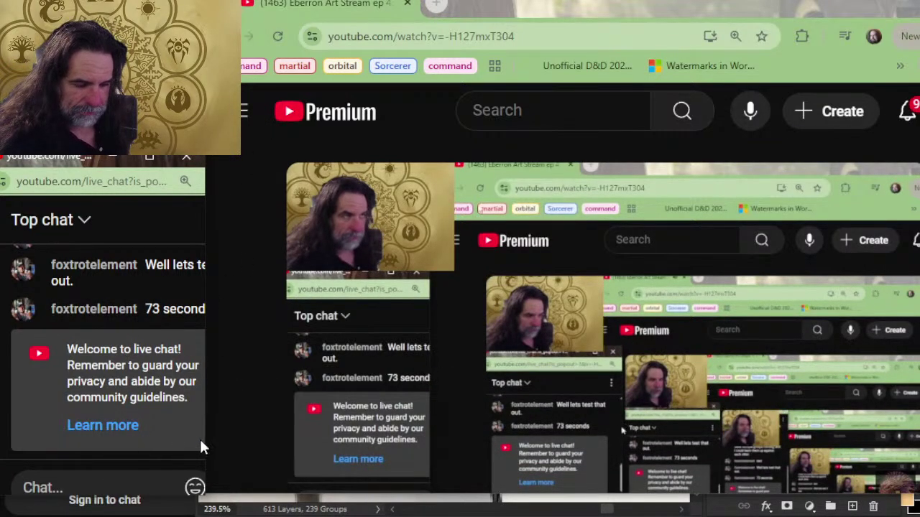
drag(207, 438, 256, 428)
drag(132, 155, 82, 157)
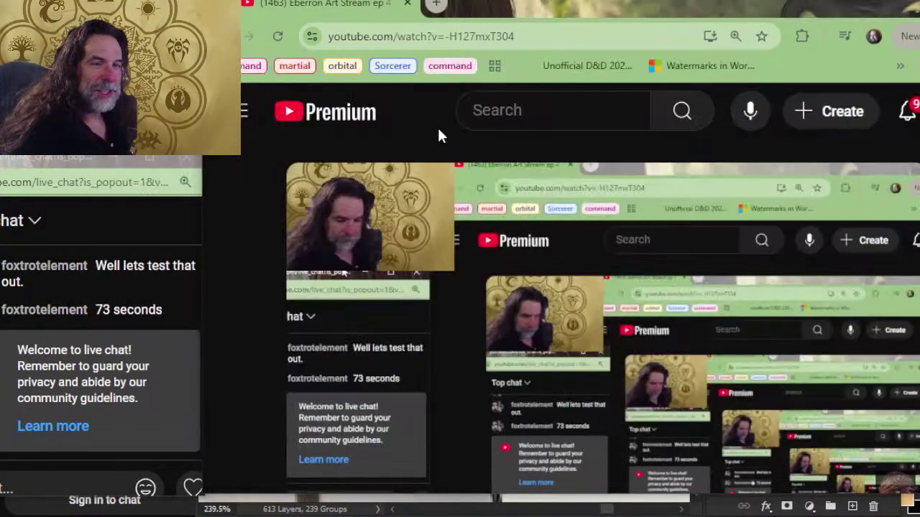
key(alt+Tab)
key(alt+Tab)
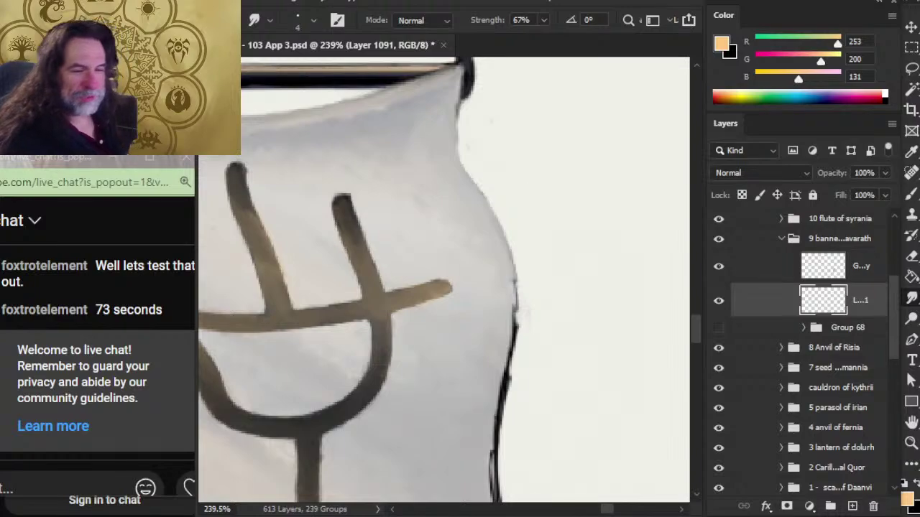
key(alt+Tab)
key(alt+Tab)
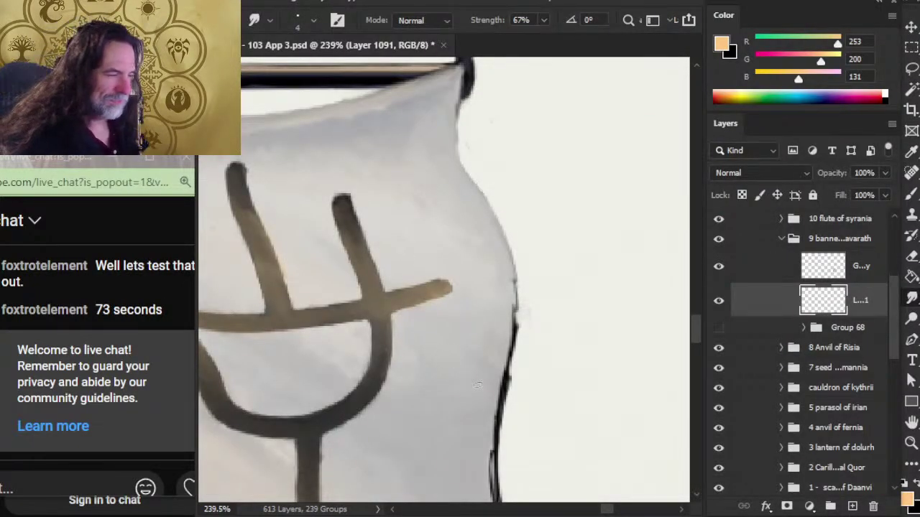
Step: Select the Group 68 copy layer and erase the thick outline just below the right edge's bulge with a size 3 Eraser
drag(511, 340, 490, 266)
key(e)
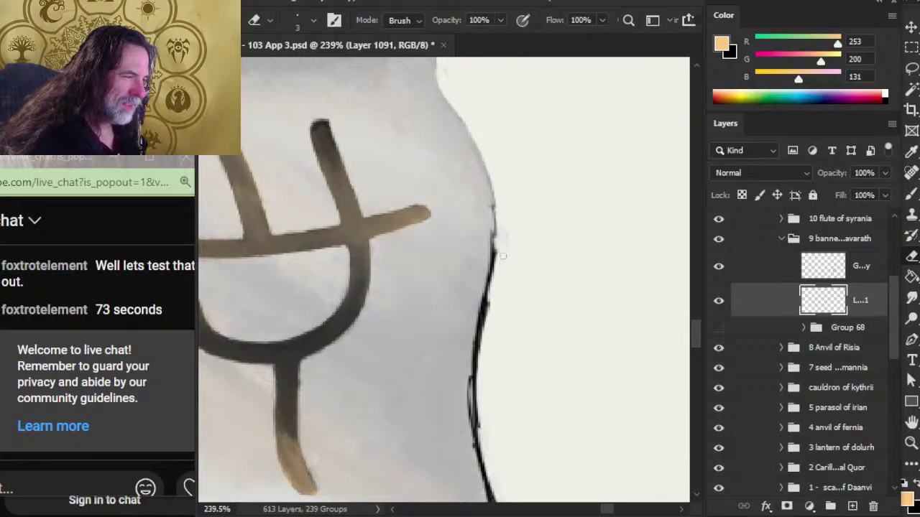
key(alt+bracketright)
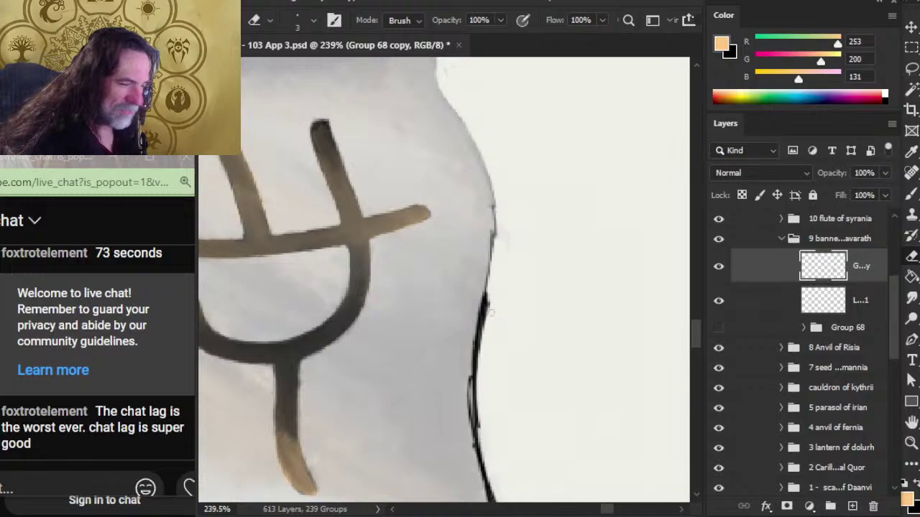
Step: Thin and blend the outline between the bulge and the cloth's inward curve, alternating the size 3 Eraser and size 4 Smudge brush
drag(468, 414, 425, 325)
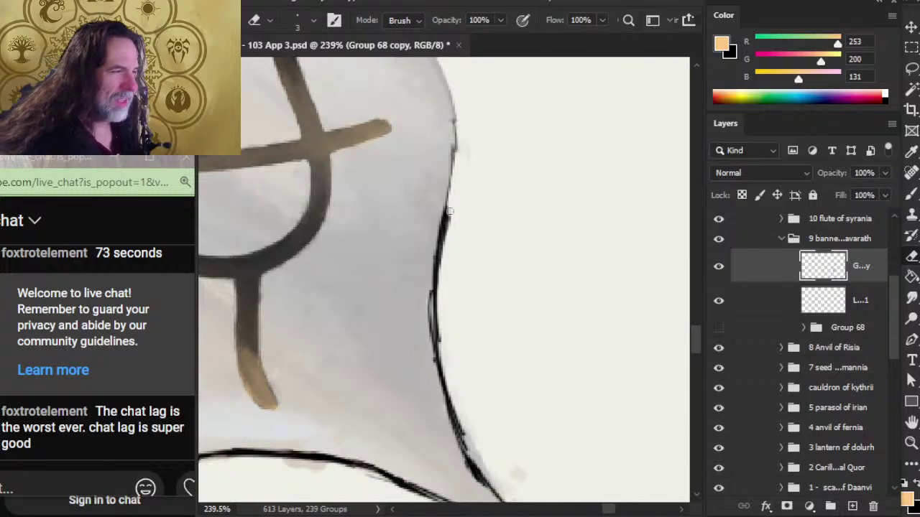
drag(450, 211, 440, 284)
key(r)
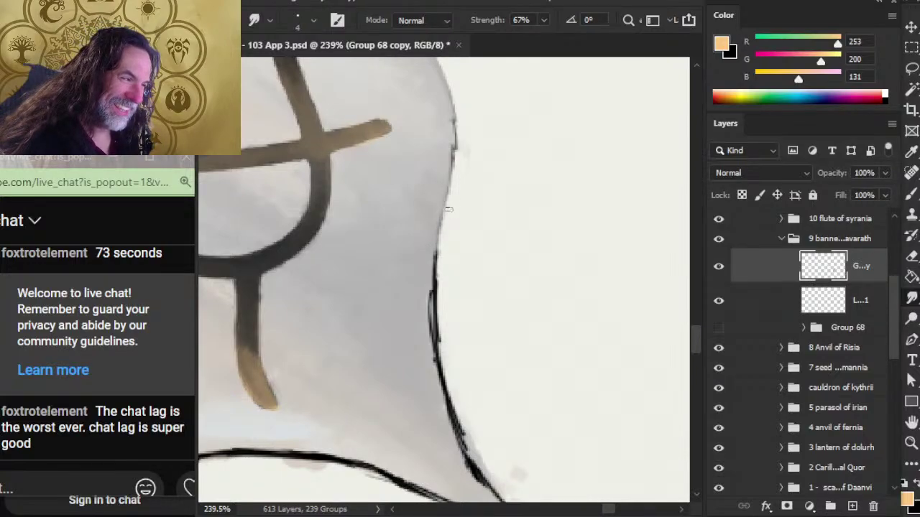
key(e)
key(r)
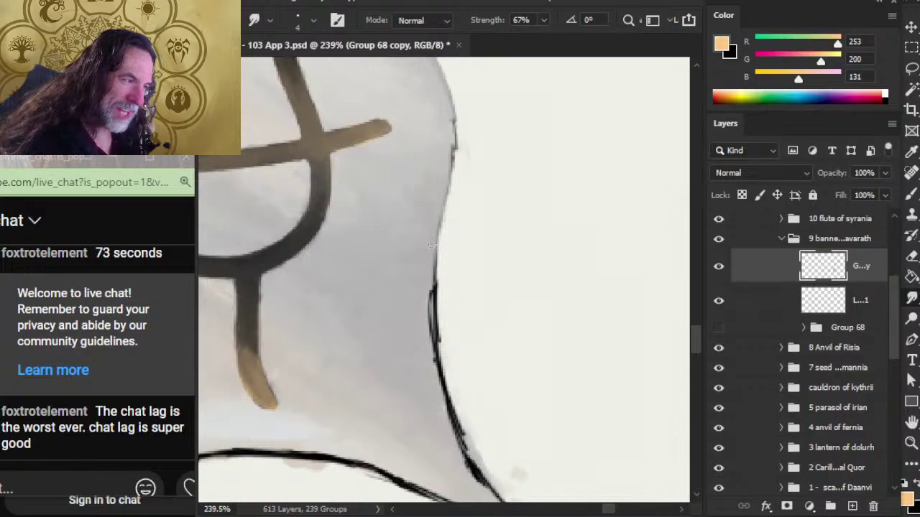
key(e)
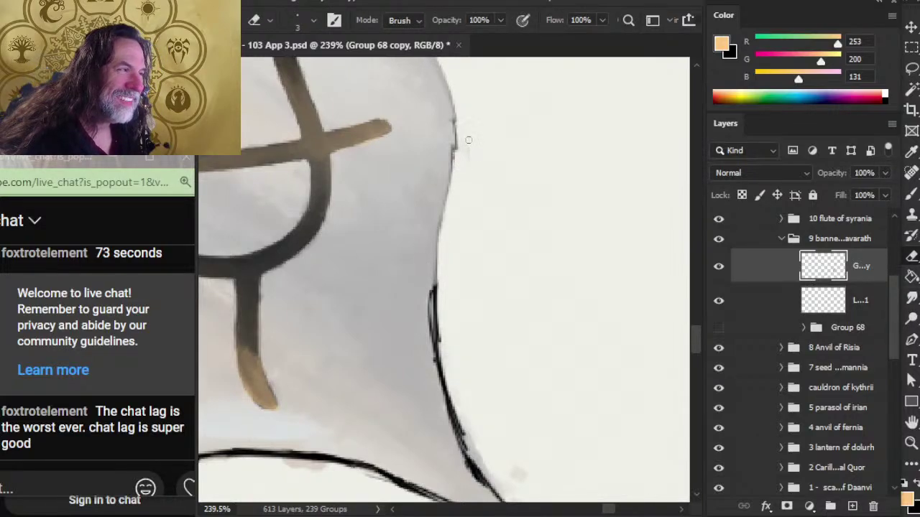
key(r)
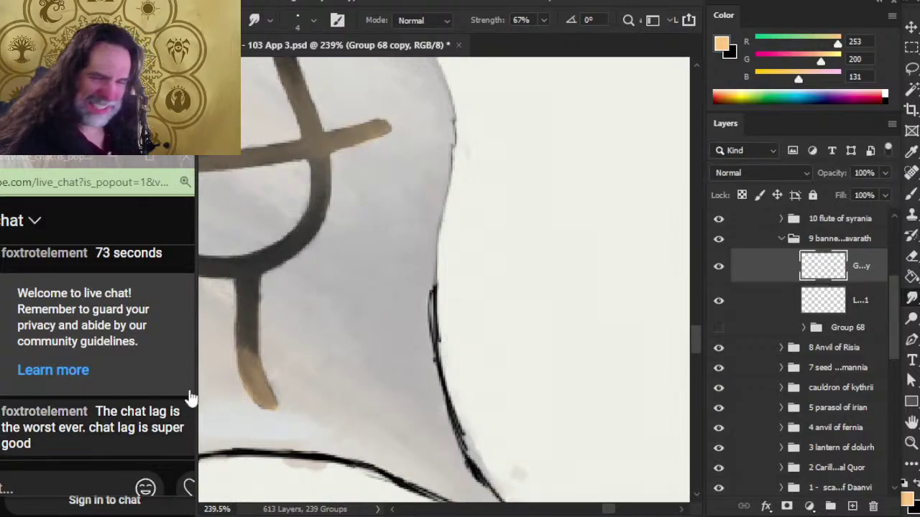
Step: Erase the doubled outline at the right edge's inward curve and the stray mark beyond the lower corner with the size 3 Eraser
drag(428, 397, 404, 290)
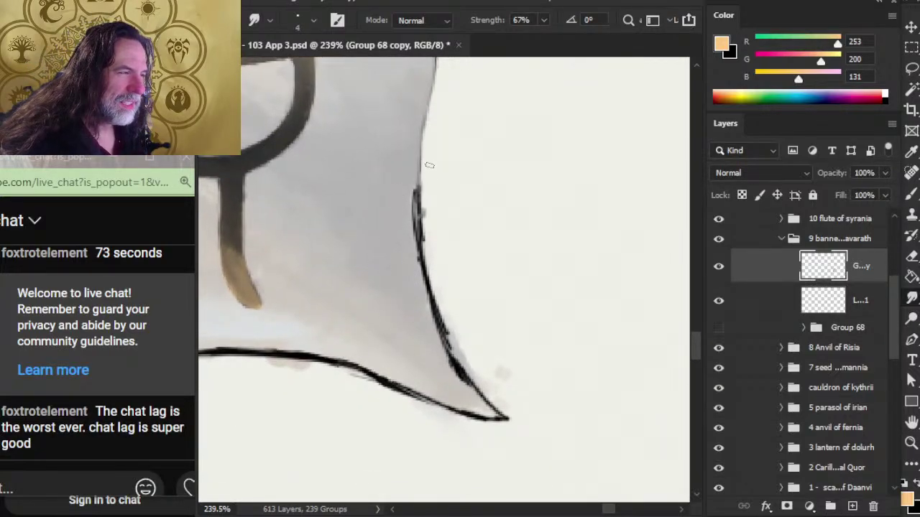
key(e)
mouse_move(430, 174)
mouse_down()
mouse_move(422, 219)
mouse_move(424, 205)
mouse_up()
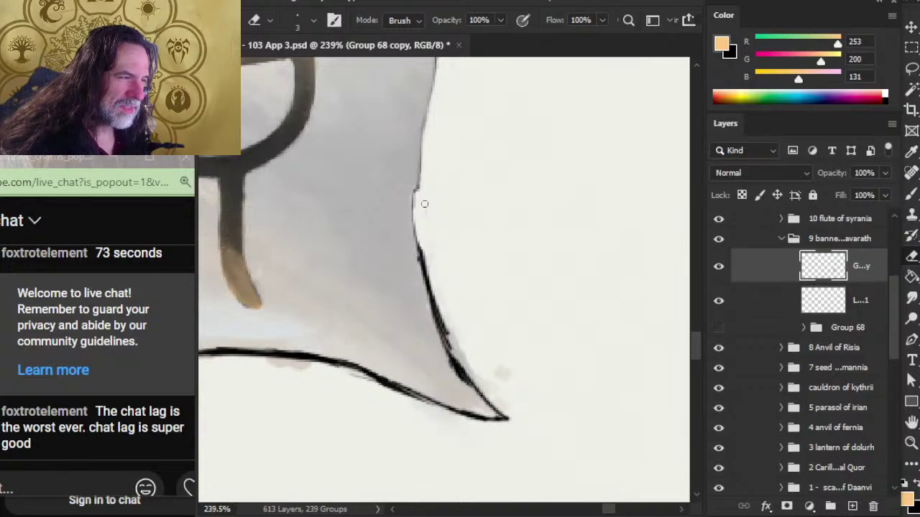
key(r)
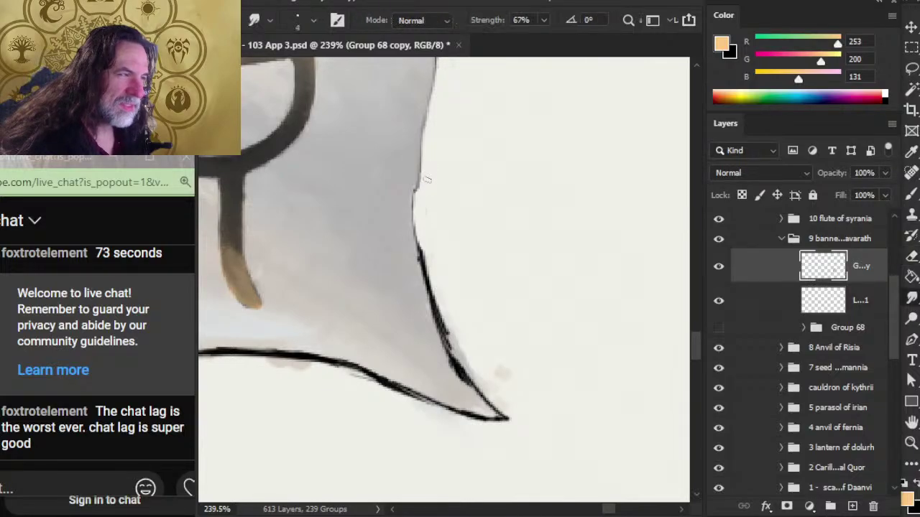
key(e)
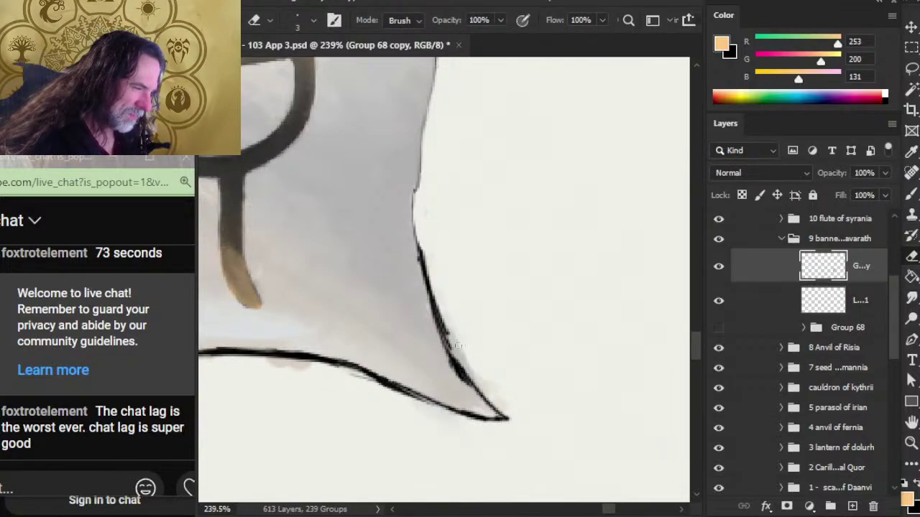
Step: Soften the start of the outline below the inward curve, enlarging the Smudge brush to size 5 and touching up with the Eraser
drag(444, 356, 408, 345)
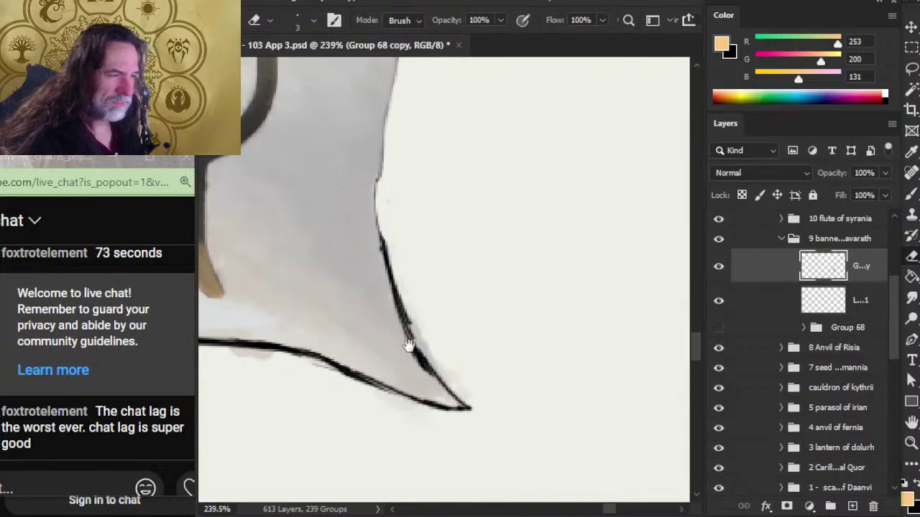
key(r)
mouse_move(368, 220)
mouse_down()
mouse_move(385, 265)
mouse_move(366, 233)
mouse_move(396, 277)
mouse_move(383, 249)
mouse_up()
key(bracketright)
right_click(379, 248)
click(455, 199)
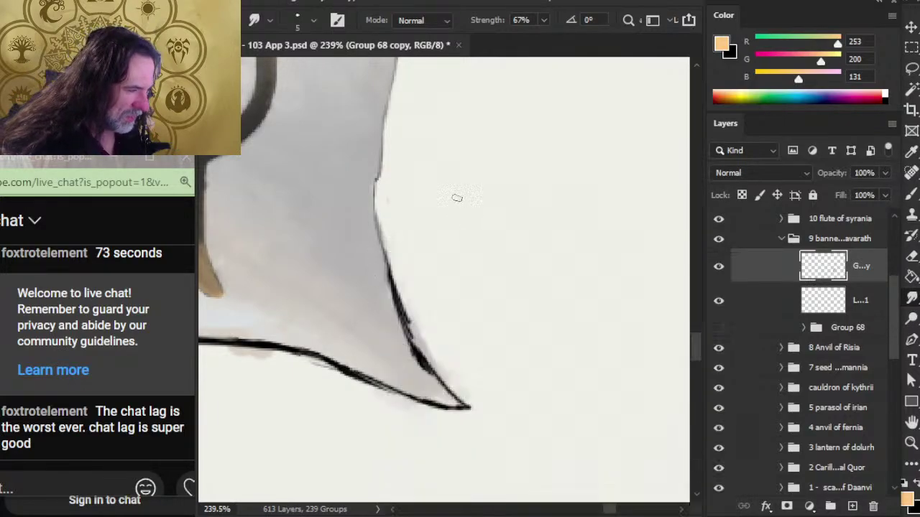
key(e)
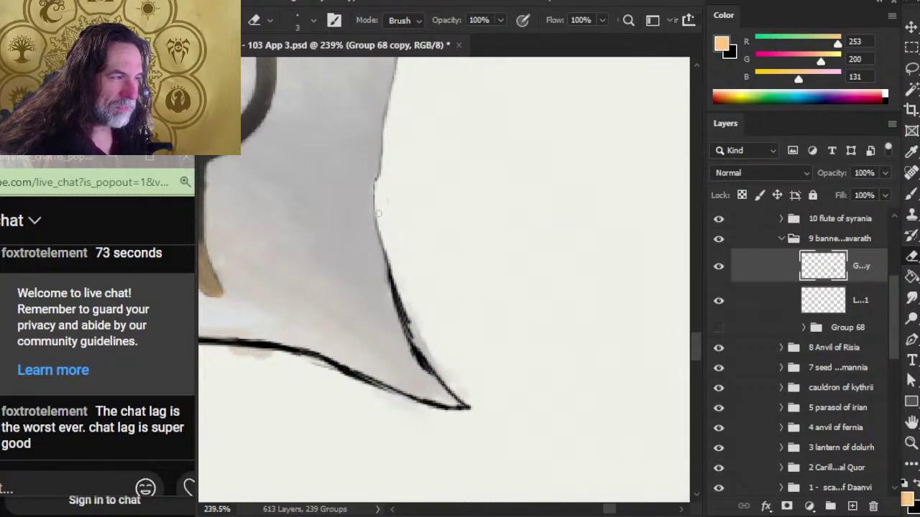
key(r)
Step: Check the whole banner, then smooth the kink at the right edge's inward curve with the Eraser and size 5 Smudge brush
alt+click(379, 342)
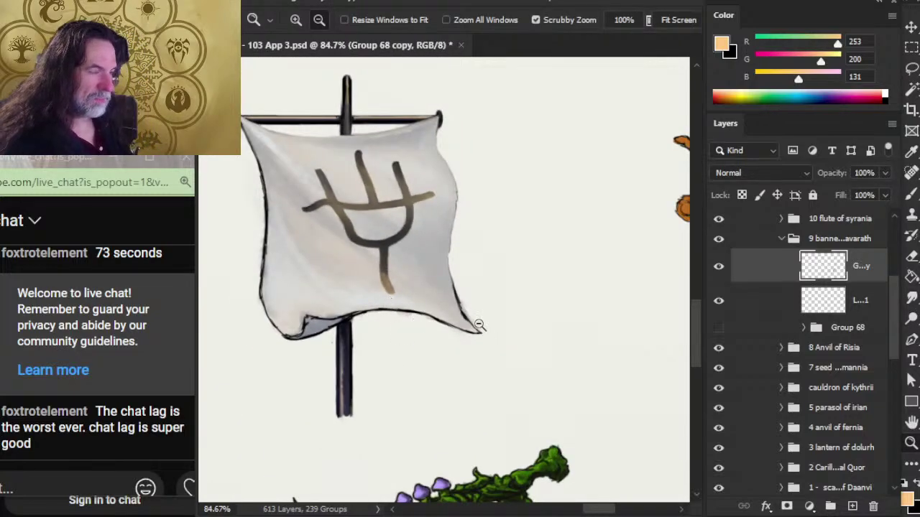
scroll(459, 273, up, 3)
key(e)
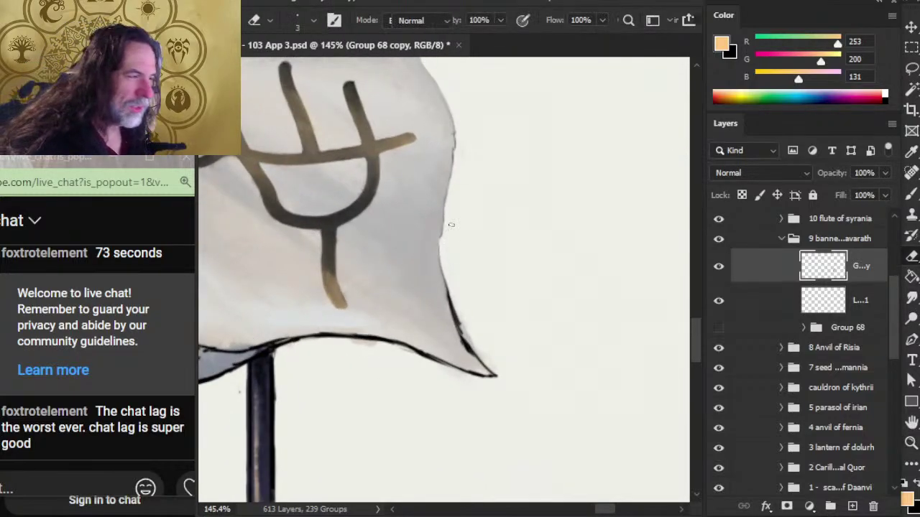
key(r)
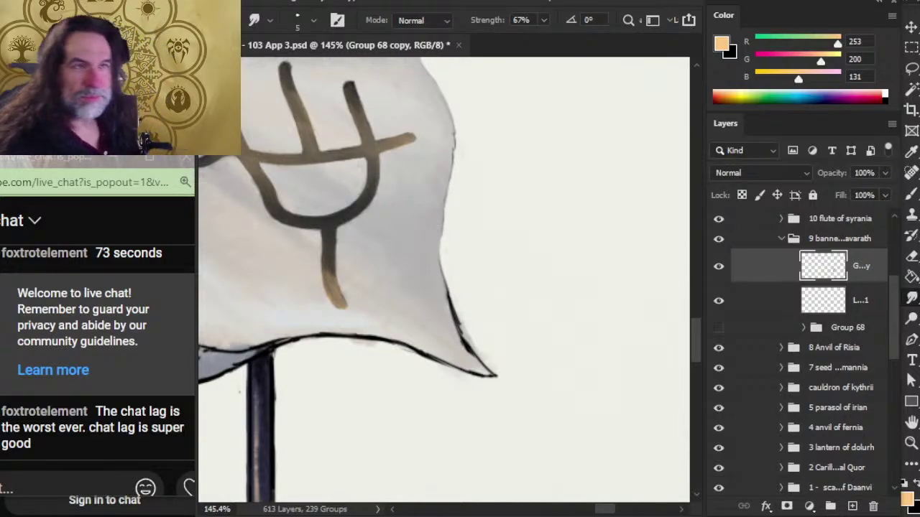
Step: Compare the two live chat windows for new messages and return to the banner's lower right corner in Photoshop
key(alt+Tab)
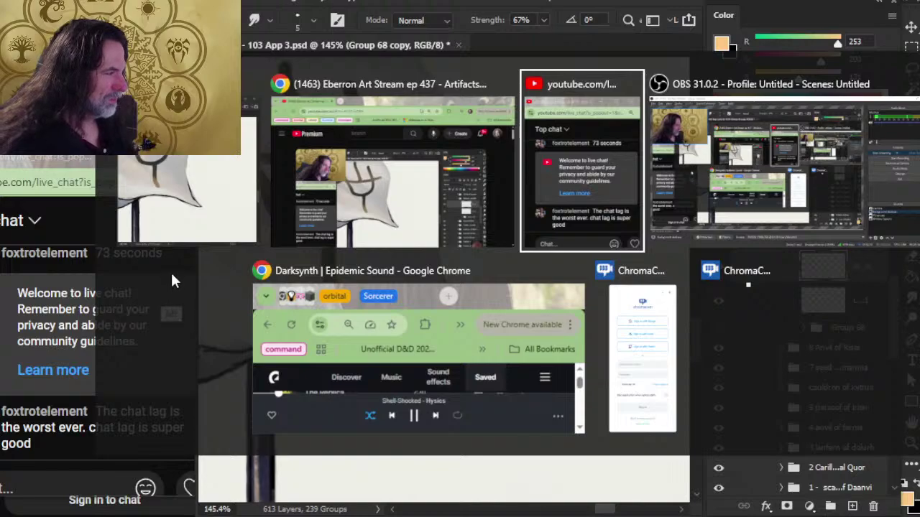
key(alt+Tab)
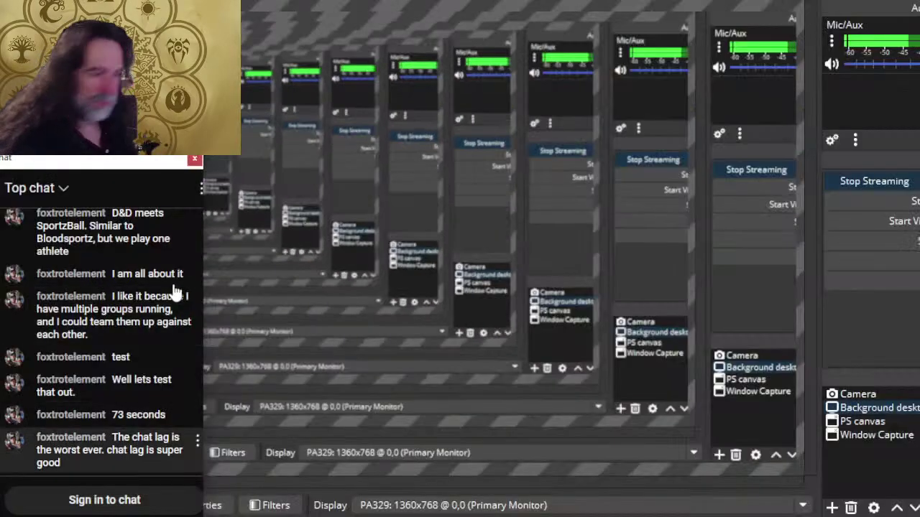
key(alt+Tab)
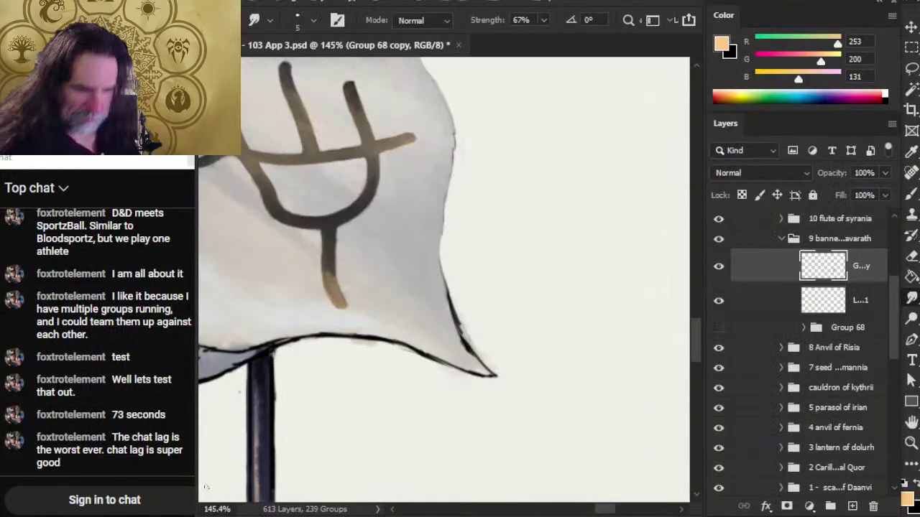
key(alt+Tab)
key(Tab)
key(alt+Tab)
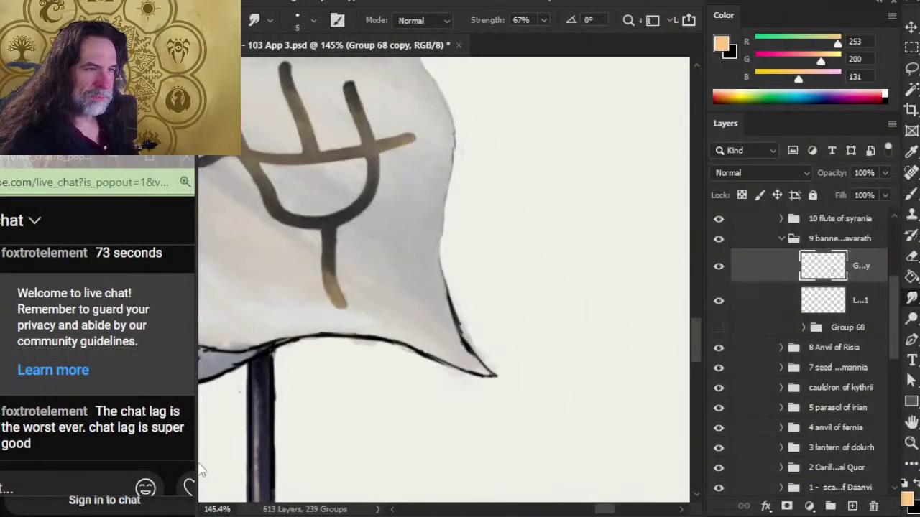
drag(329, 361, 344, 324)
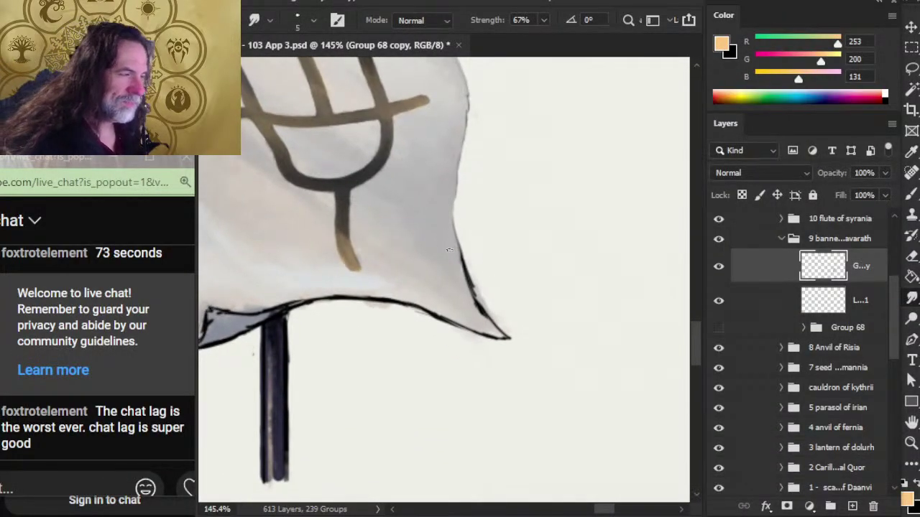
Step: Thin the outline below the right edge's inward curve and smooth the bulge above it with the size 5 Smudge brush and the Eraser
drag(451, 241, 471, 281)
key(e)
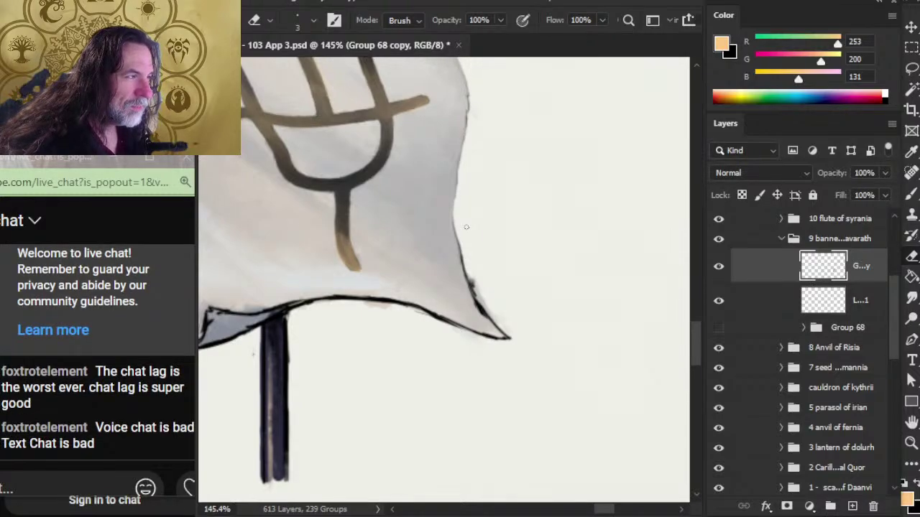
drag(470, 332, 380, 380)
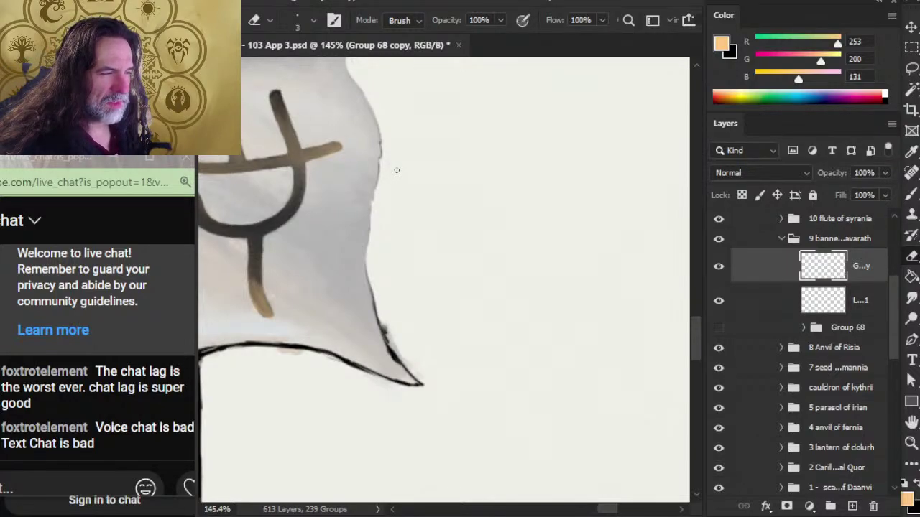
key(r)
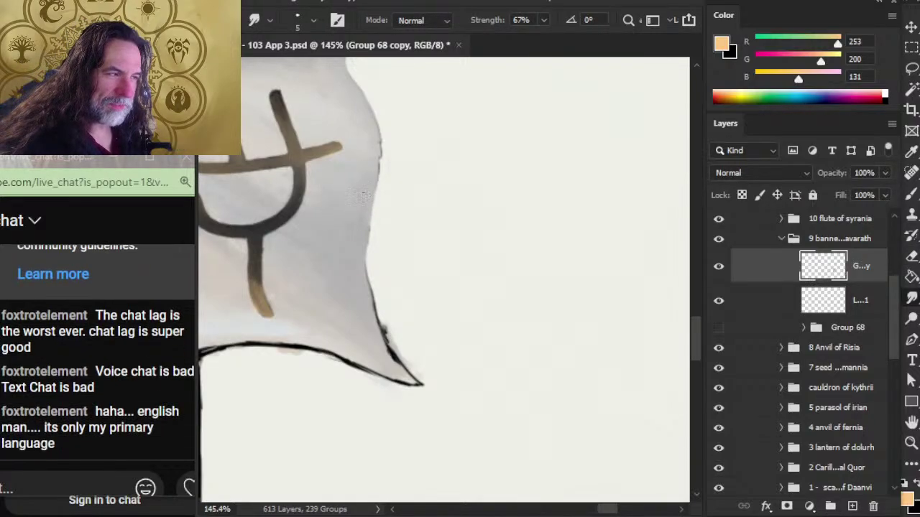
drag(355, 400, 424, 375)
drag(396, 472, 402, 279)
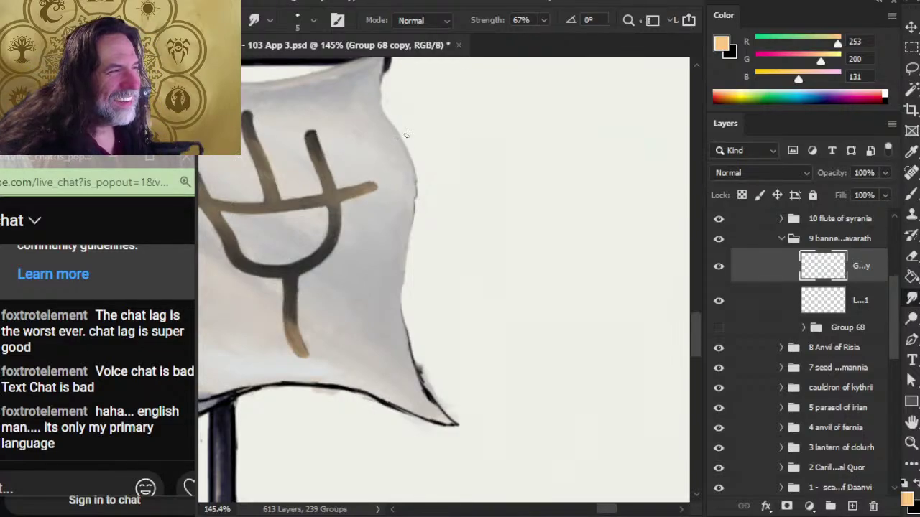
scroll(400, 144, up, 3)
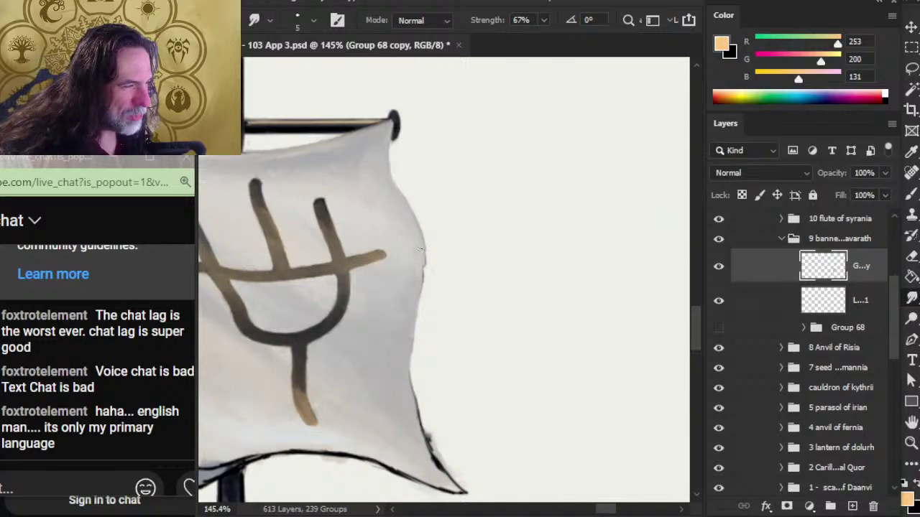
Step: Reduce the Smudge brush to size 4 and blend the cloth's top edge where it crosses the pole
key(z)
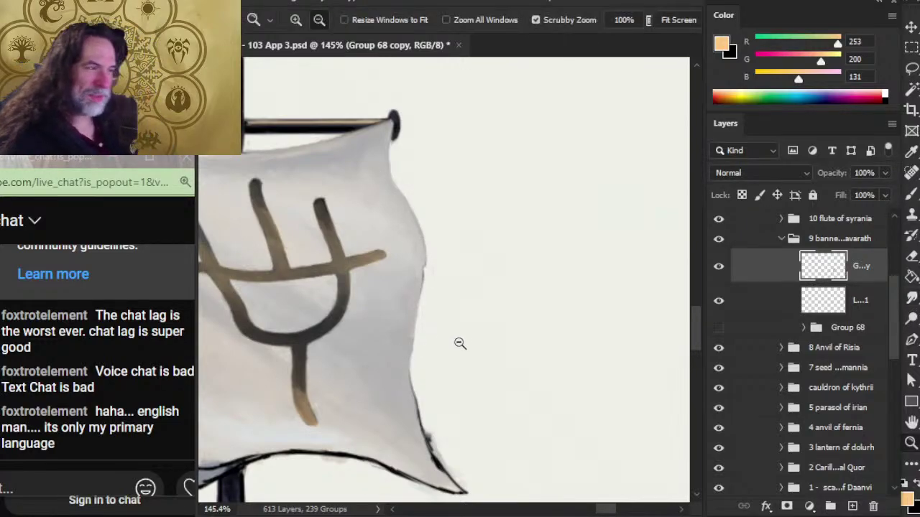
drag(460, 343, 404, 327)
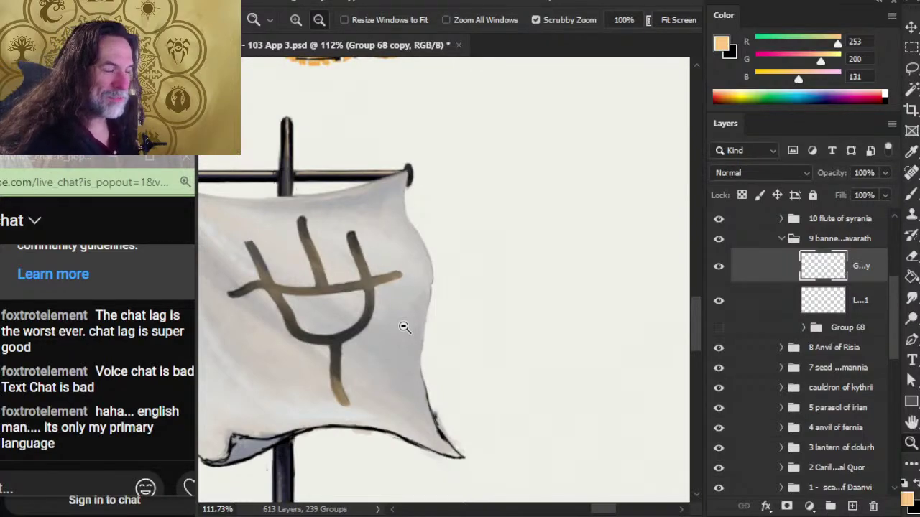
key(r)
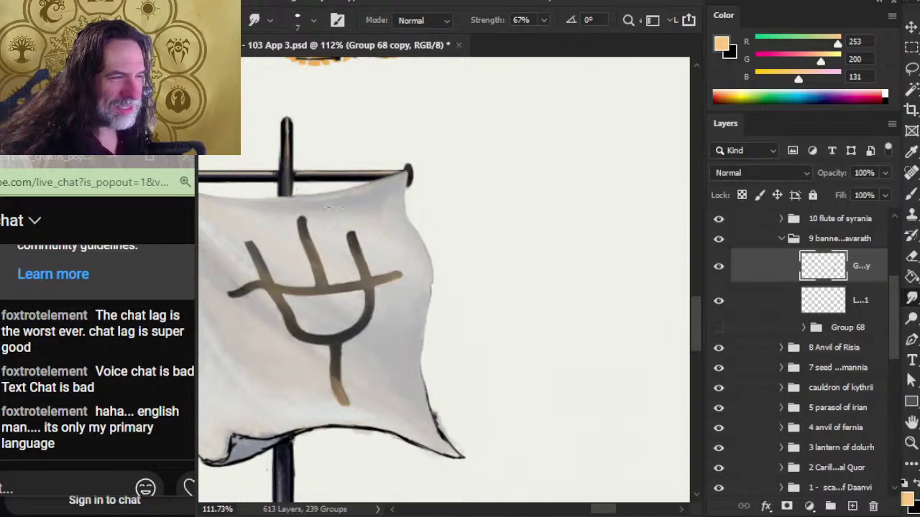
key(bracketleft)
key(bracketleft)
key(bracketleft)
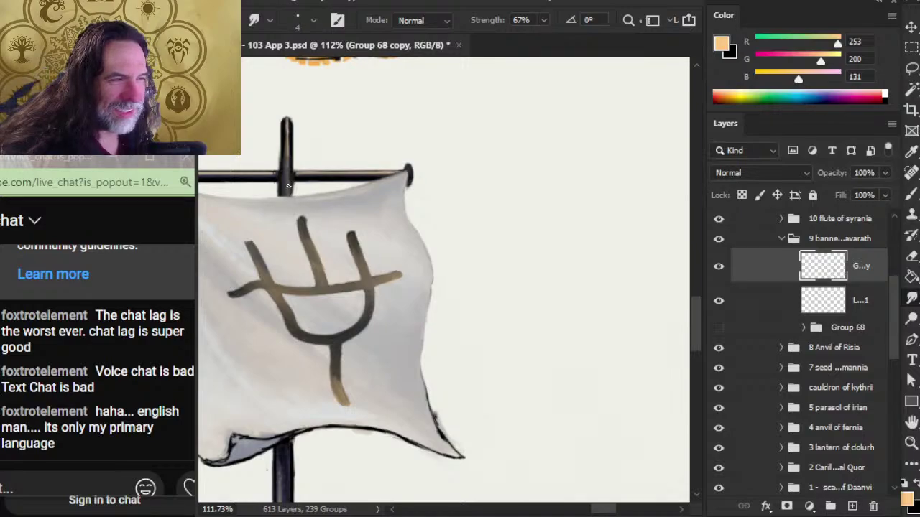
key(shift)
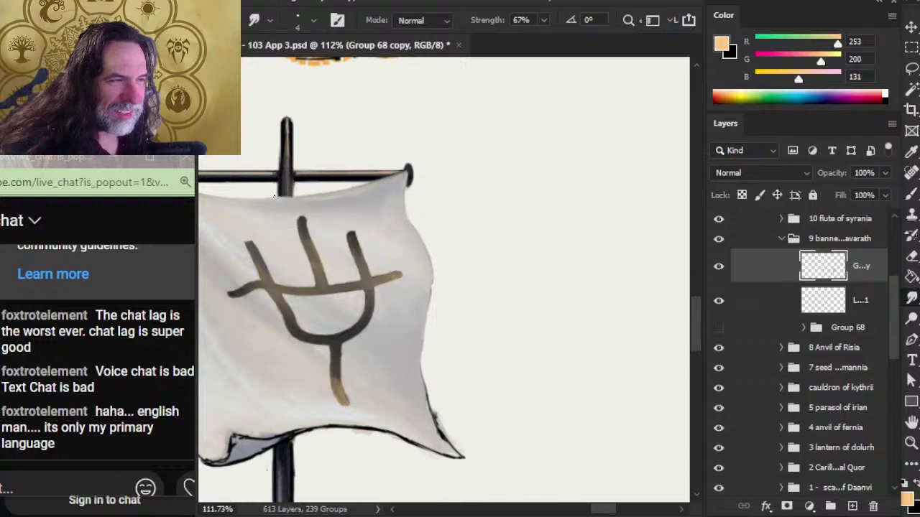
key(shift)
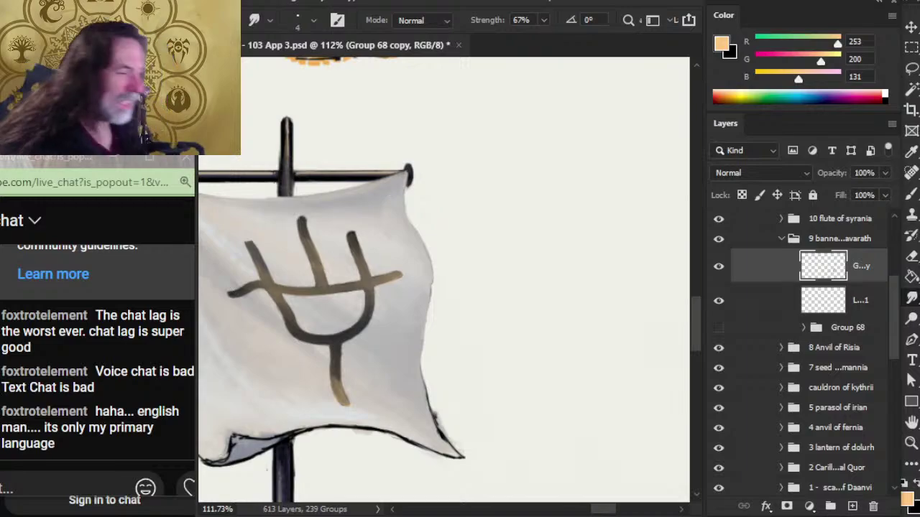
Step: Toggle the merged banner copy's visibility off and on to compare the artwork, then save the document
drag(364, 322, 486, 315)
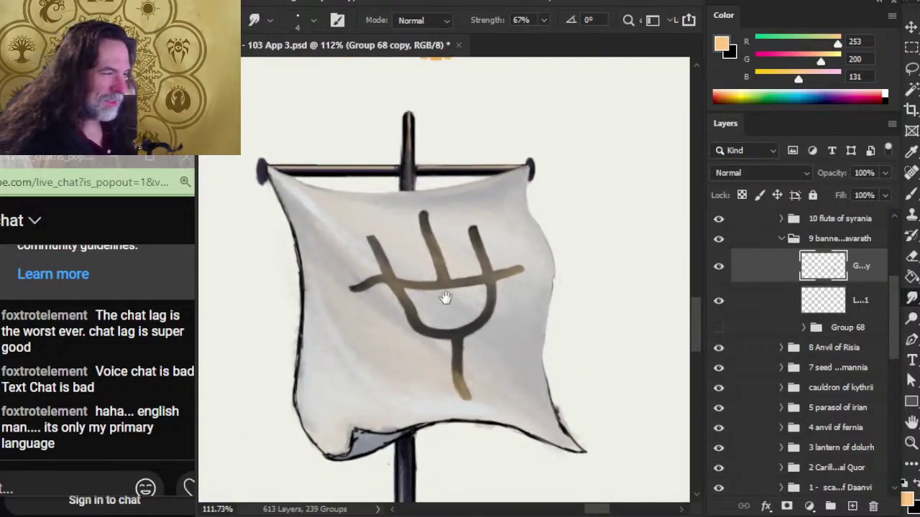
click(718, 272)
click(717, 270)
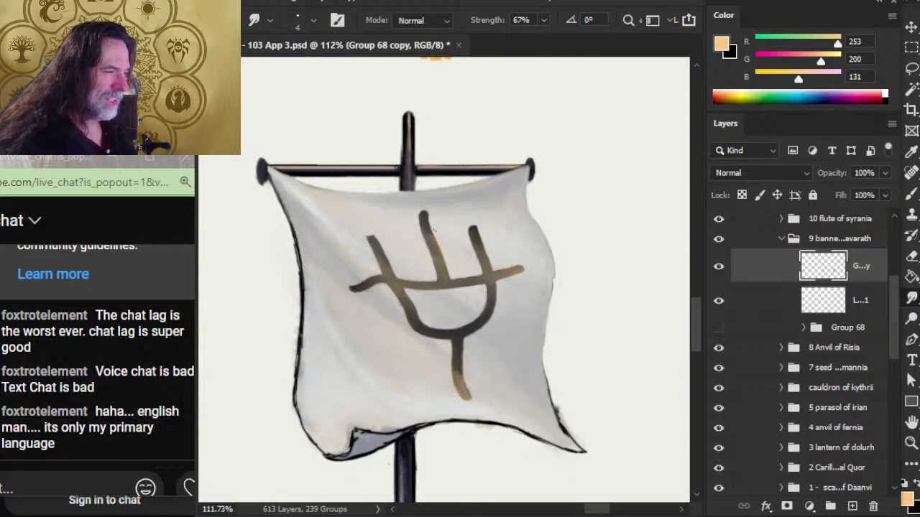
drag(489, 358, 385, 324)
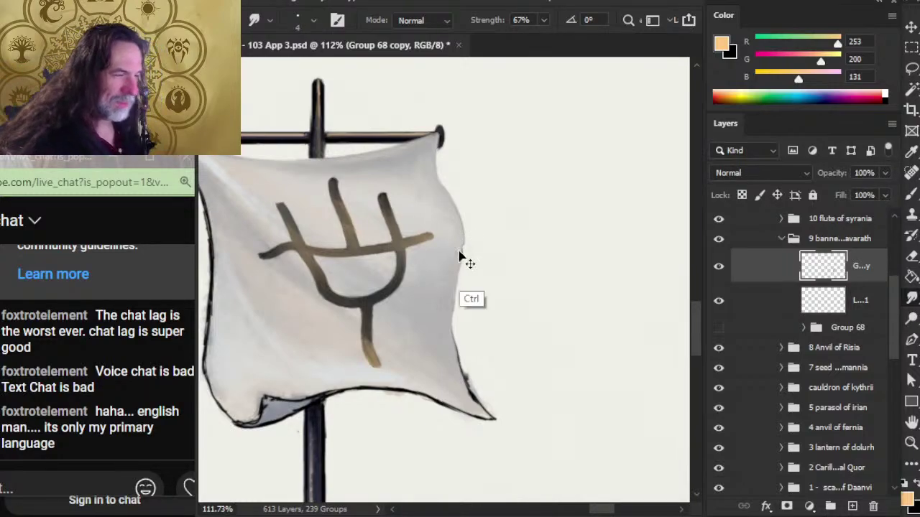
key(ctrl+s)
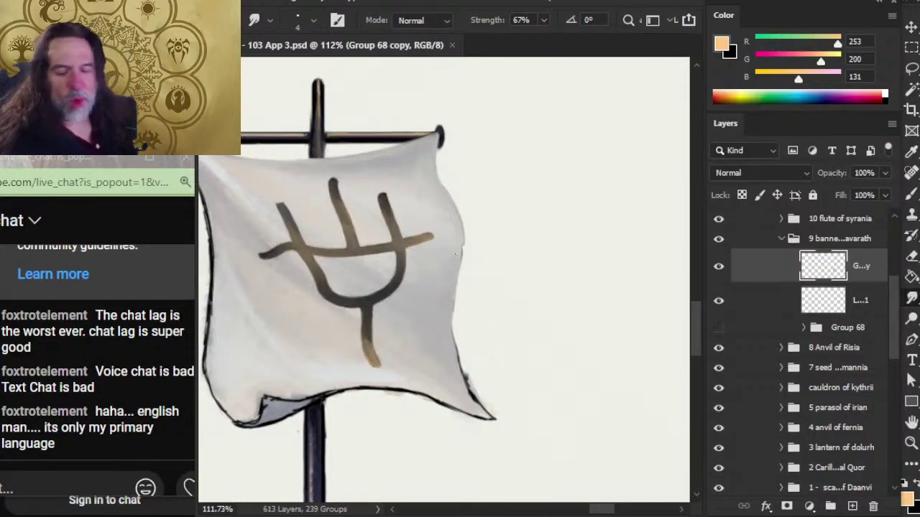
Step: Erase the dark bump on the right outline above the lower corner with the size 3 Eraser, softening the line with the size 4 Smudge brush
drag(462, 357, 436, 304)
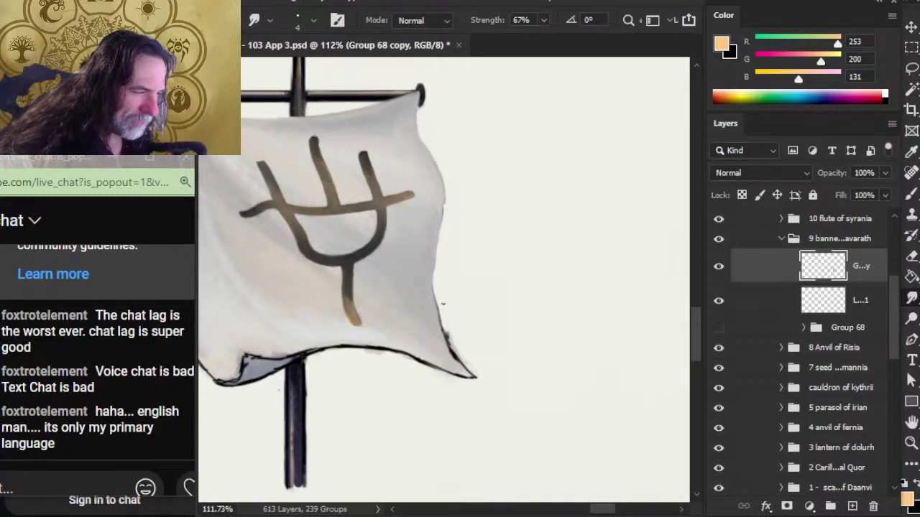
key(e)
drag(447, 319, 450, 342)
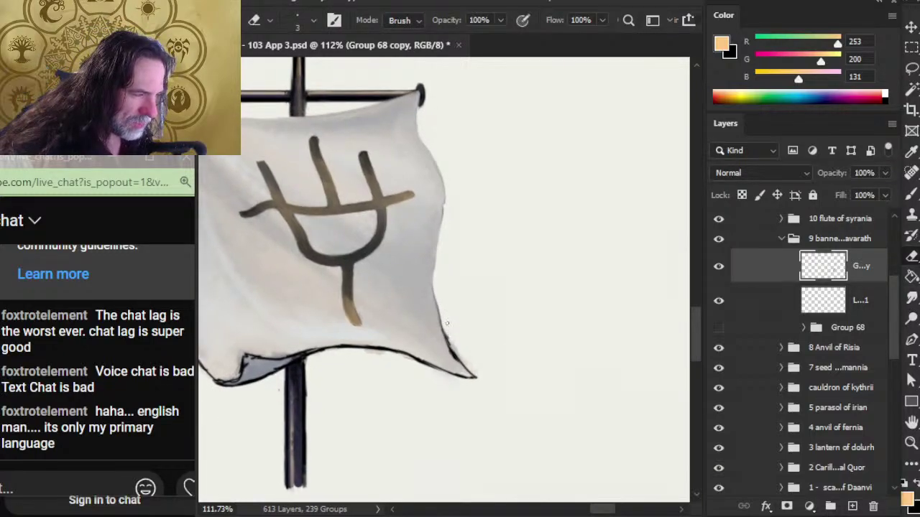
key(r)
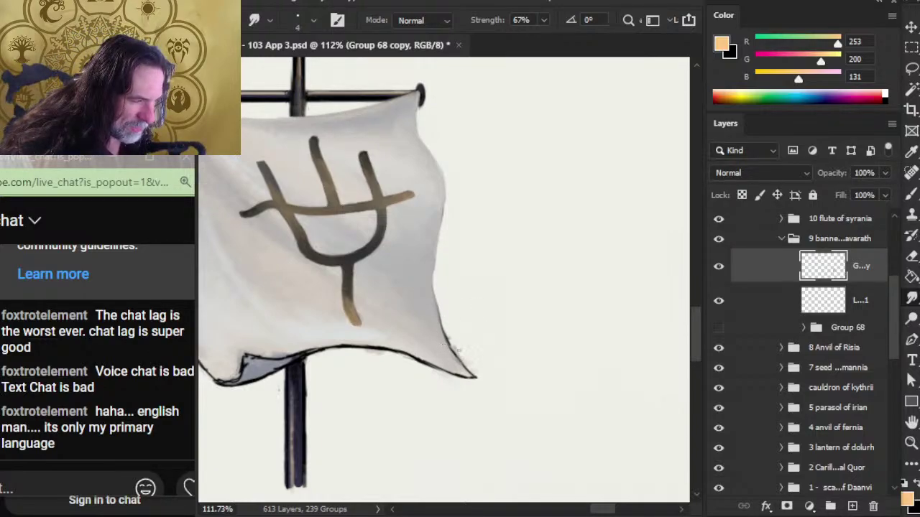
key(e)
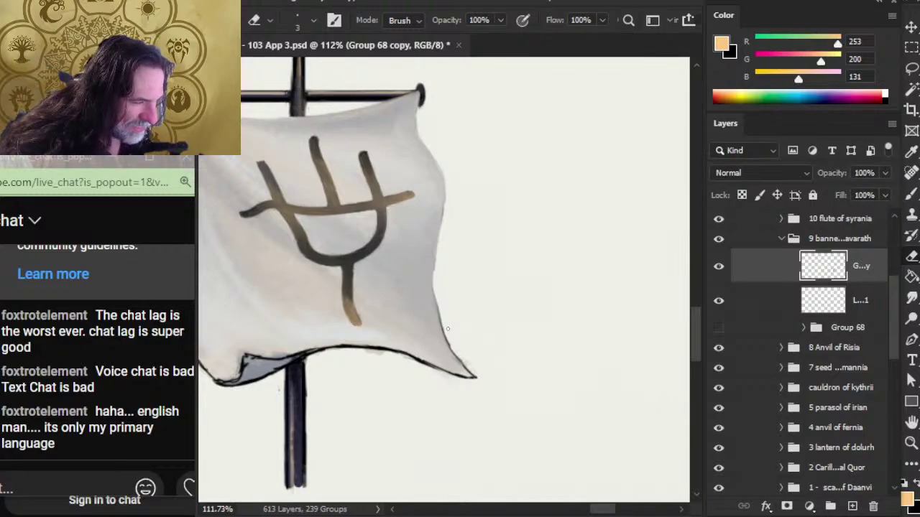
key(r)
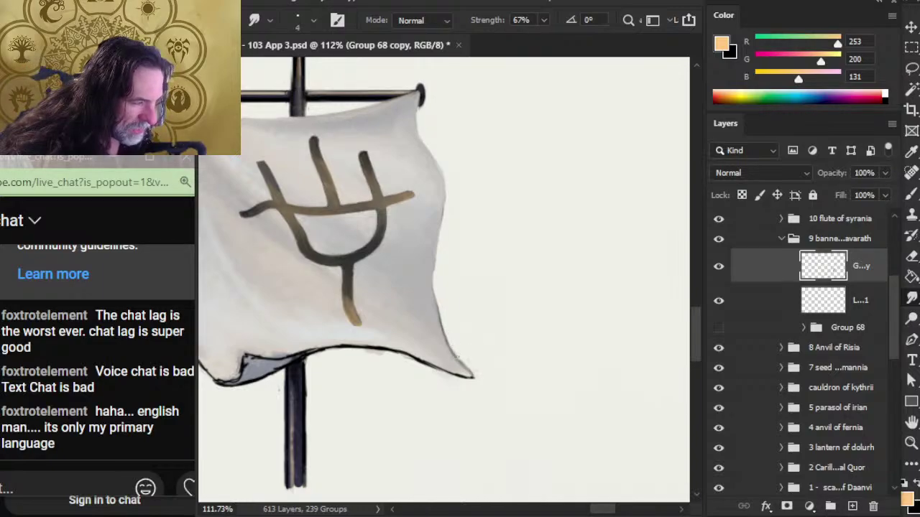
key(e)
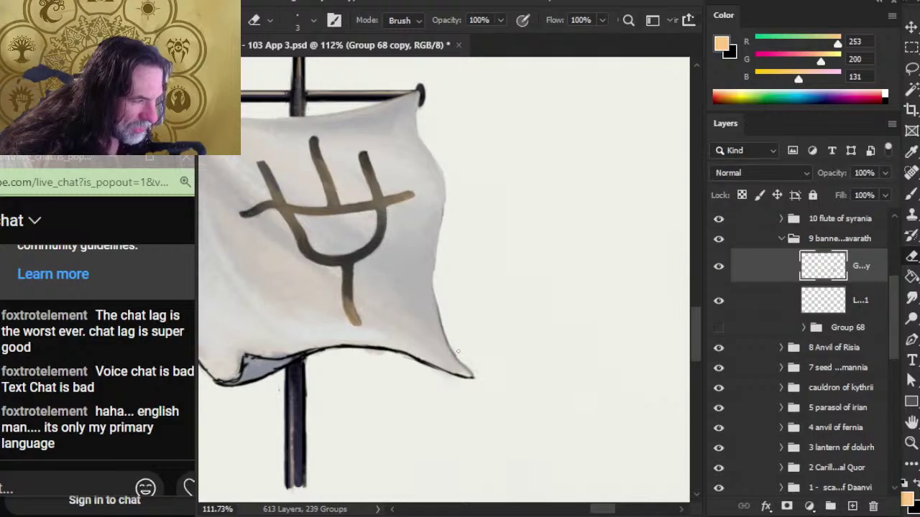
Step: Check the banner at page scale, then clean the smudges under the bottom edge and refine the lower right tip with Smudge and Eraser
key(z)
drag(458, 351, 394, 344)
drag(488, 467, 361, 332)
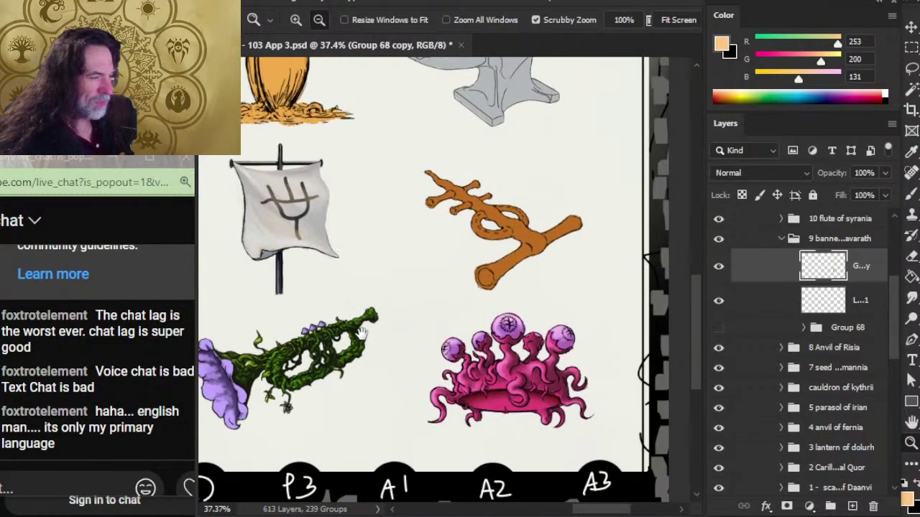
drag(430, 371, 348, 365)
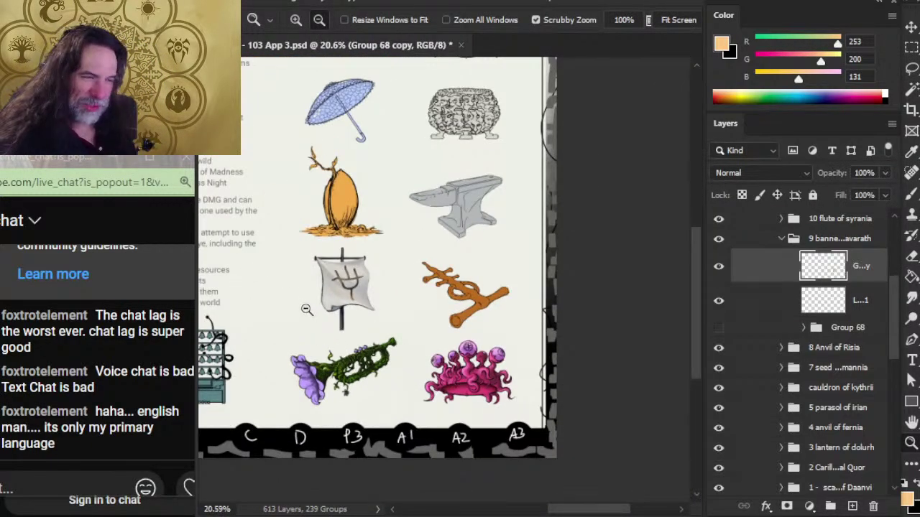
mouse_move(327, 291)
mouse_down()
mouse_move(421, 349)
mouse_move(473, 304)
mouse_move(486, 390)
mouse_move(421, 278)
mouse_move(425, 285)
mouse_up()
key(r)
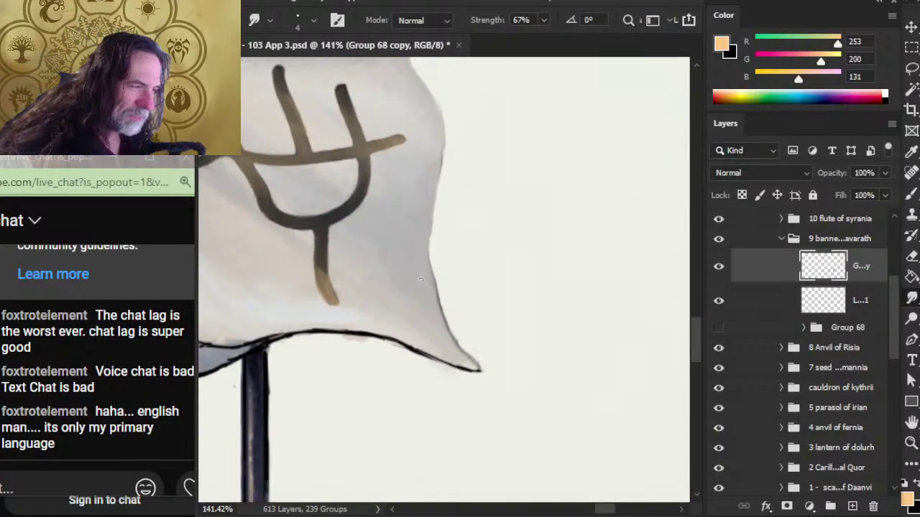
key(e)
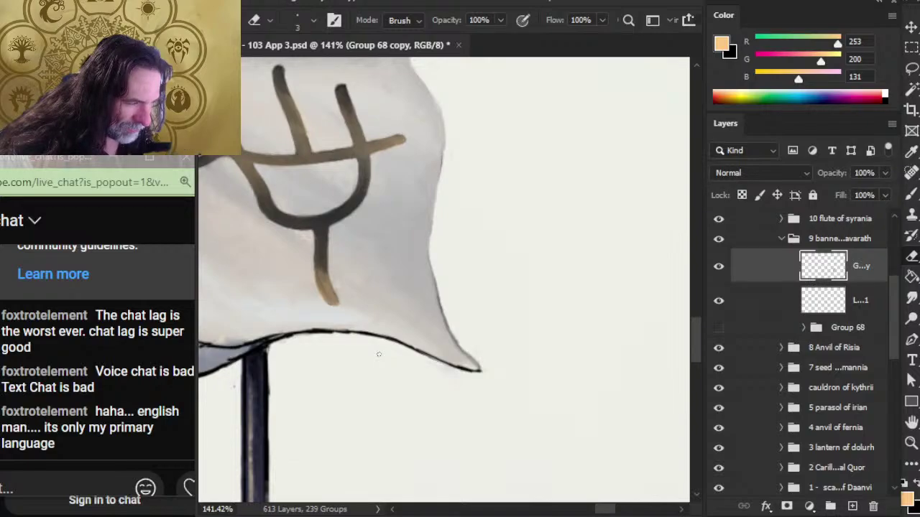
key(r)
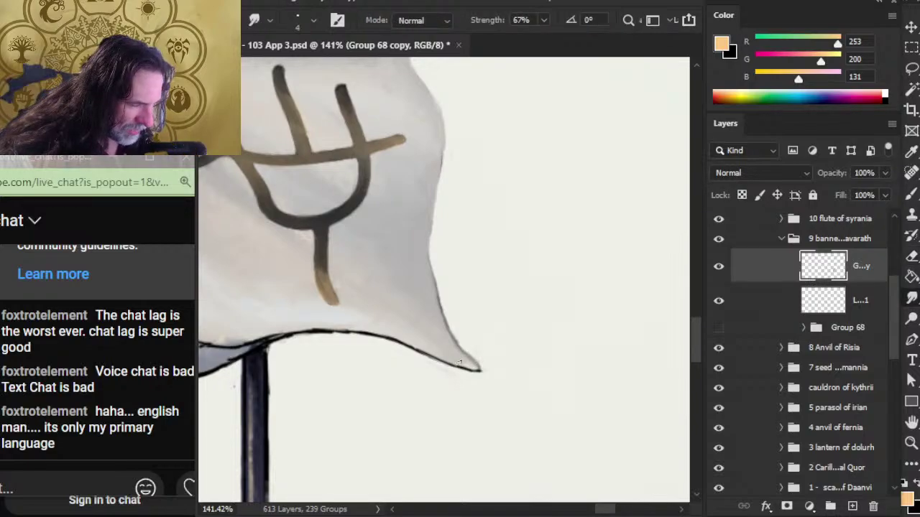
drag(453, 361, 460, 367)
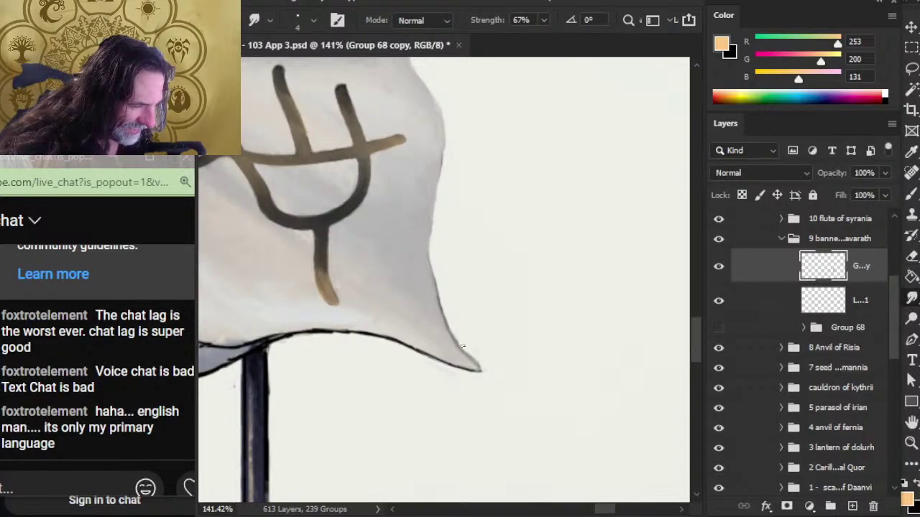
drag(462, 347, 477, 363)
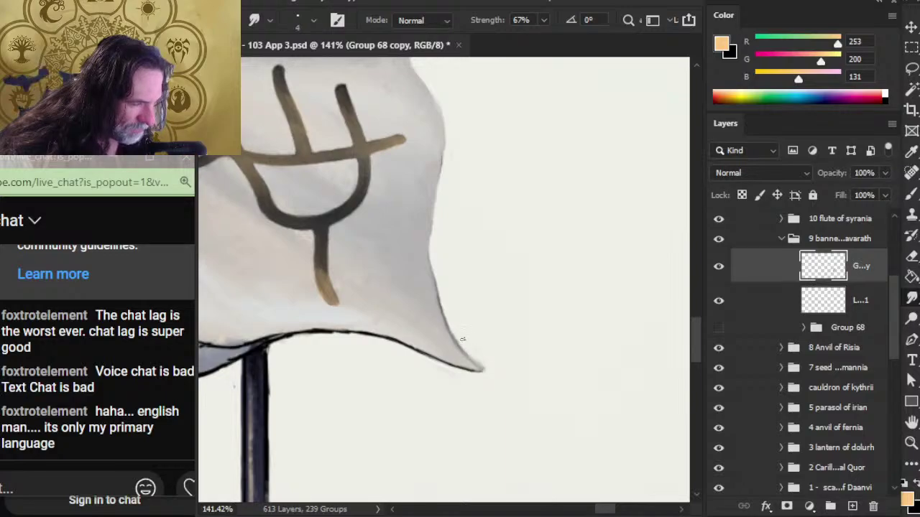
key(e)
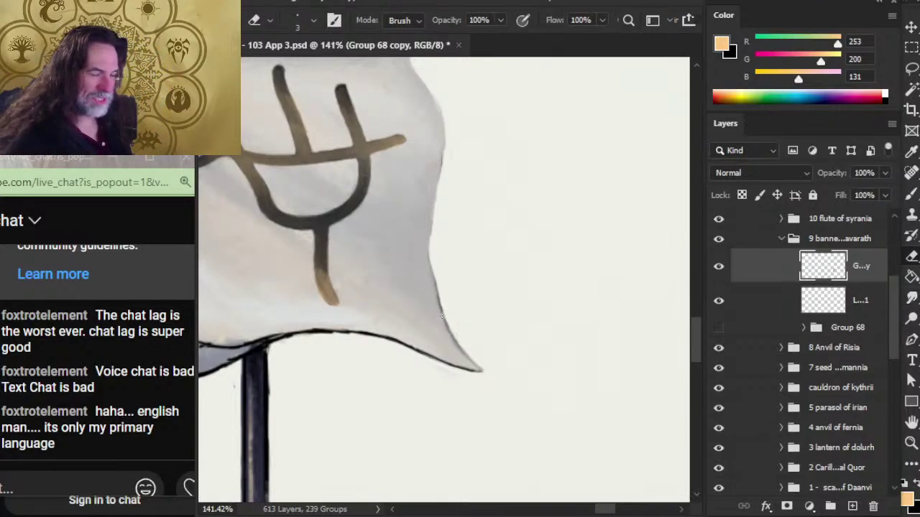
Step: Soften the cloth's right outline above the lower corner with the size 4 Smudge brush, trimming its edge with the size 3 Eraser
key(r)
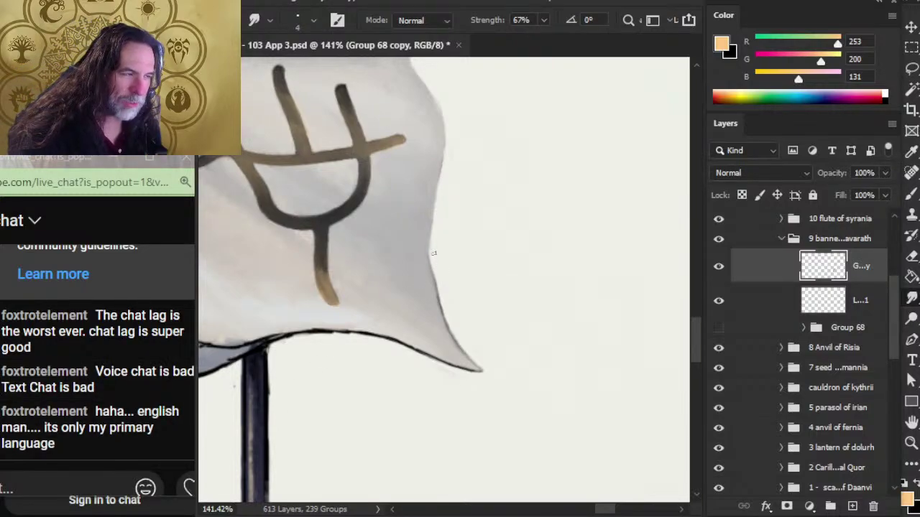
drag(436, 238, 429, 288)
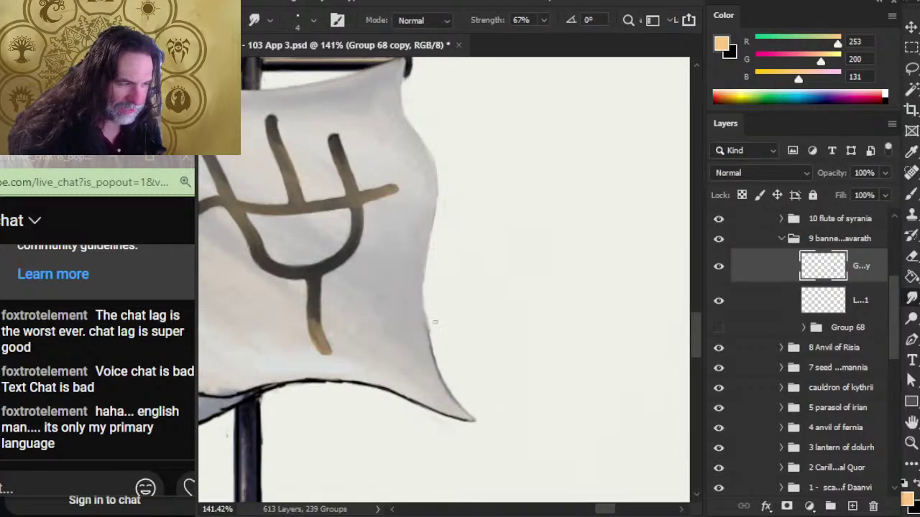
key(e)
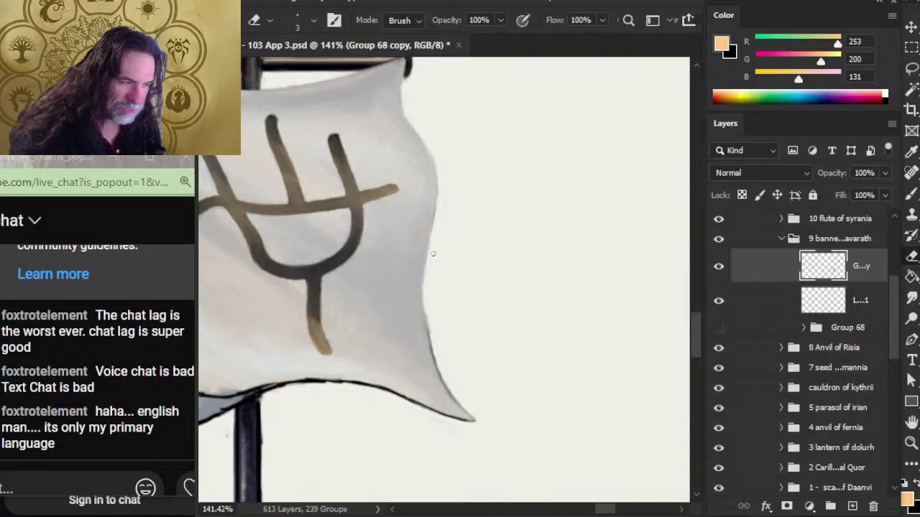
key(r)
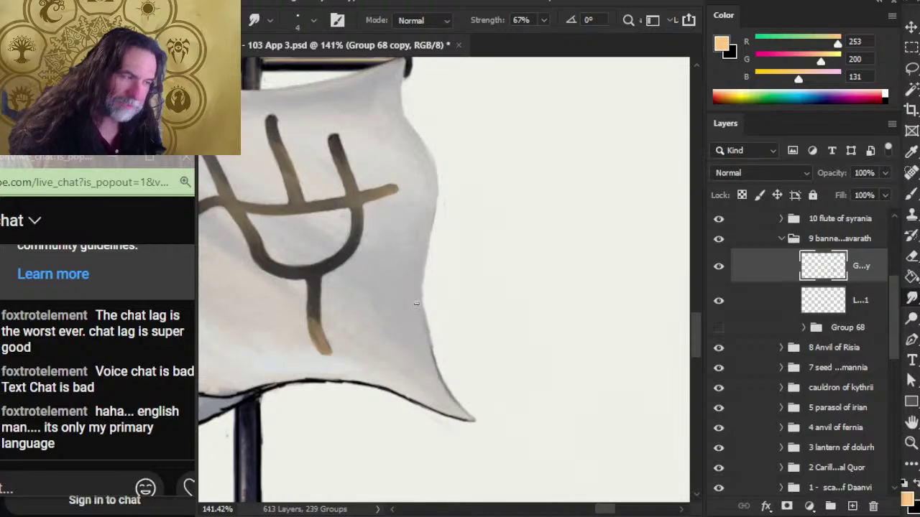
key(e)
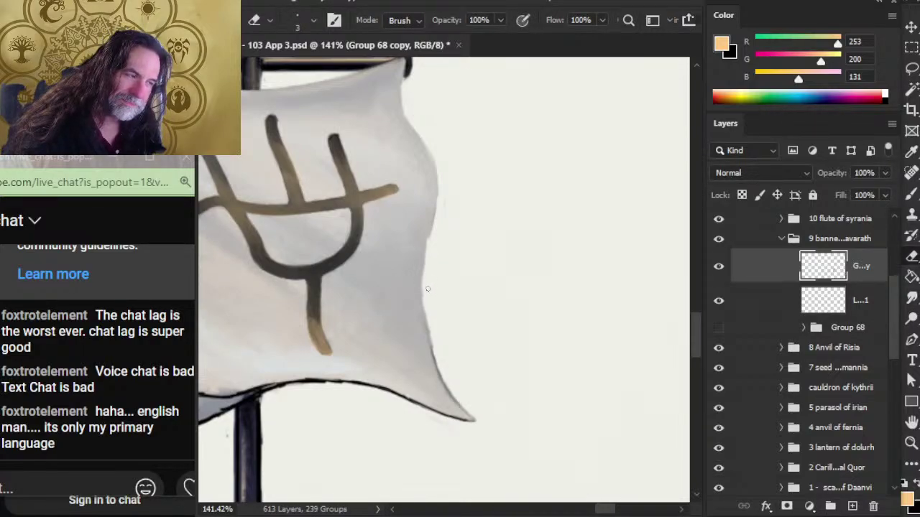
key(r)
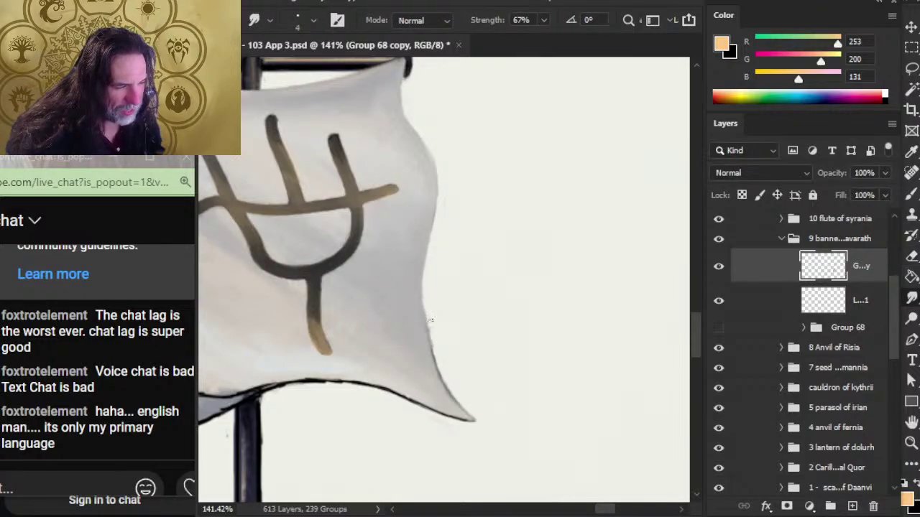
key(e)
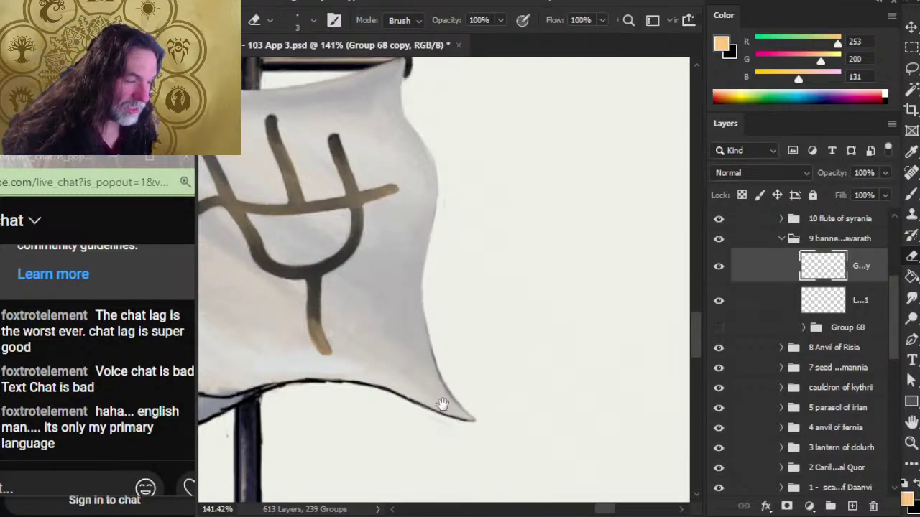
key(r)
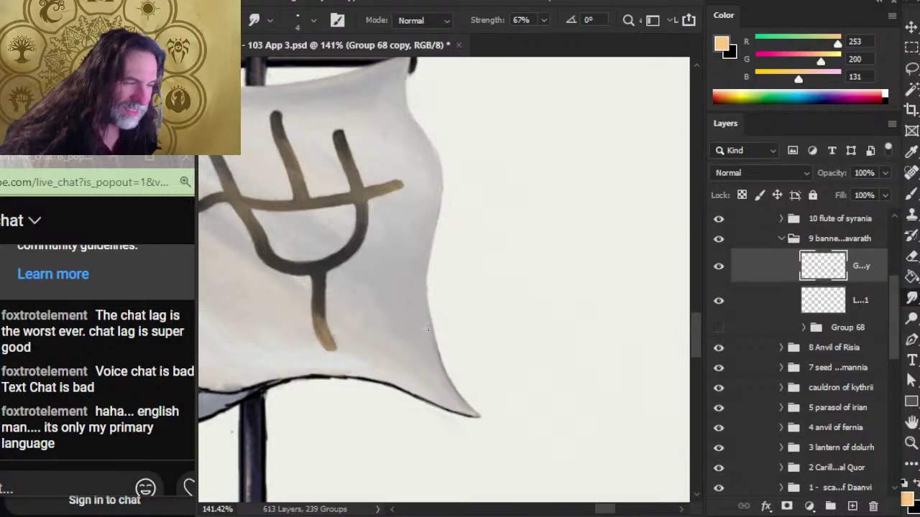
key(e)
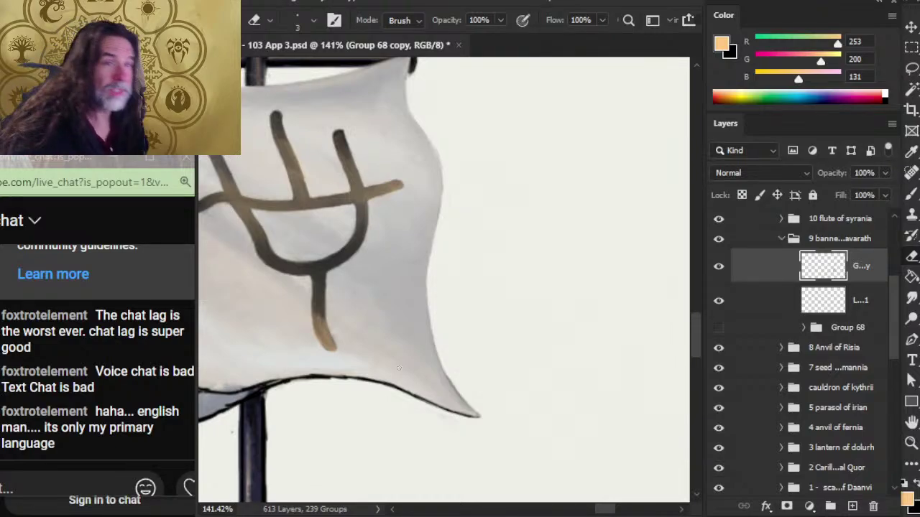
Step: Blend the dark outline into the cloth at the lower right tip and along the adjoining bottom edge, erasing stray smudges outside it
key(r)
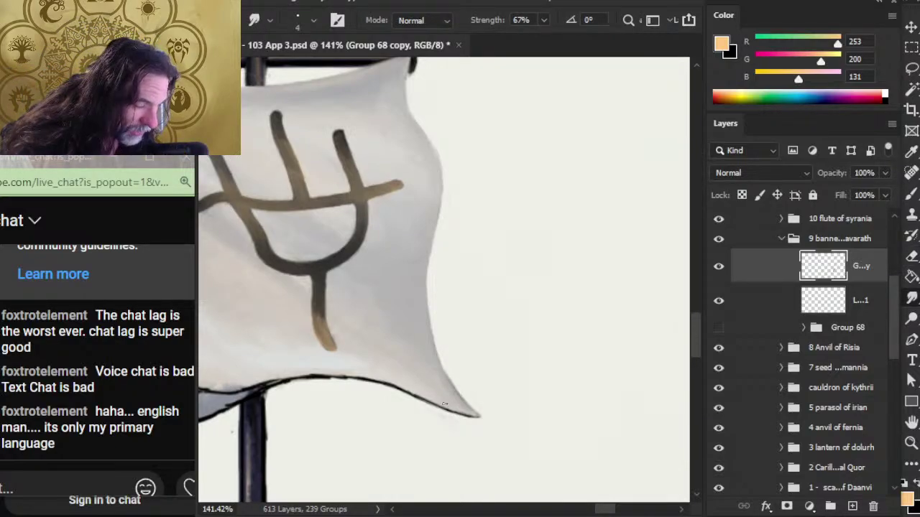
mouse_move(444, 404)
mouse_down()
mouse_move(460, 414)
mouse_move(447, 401)
mouse_up()
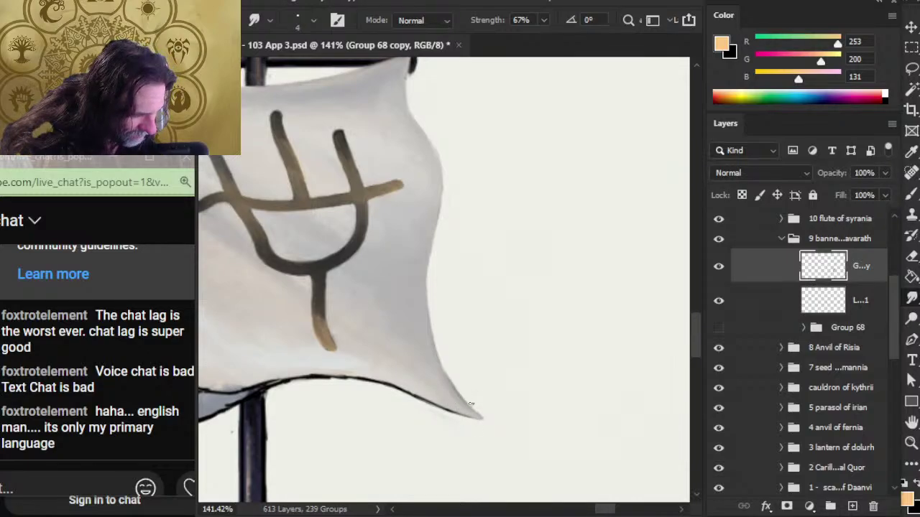
mouse_move(420, 398)
mouse_down()
mouse_move(460, 414)
mouse_move(366, 379)
mouse_move(407, 385)
mouse_move(359, 376)
mouse_move(395, 380)
mouse_move(333, 382)
mouse_up()
key(e)
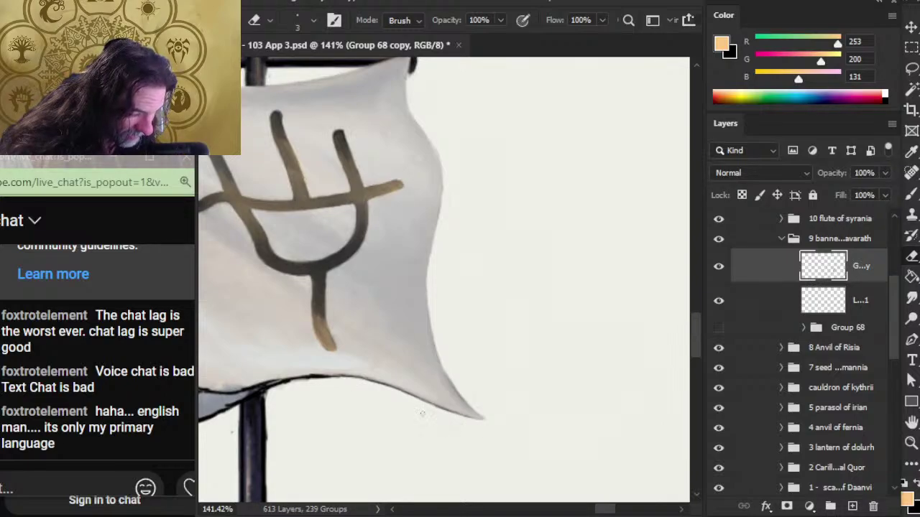
key(r)
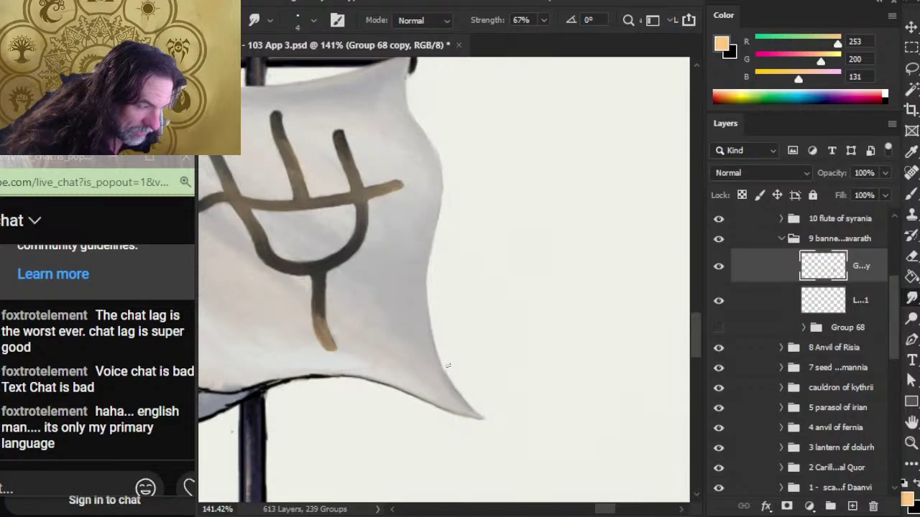
key(e)
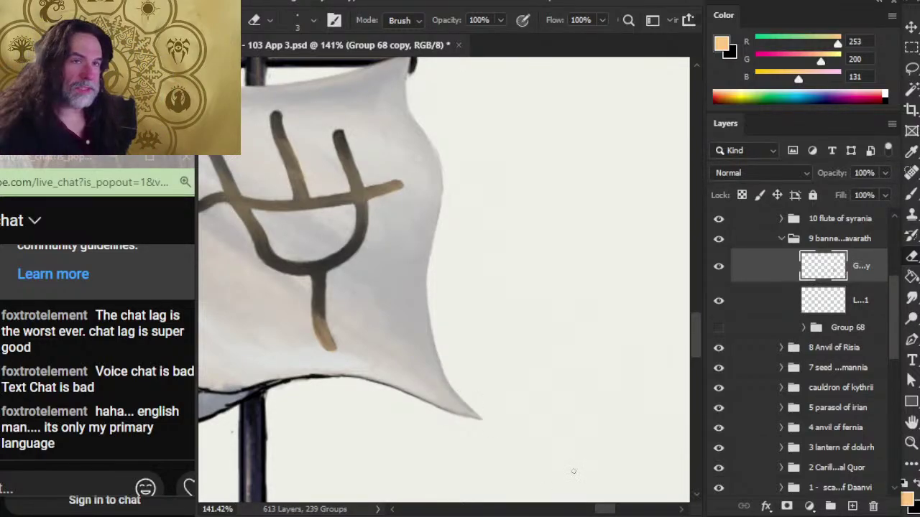
Step: Smudge the bottom outline from the folded corner across the pole at size 4 and clean beneath it with the Eraser
key(r)
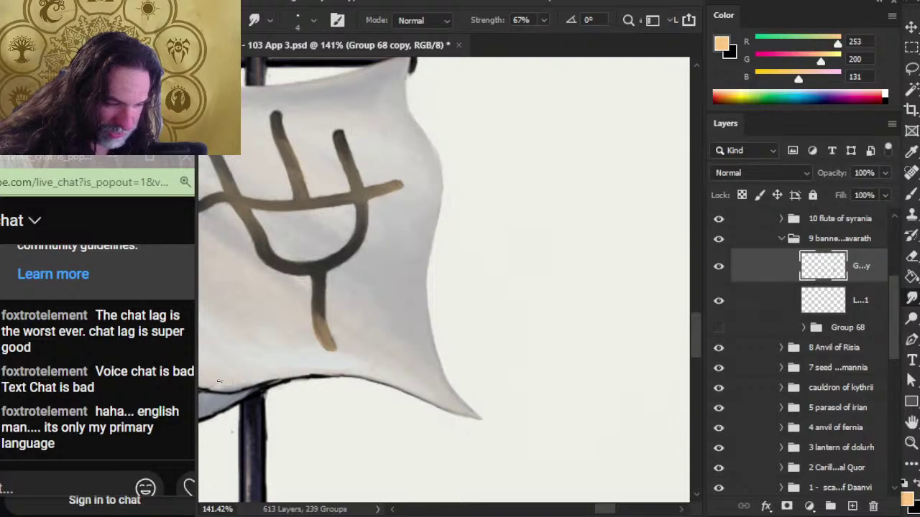
key(e)
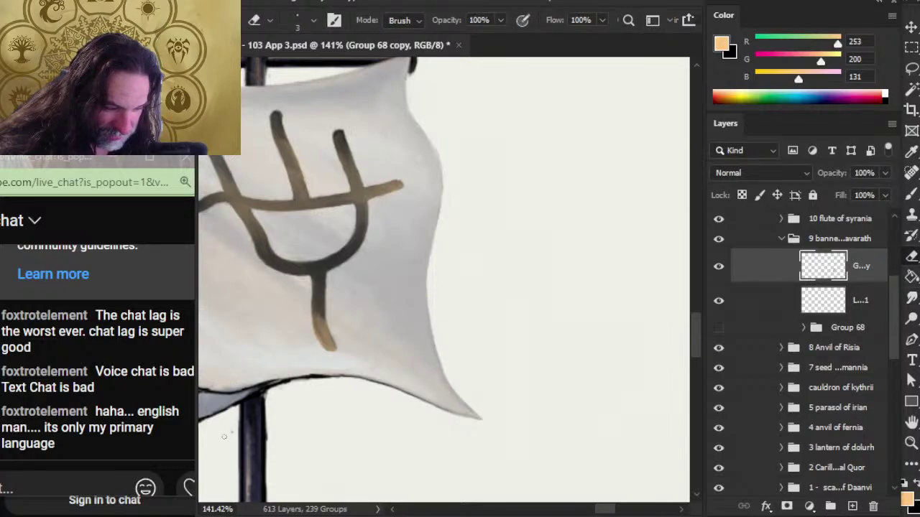
key(r)
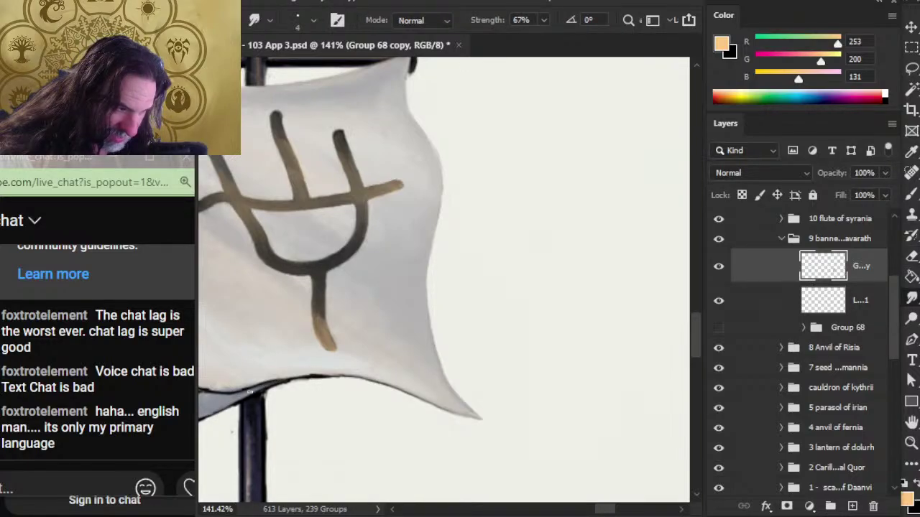
mouse_move(251, 390)
mouse_down()
mouse_move(294, 374)
mouse_move(320, 385)
mouse_move(284, 385)
mouse_move(292, 385)
mouse_up()
key(e)
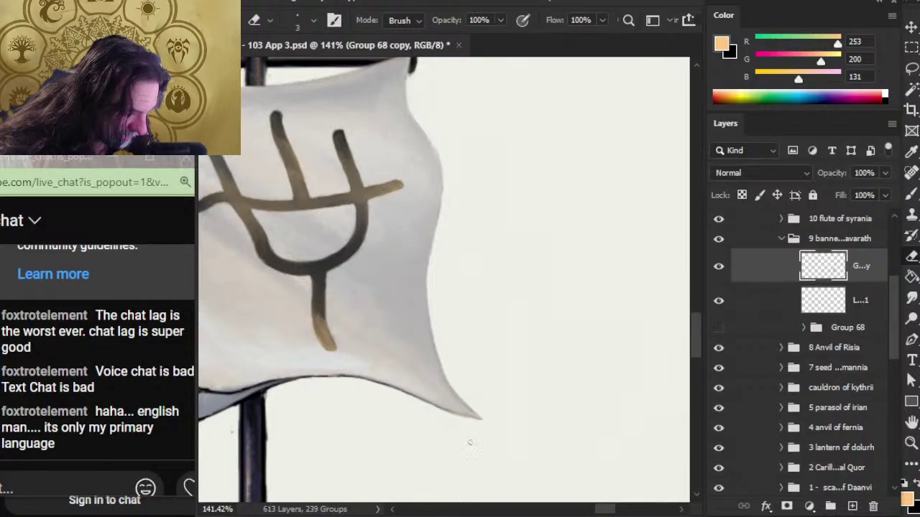
drag(337, 396, 352, 365)
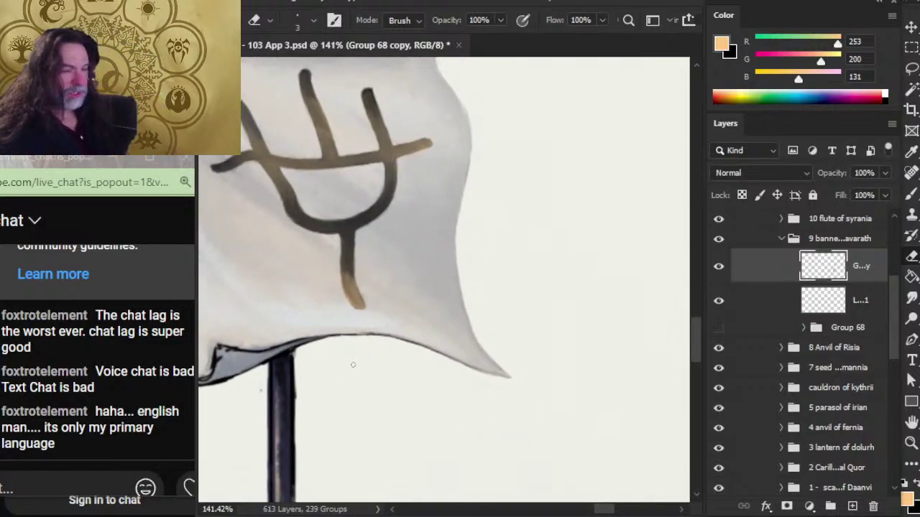
drag(325, 395, 314, 360)
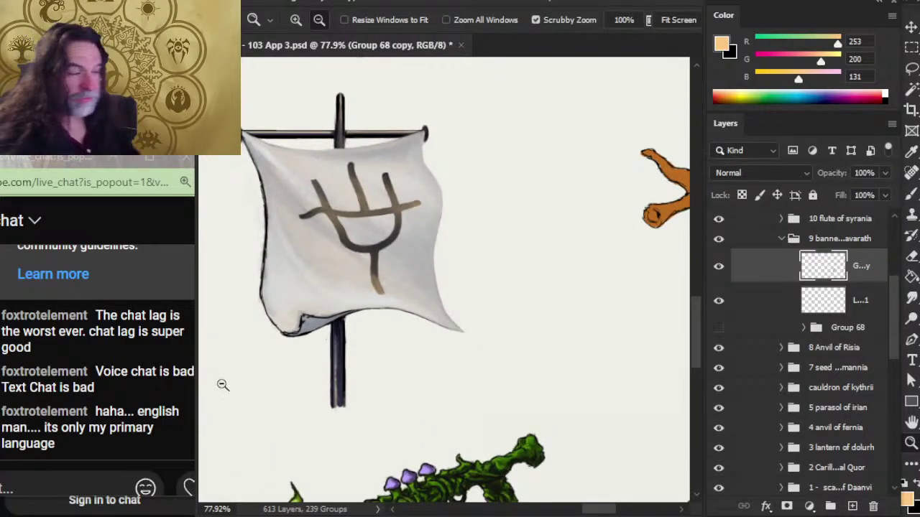
Step: Erase the dark line under the fold where the cloth meets the pole and smudge the folded corner's shading
key(e)
mouse_move(351, 318)
mouse_down()
mouse_move(336, 323)
mouse_move(351, 319)
mouse_up()
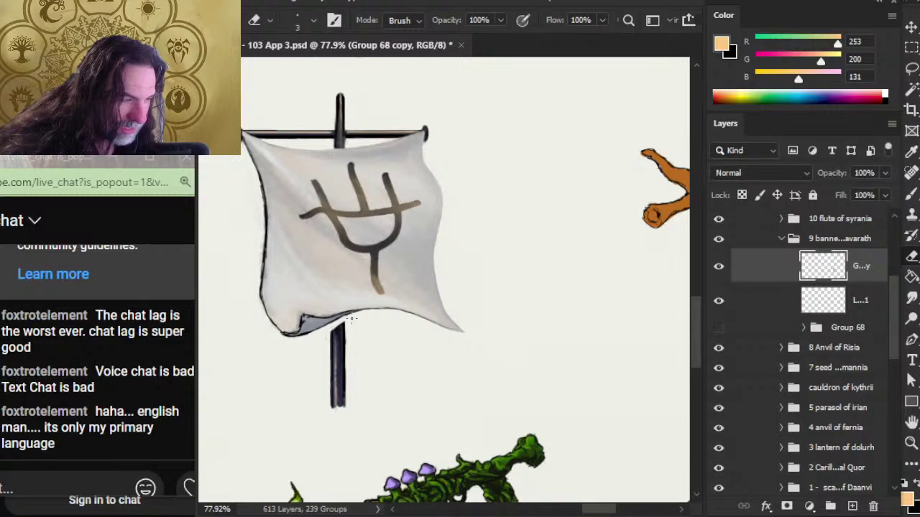
key(r)
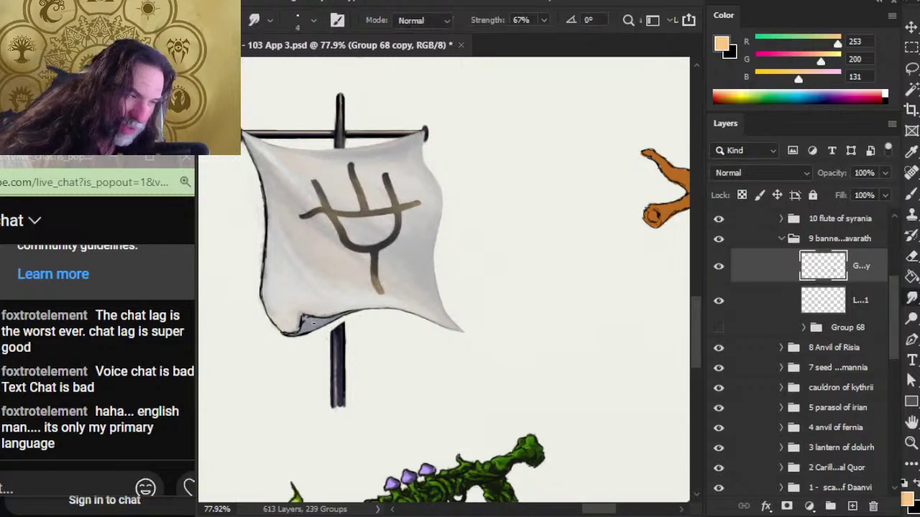
drag(314, 322, 321, 321)
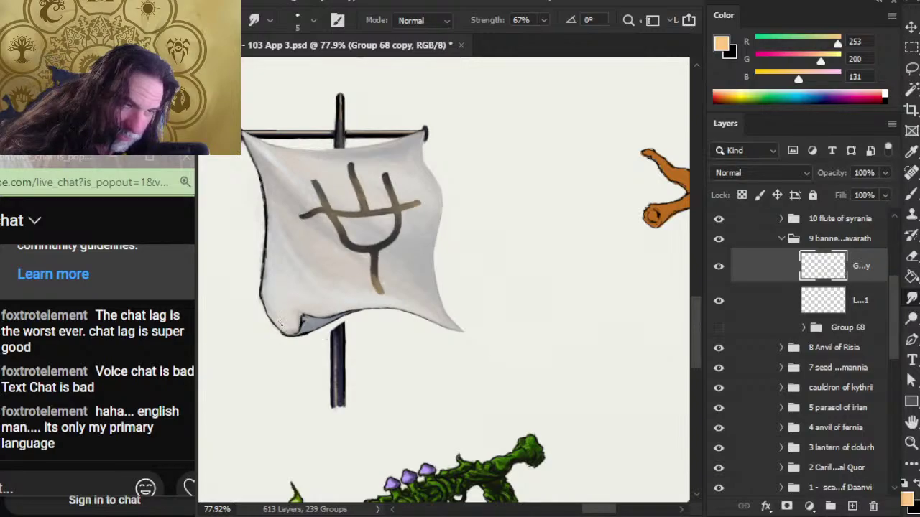
Step: Trim the outline around the cloth's lower left corner with the size 4 Eraser, blending with the size 5 Smudge brush
key(e)
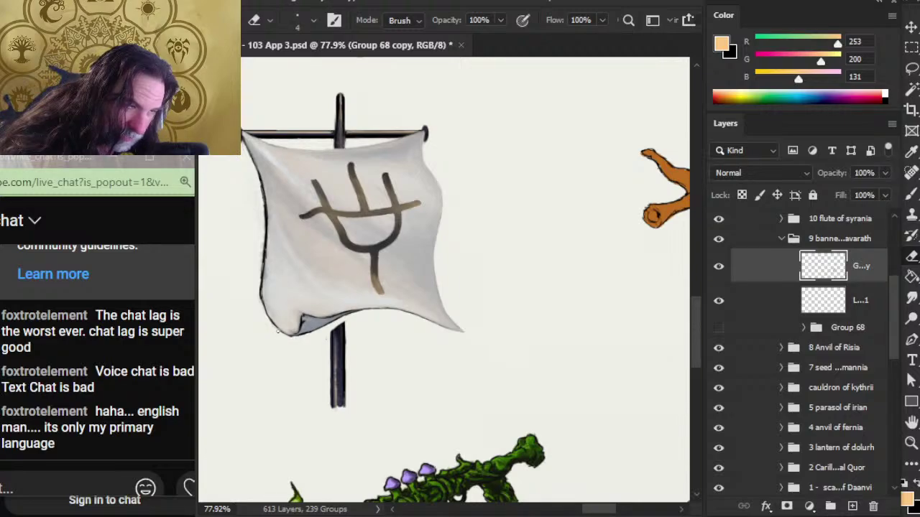
key(r)
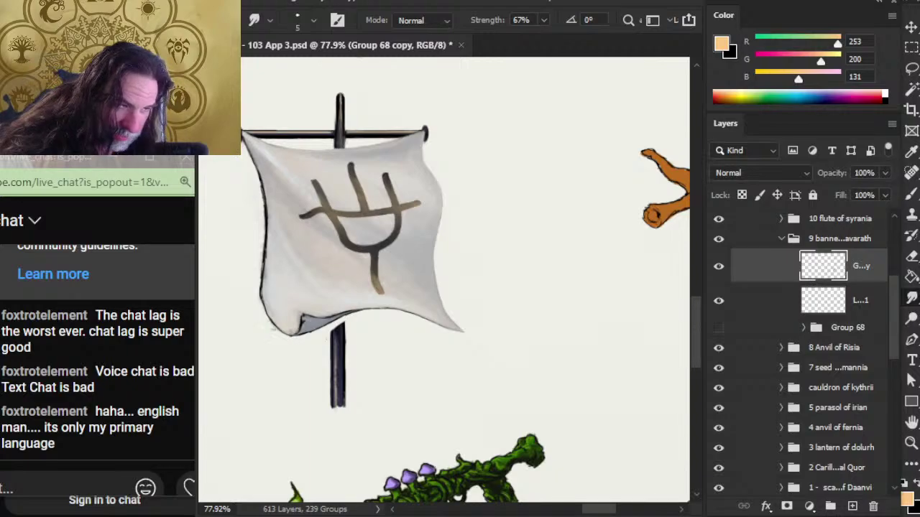
key(e)
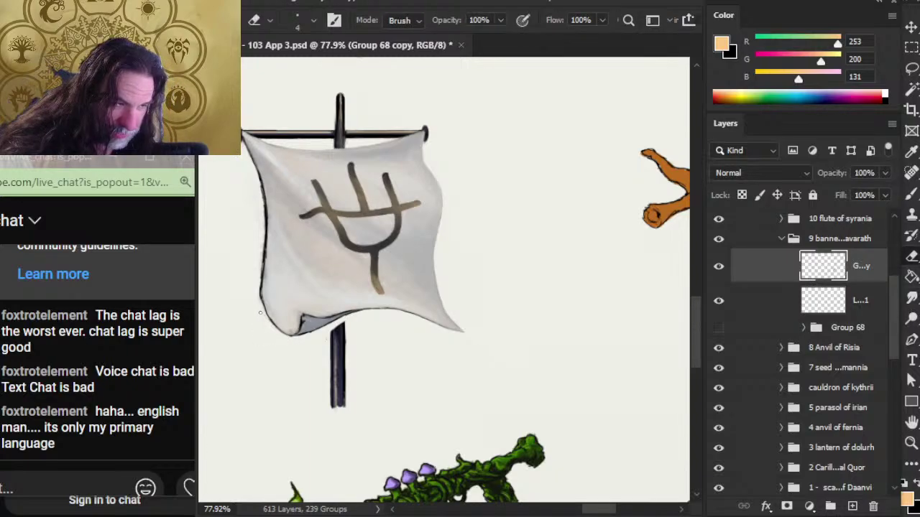
drag(262, 315, 281, 335)
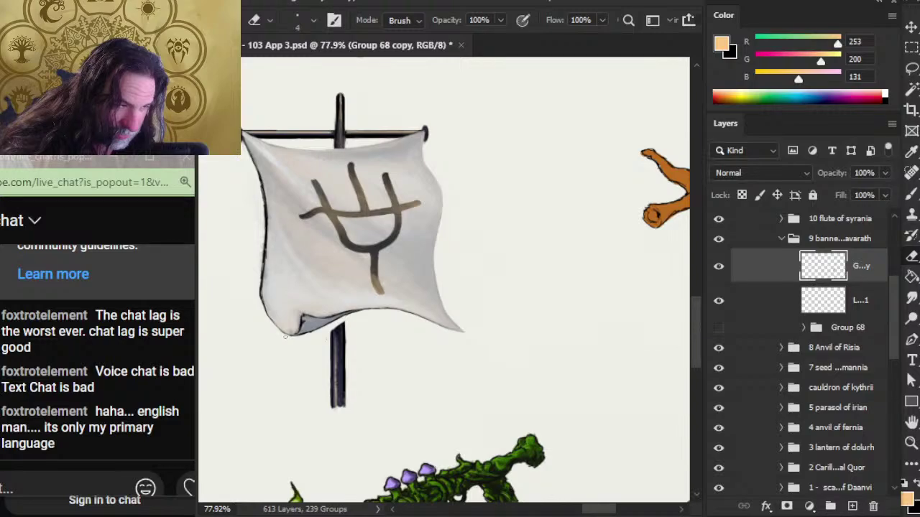
drag(284, 334, 285, 335)
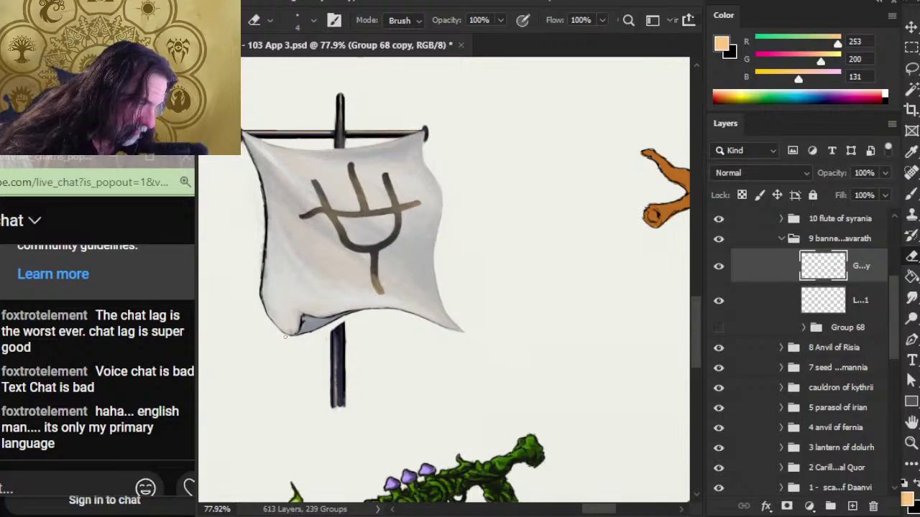
Step: Blend the fold's lower edge and the bottom outline beside the pole with the size 5 Smudge brush, cleaning up with the size 4 Eraser
key(r)
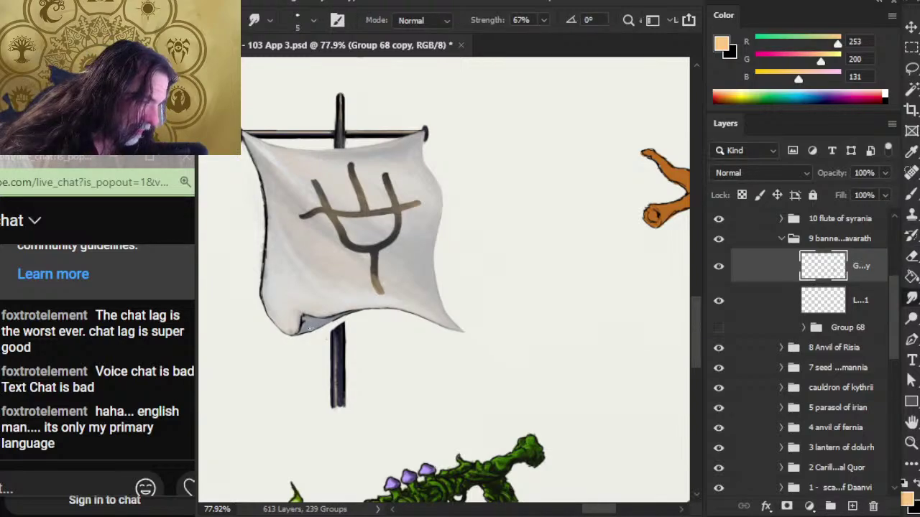
mouse_move(336, 319)
mouse_down()
mouse_move(313, 330)
mouse_move(342, 317)
mouse_up()
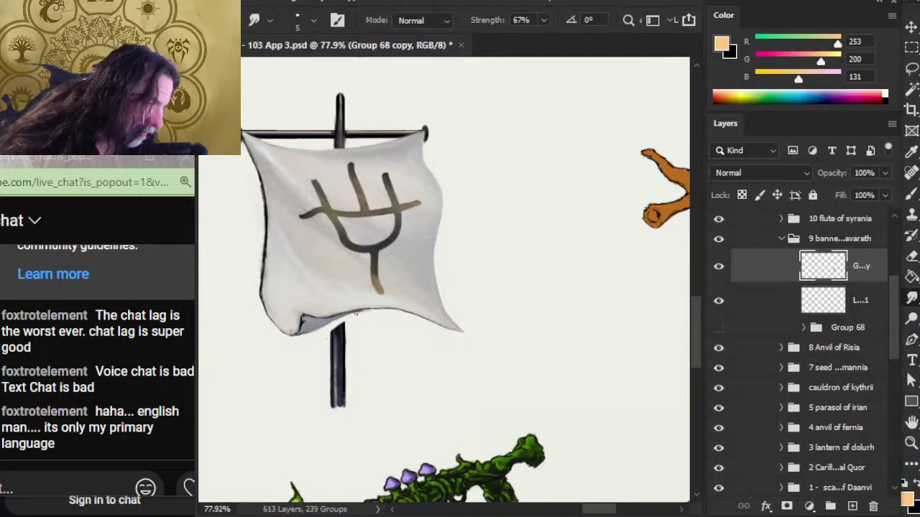
key(e)
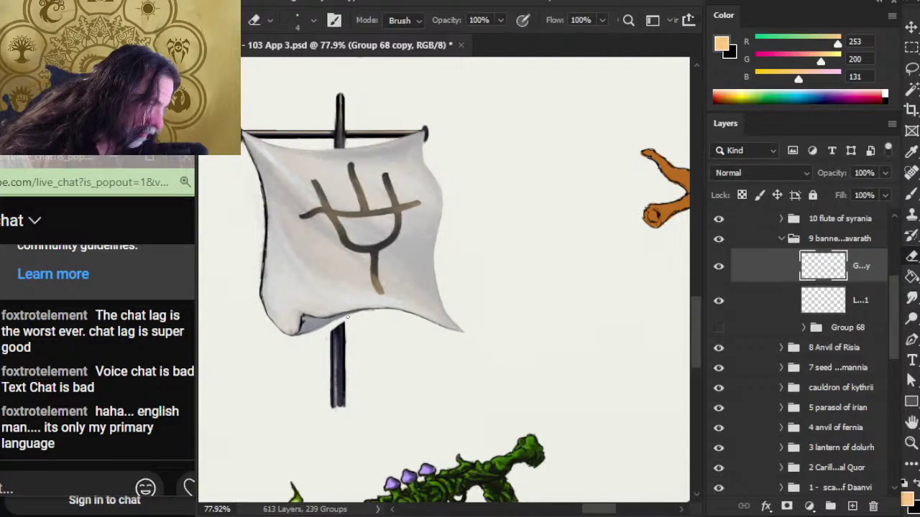
key(r)
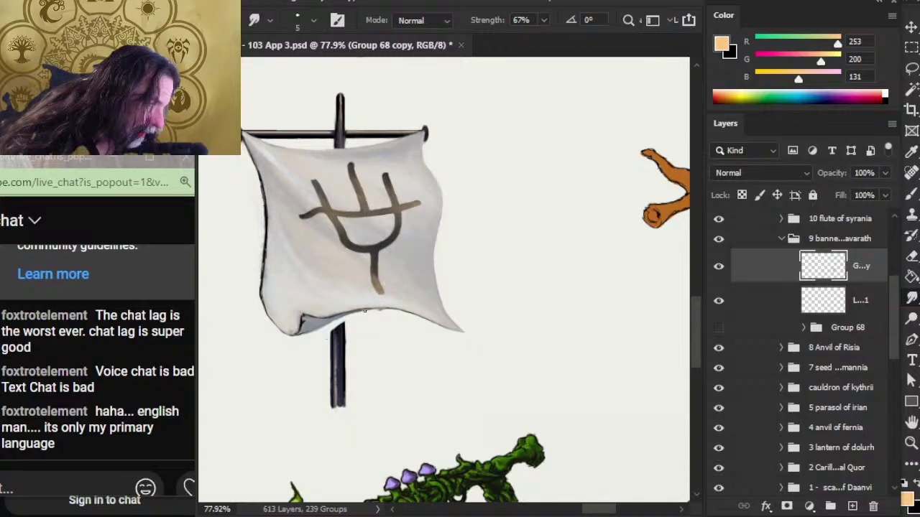
key(e)
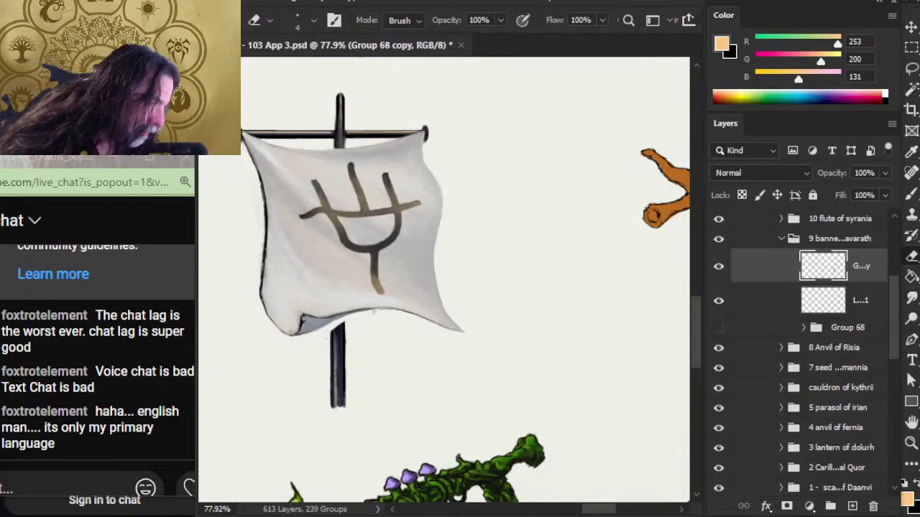
key(r)
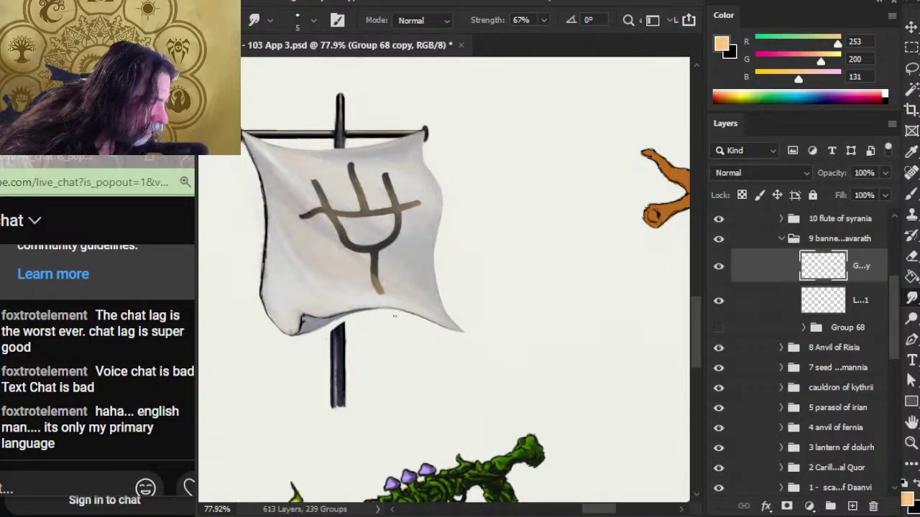
key(e)
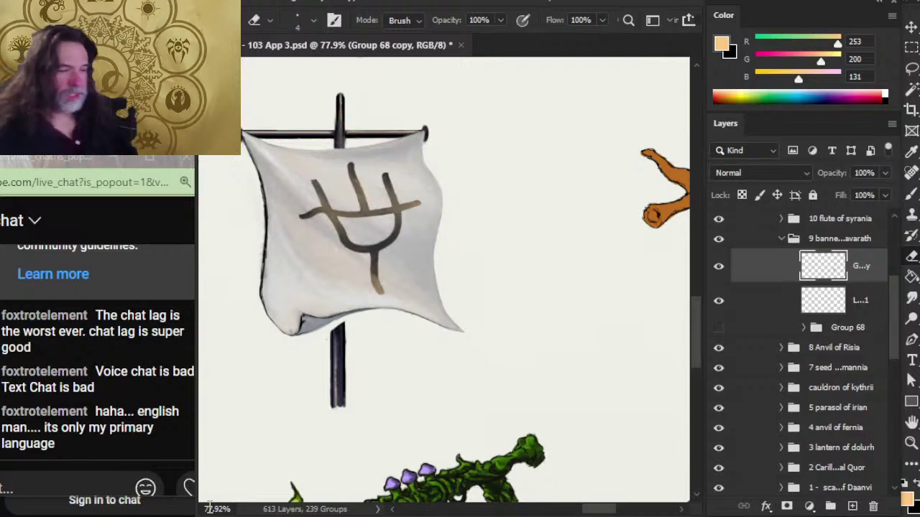
Step: Soften the outline around the folded lower left corner with the size 5 Smudge brush, trimming beneath it with the size 4 Eraser
key(r)
scroll(306, 324, up, 3)
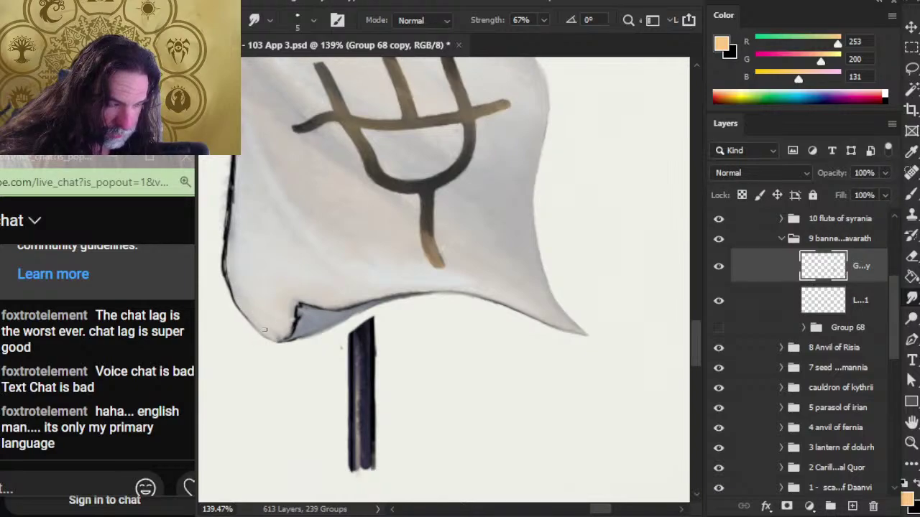
key(e)
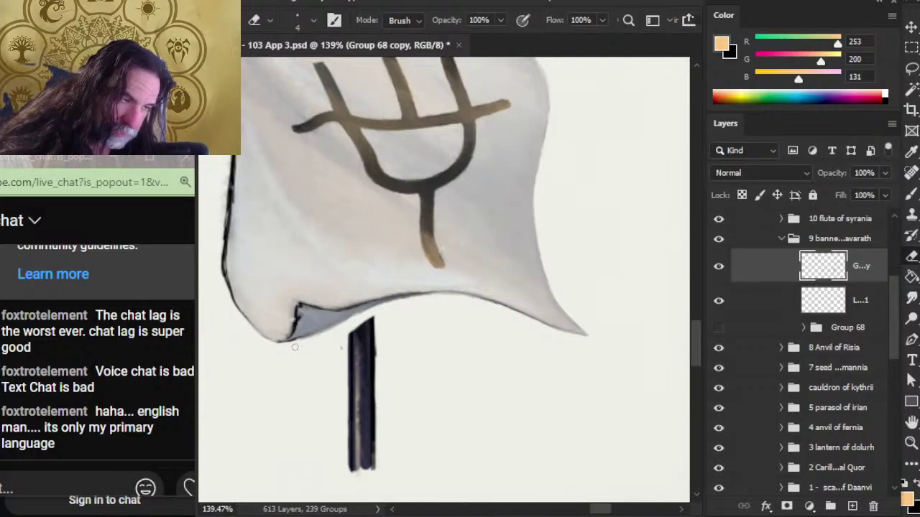
key(r)
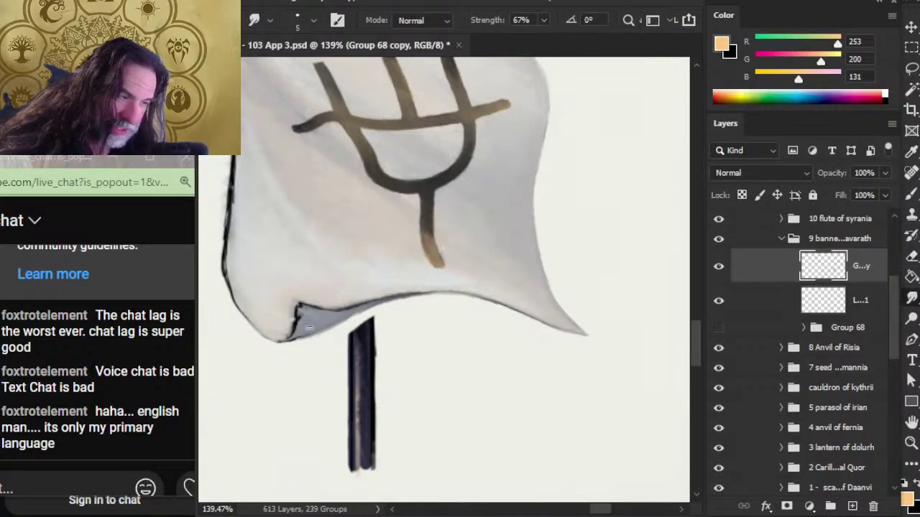
key(e)
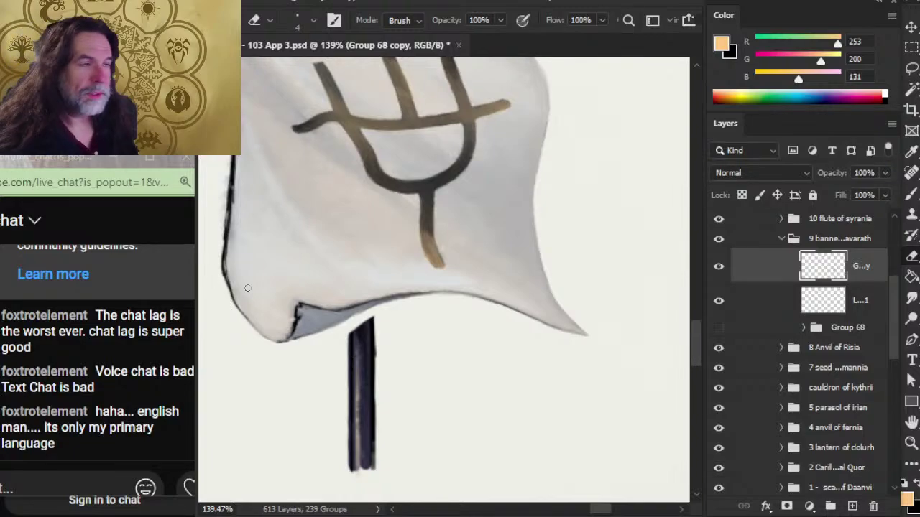
key(r)
drag(306, 333, 290, 324)
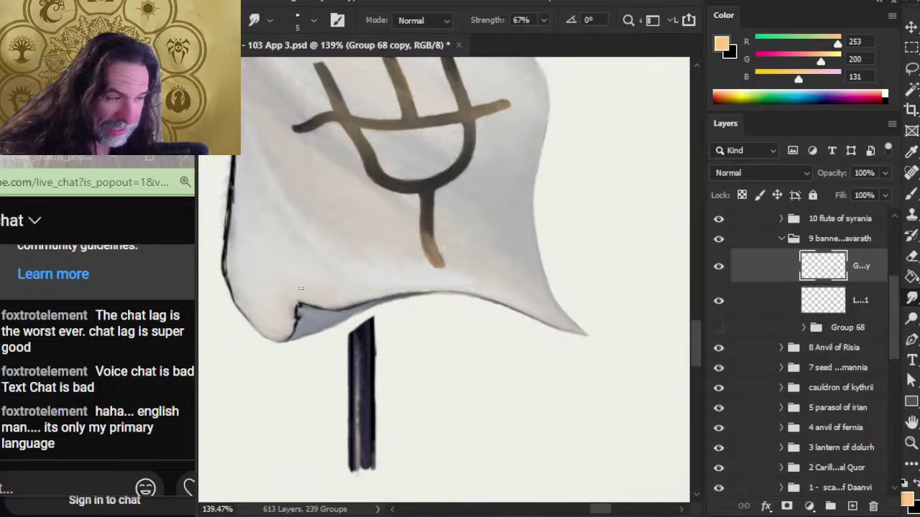
Step: Smudge the cloth's left outline just above the lower left corner and blend the corner's rounded bottom edge at size 5
mouse_move(250, 309)
mouse_down()
mouse_move(227, 282)
mouse_move(225, 257)
mouse_up()
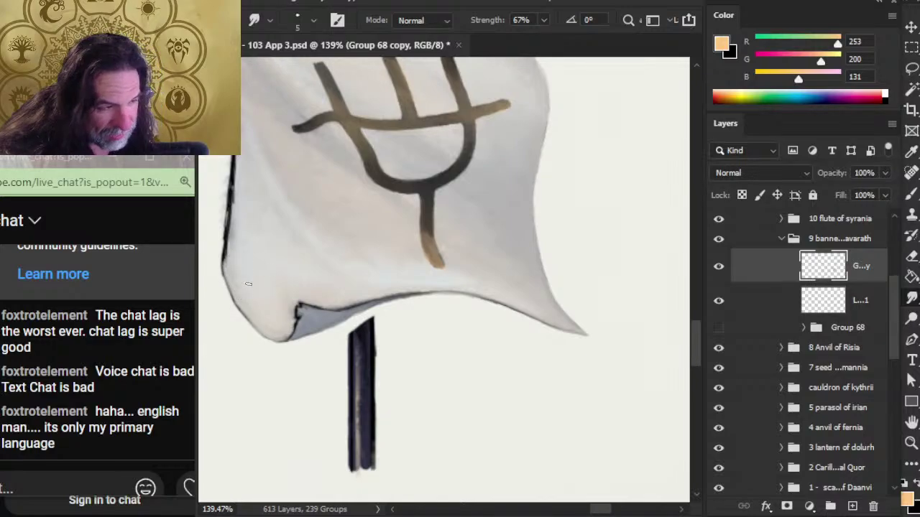
drag(244, 304, 240, 296)
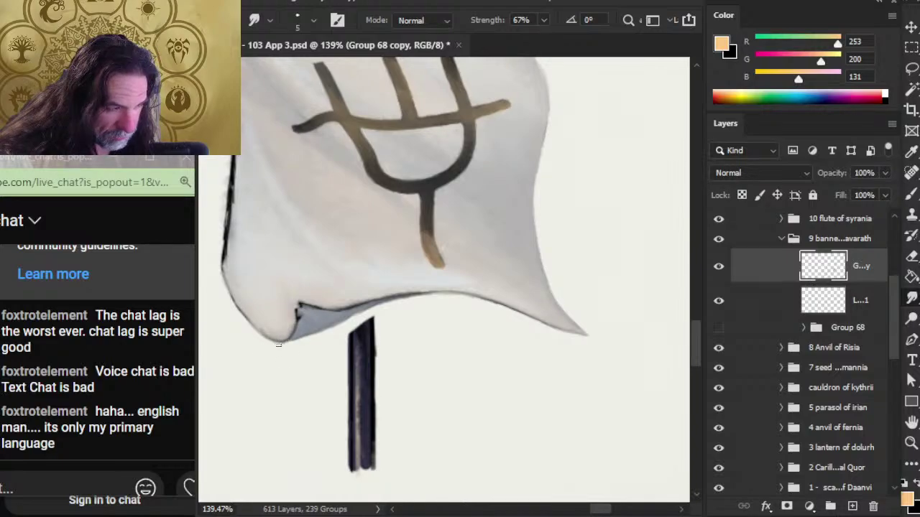
key(e)
key(r)
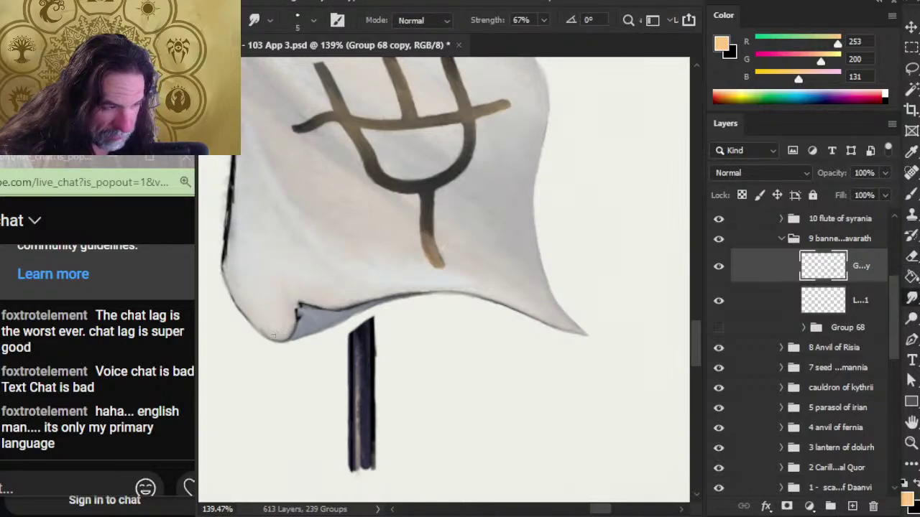
mouse_move(267, 334)
mouse_down()
mouse_move(275, 339)
mouse_move(262, 329)
mouse_move(272, 330)
mouse_up()
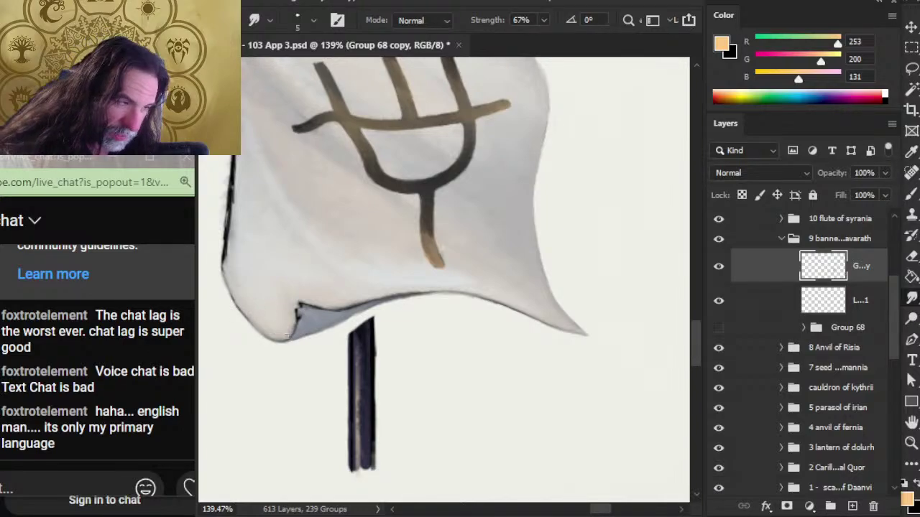
key(e)
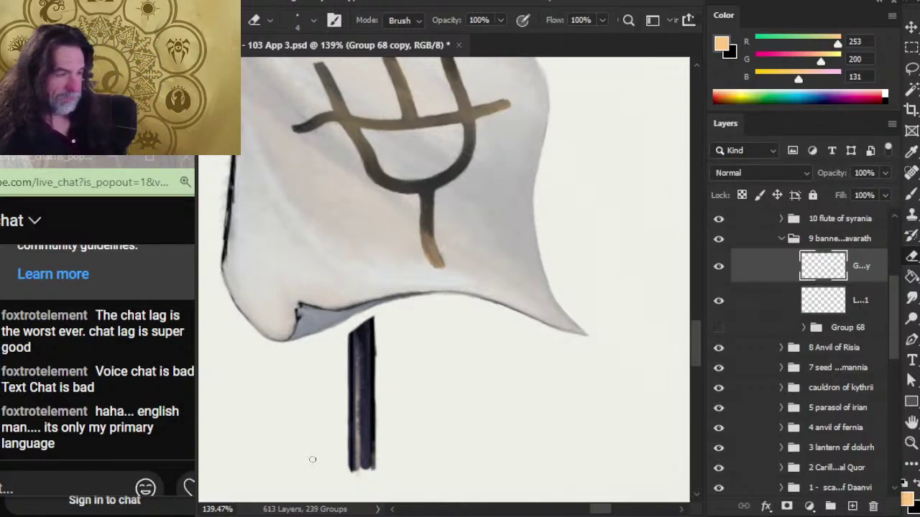
Step: Blend the fold's shading and repaint its dark upper line with a size 1 brush in sampled near-black (RGB 11, 10, 12), smudging it in
key(r)
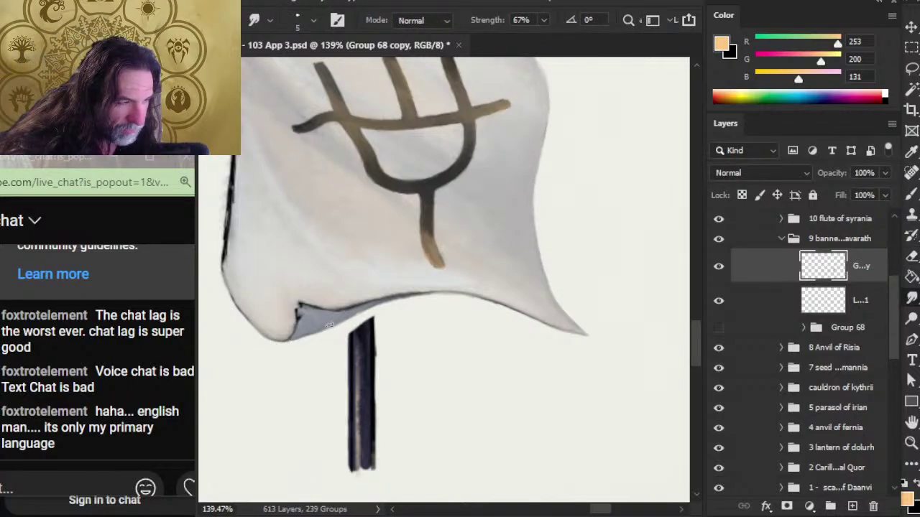
mouse_move(333, 323)
mouse_down()
mouse_move(385, 303)
mouse_move(385, 312)
mouse_move(394, 297)
mouse_move(374, 299)
mouse_move(385, 293)
mouse_move(409, 292)
mouse_move(363, 309)
mouse_move(426, 293)
mouse_move(405, 298)
mouse_move(470, 298)
mouse_move(305, 301)
mouse_move(333, 302)
mouse_up()
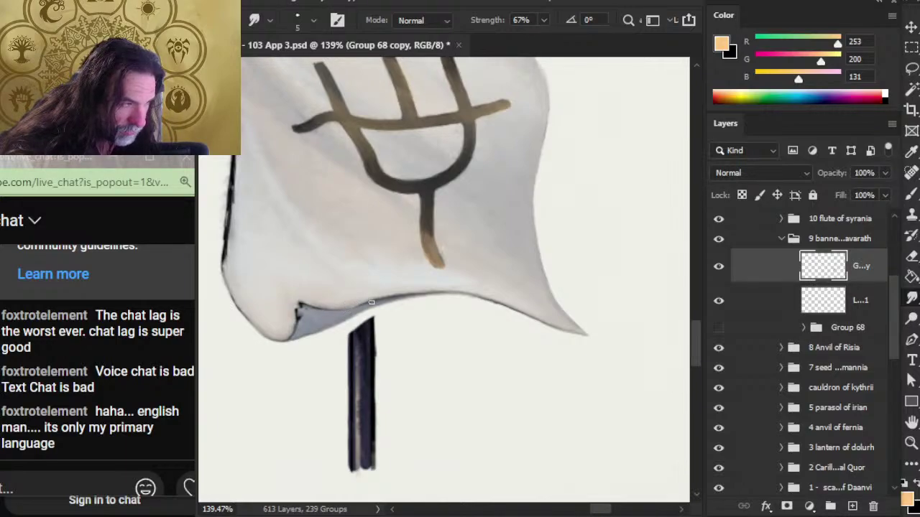
key(b)
alt+click(301, 306)
alt+click(300, 305)
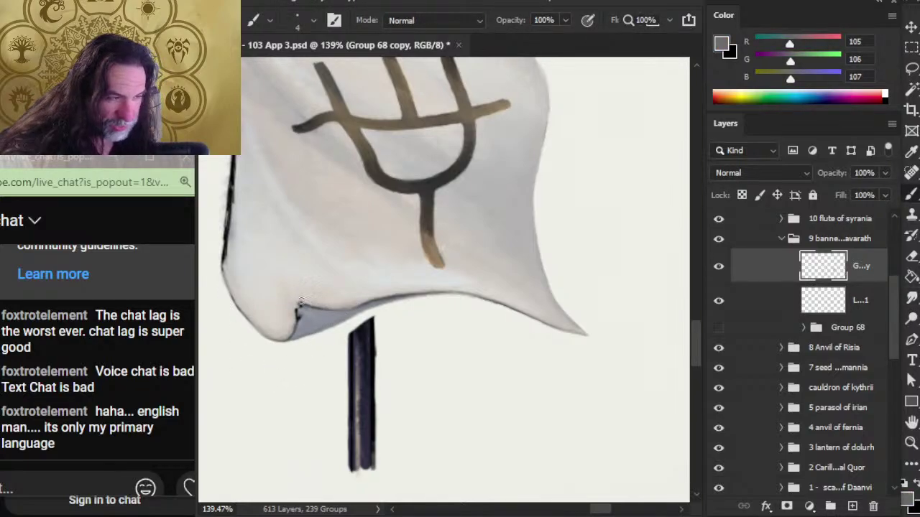
alt+click(301, 305)
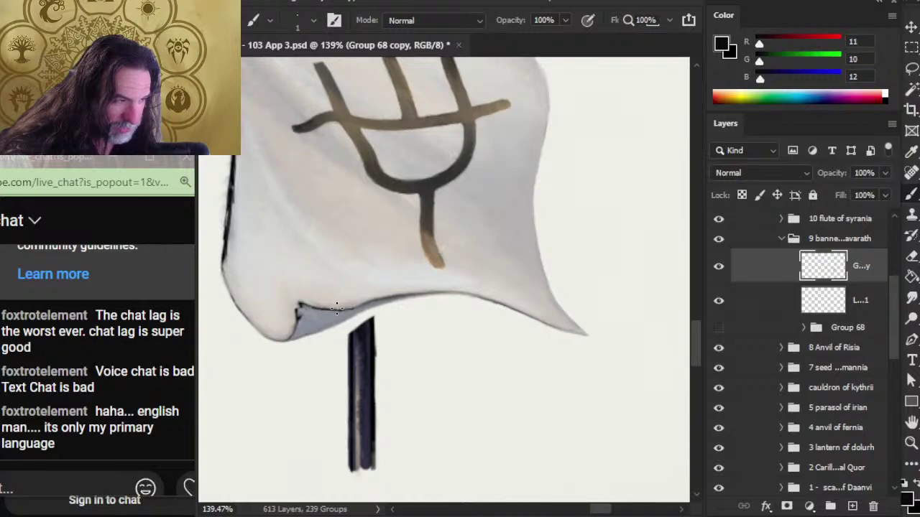
key(r)
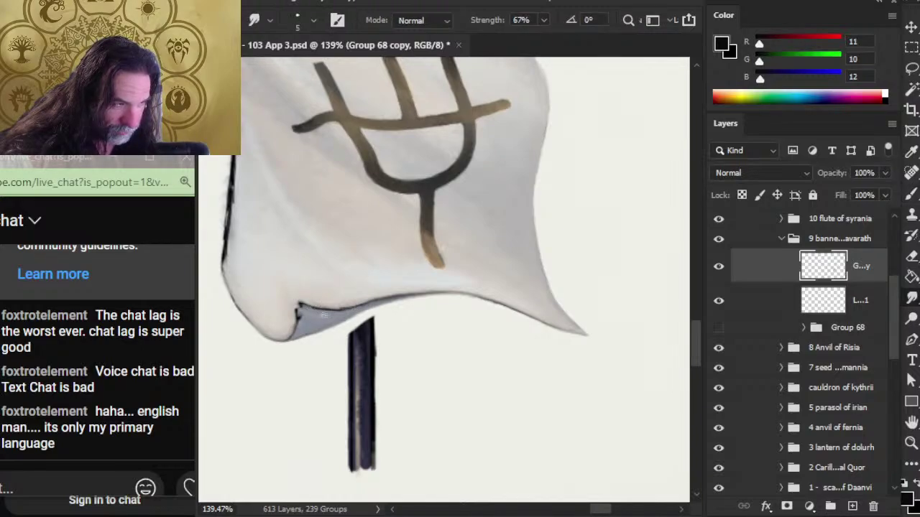
key(b)
key(r)
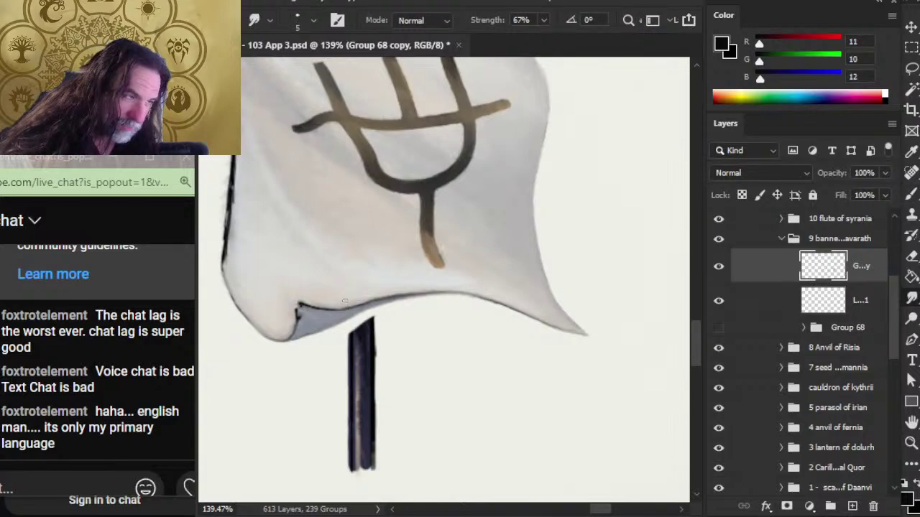
key(b)
key(r)
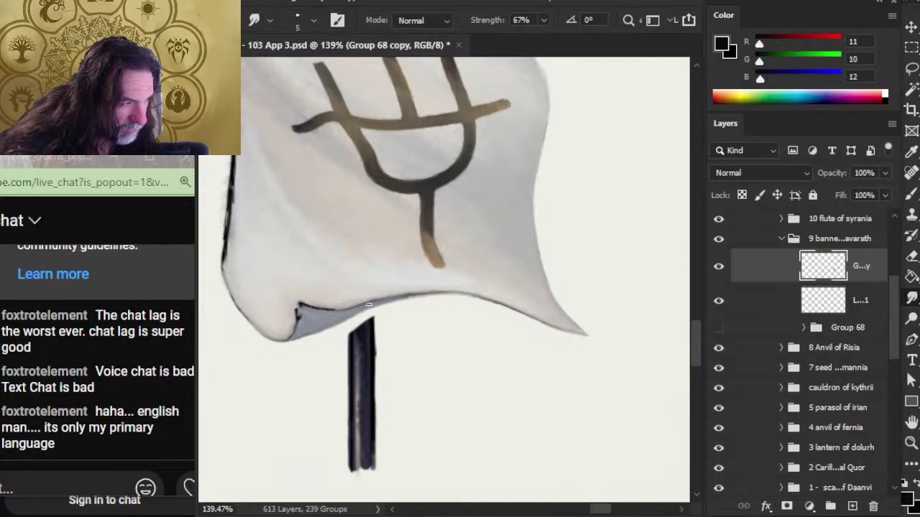
Step: Smudge the bottom outline from the pole toward the cloth's lower right corner, cleaning beneath it with the size 4 Eraser
mouse_move(382, 301)
mouse_down()
mouse_move(358, 309)
mouse_move(384, 303)
mouse_move(371, 308)
mouse_up()
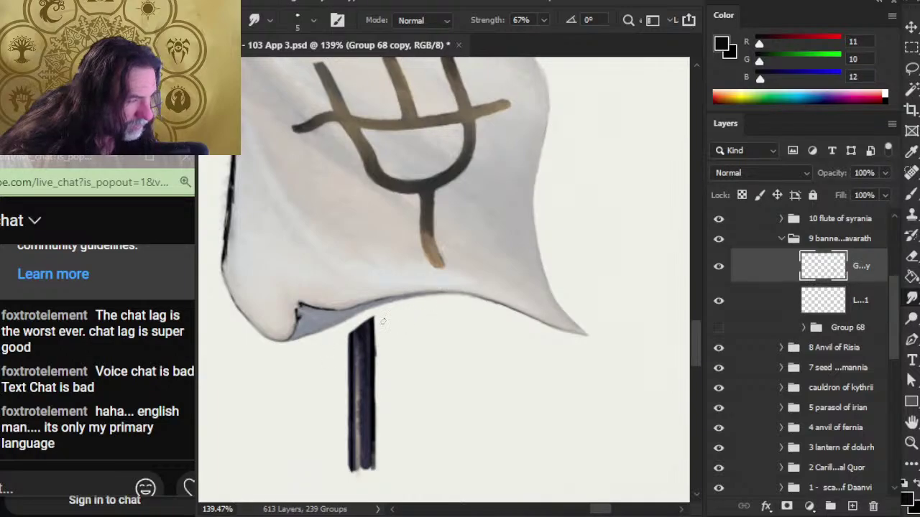
key(e)
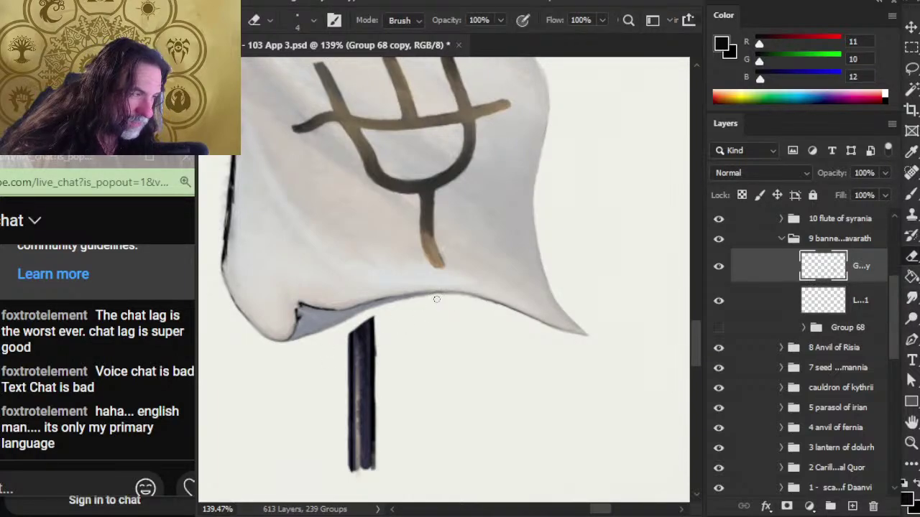
key(r)
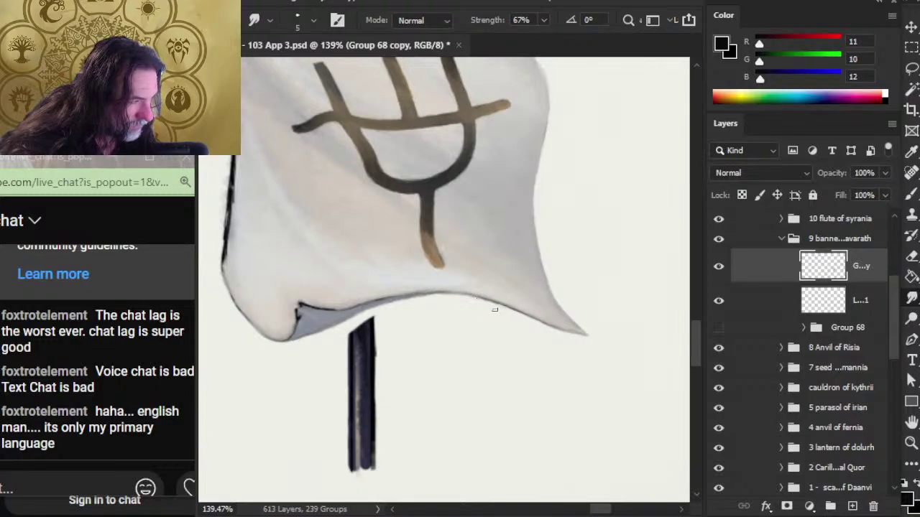
key(e)
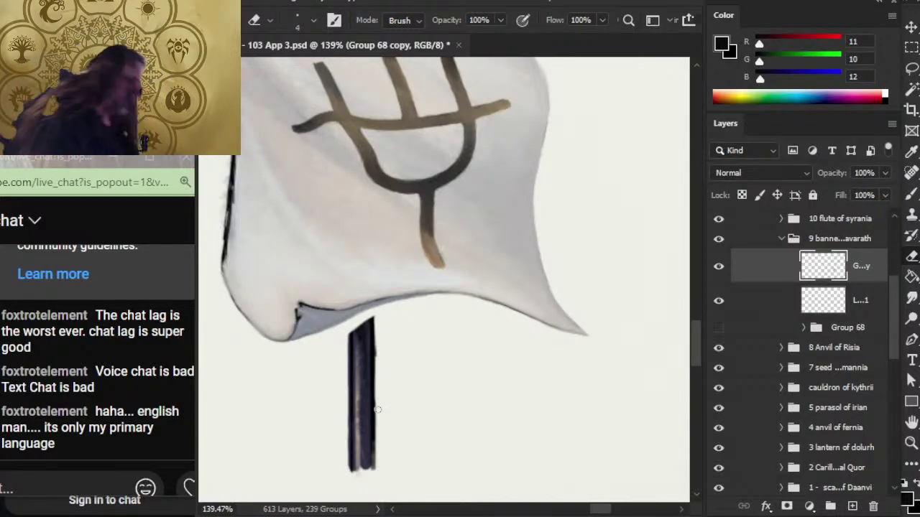
key(r)
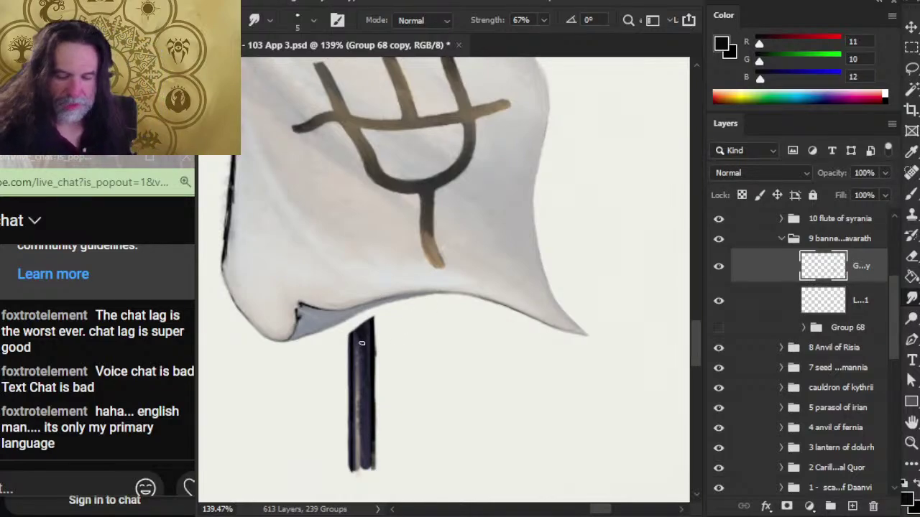
Step: Erase the rough outer side of the cloth's left outline from near the crossbar down toward the lower corner at size 4
key(z)
drag(433, 384, 345, 427)
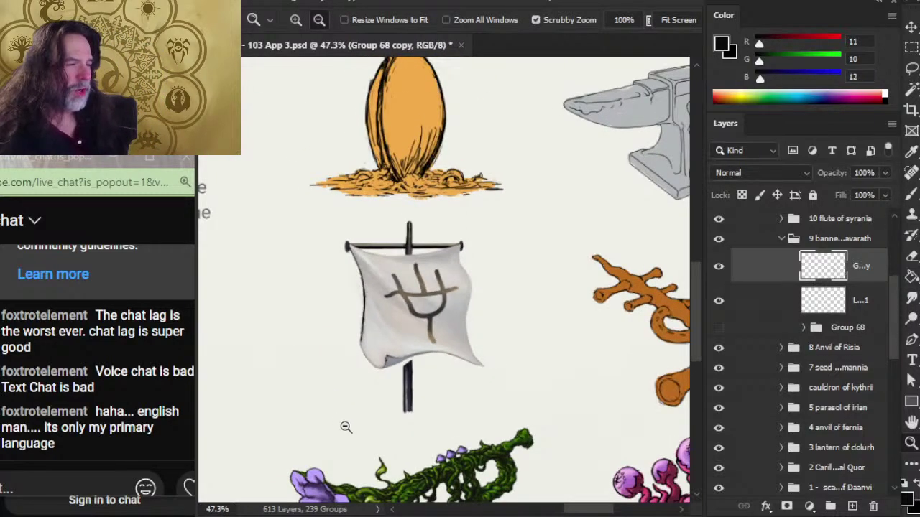
drag(475, 373, 384, 358)
drag(438, 345, 493, 333)
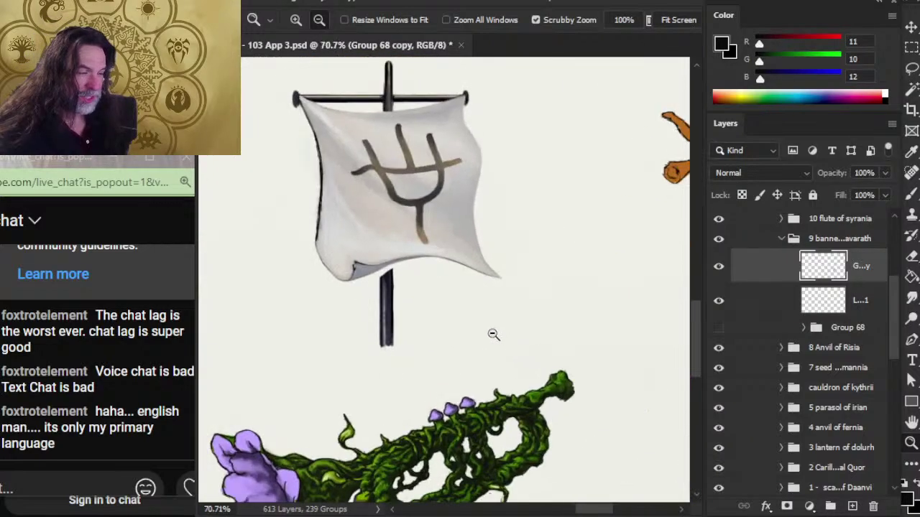
drag(432, 289, 442, 424)
drag(405, 200, 392, 227)
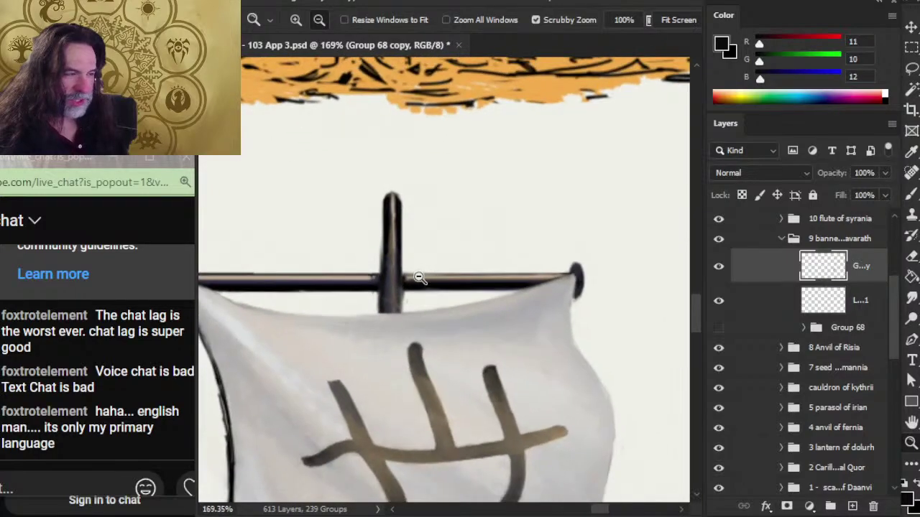
drag(489, 408, 452, 261)
drag(446, 431, 483, 426)
scroll(374, 294, up, 5)
key(e)
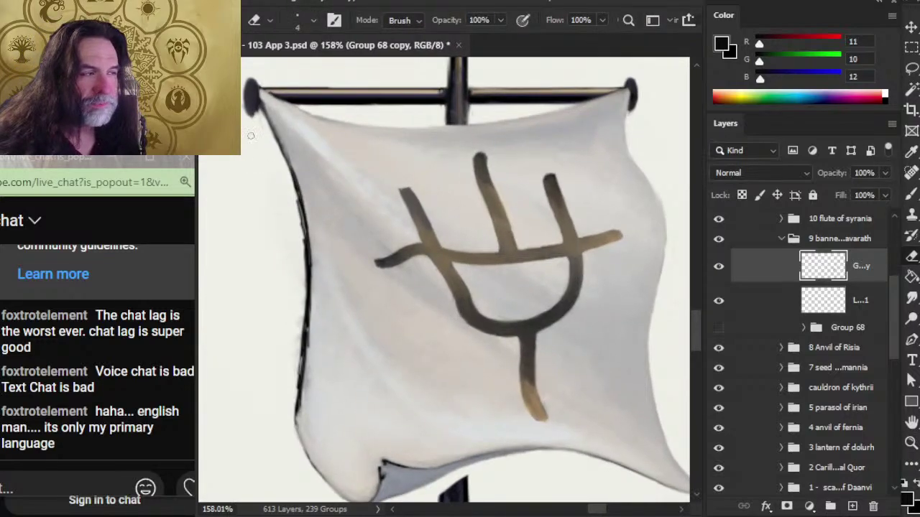
mouse_move(296, 189)
mouse_down()
mouse_move(307, 260)
mouse_move(297, 376)
mouse_up()
Step: Thin the lower half of the cloth's left outline with the size 4 Eraser and blend it with the size 5 Smudge brush
key(z)
alt+click(307, 437)
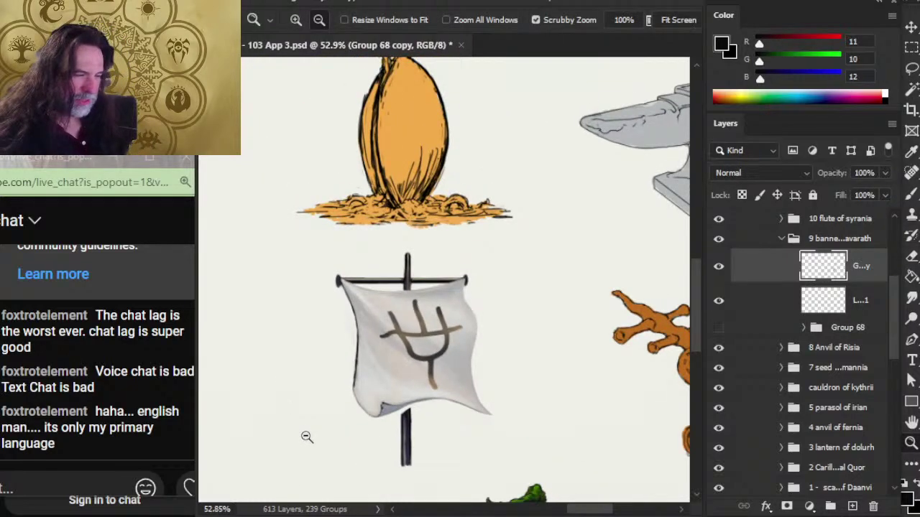
drag(381, 414, 403, 413)
key(r)
key(e)
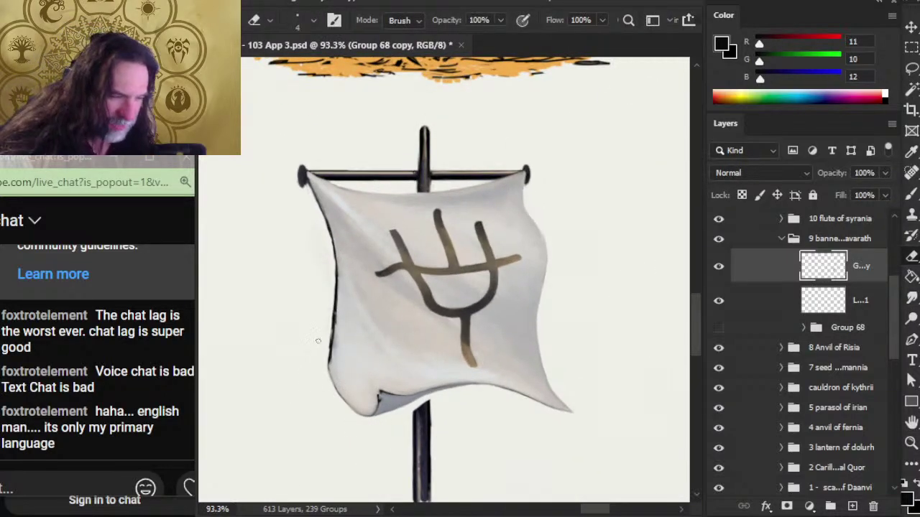
key(r)
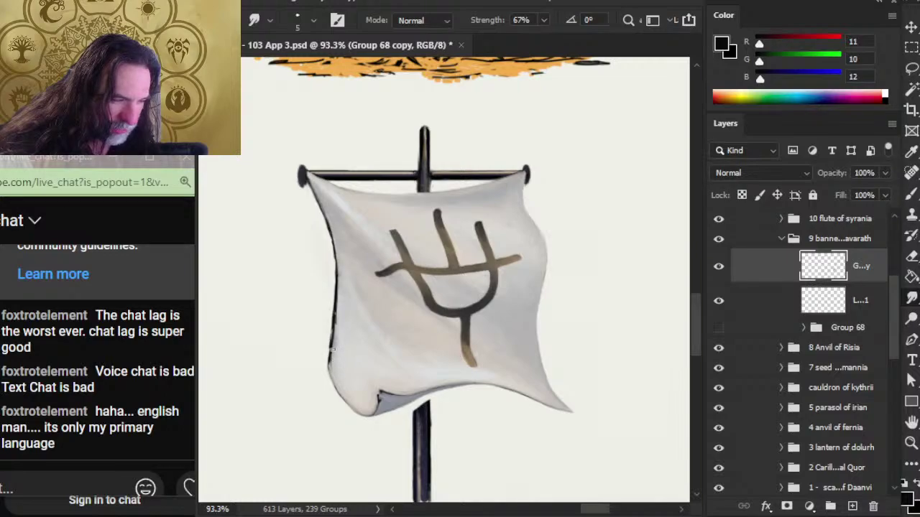
key(e)
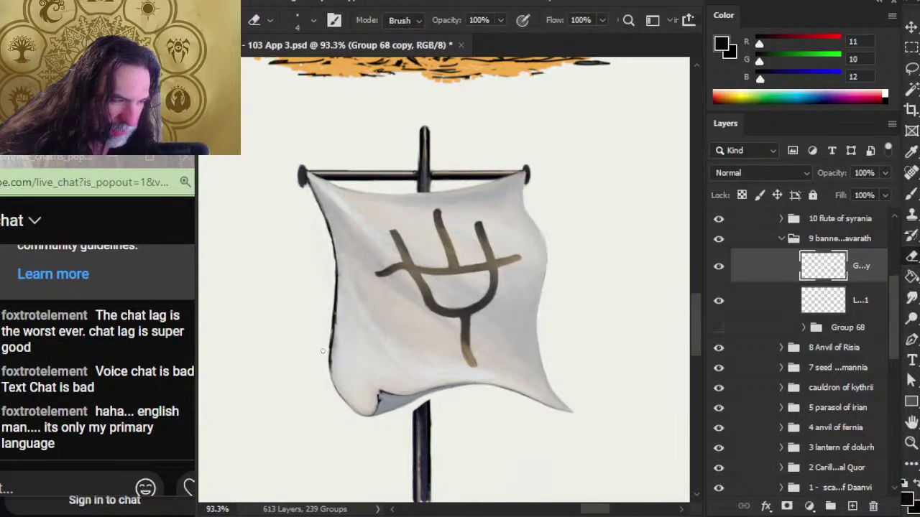
key(r)
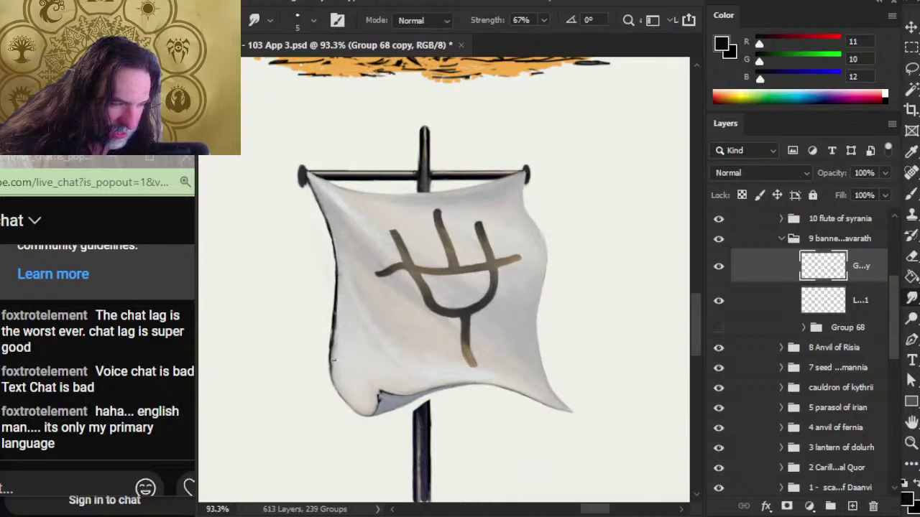
drag(333, 359, 334, 356)
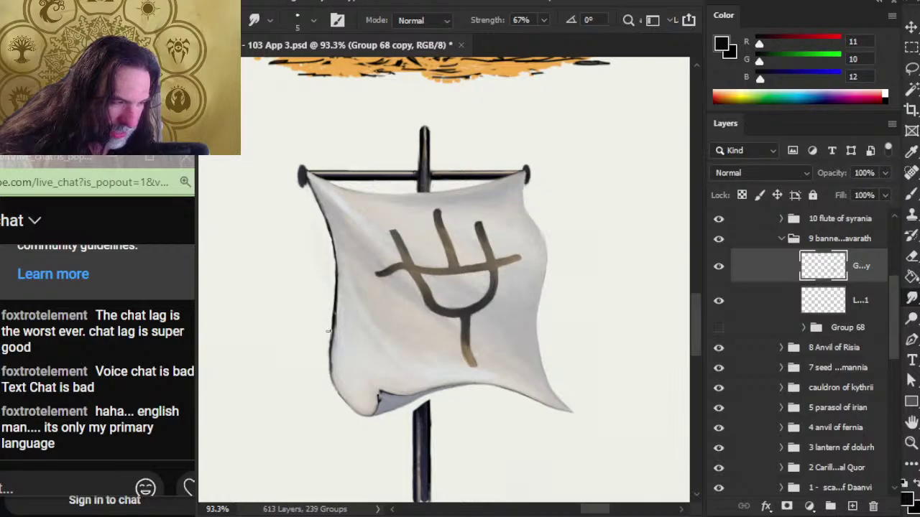
key(e)
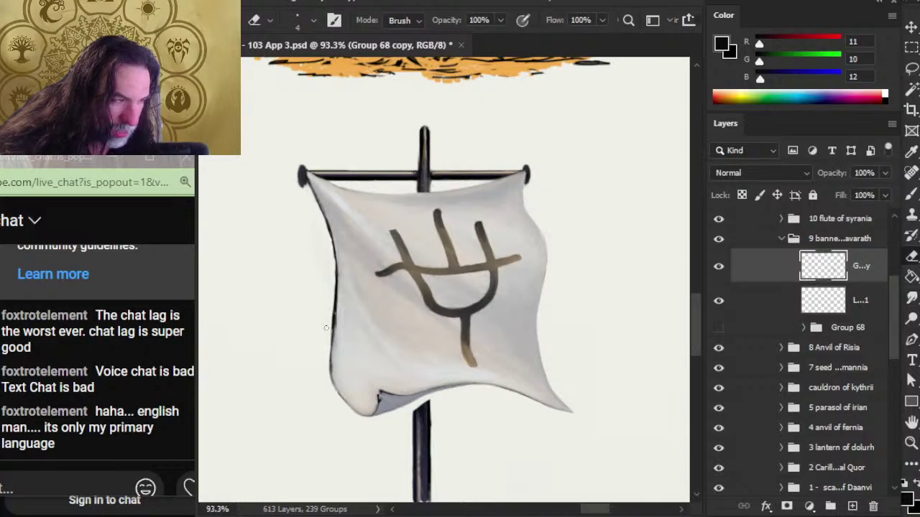
drag(334, 307, 334, 314)
Step: Save the document and review the banner alongside the neighbouring artifact illustrations
key(z)
mouse_move(405, 348)
mouse_down()
mouse_move(349, 324)
mouse_move(338, 367)
mouse_up()
key(ctrl+s)
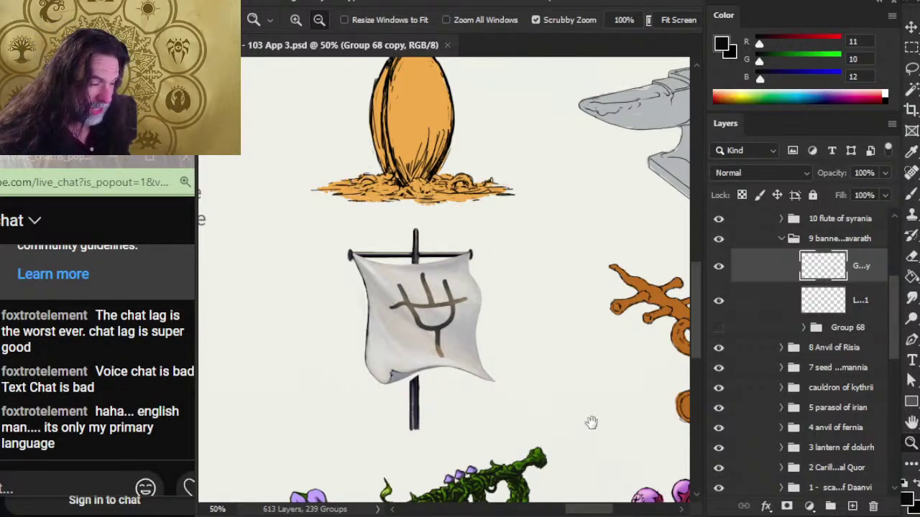
drag(591, 422, 530, 304)
scroll(520, 277, down, 3)
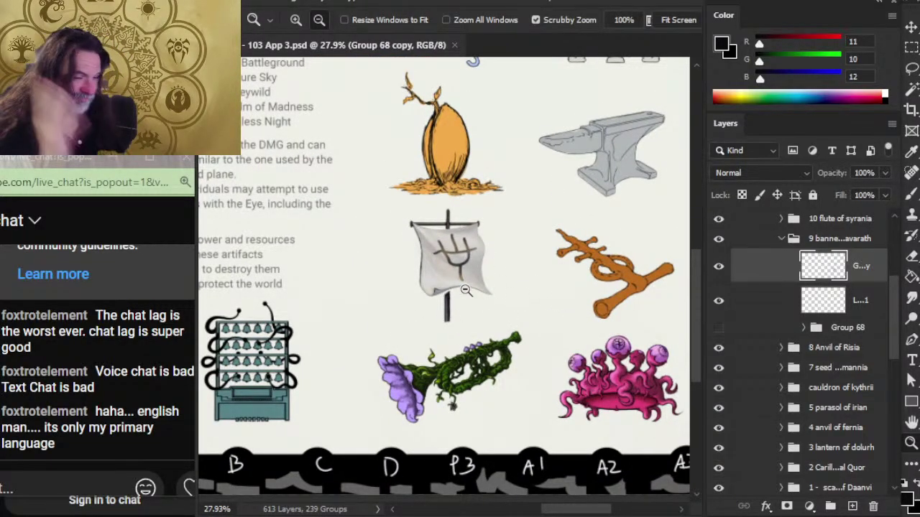
scroll(503, 287, up, 4)
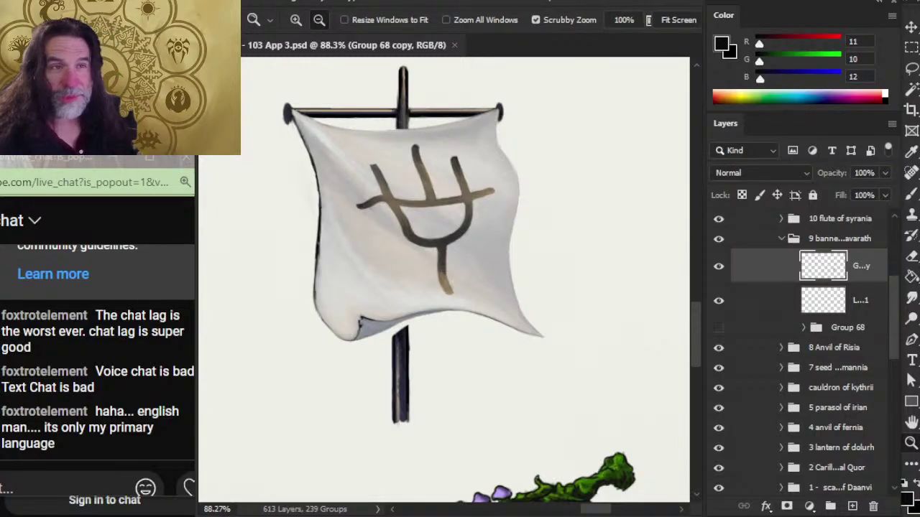
Step: Switch to the OBS window
key(alt+Tab)
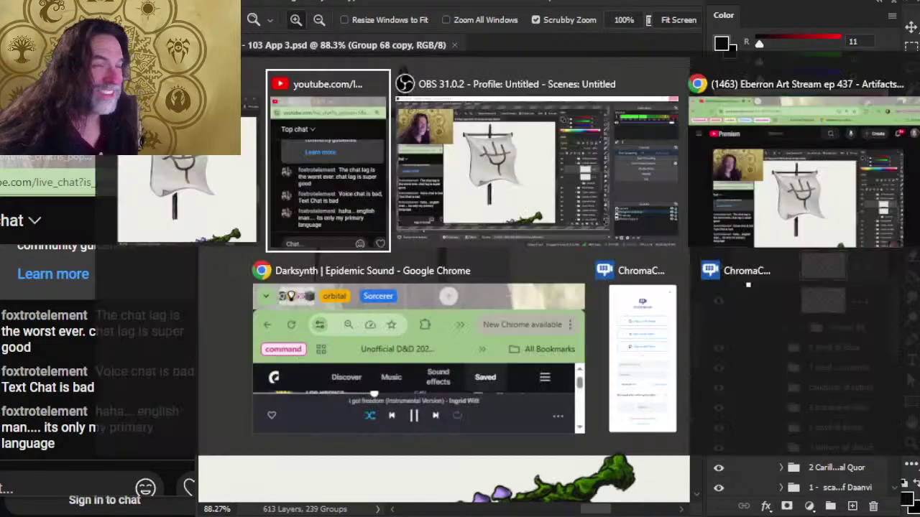
key(alt+Tab)
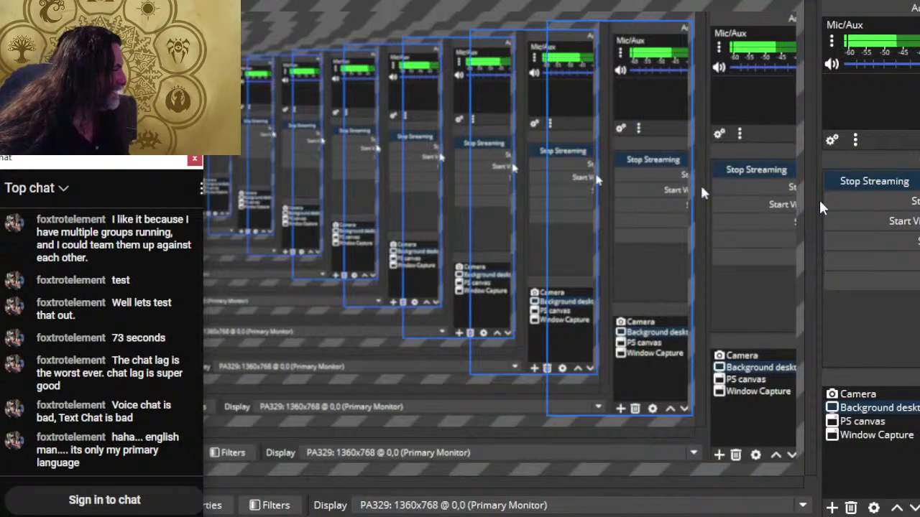